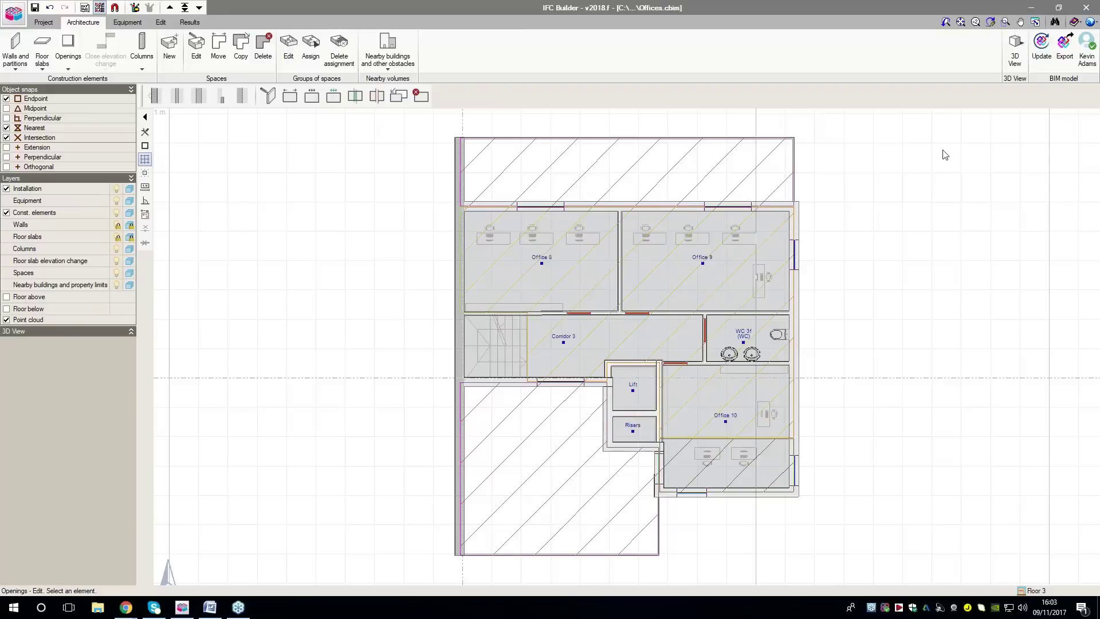
Open the 3D view of the office building and orbit around the model to examine its facades
{"action": "left_click", "coordinate": [1018, 56]}
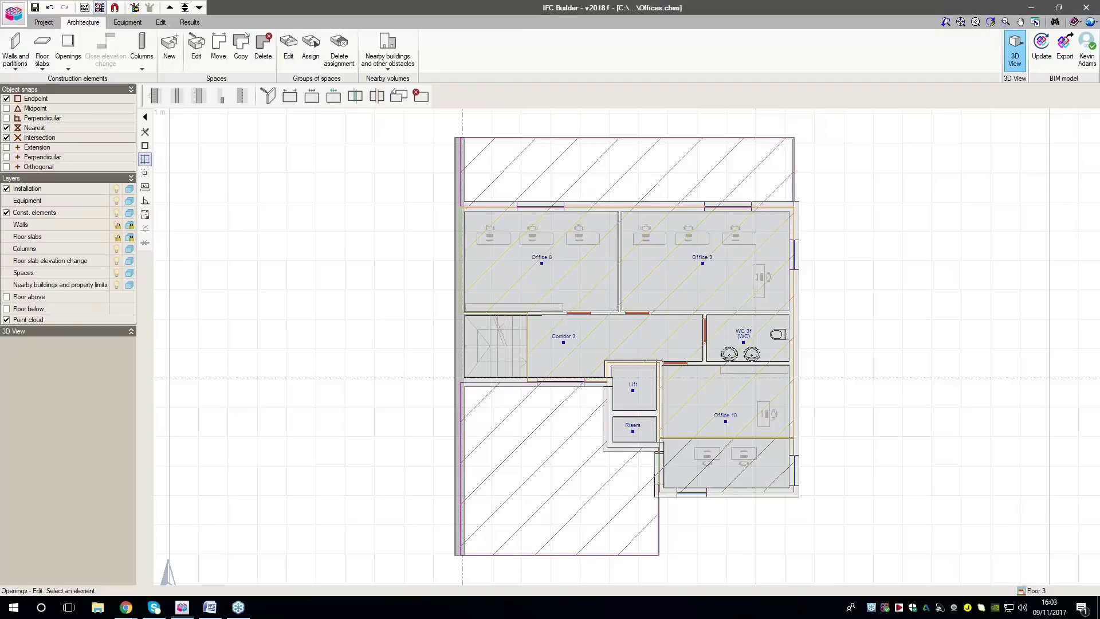
{"action": "left_click", "coordinate": [494, 327]}
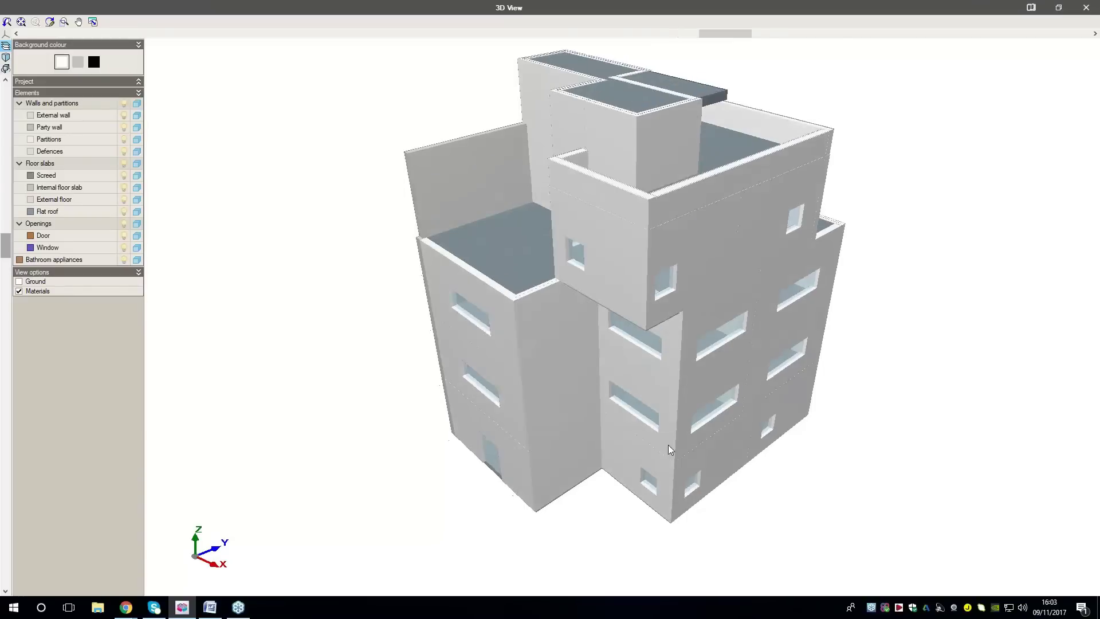
{"action": "left_click_drag", "start_coordinate": [669, 449], "coordinate": [523, 351]}
{"action": "mouse_move", "coordinate": [700, 361]}
{"action": "left_mouse_down"}
{"action": "mouse_move", "coordinate": [678, 361]}
{"action": "mouse_move", "coordinate": [687, 365]}
{"action": "mouse_move", "coordinate": [687, 356]}
{"action": "left_mouse_up"}
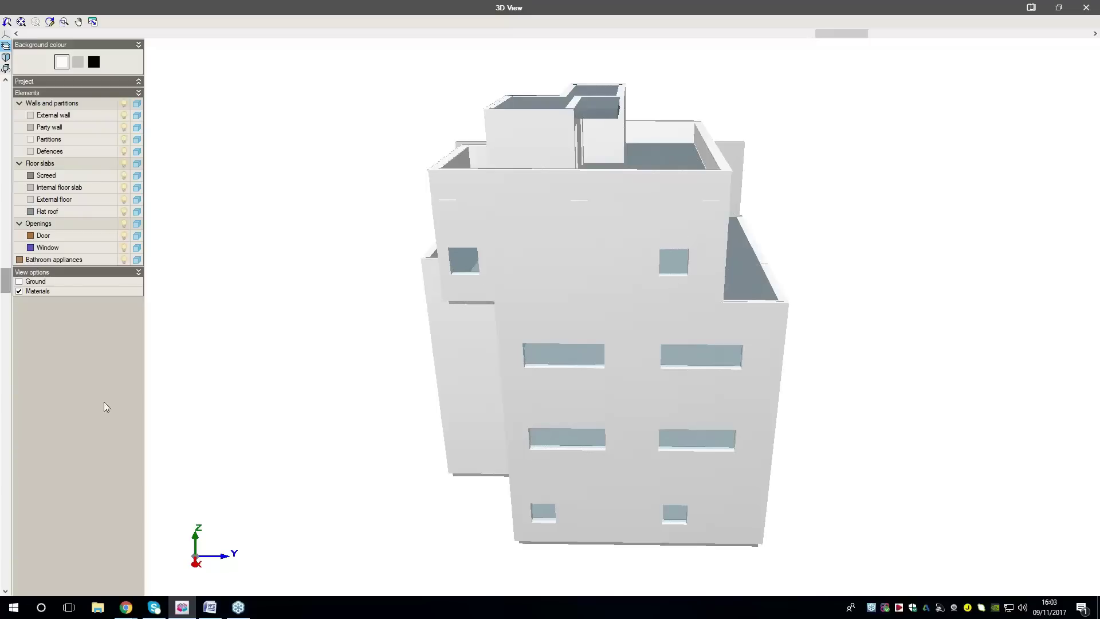
Switch to BIMserver.center in the browser and examine the home dashboard's project, contact, collaboration, application and module sections
{"action": "mouse_move", "coordinate": [126, 607]}
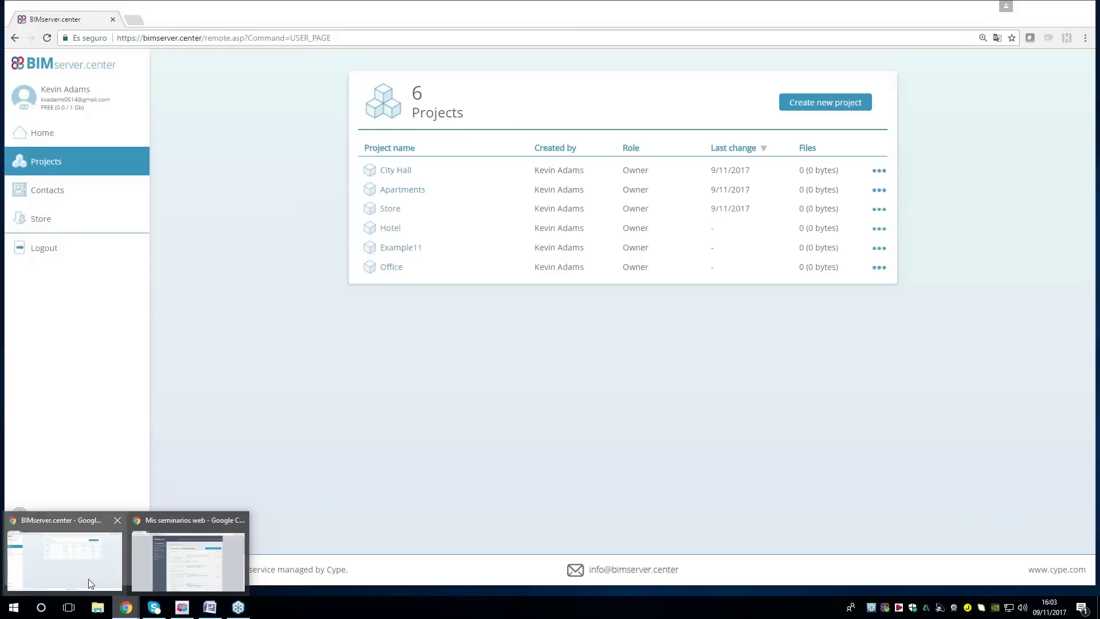
{"action": "left_click", "coordinate": [88, 578]}
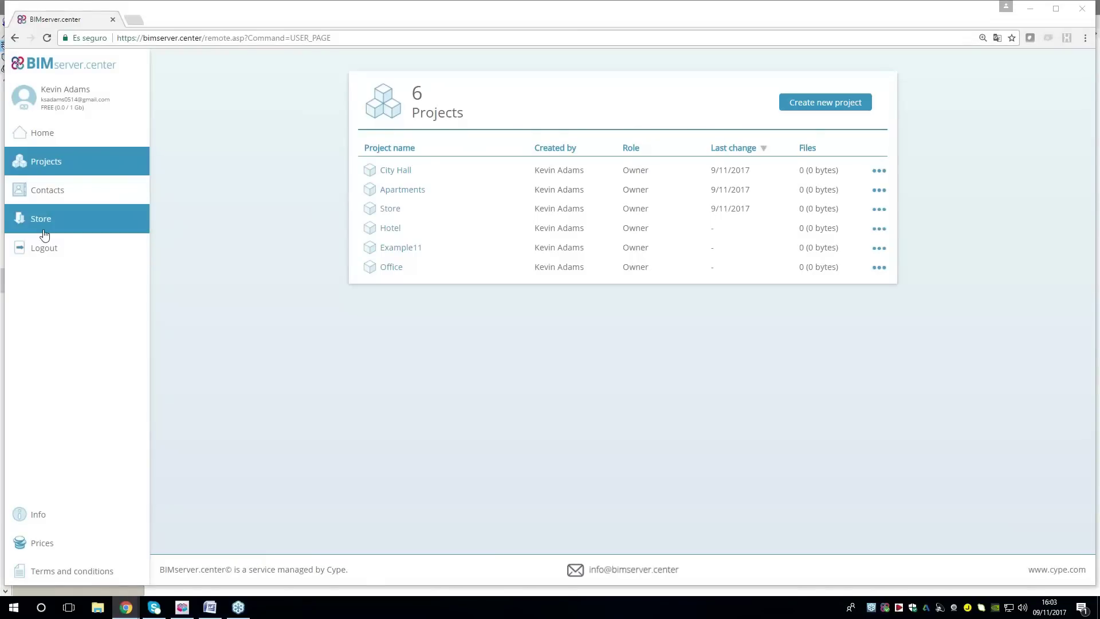
{"action": "left_click", "coordinate": [62, 132]}
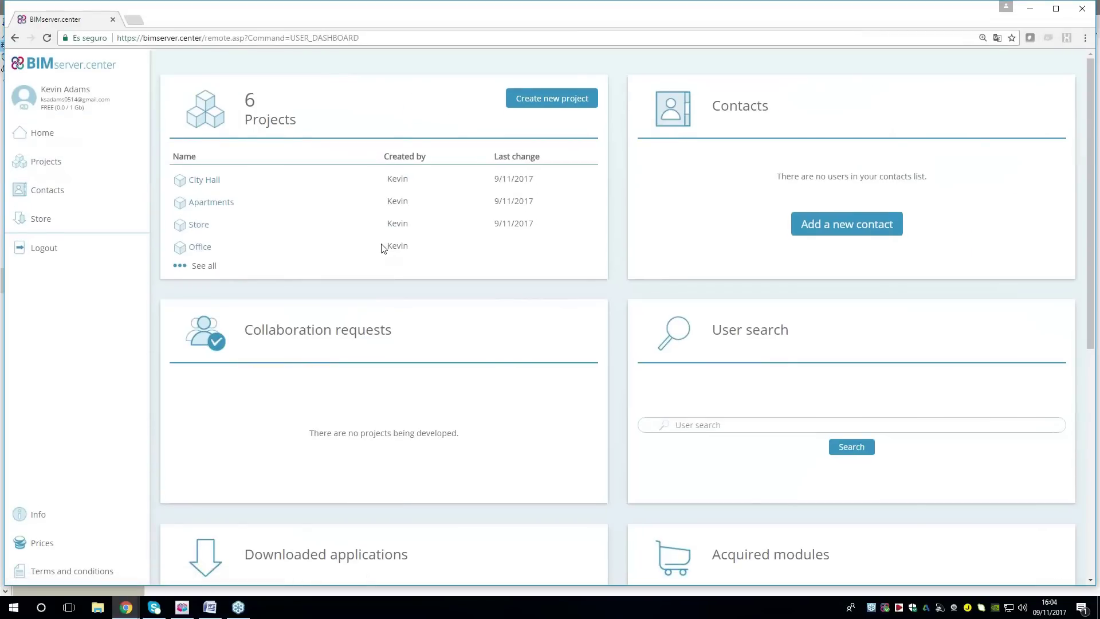
{"action": "left_click", "coordinate": [1056, 8]}
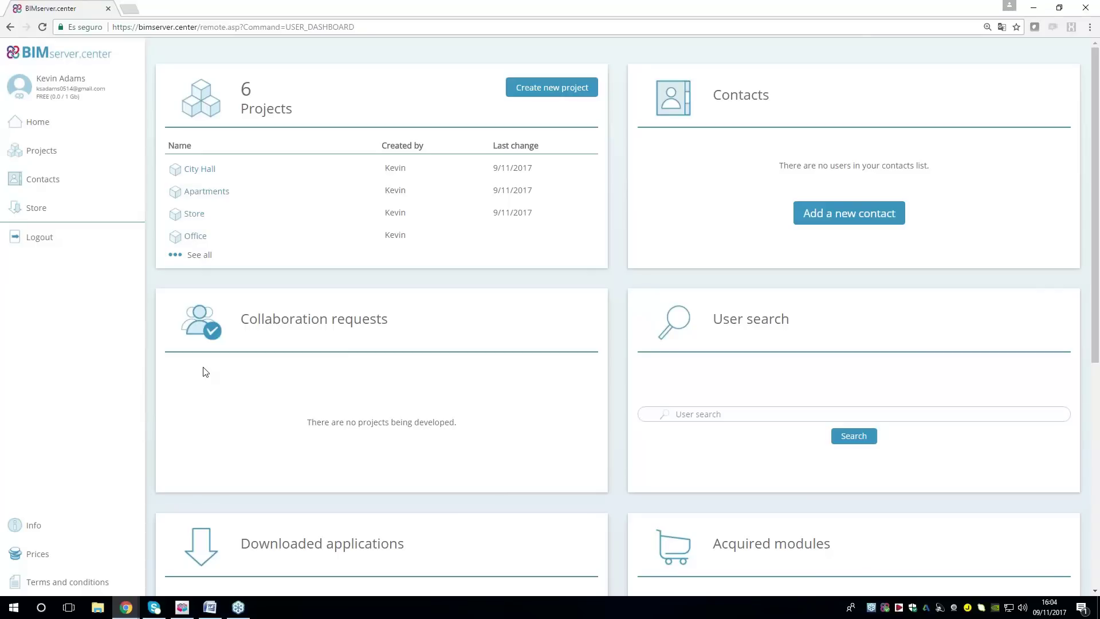
{"action": "scroll", "coordinate": [442, 367], "scroll_direction": "down", "scroll_amount": 2}
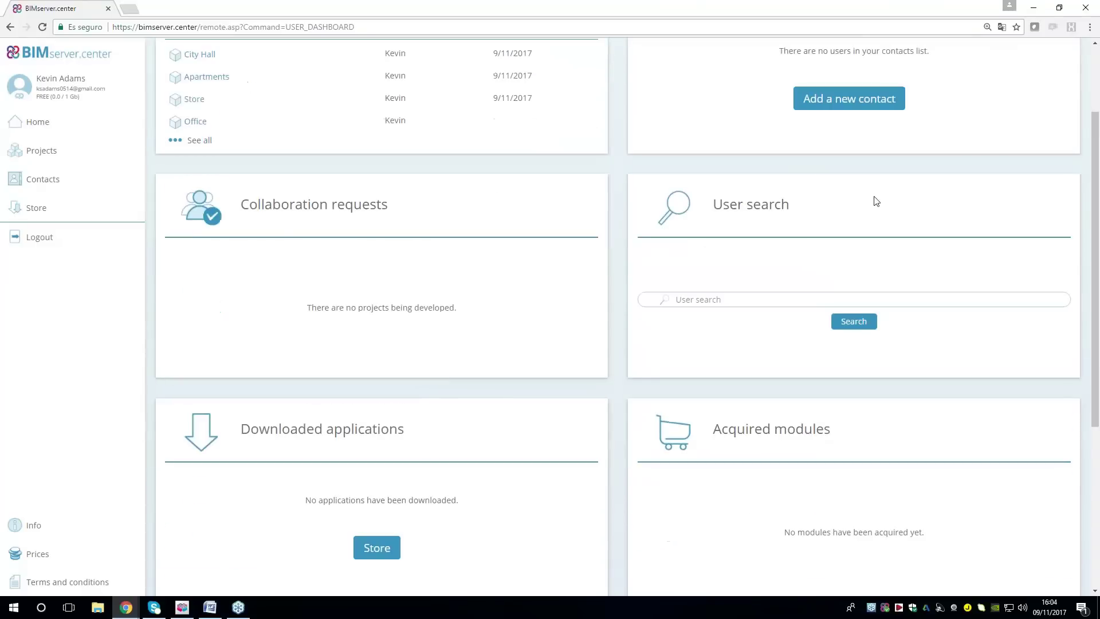
{"action": "scroll", "coordinate": [591, 393], "scroll_direction": "down", "scroll_amount": 1}
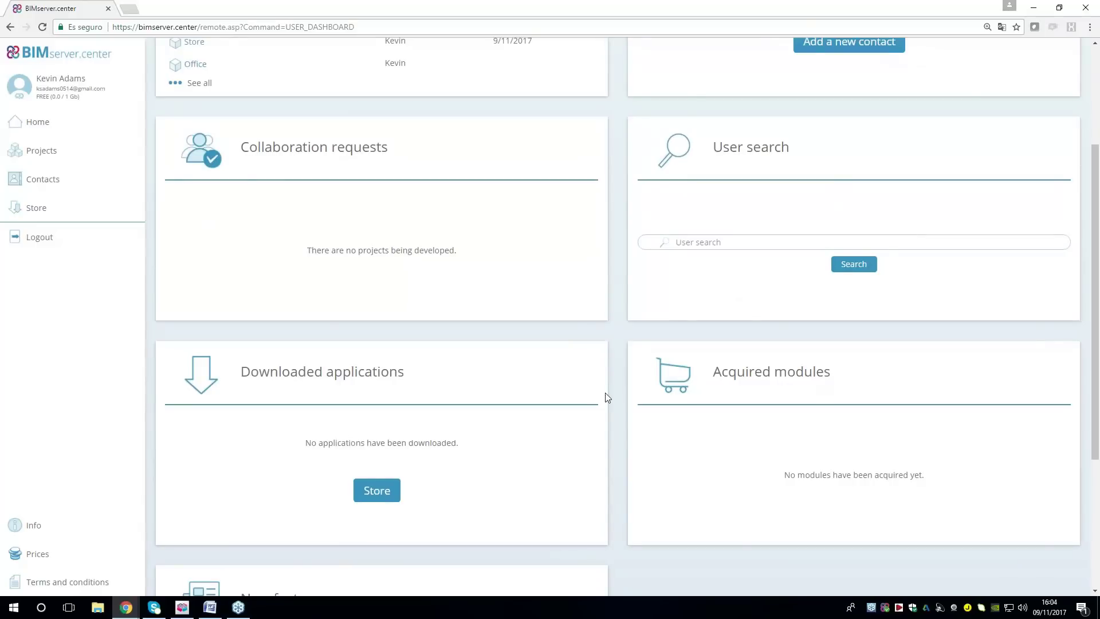
{"action": "scroll", "coordinate": [553, 412], "scroll_direction": "down", "scroll_amount": 1}
{"action": "scroll", "coordinate": [553, 413], "scroll_direction": "down", "scroll_amount": 3}
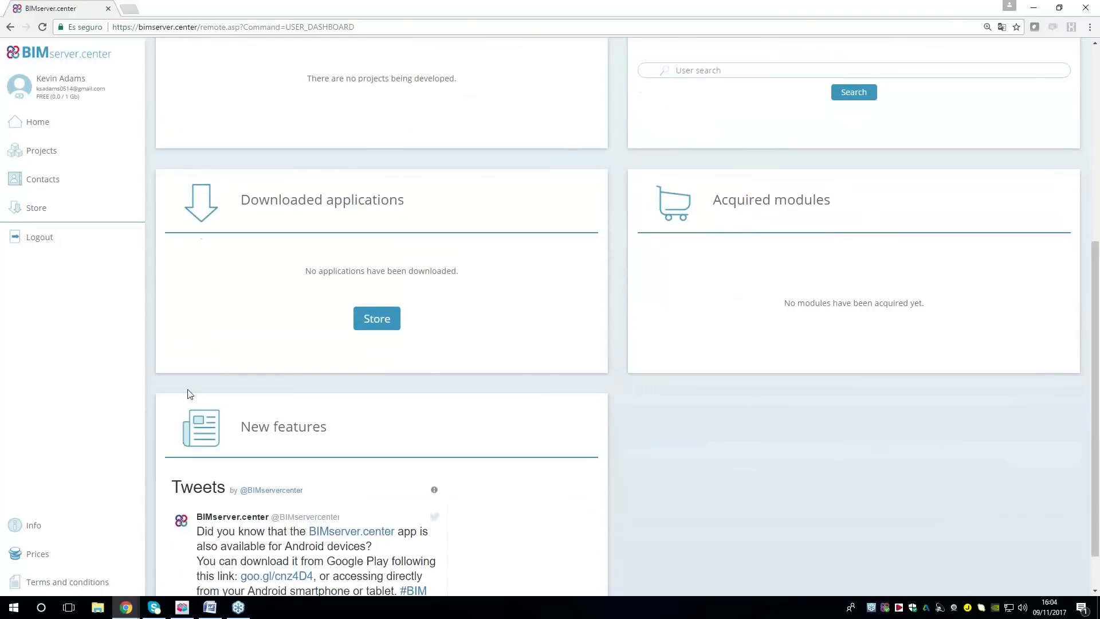
Open the store from the downloaded applications section and look through the available applications
{"action": "scroll", "coordinate": [411, 252], "scroll_direction": "up", "scroll_amount": 1}
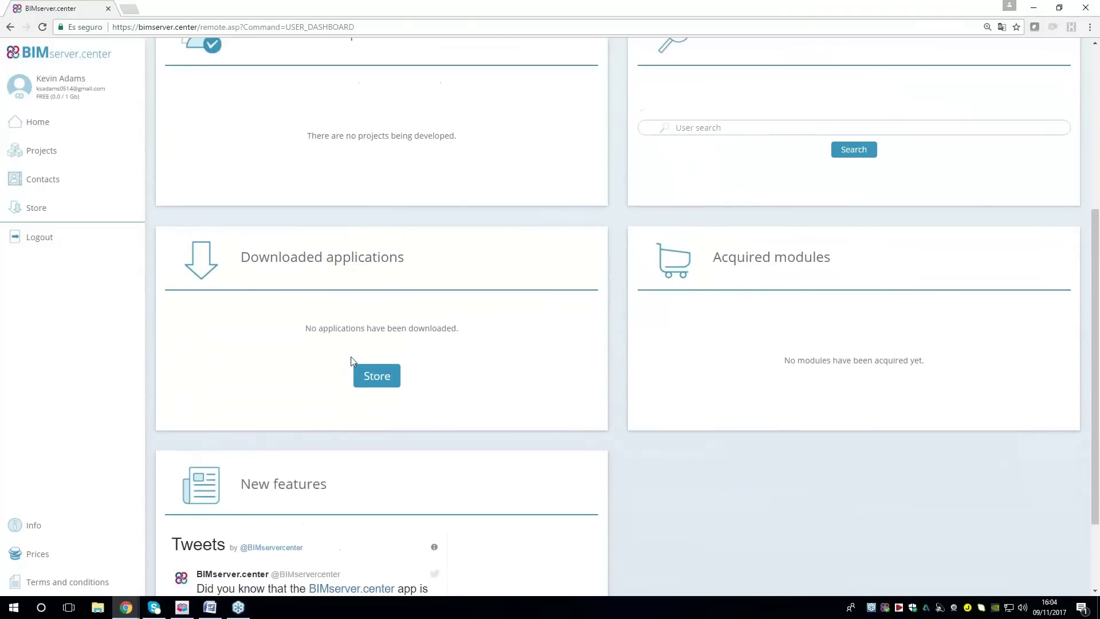
{"action": "left_click", "coordinate": [369, 375]}
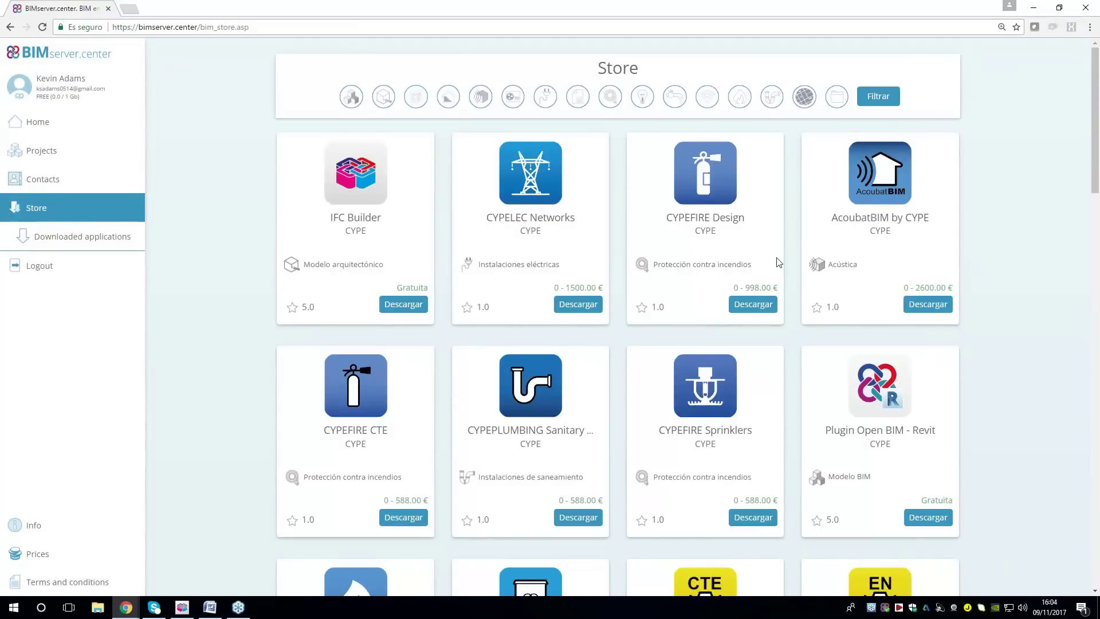
{"action": "scroll", "coordinate": [781, 383], "scroll_direction": "down", "scroll_amount": 7}
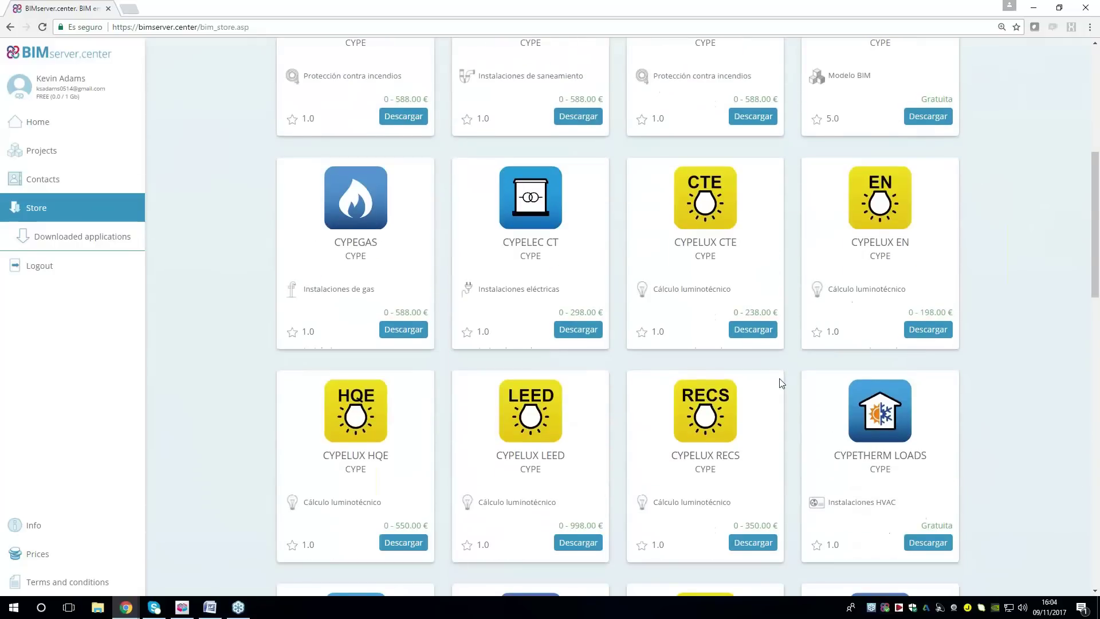
{"action": "scroll", "coordinate": [782, 383], "scroll_direction": "down", "scroll_amount": 5}
{"action": "scroll", "coordinate": [782, 383], "scroll_direction": "up", "scroll_amount": 5}
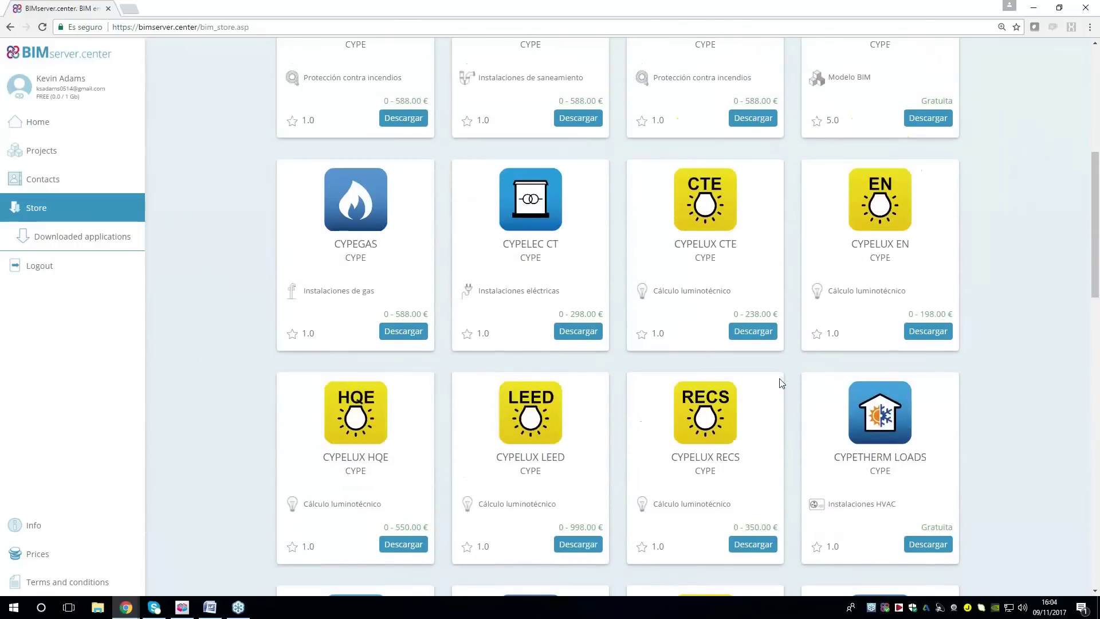
{"action": "scroll", "coordinate": [782, 383], "scroll_direction": "up", "scroll_amount": 7}
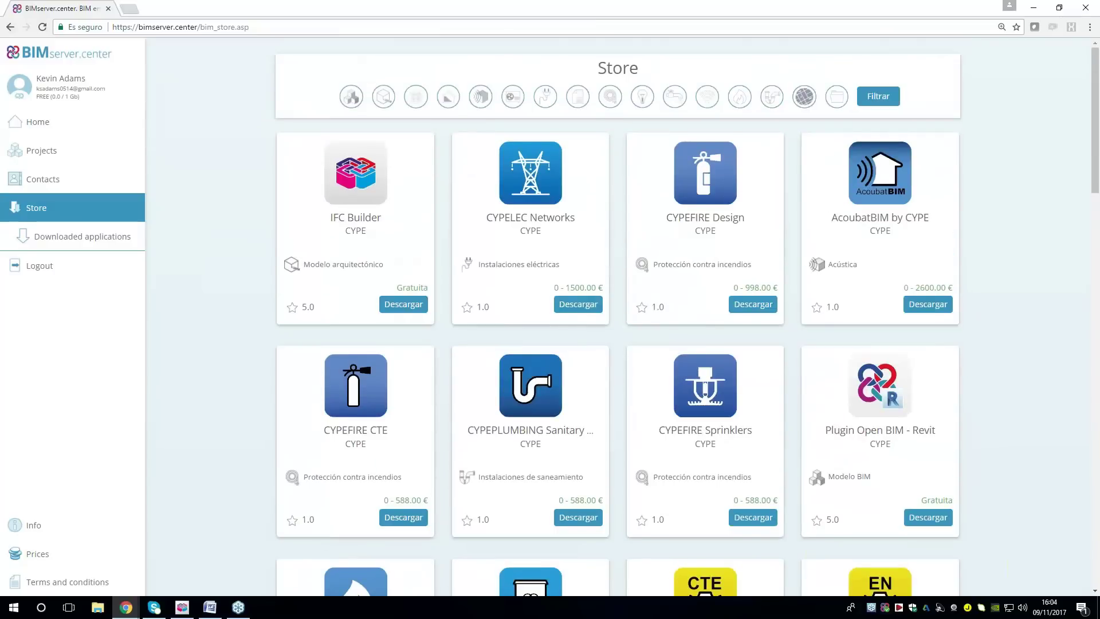
Return to the home dashboard and start a new project named Example
{"action": "left_click", "coordinate": [51, 123]}
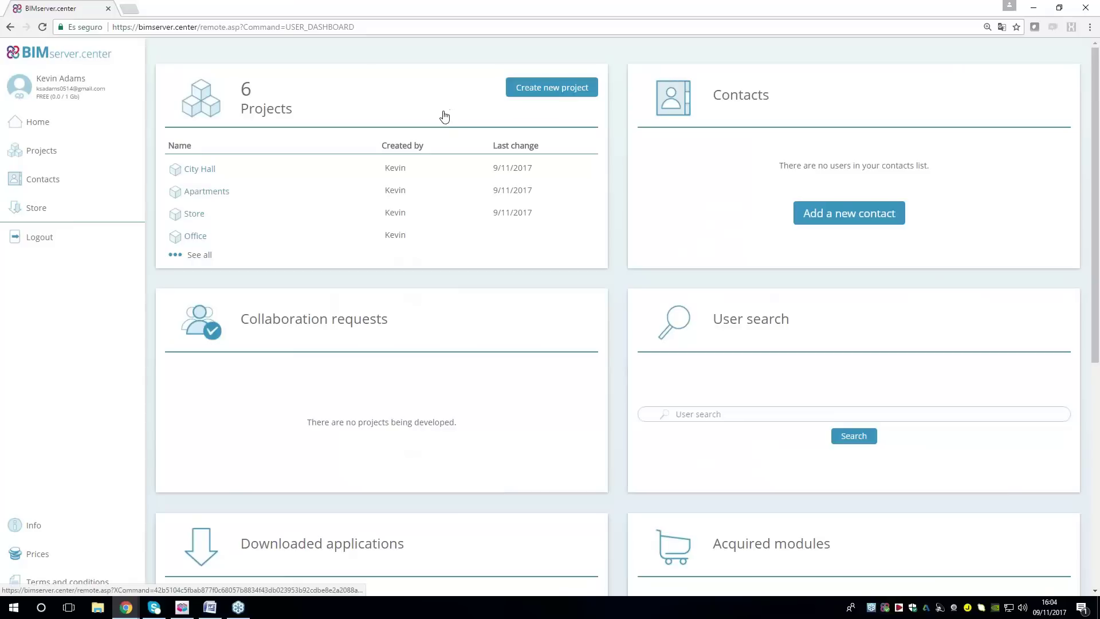
{"action": "left_click", "coordinate": [536, 89]}
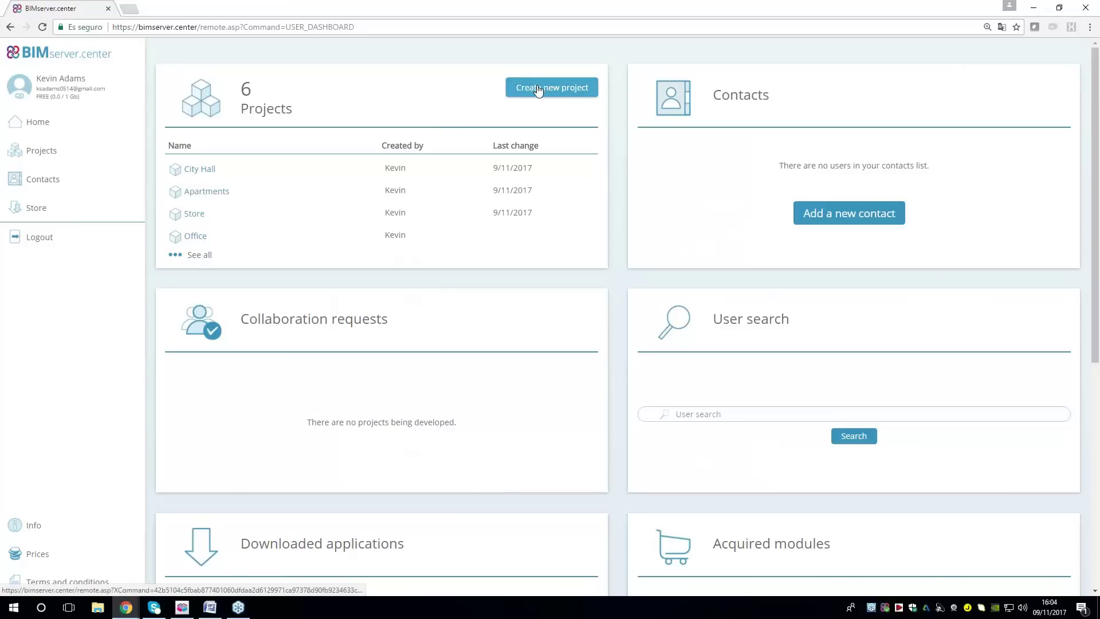
{"action": "left_click", "coordinate": [482, 124]}
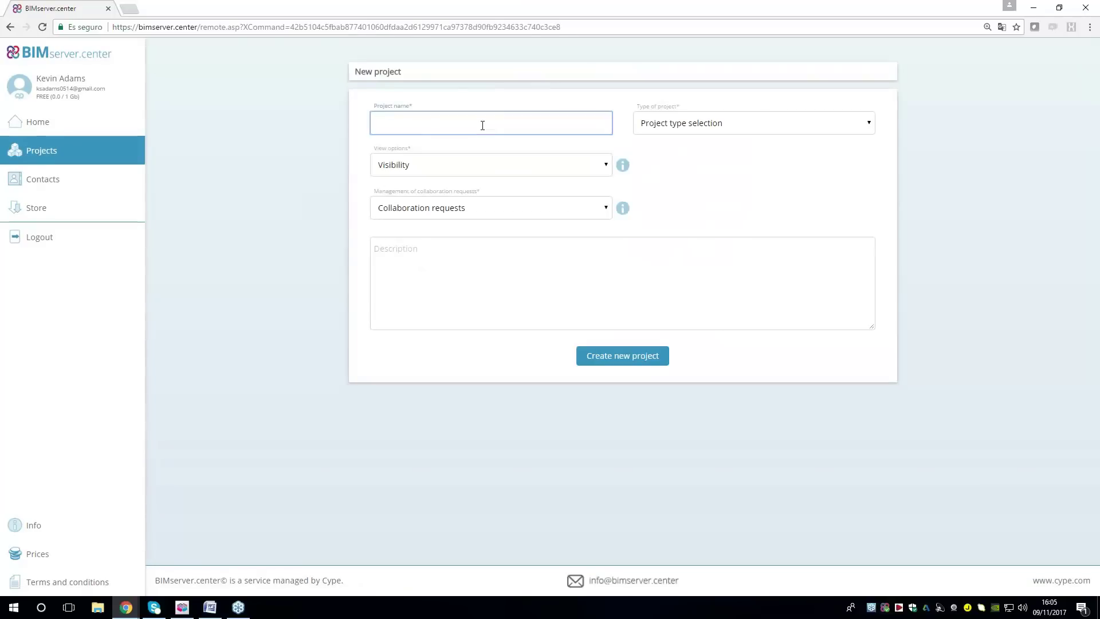
{"action": "type", "text": "Ex"}
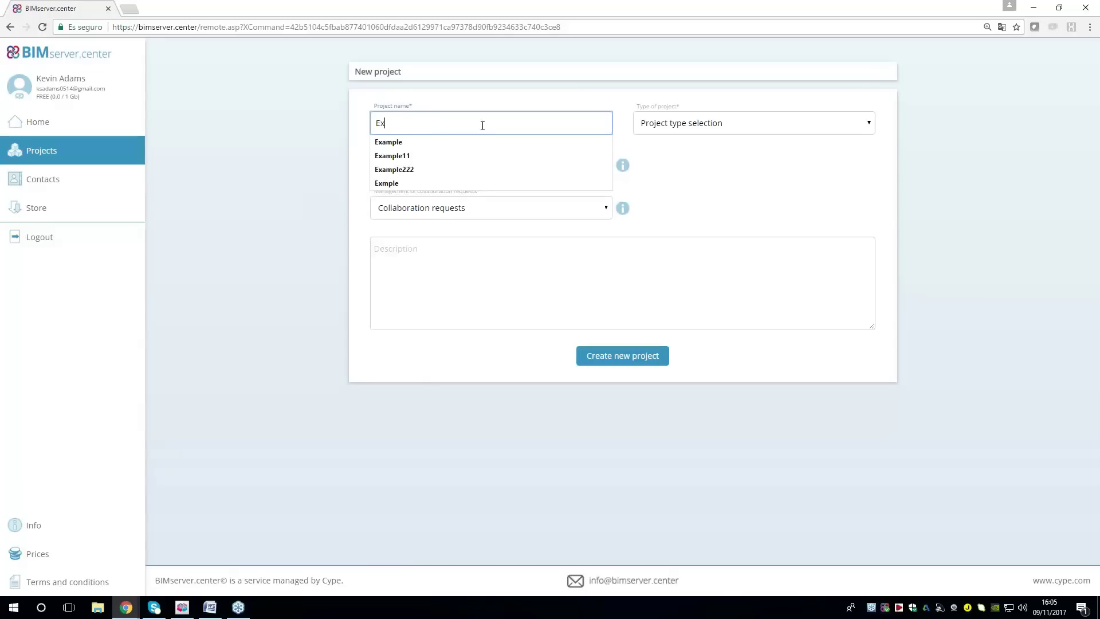
{"action": "type", "text": "ample"}
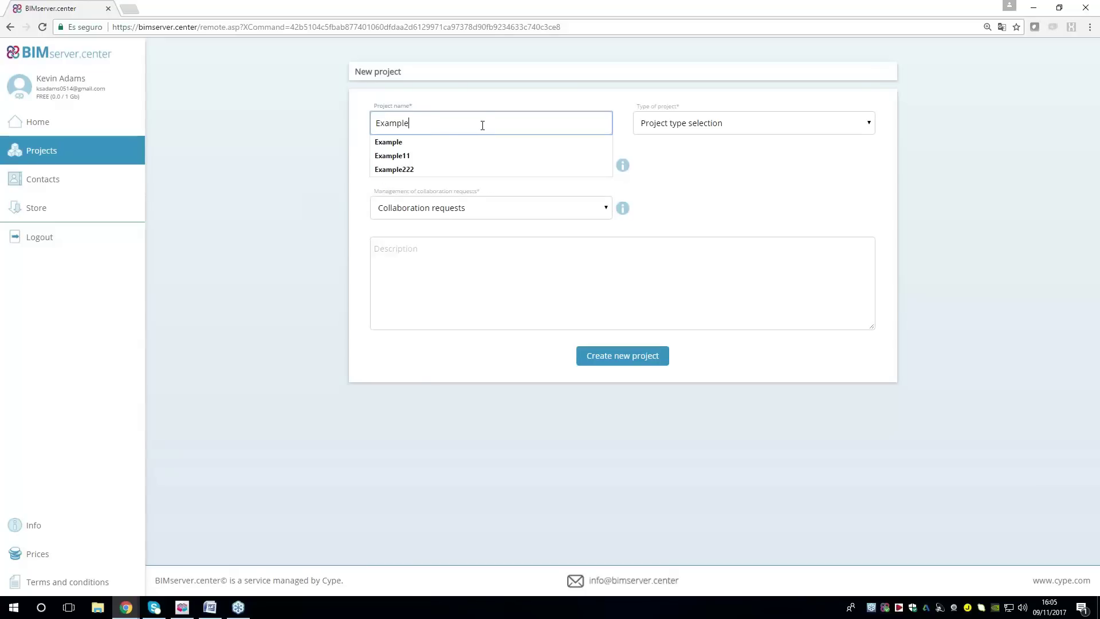
{"action": "key", "text": "Down"}
{"action": "key", "text": "Return"}
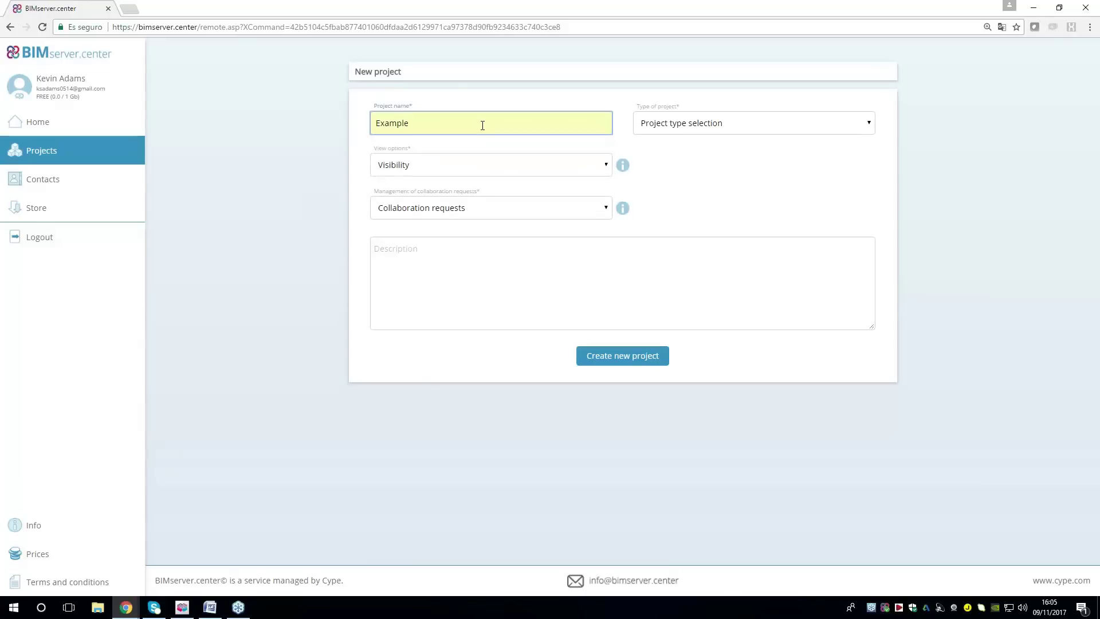
Create the project with type Courses and seminars, and with both visibility and collaboration requests set to Open
{"action": "left_click", "coordinate": [760, 124]}
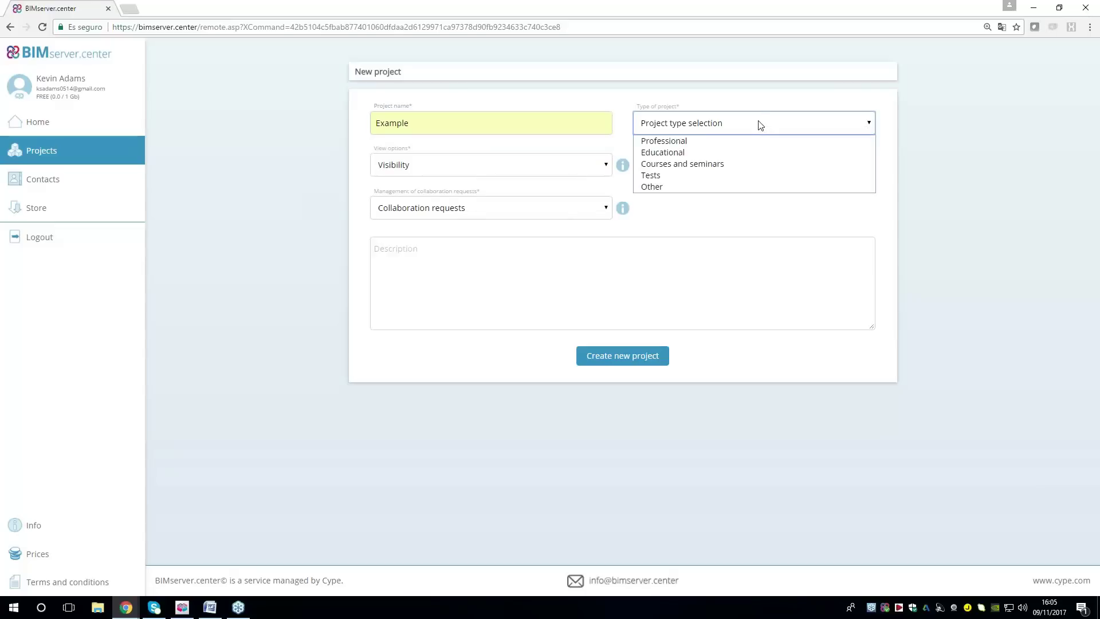
{"action": "left_click", "coordinate": [693, 165]}
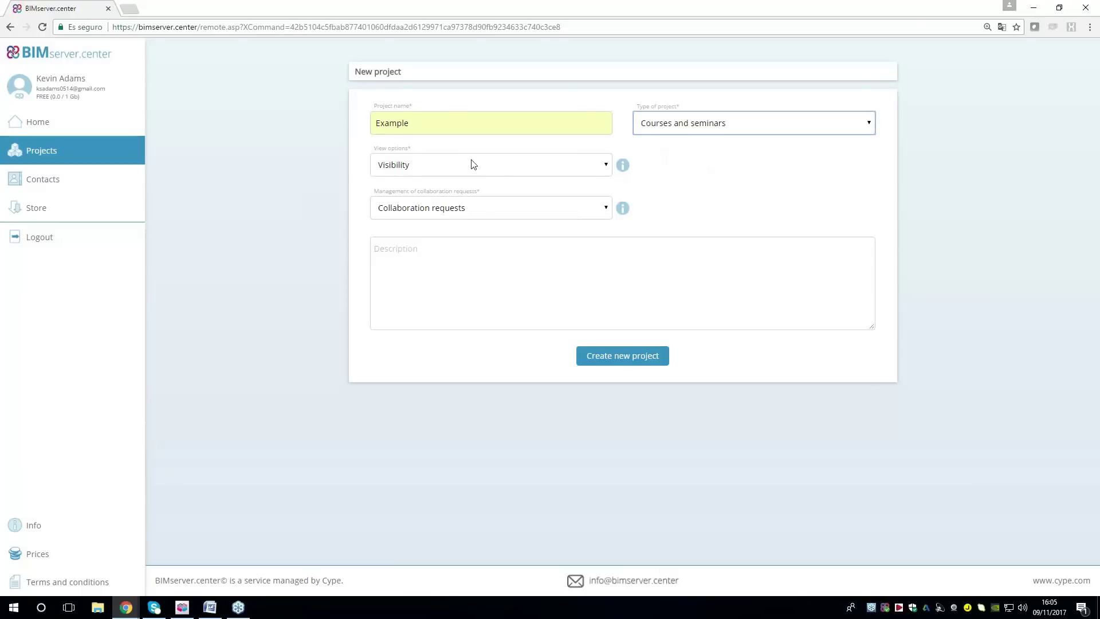
{"action": "left_click", "coordinate": [475, 165]}
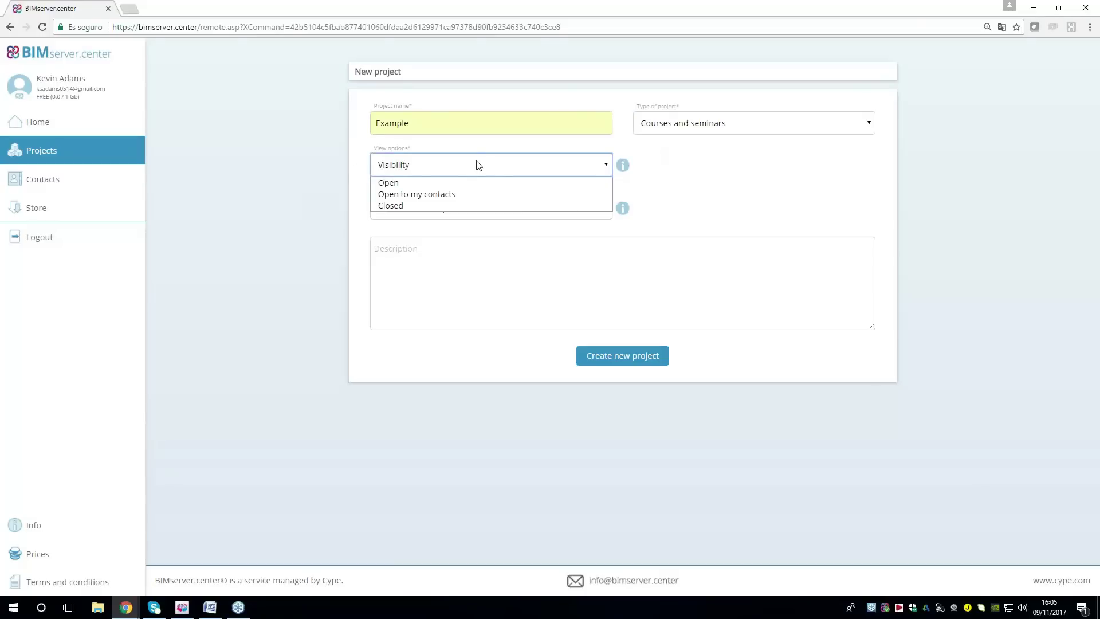
{"action": "left_click", "coordinate": [452, 185]}
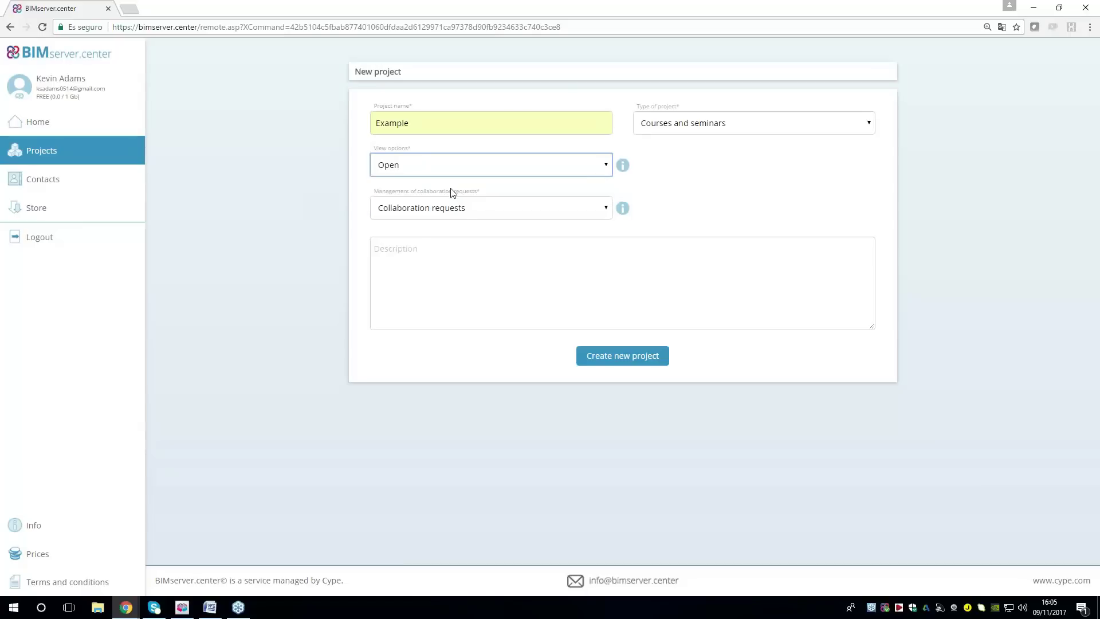
{"action": "left_click", "coordinate": [486, 213]}
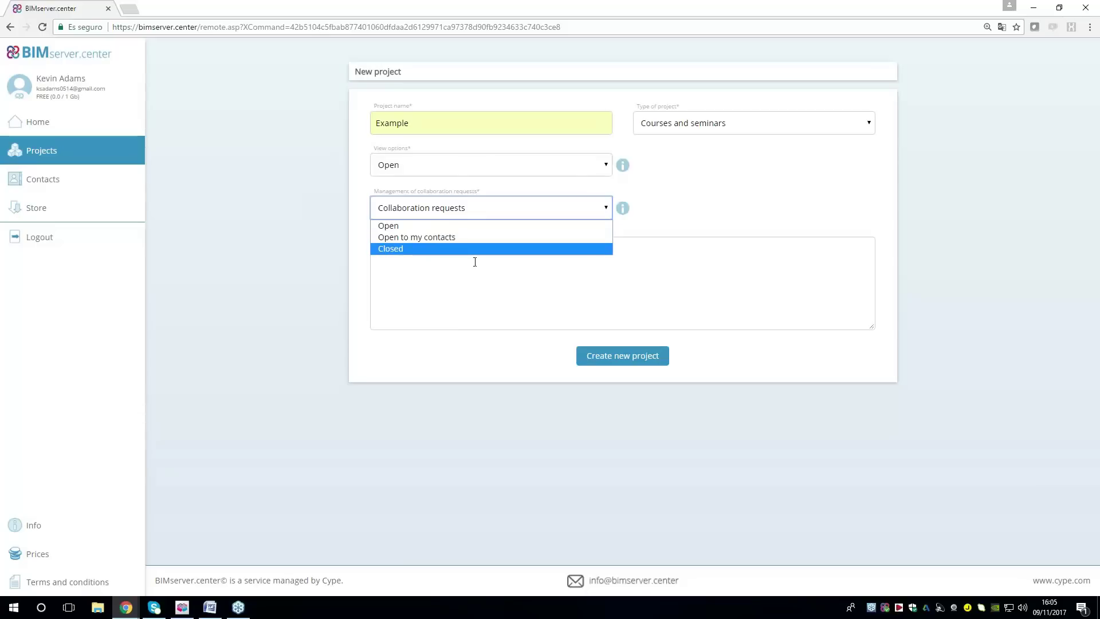
{"action": "left_click", "coordinate": [464, 227]}
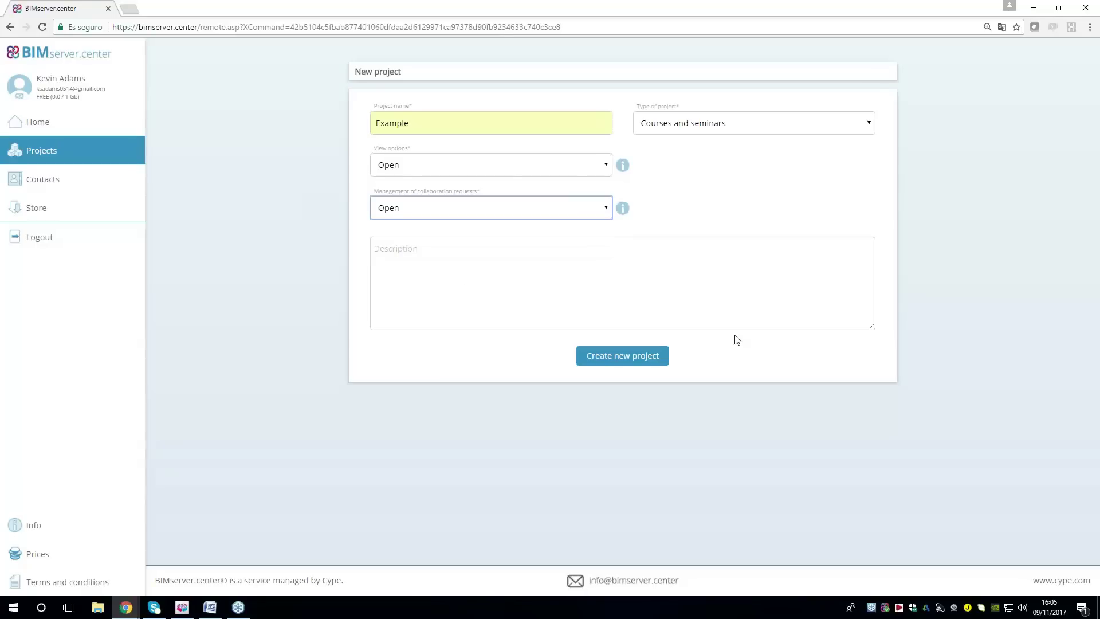
{"action": "left_click", "coordinate": [612, 360]}
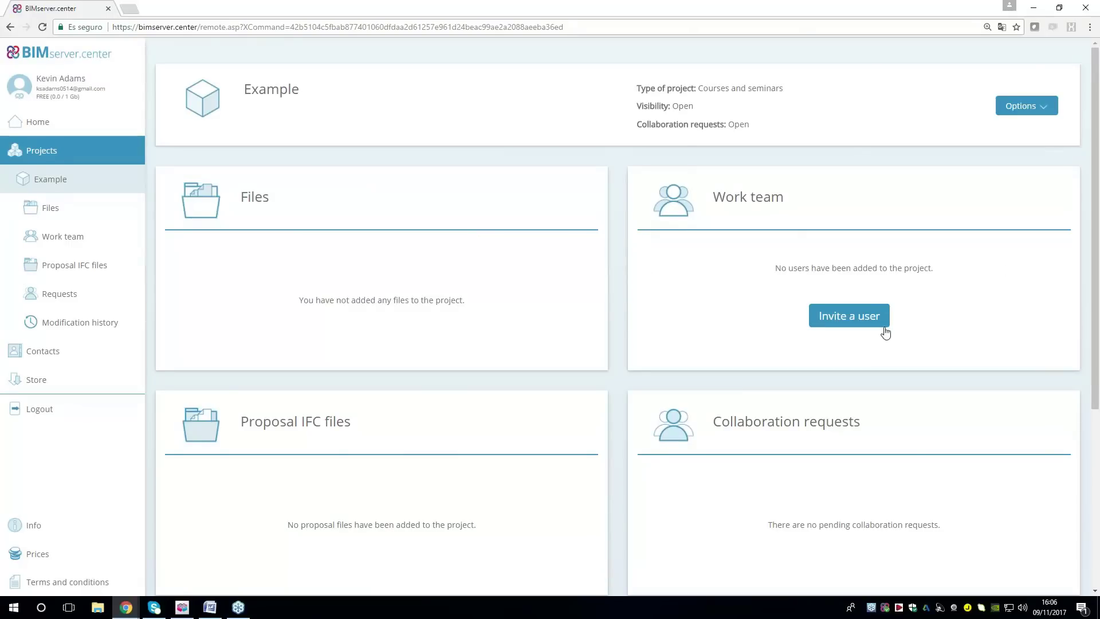
Examine the Example project's page, including files, work team, proposal IFC files, collaboration requests and modification history
{"action": "scroll", "coordinate": [851, 316], "scroll_direction": "down", "scroll_amount": 1}
{"action": "scroll", "coordinate": [851, 316], "scroll_direction": "down", "scroll_amount": 3}
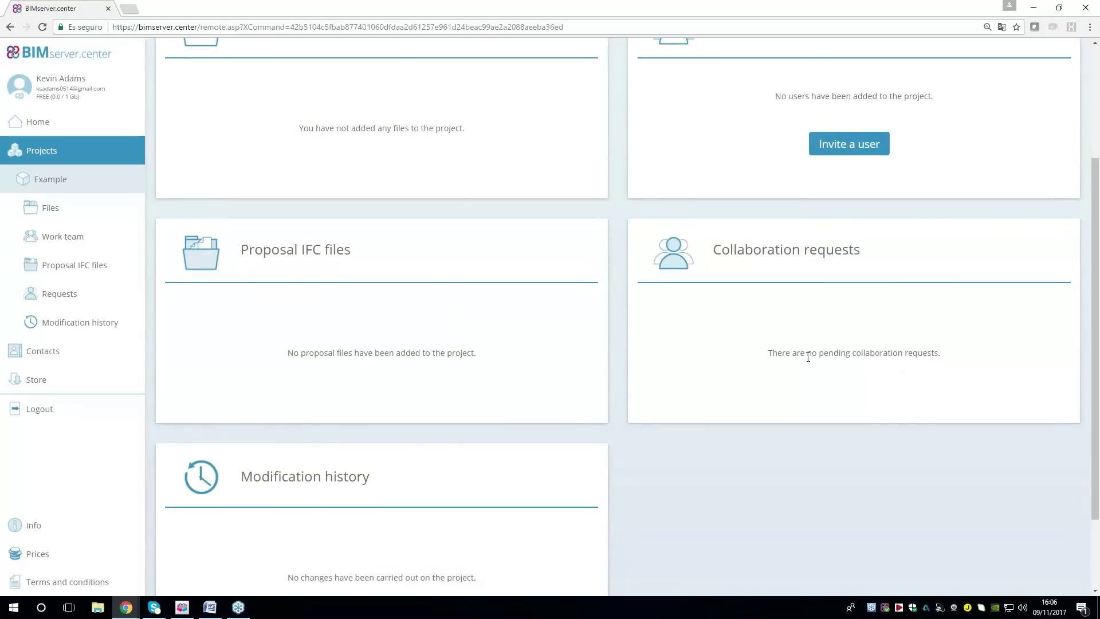
{"action": "scroll", "coordinate": [854, 341], "scroll_direction": "down", "scroll_amount": 3}
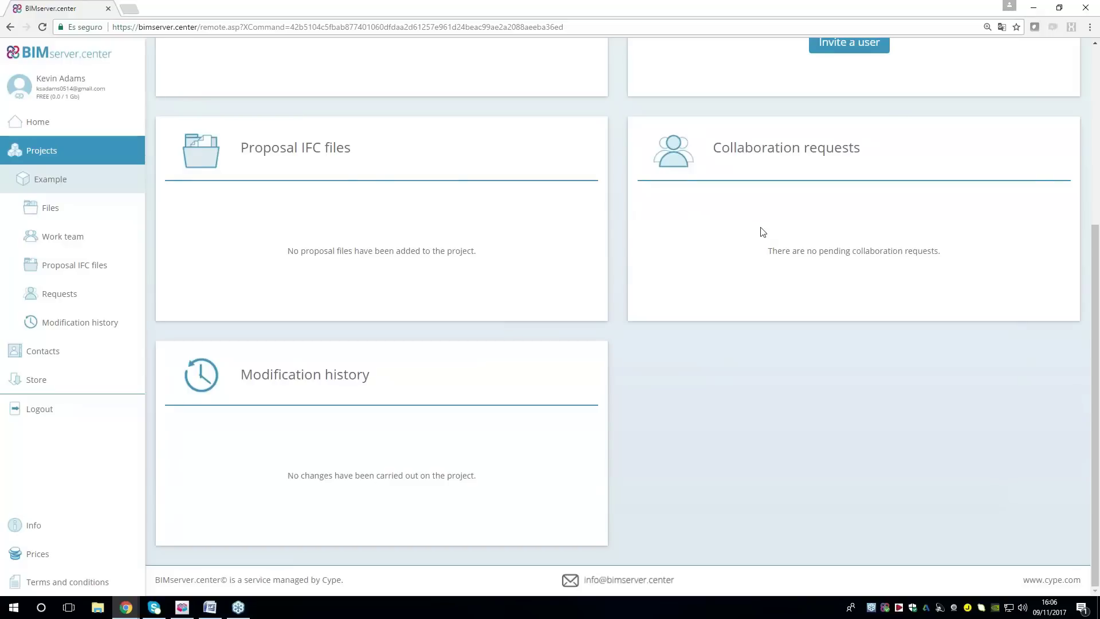
{"action": "scroll", "coordinate": [693, 378], "scroll_direction": "up", "scroll_amount": 5}
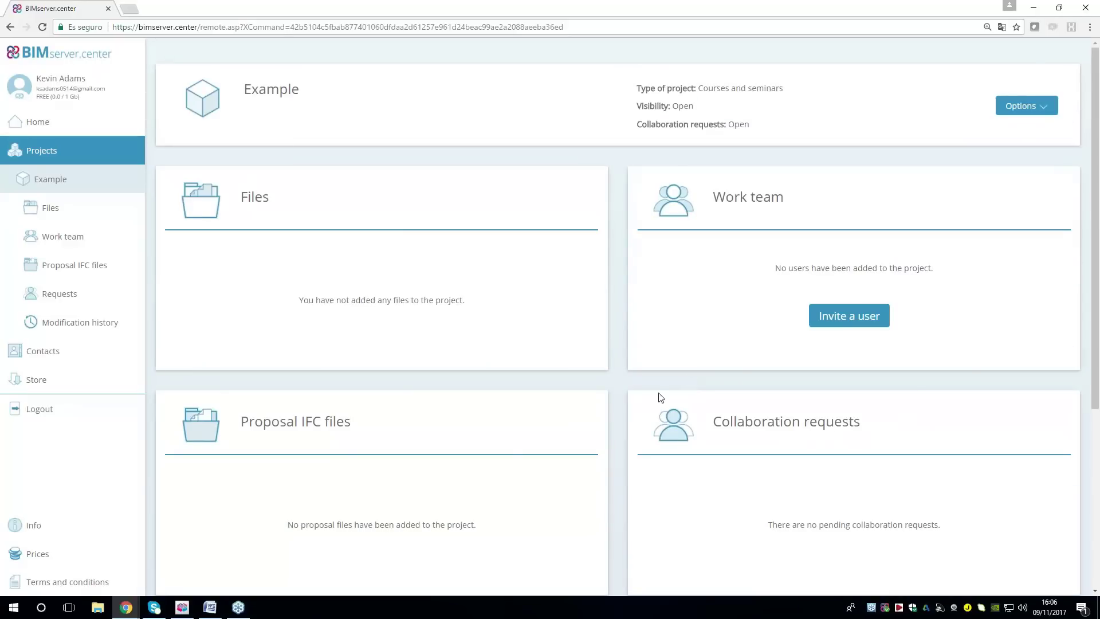
Switch to IFC Builder and export the office model as offices.ifc, linked to the Example project on BIMserver.center
{"action": "left_click", "coordinate": [183, 607]}
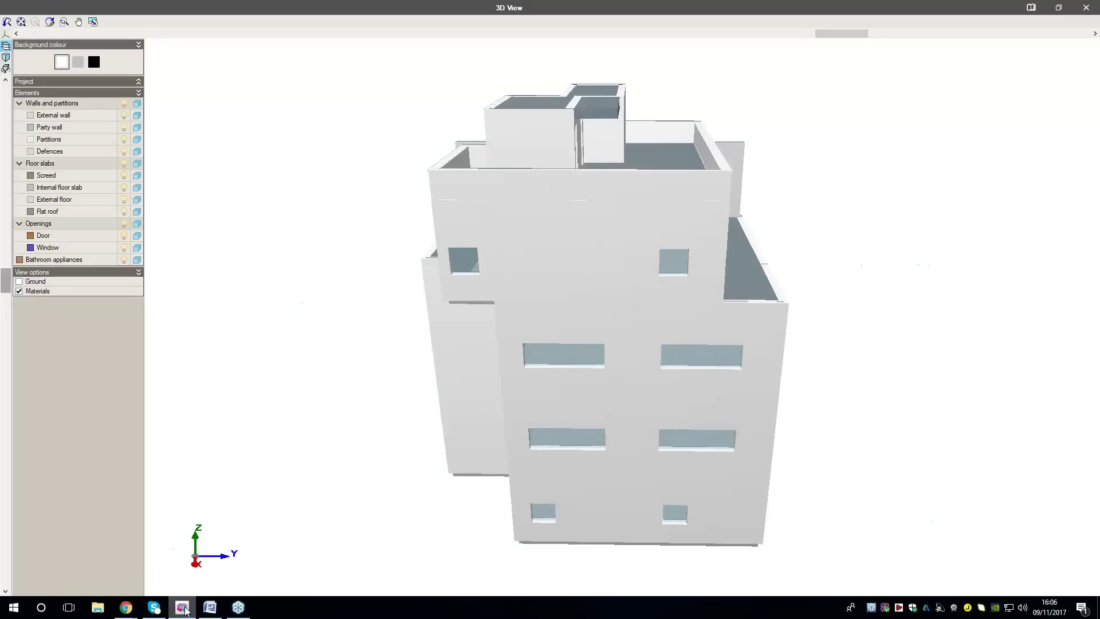
{"action": "left_click", "coordinate": [1085, 7]}
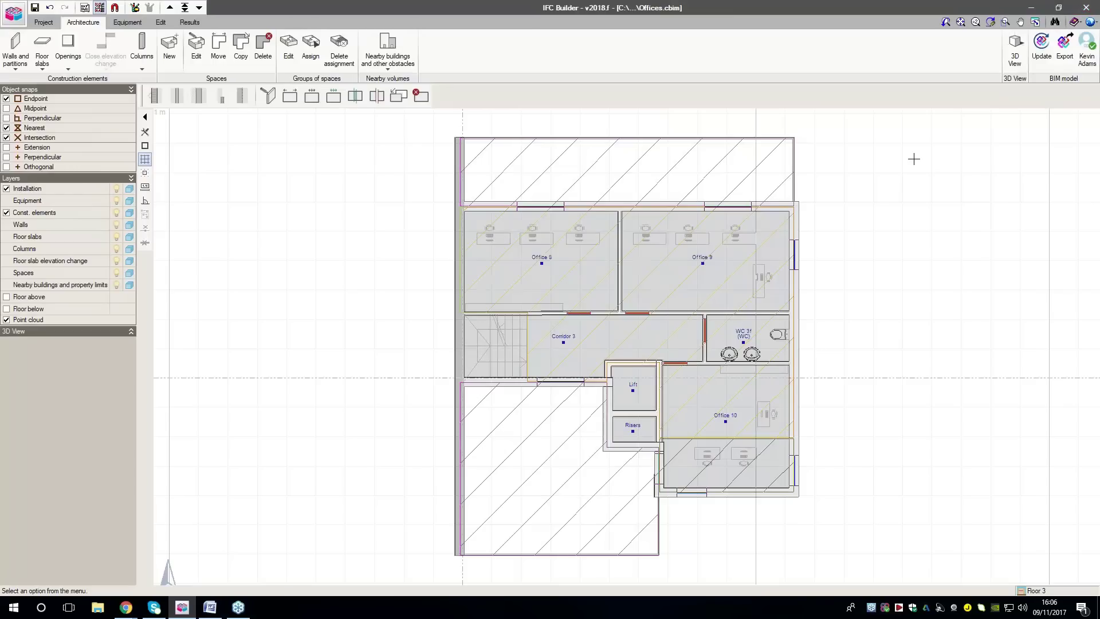
{"action": "left_click", "coordinate": [1064, 56]}
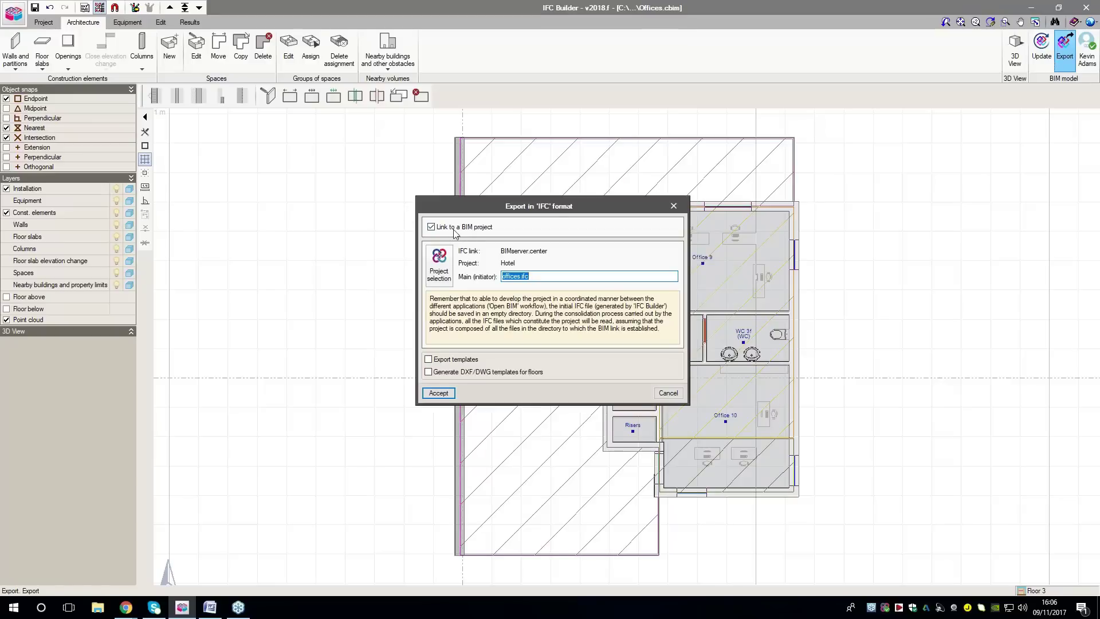
{"action": "left_click", "coordinate": [443, 269]}
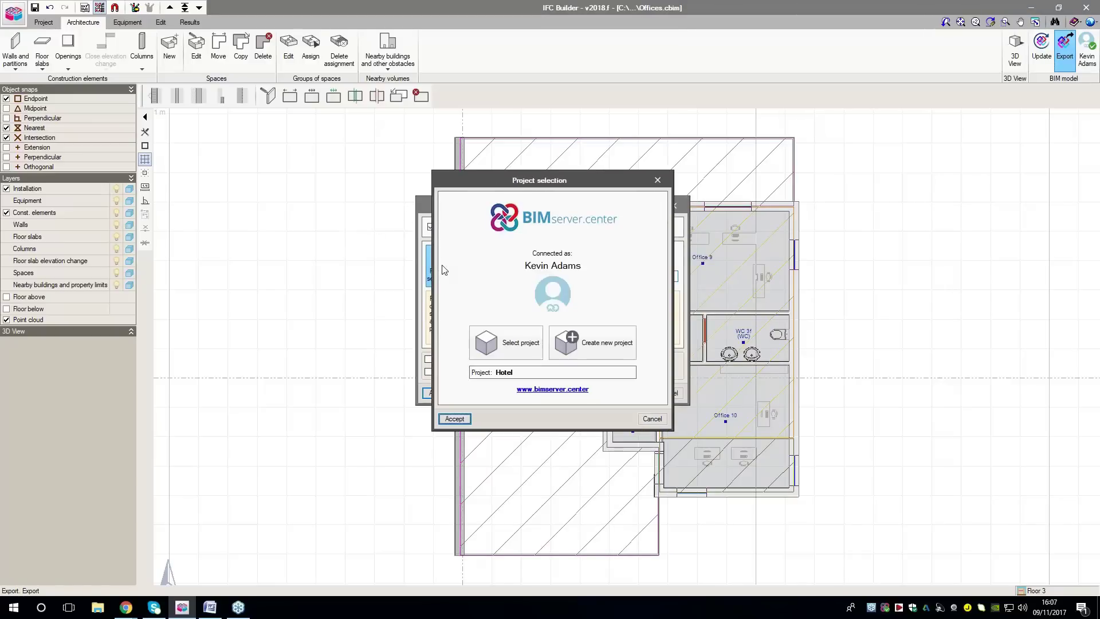
{"action": "left_click", "coordinate": [506, 343]}
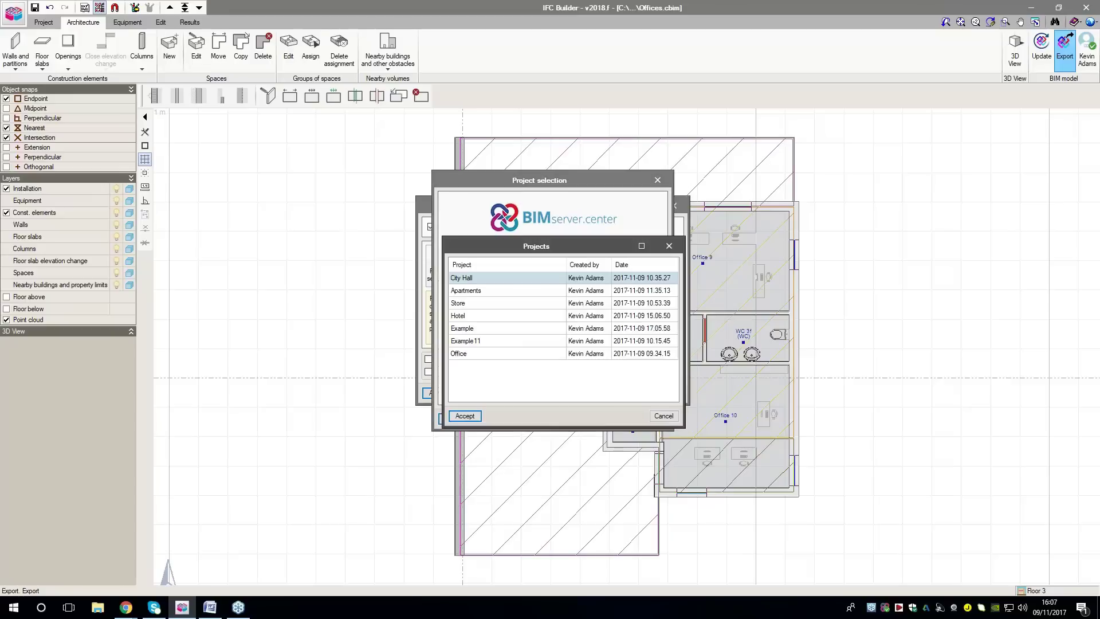
{"action": "left_click", "coordinate": [492, 328]}
{"action": "left_click", "coordinate": [465, 415]}
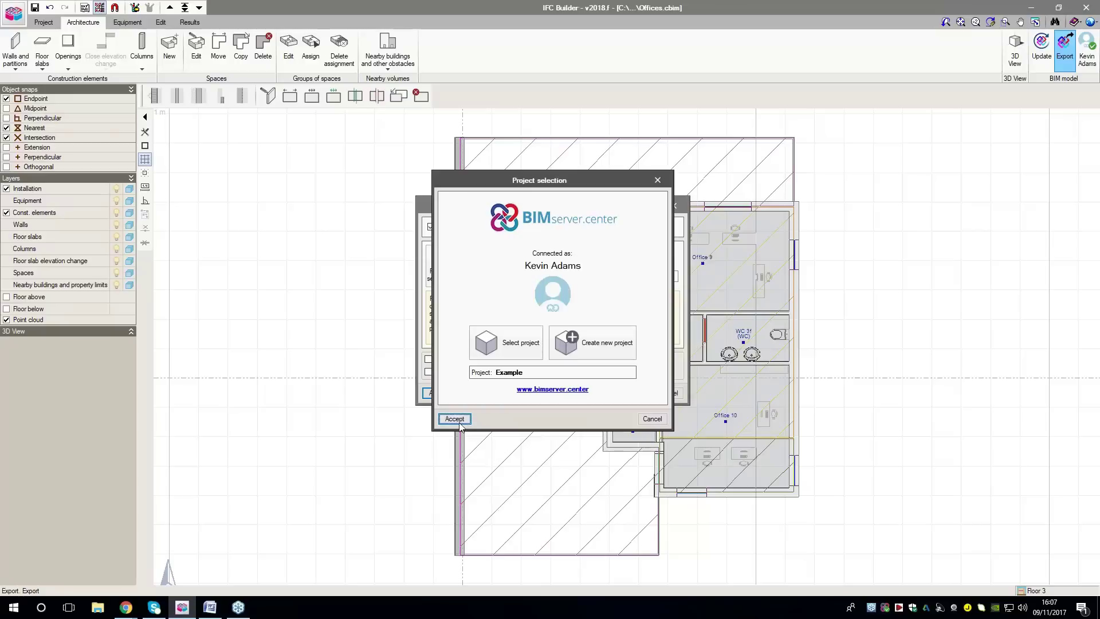
{"action": "left_click", "coordinate": [455, 419]}
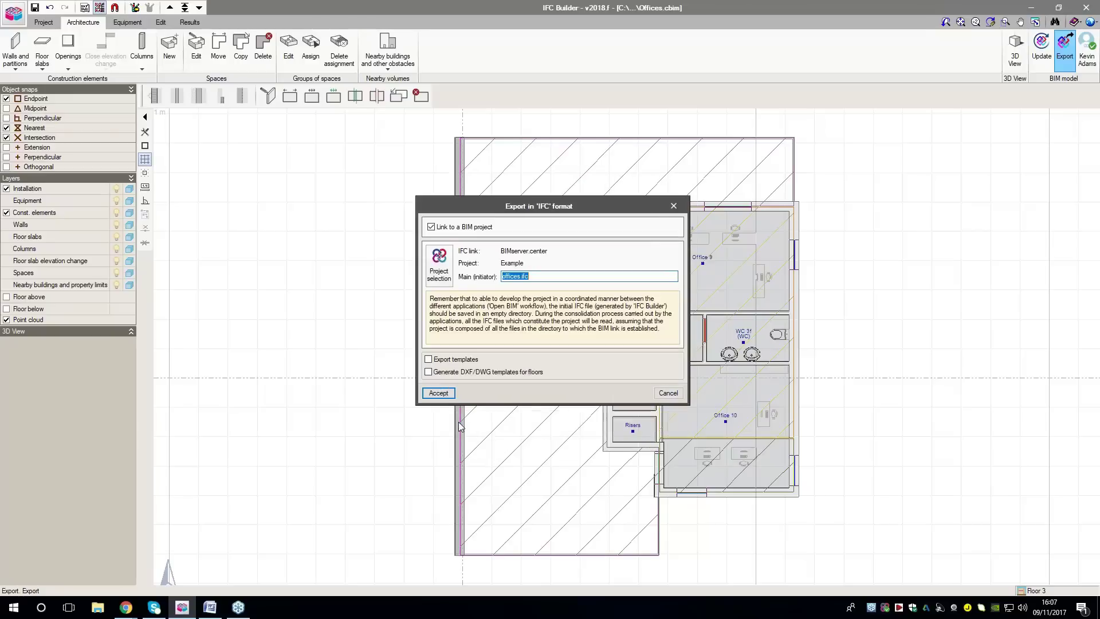
{"action": "left_click", "coordinate": [439, 393]}
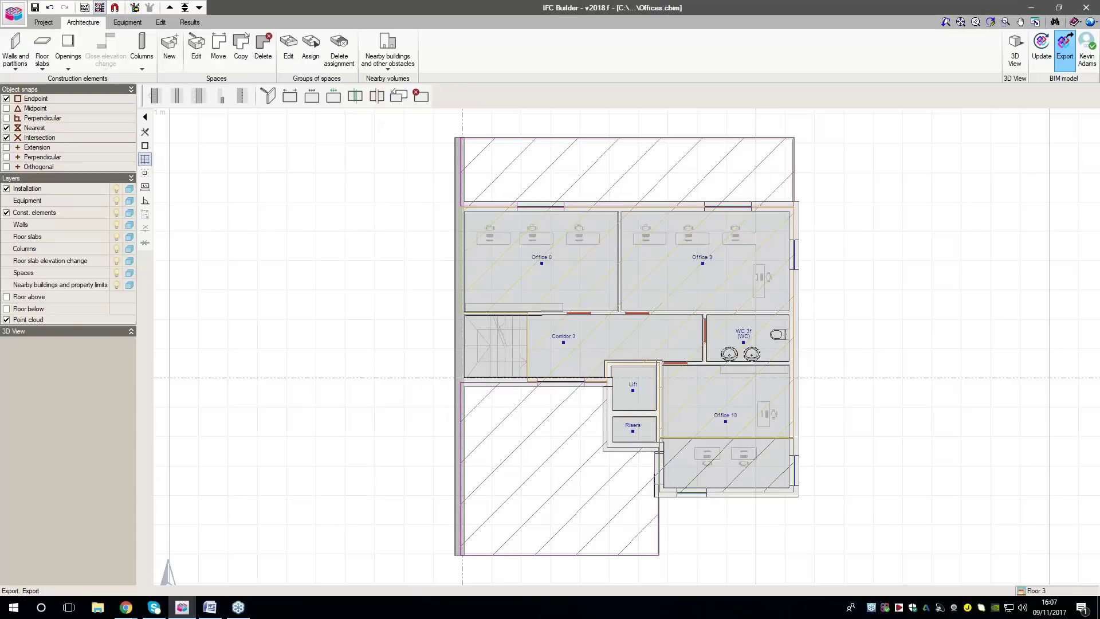
{"action": "left_click", "coordinate": [550, 329]}
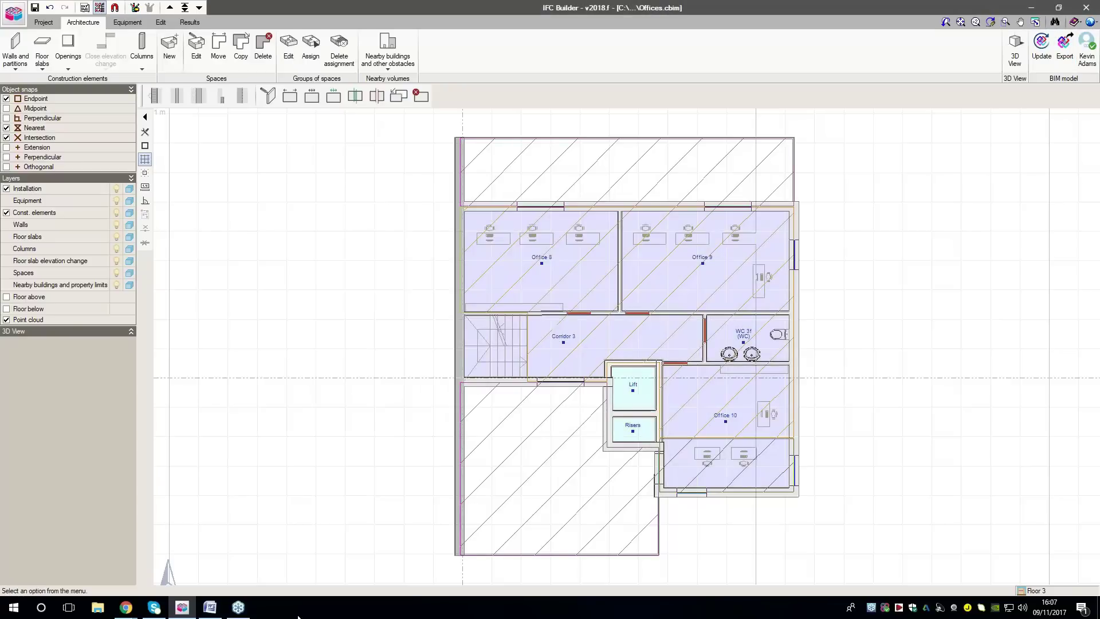
Launch AcoubatBIM by CYPE from the CYPE 2018 MEP applications and create a new project file named new2
{"action": "left_click", "coordinate": [899, 609]}
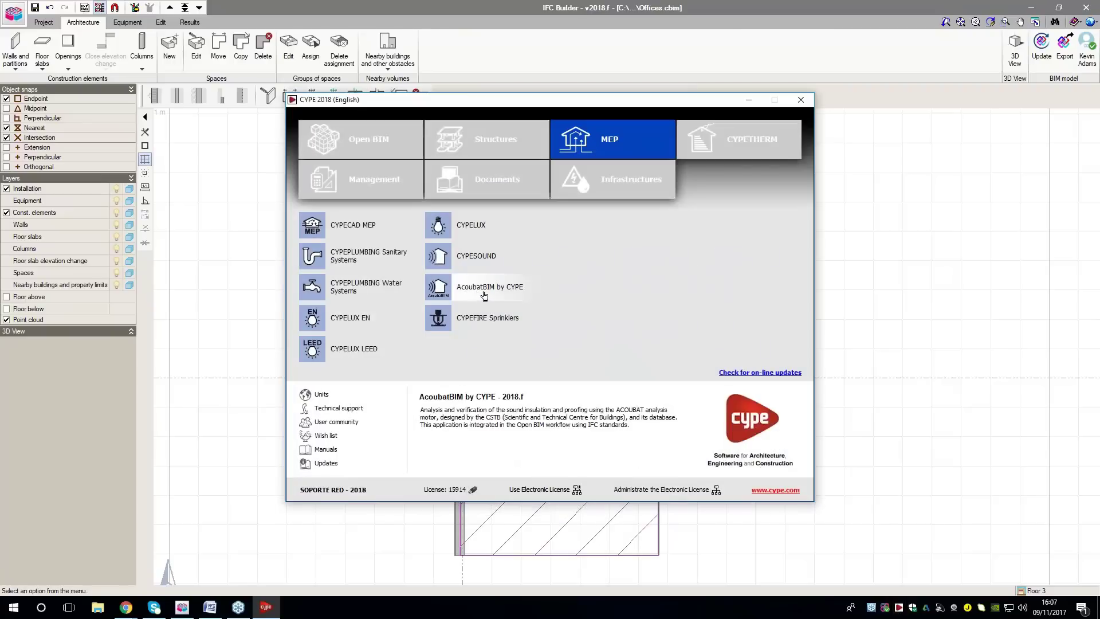
{"action": "left_click", "coordinate": [484, 294]}
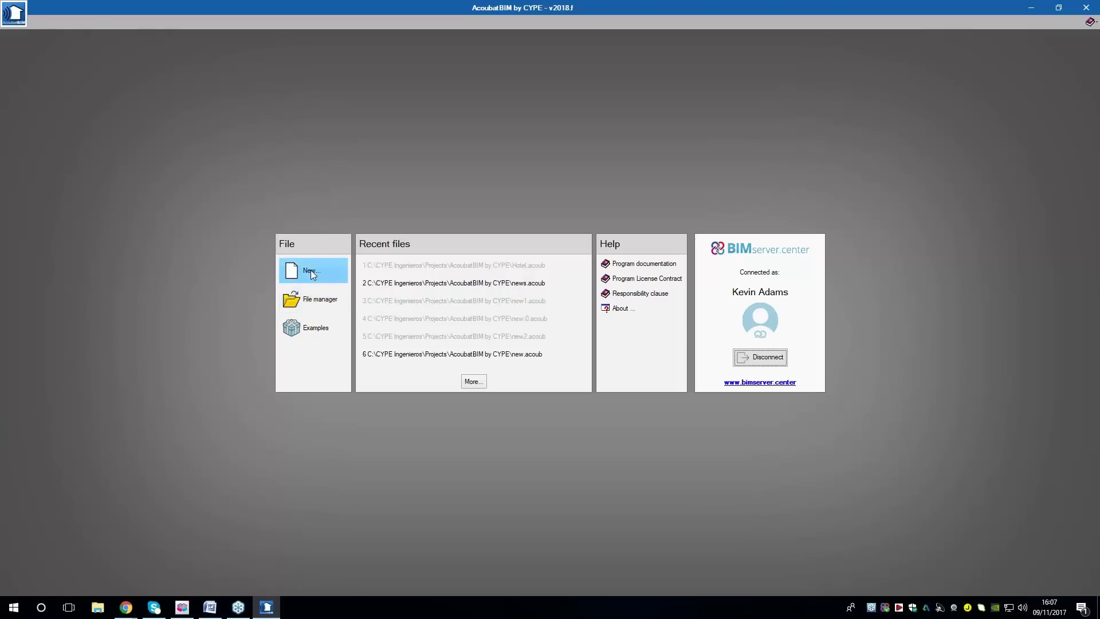
{"action": "left_click", "coordinate": [311, 270]}
{"action": "left_click", "coordinate": [504, 292]}
{"action": "type", "text": "2"}
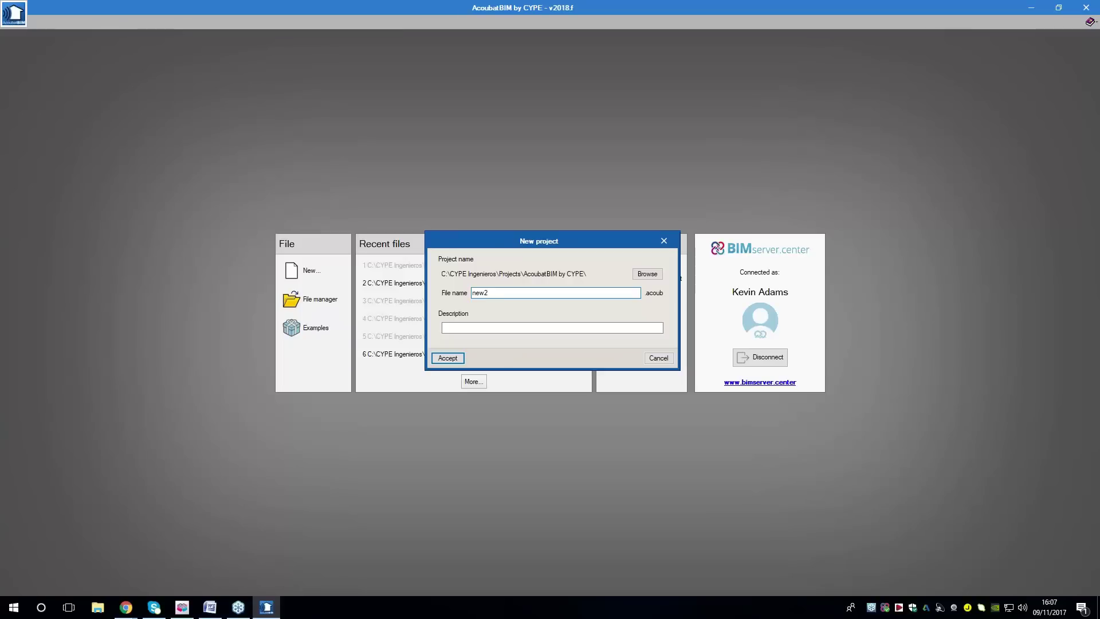
{"action": "left_click", "coordinate": [448, 358]}
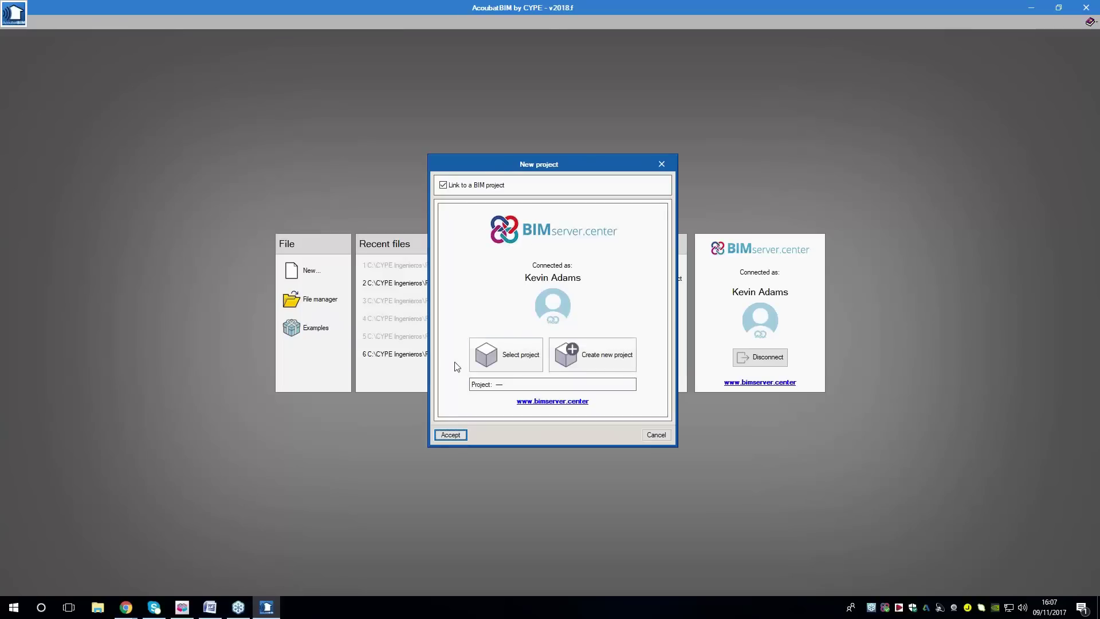
Link the new file to the Example BIM project and import the offices.ifc model with element types and edges
{"action": "left_click", "coordinate": [516, 362]}
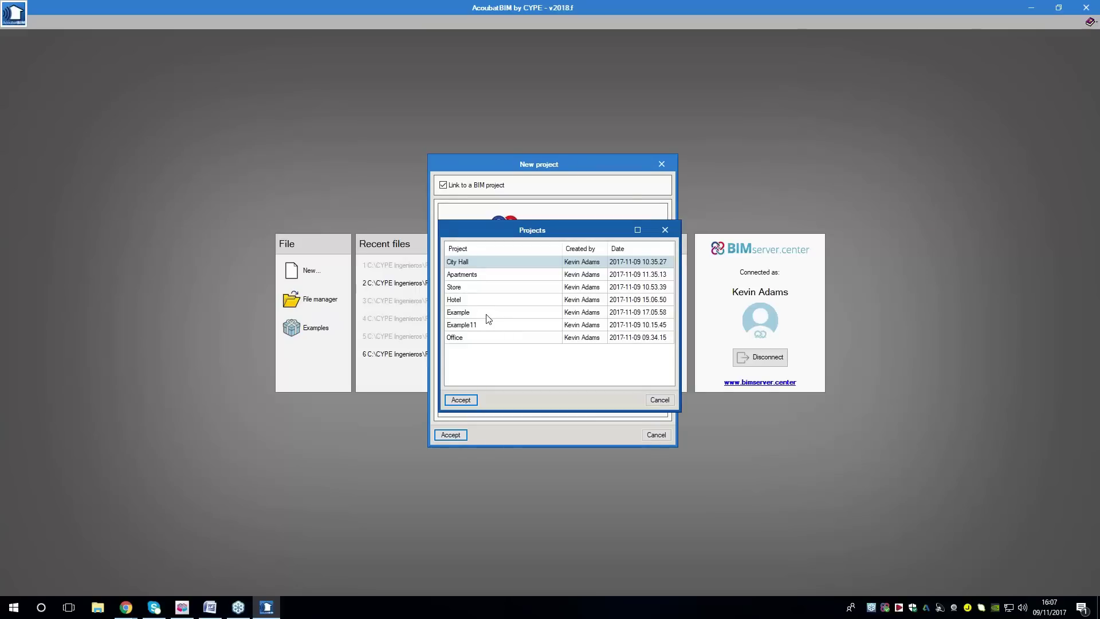
{"action": "left_click", "coordinate": [484, 312]}
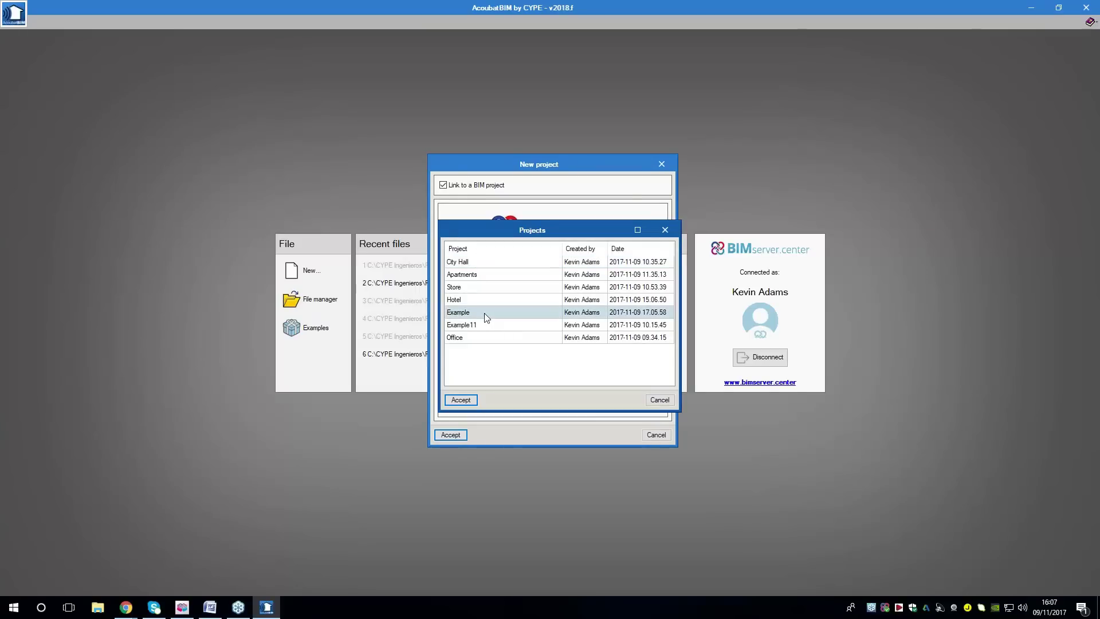
{"action": "left_click", "coordinate": [458, 400]}
{"action": "left_click", "coordinate": [459, 434]}
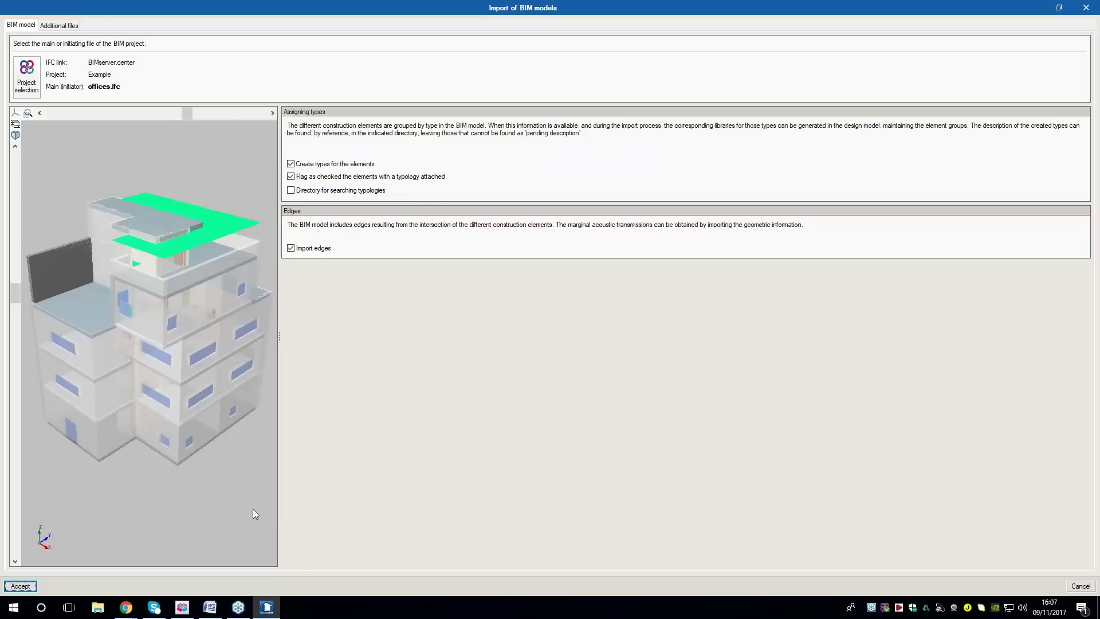
{"action": "left_click_drag", "start_coordinate": [226, 404], "coordinate": [111, 392]}
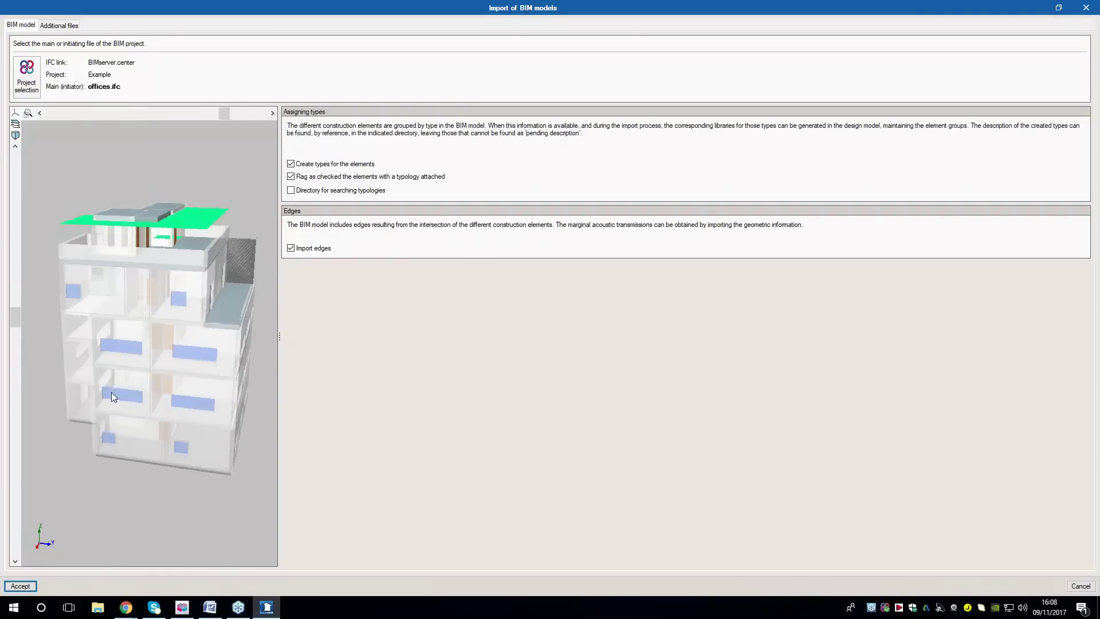
{"action": "left_click", "coordinate": [20, 585]}
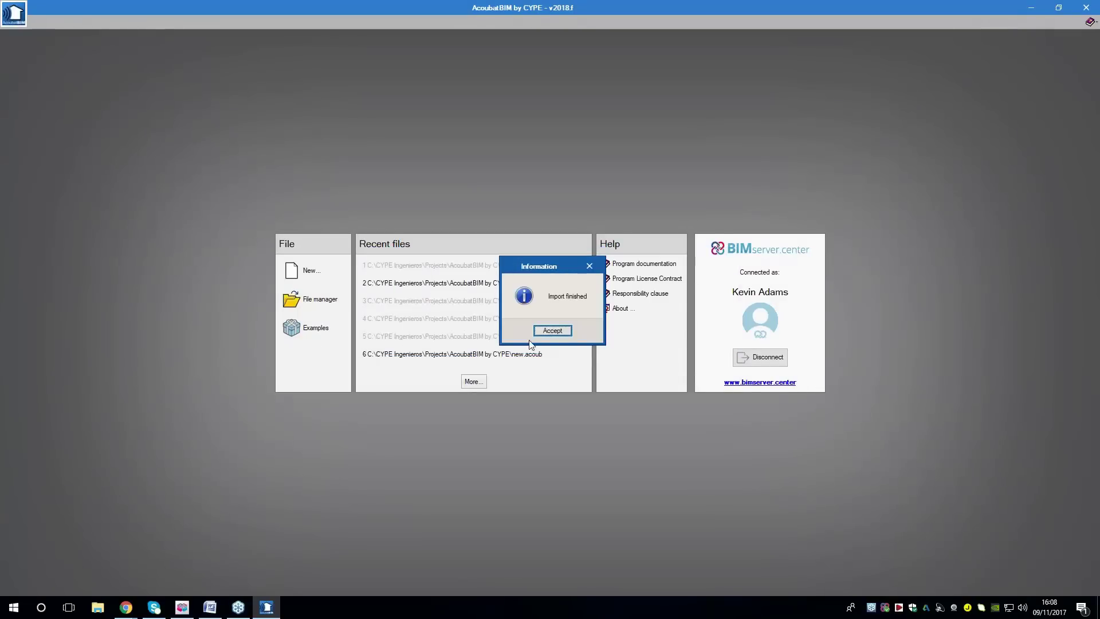
{"action": "left_click", "coordinate": [558, 336]}
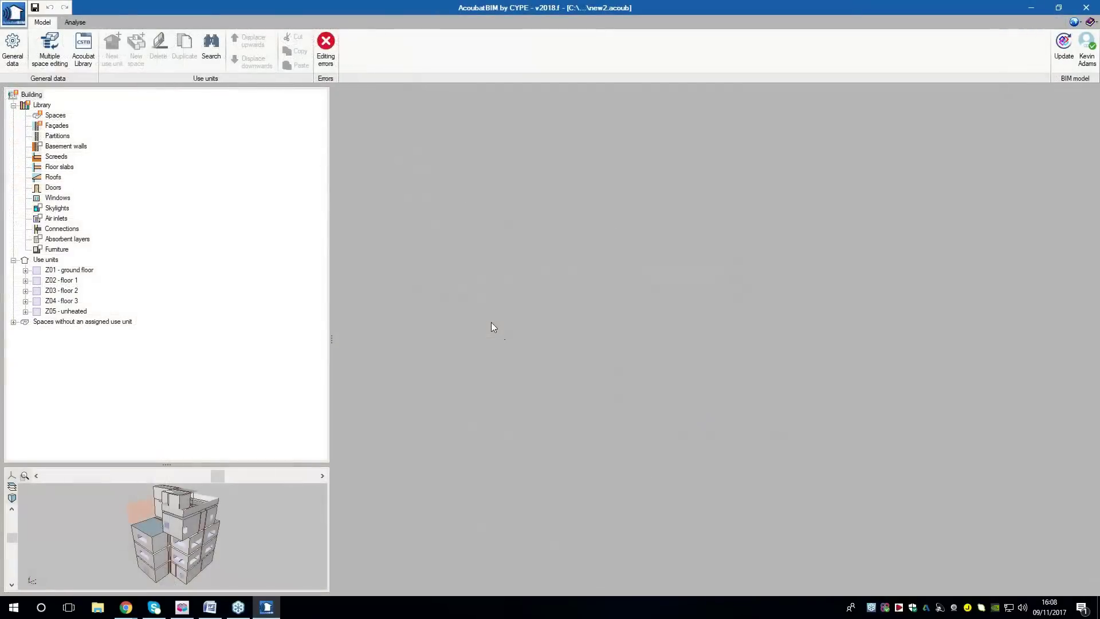
Enlarge the 3D model pane and examine the imported building from different sides, then reduce the pane
{"action": "left_click_drag", "start_coordinate": [329, 274], "coordinate": [224, 266]}
{"action": "left_click_drag", "start_coordinate": [117, 465], "coordinate": [117, 246]}
{"action": "left_click_drag", "start_coordinate": [224, 339], "coordinate": [591, 339]}
{"action": "left_click_drag", "start_coordinate": [362, 462], "coordinate": [449, 516]}
{"action": "left_click_drag", "start_coordinate": [237, 486], "coordinate": [294, 428]}
{"action": "left_click_drag", "start_coordinate": [591, 342], "coordinate": [348, 341]}
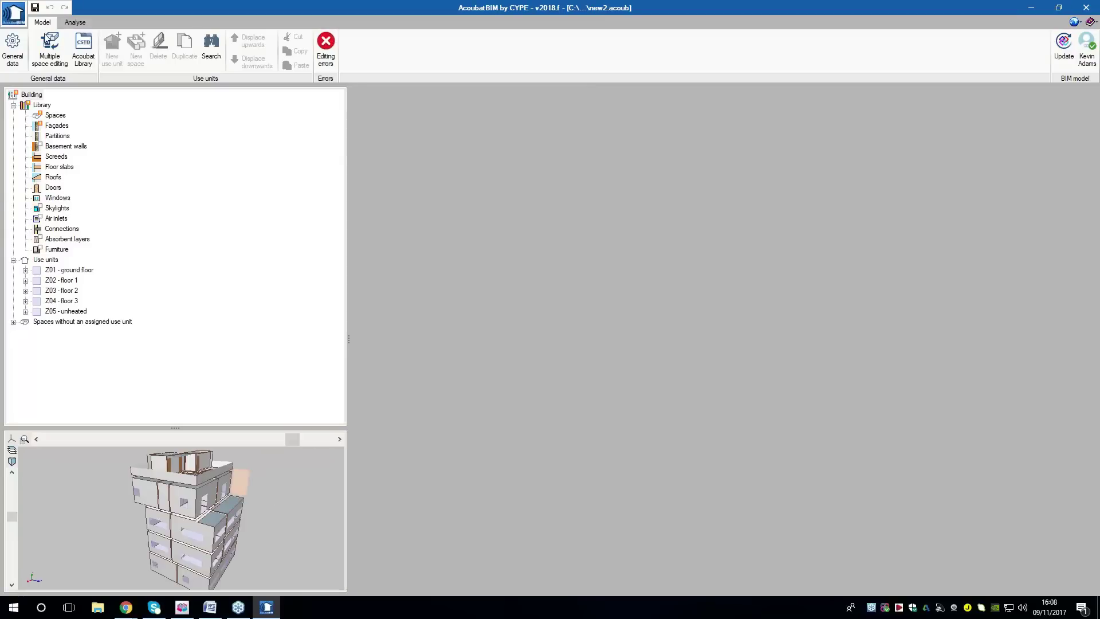
Review the design options for the acoustic indices of outdoor airborne, room-to-room airborne and impact sound insulation
{"action": "left_click", "coordinate": [10, 57]}
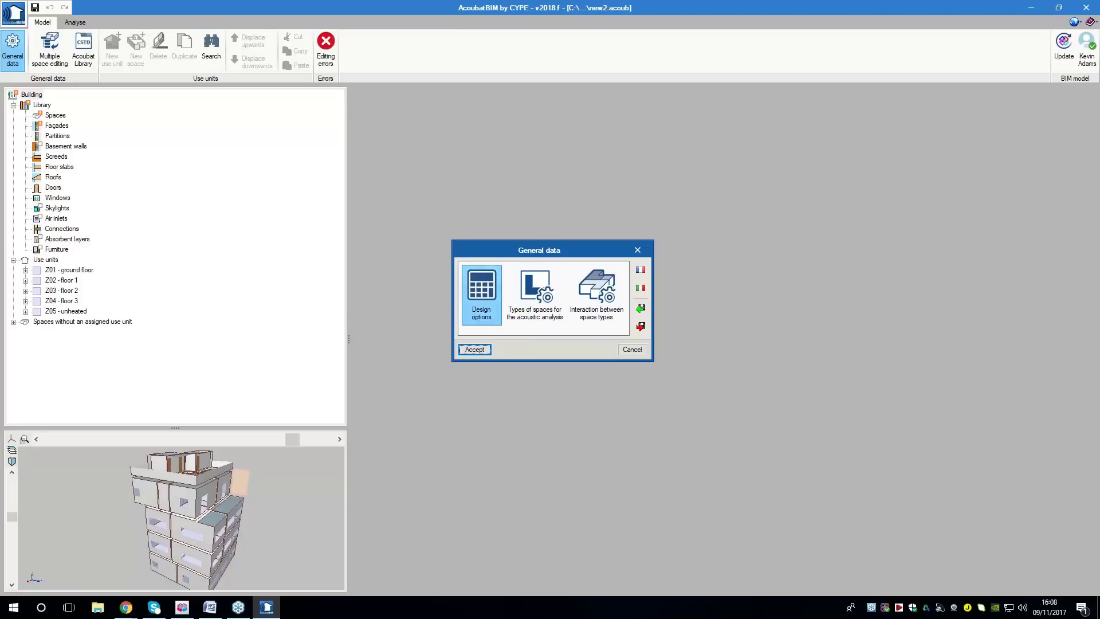
{"action": "left_click", "coordinate": [478, 322]}
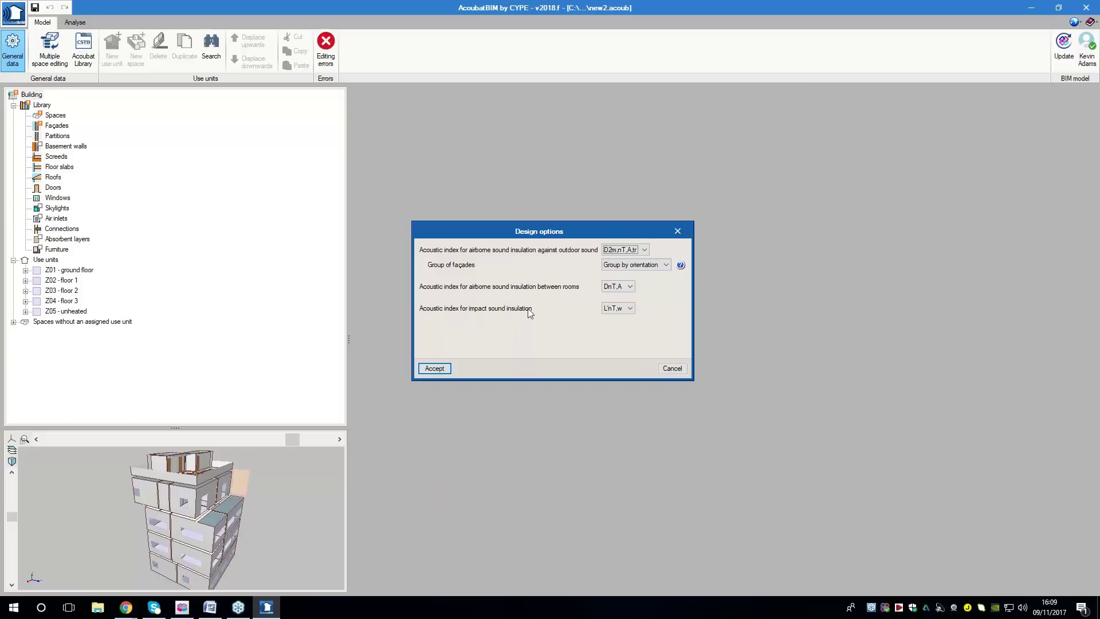
{"action": "left_click", "coordinate": [617, 251]}
{"action": "left_click", "coordinate": [617, 251]}
{"action": "left_click", "coordinate": [609, 288]}
{"action": "left_click", "coordinate": [609, 290]}
{"action": "left_click", "coordinate": [628, 311]}
{"action": "left_click", "coordinate": [628, 311]}
{"action": "left_click", "coordinate": [430, 366]}
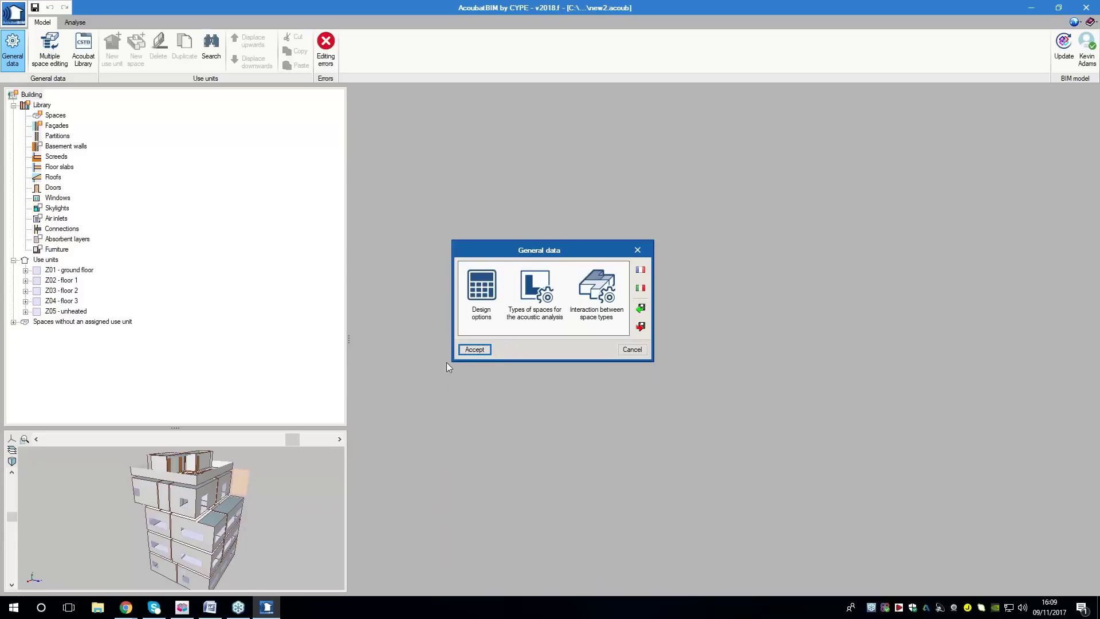
Examine the sound insulation and sound conditioning settings offered for a new acoustic space type, without adding one
{"action": "left_click", "coordinate": [554, 302]}
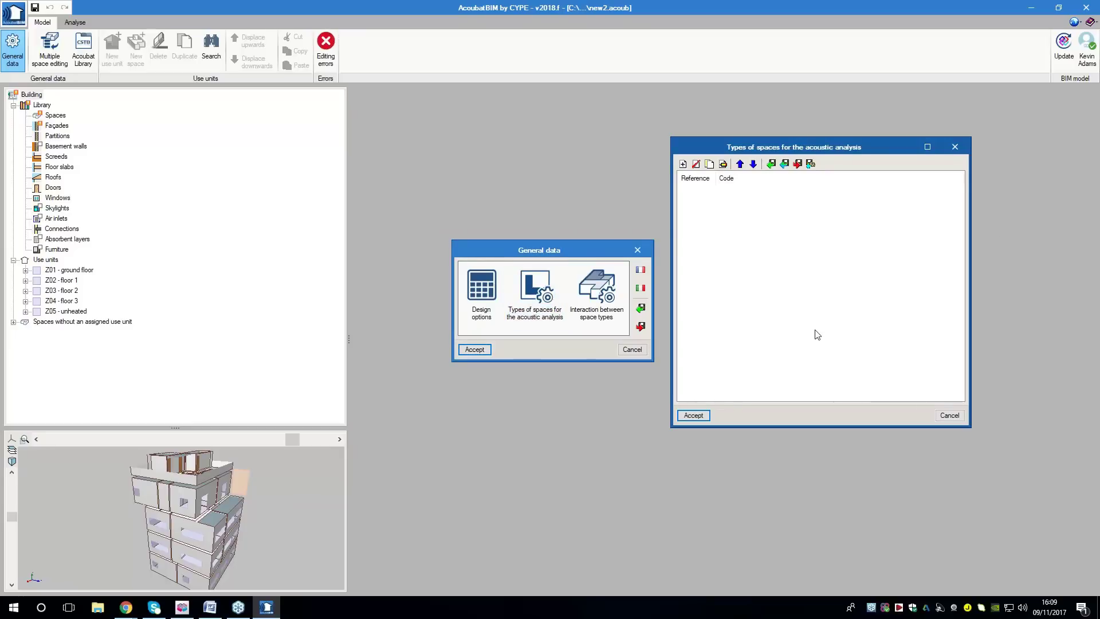
{"action": "left_click_drag", "start_coordinate": [808, 145], "coordinate": [689, 152]}
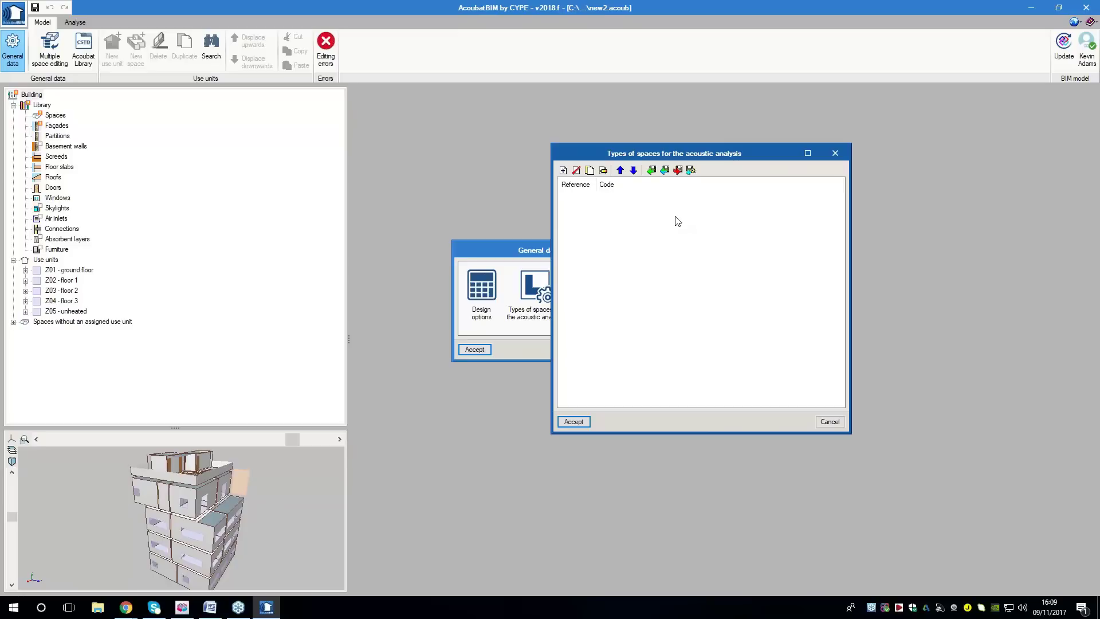
{"action": "left_click_drag", "start_coordinate": [682, 156], "coordinate": [579, 158]}
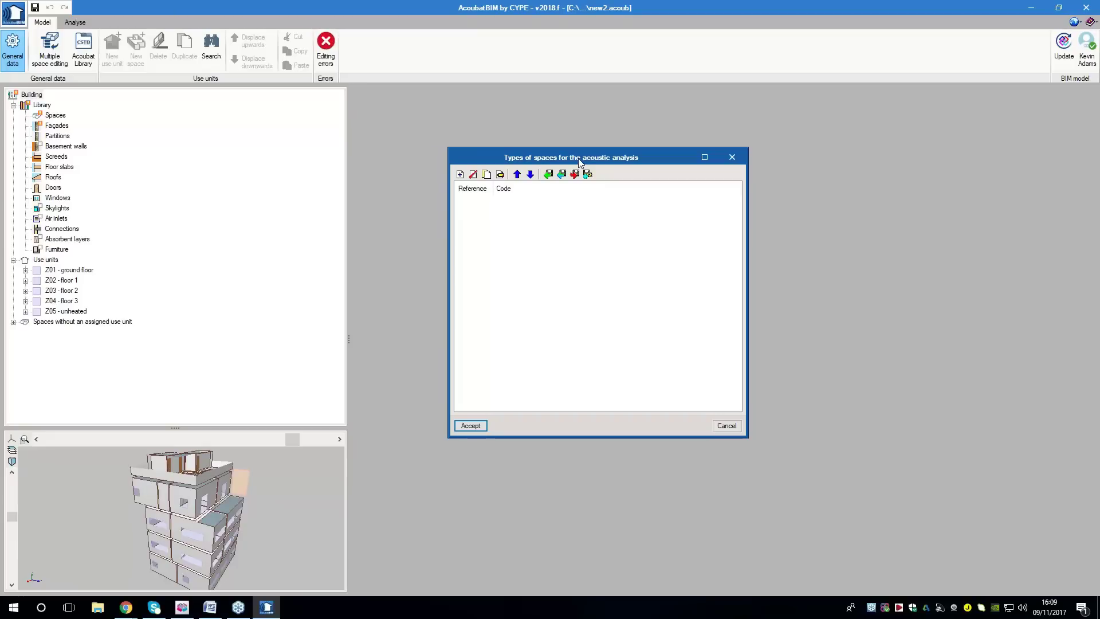
{"action": "left_click_drag", "start_coordinate": [578, 161], "coordinate": [712, 166]}
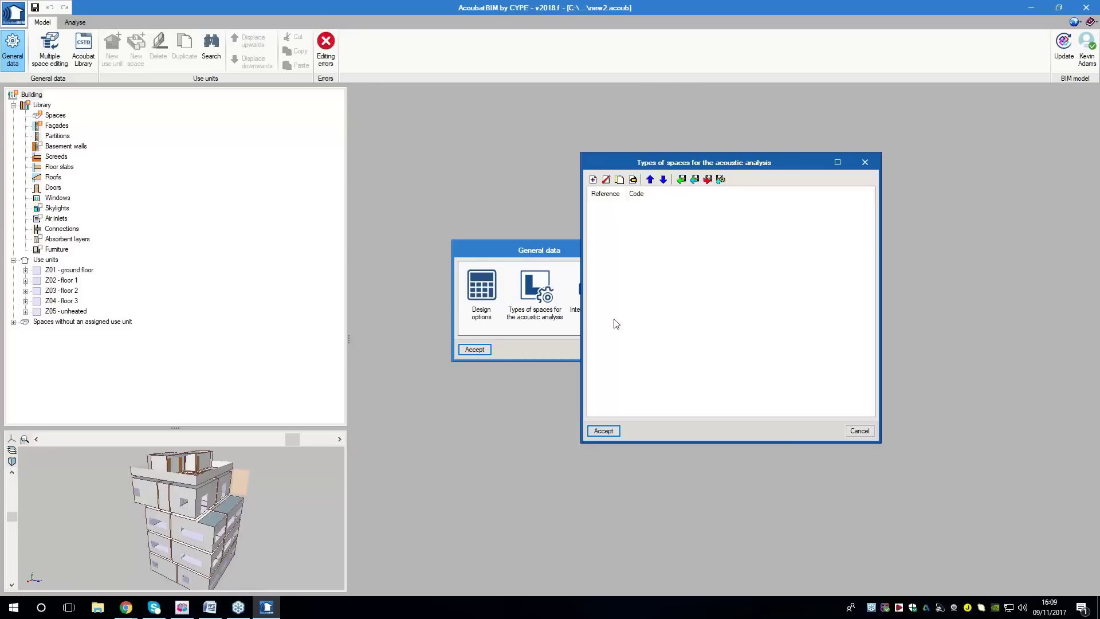
{"action": "left_click", "coordinate": [593, 180]}
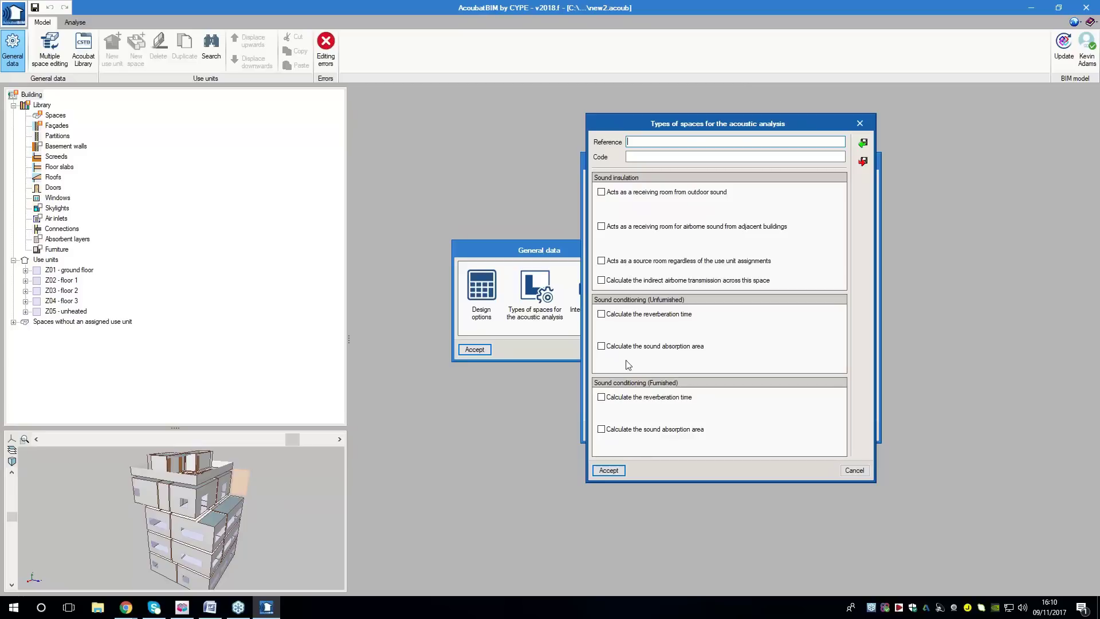
{"action": "left_click", "coordinate": [855, 470]}
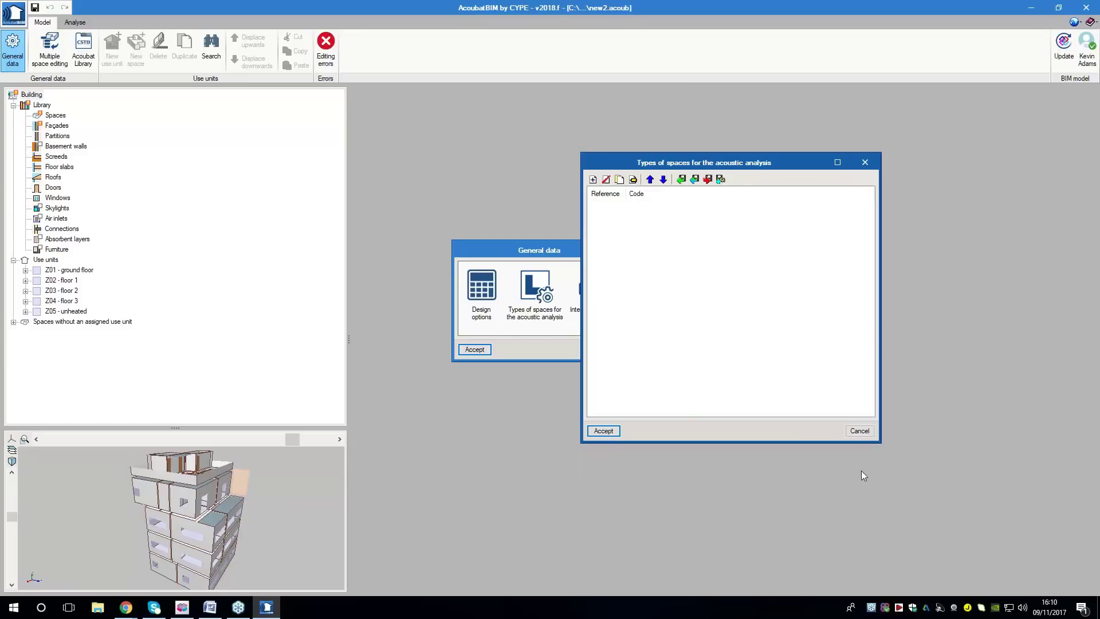
{"action": "left_click", "coordinate": [861, 430]}
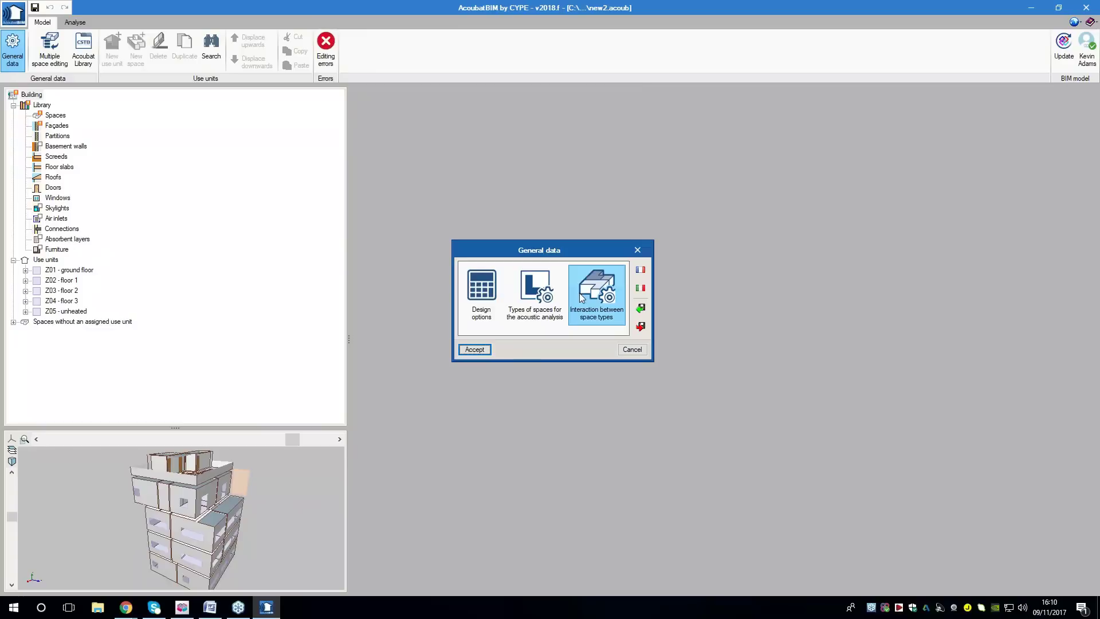
Import the general data from the default library file and open the list of space types for the acoustic analysis
{"action": "left_click", "coordinate": [639, 310]}
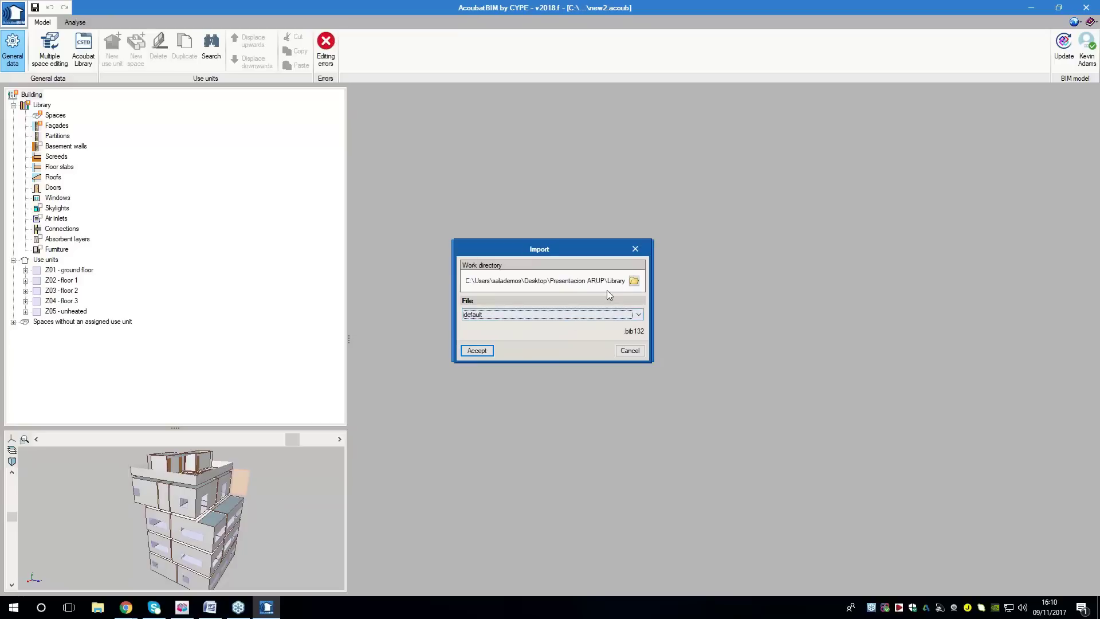
{"action": "left_click", "coordinate": [478, 351]}
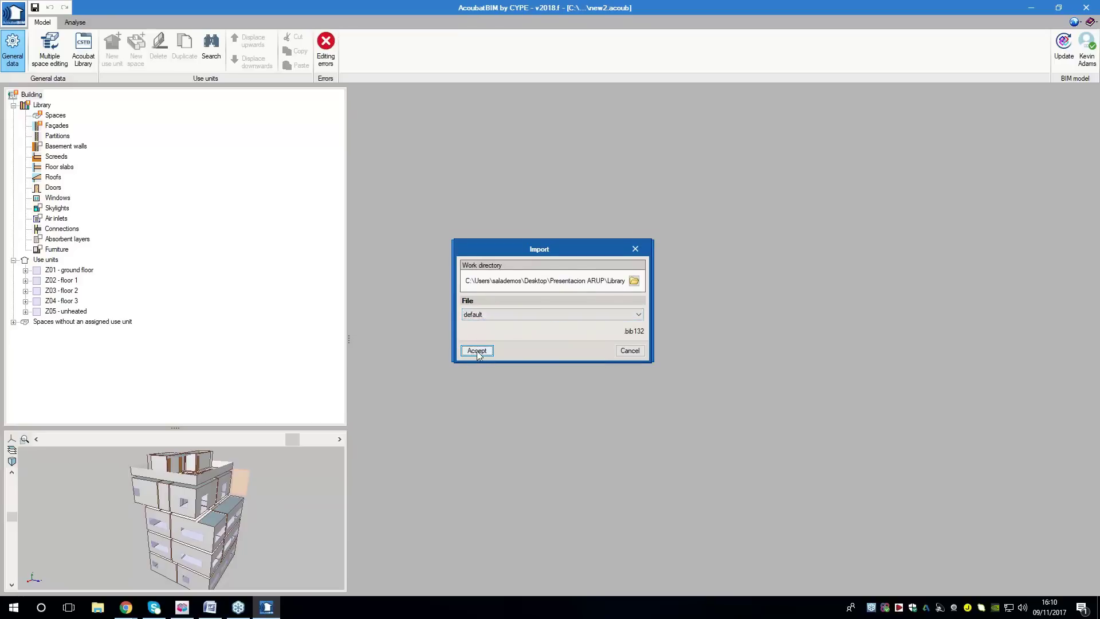
{"action": "left_click", "coordinate": [529, 297]}
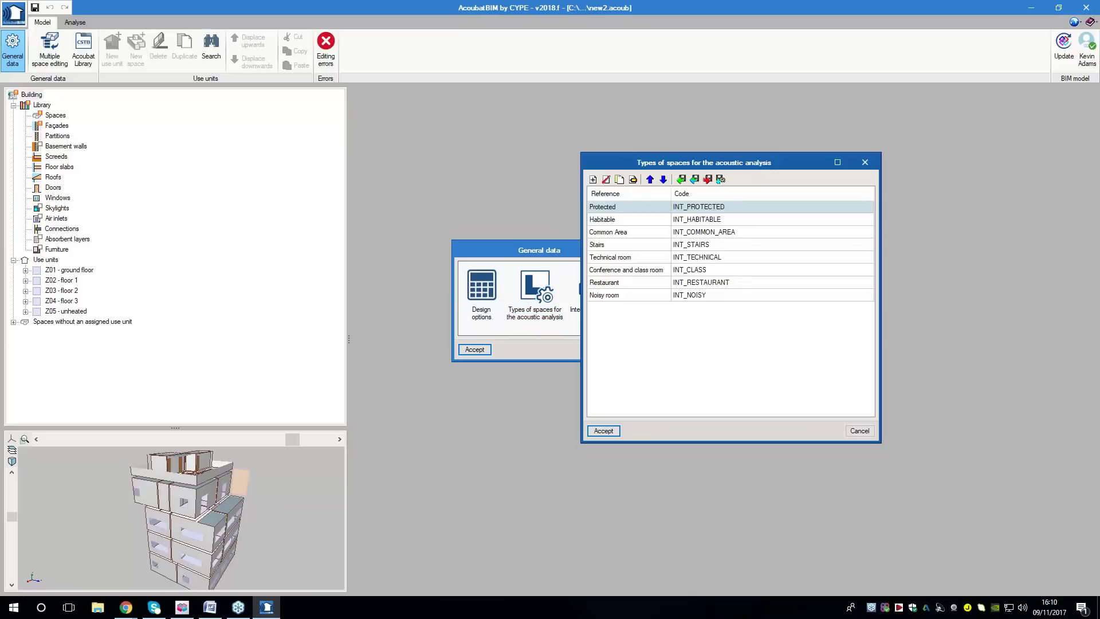
Look through the imported acoustic space types from Habitable to Noisy room, and select Protected
{"action": "left_click", "coordinate": [636, 223]}
{"action": "left_click", "coordinate": [635, 233]}
{"action": "left_click", "coordinate": [635, 247]}
{"action": "left_click", "coordinate": [636, 258]}
{"action": "left_click", "coordinate": [636, 272]}
{"action": "left_click", "coordinate": [636, 285]}
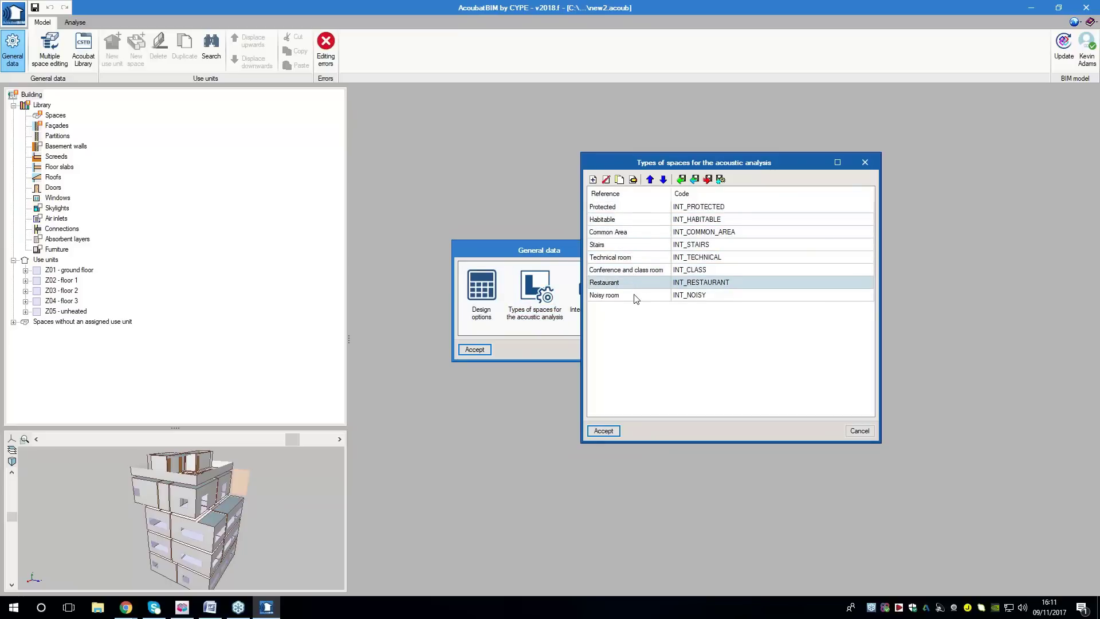
{"action": "left_click", "coordinate": [636, 296]}
{"action": "left_click", "coordinate": [635, 209]}
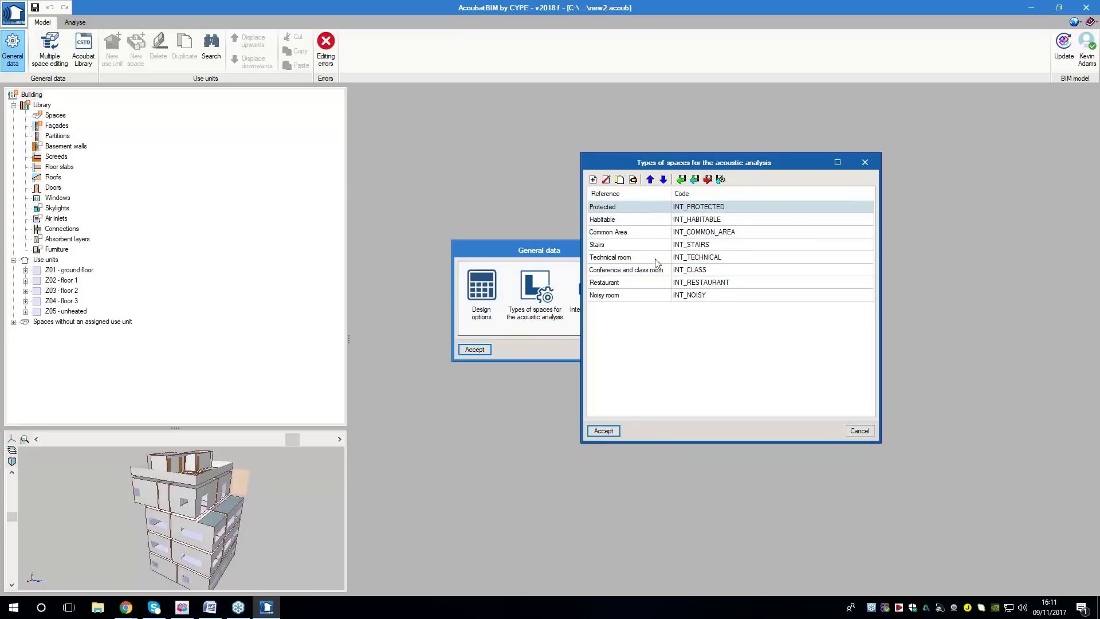
Accept the acoustic space types, review the interaction values between Protected and Habitable spaces, and accept the general data
{"action": "left_click", "coordinate": [604, 430]}
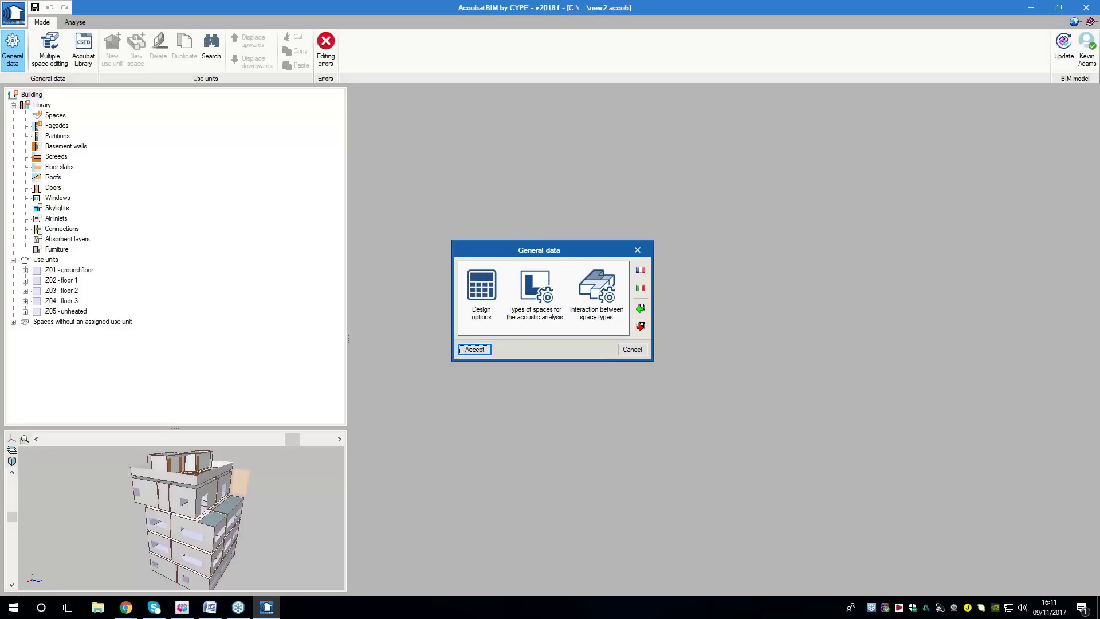
{"action": "left_click", "coordinate": [605, 320]}
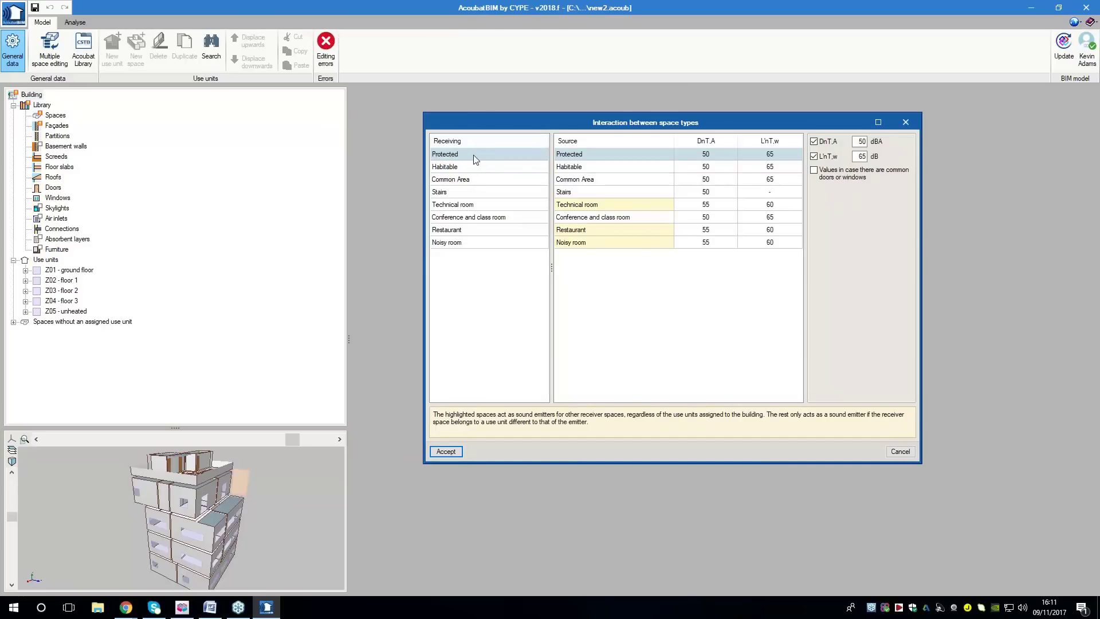
{"action": "left_click", "coordinate": [593, 171]}
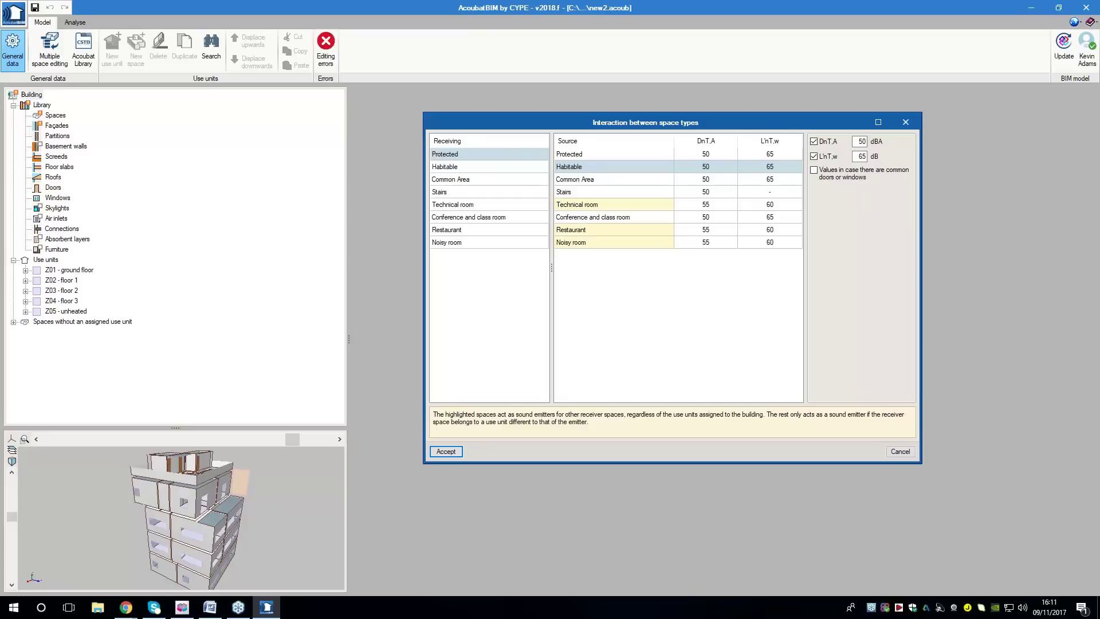
{"action": "left_click", "coordinate": [446, 452]}
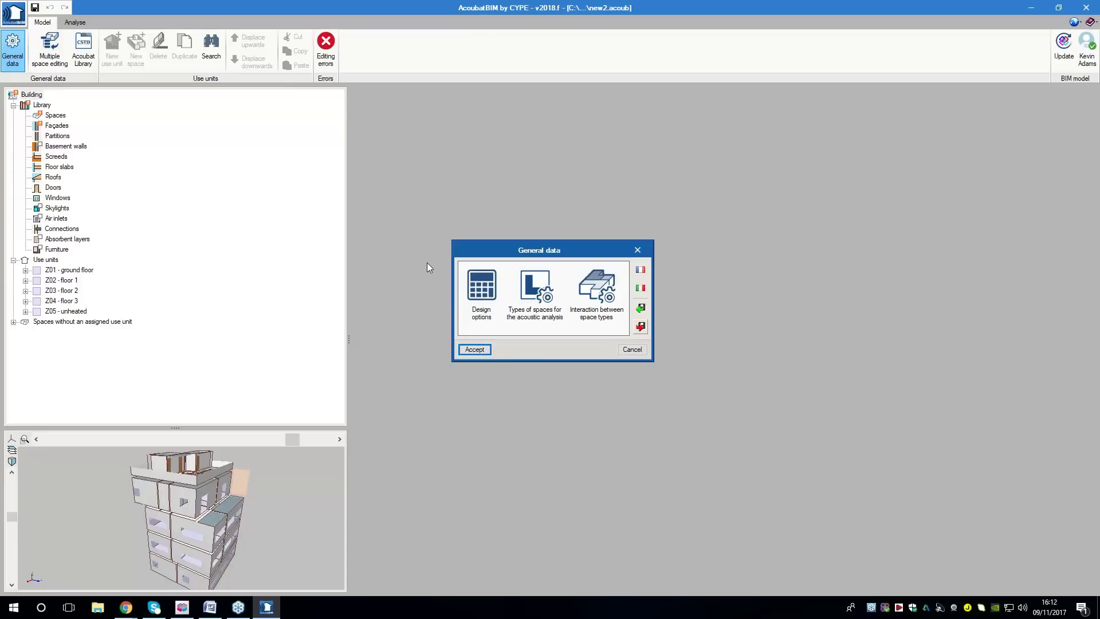
{"action": "left_click", "coordinate": [473, 349]}
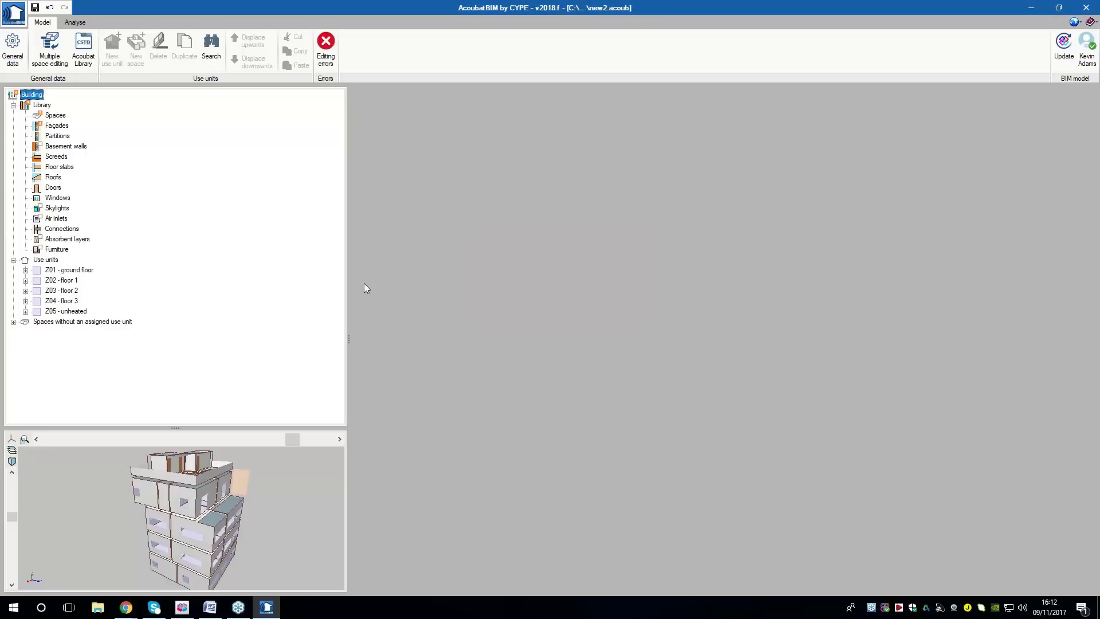
Open the library's list of spaces and enlarge the 3D view of the building
{"action": "left_click", "coordinate": [57, 116]}
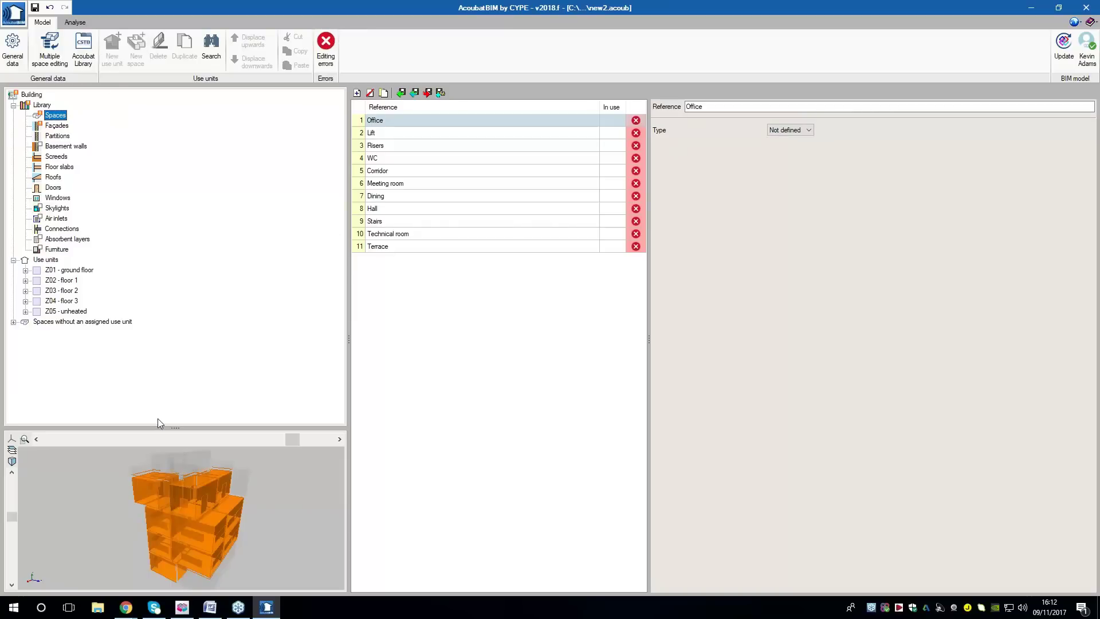
{"action": "left_click_drag", "start_coordinate": [171, 427], "coordinate": [175, 250]}
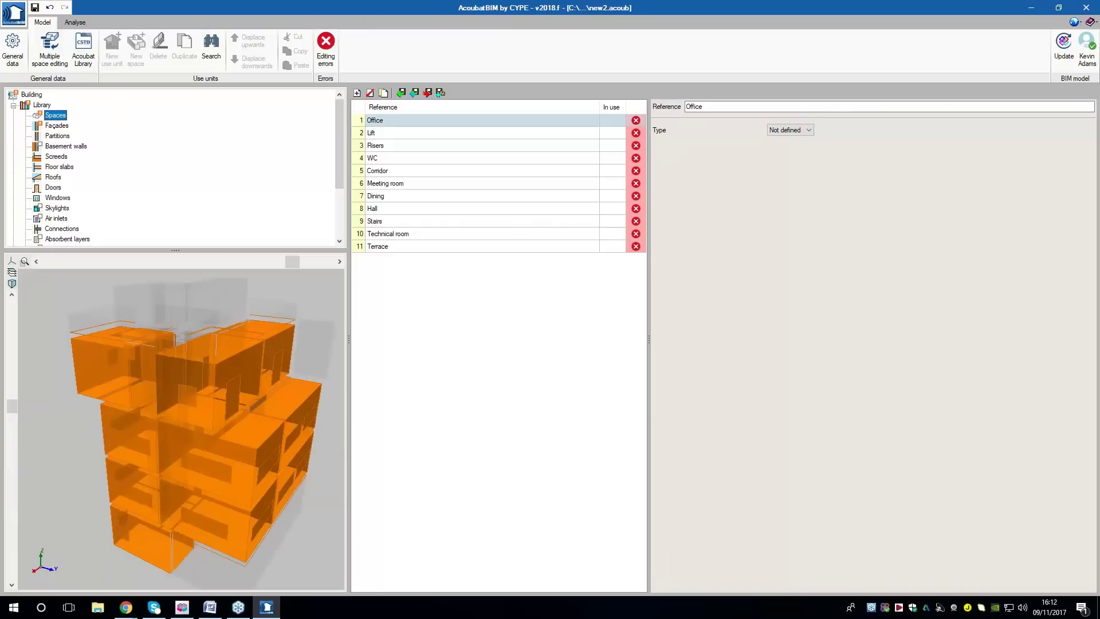
{"action": "left_click_drag", "start_coordinate": [346, 342], "coordinate": [507, 344]}
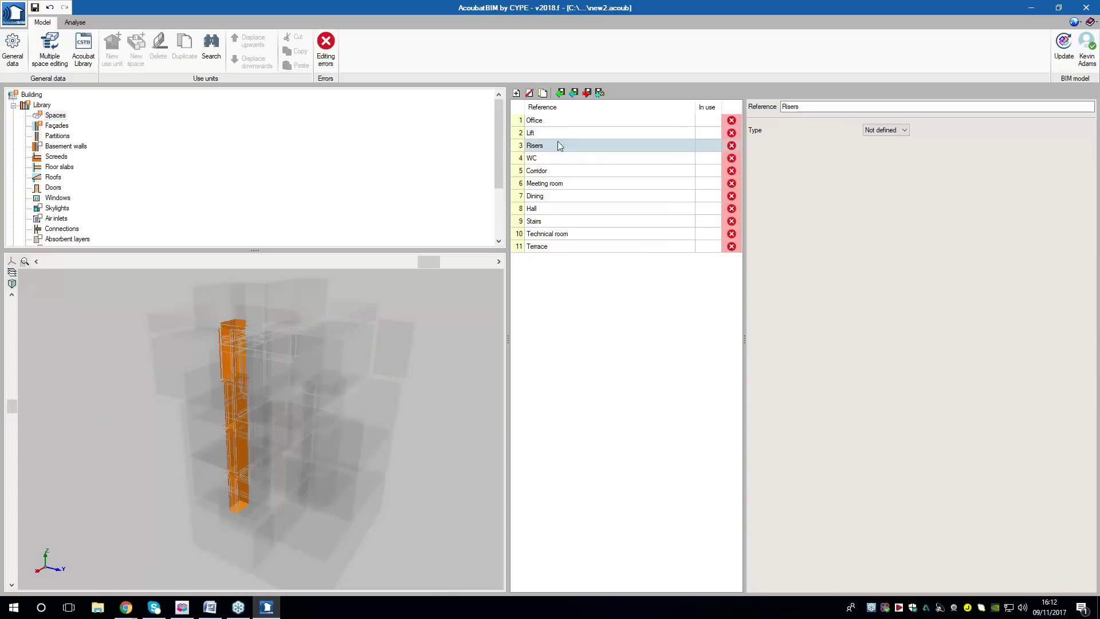
Examine where the Office, Lift and Risers spaces lie in the 3D building model
{"action": "middle_click_drag", "start_coordinate": [166, 514], "coordinate": [293, 458]}
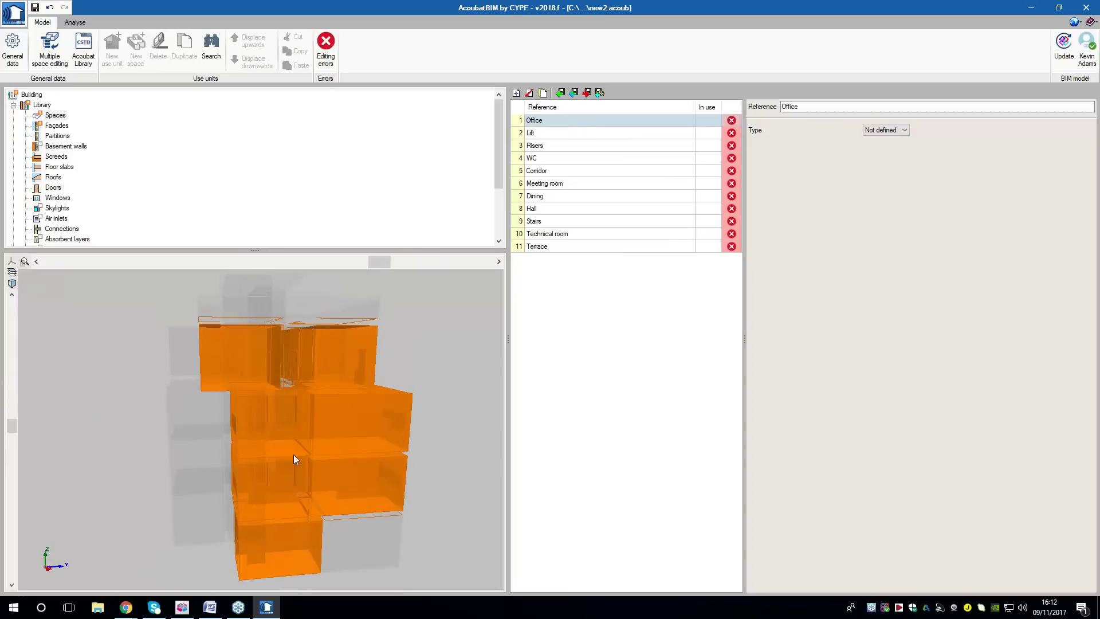
{"action": "left_click", "coordinate": [580, 136]}
{"action": "left_click", "coordinate": [579, 149]}
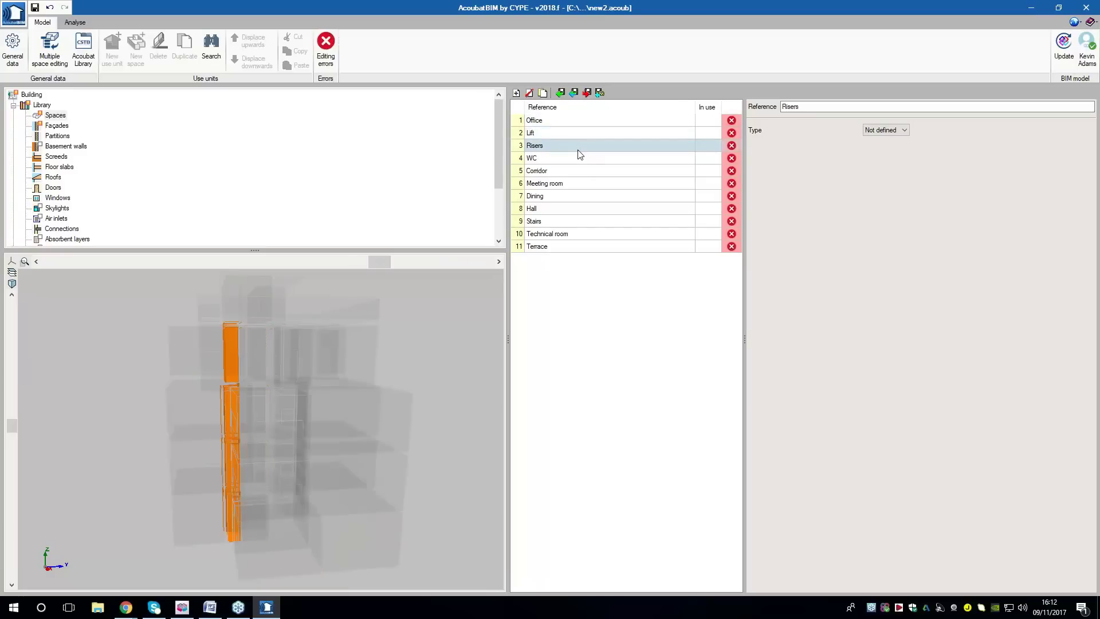
{"action": "left_click", "coordinate": [569, 119]}
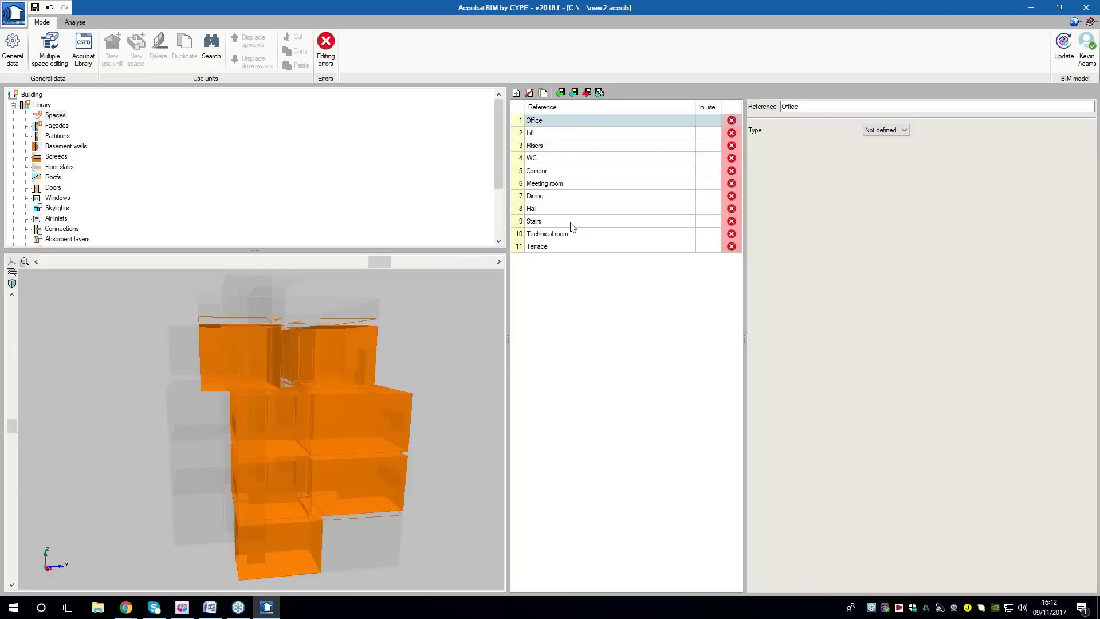
{"action": "middle_click_drag", "start_coordinate": [417, 331], "coordinate": [464, 304]}
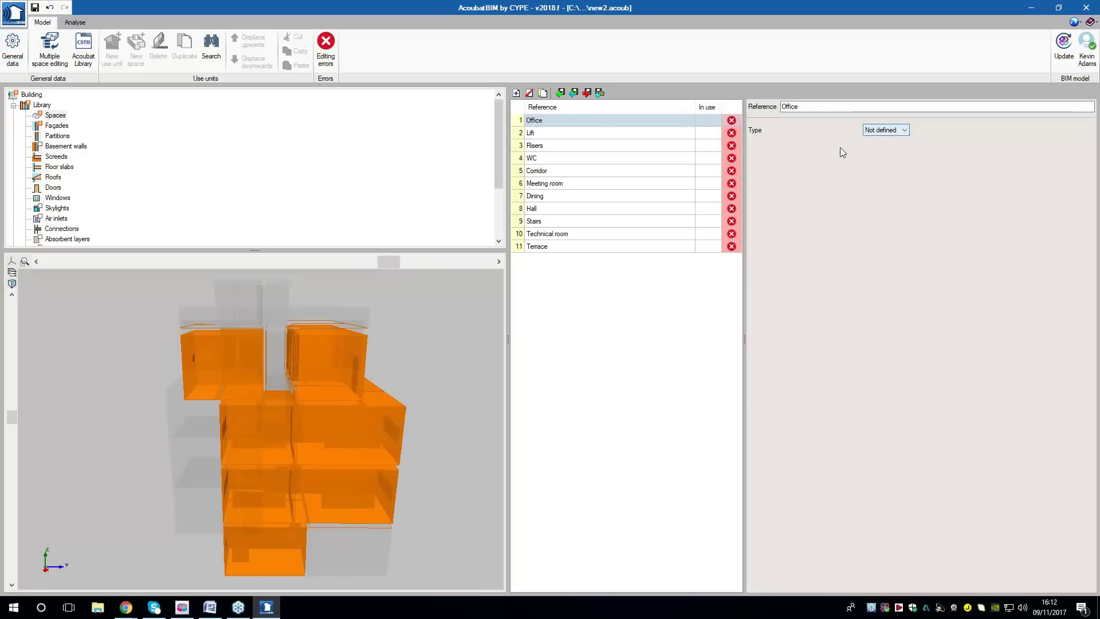
{"action": "middle_click_drag", "start_coordinate": [366, 397], "coordinate": [411, 384]}
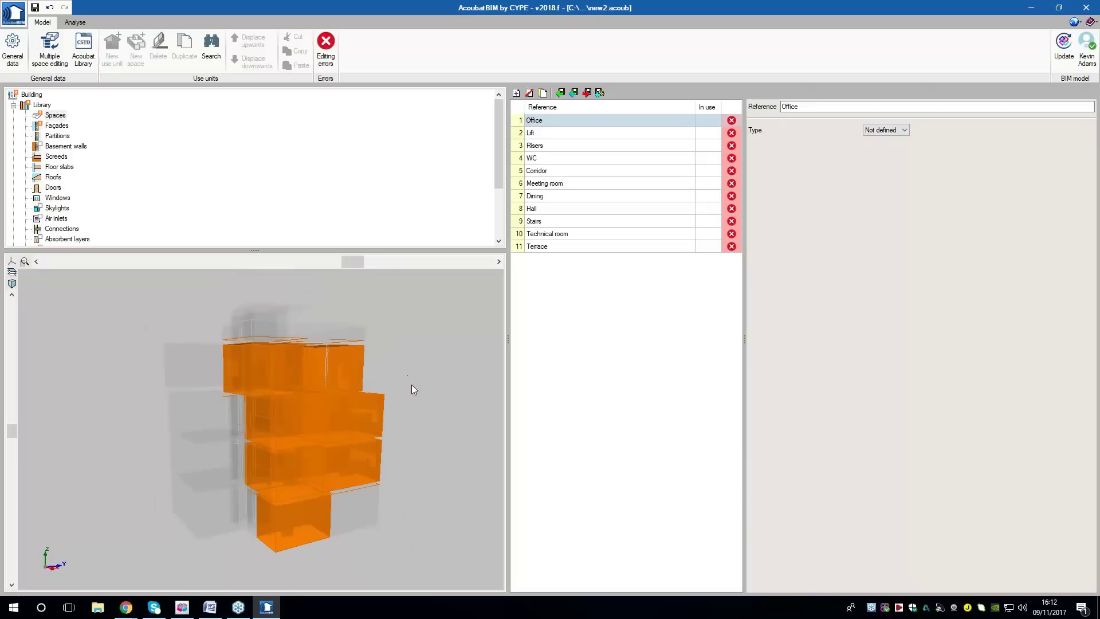
{"action": "middle_click_drag", "start_coordinate": [310, 531], "coordinate": [355, 519]}
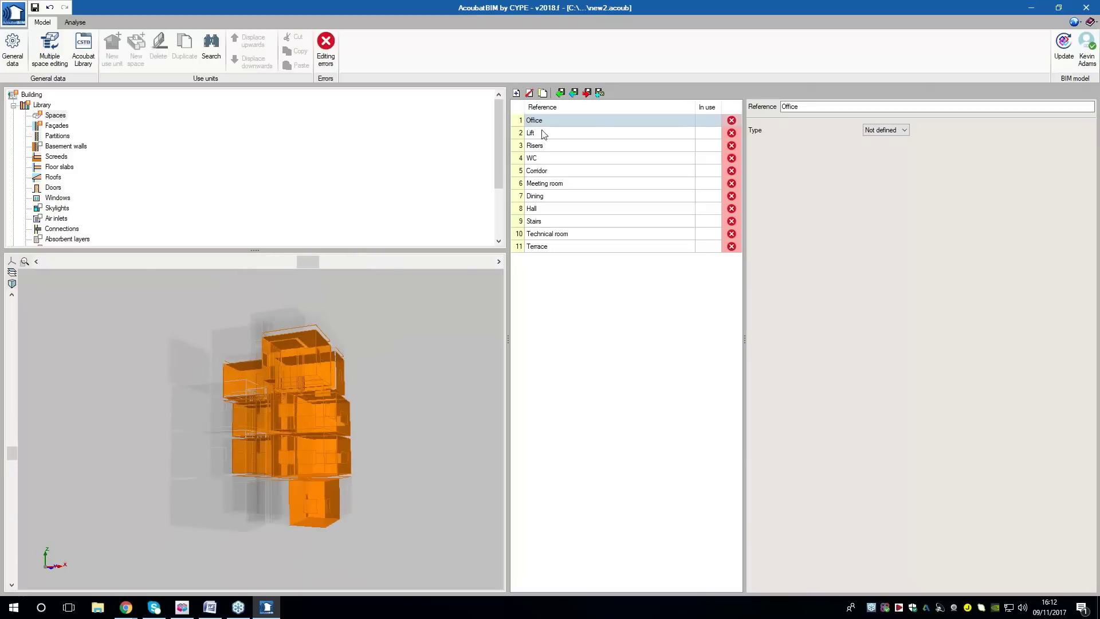
{"action": "left_click", "coordinate": [546, 136]}
{"action": "left_click_drag", "start_coordinate": [356, 404], "coordinate": [332, 479]}
{"action": "left_click", "coordinate": [625, 144]}
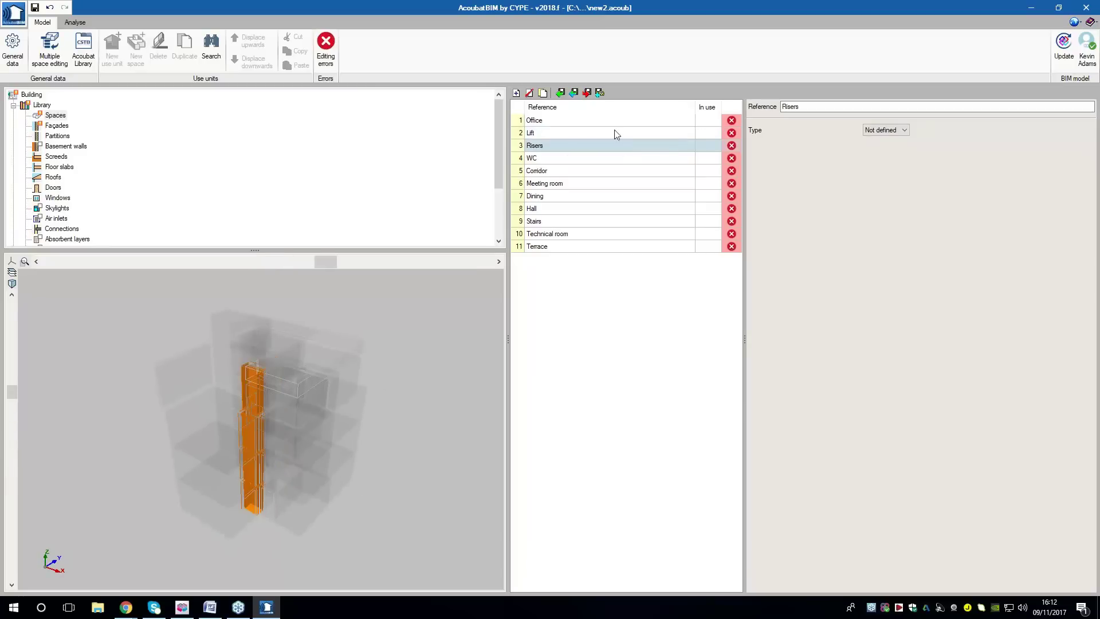
{"action": "left_click", "coordinate": [610, 118]}
{"action": "left_click_drag", "start_coordinate": [453, 411], "coordinate": [442, 395]}
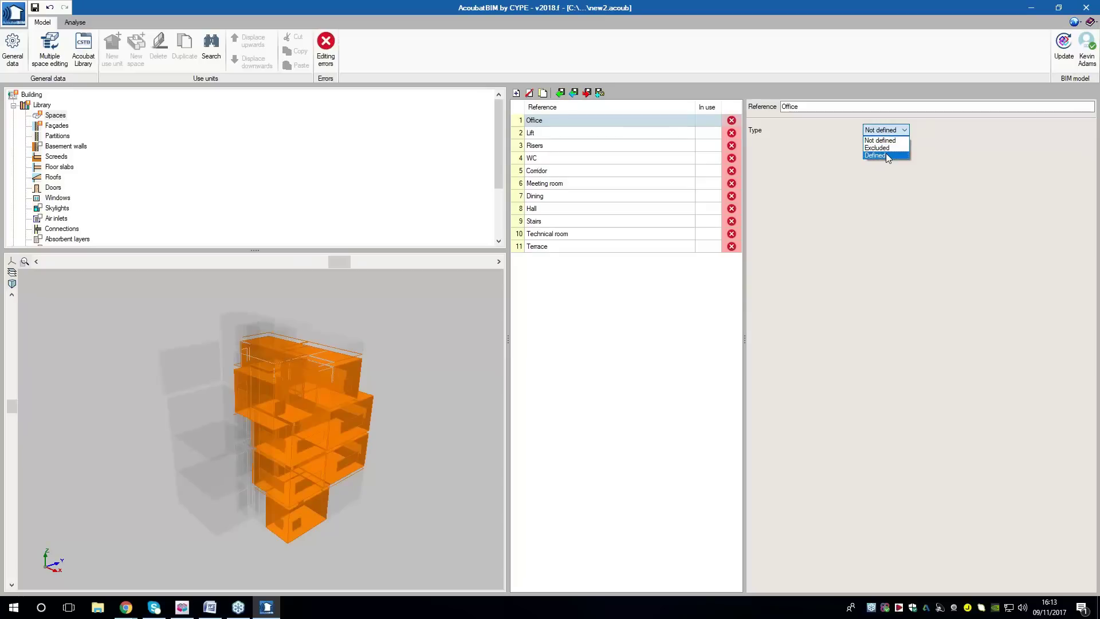
Set the Office space's type to Defined and assign it the Protected acoustic space type
{"action": "left_click", "coordinate": [886, 155]}
{"action": "left_click", "coordinate": [888, 151]}
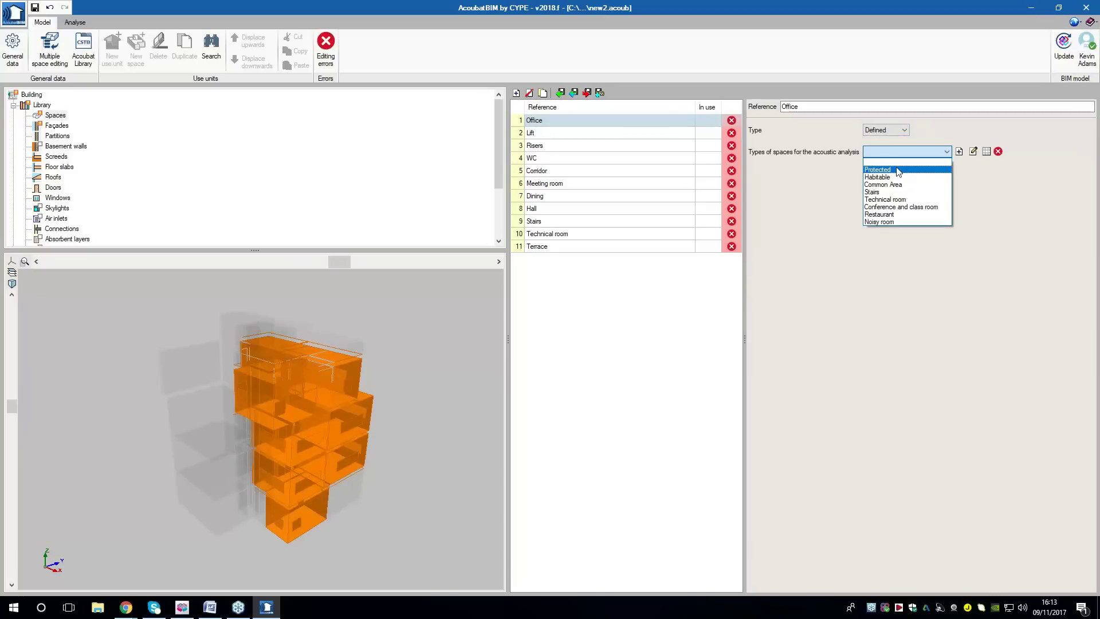
{"action": "left_click", "coordinate": [897, 170]}
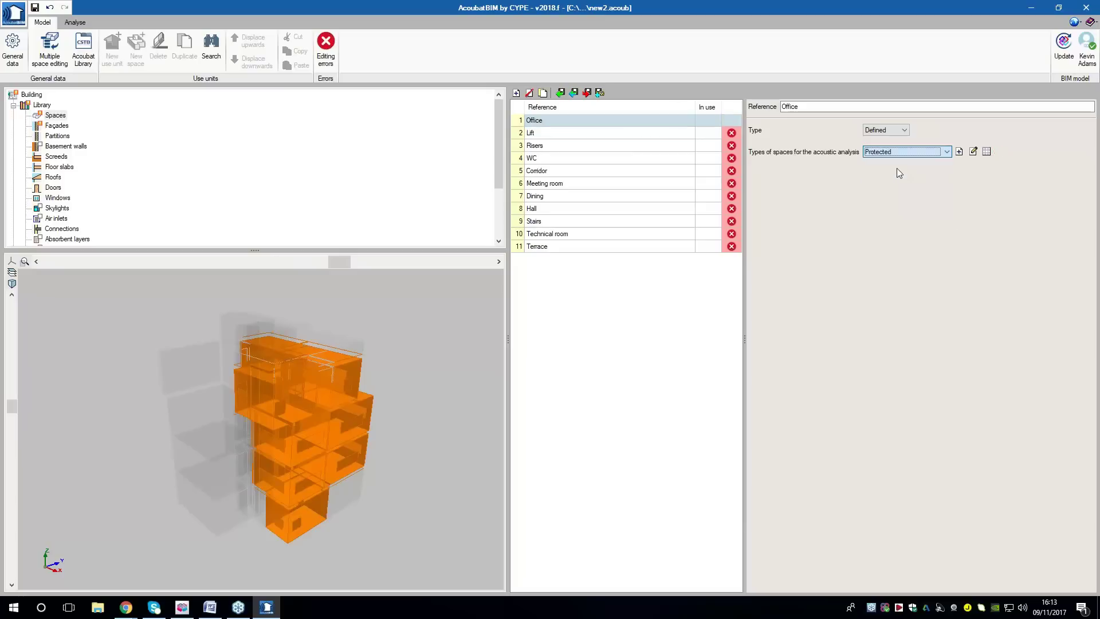
Set the type of the Lift and Risers spaces to Excluded
{"action": "left_click", "coordinate": [646, 143]}
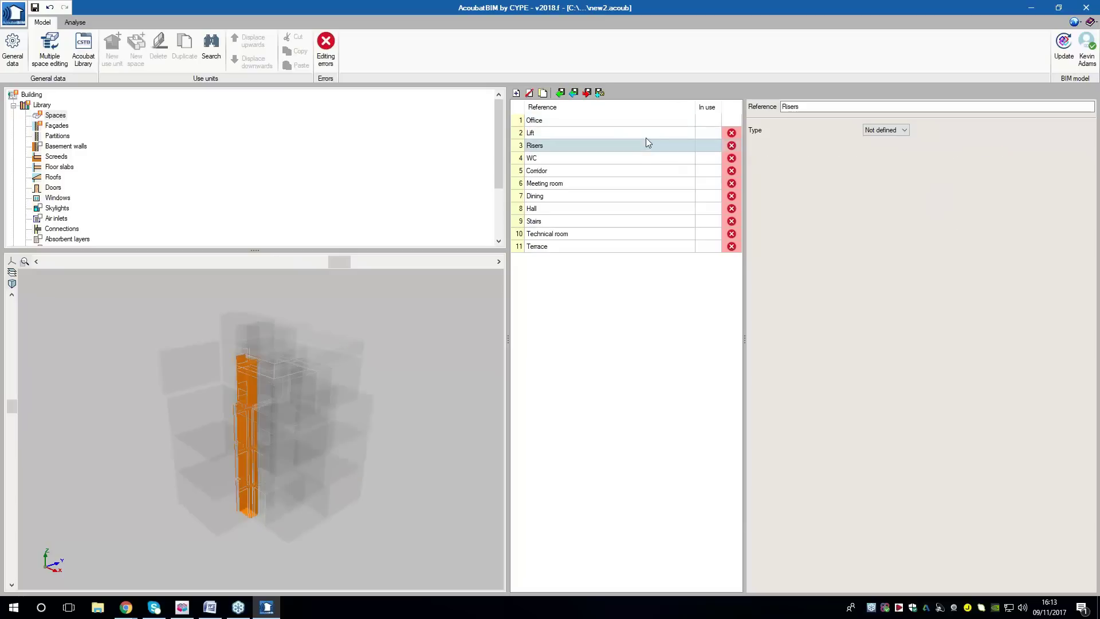
{"action": "left_click", "coordinate": [645, 135]}
{"action": "left_click", "coordinate": [889, 131]}
{"action": "left_click", "coordinate": [890, 149]}
{"action": "left_click", "coordinate": [573, 147]}
{"action": "left_click", "coordinate": [885, 130]}
{"action": "left_click", "coordinate": [878, 148]}
Set the WC space's type to Defined and assign it the Habitable acoustic space type
{"action": "left_click", "coordinate": [615, 159]}
{"action": "left_click", "coordinate": [876, 130]}
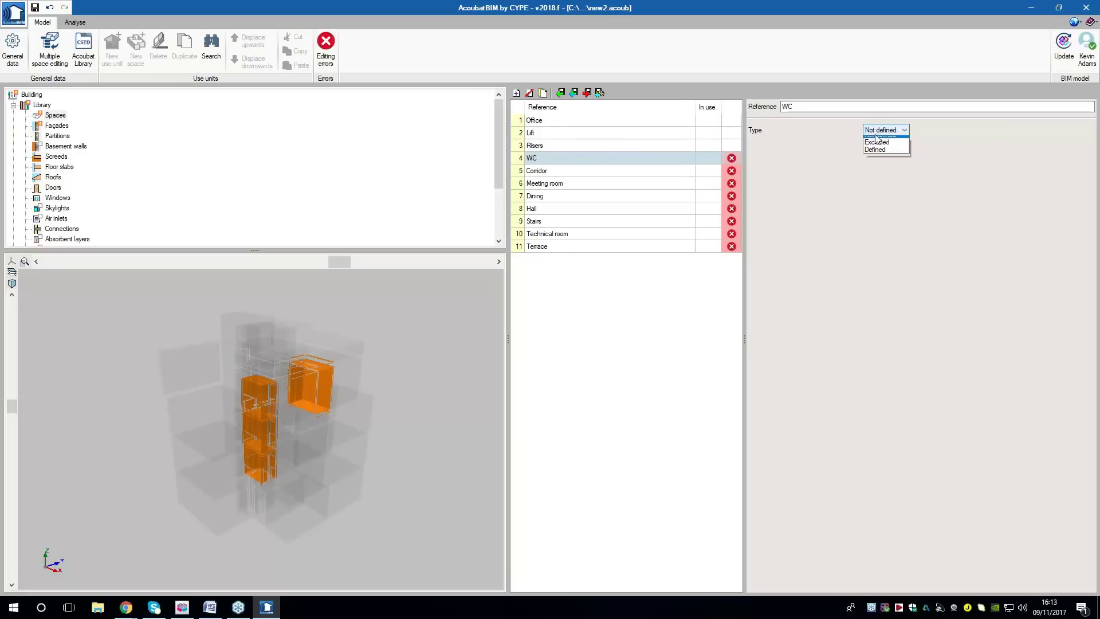
{"action": "left_click", "coordinate": [876, 150]}
{"action": "left_click", "coordinate": [878, 152]}
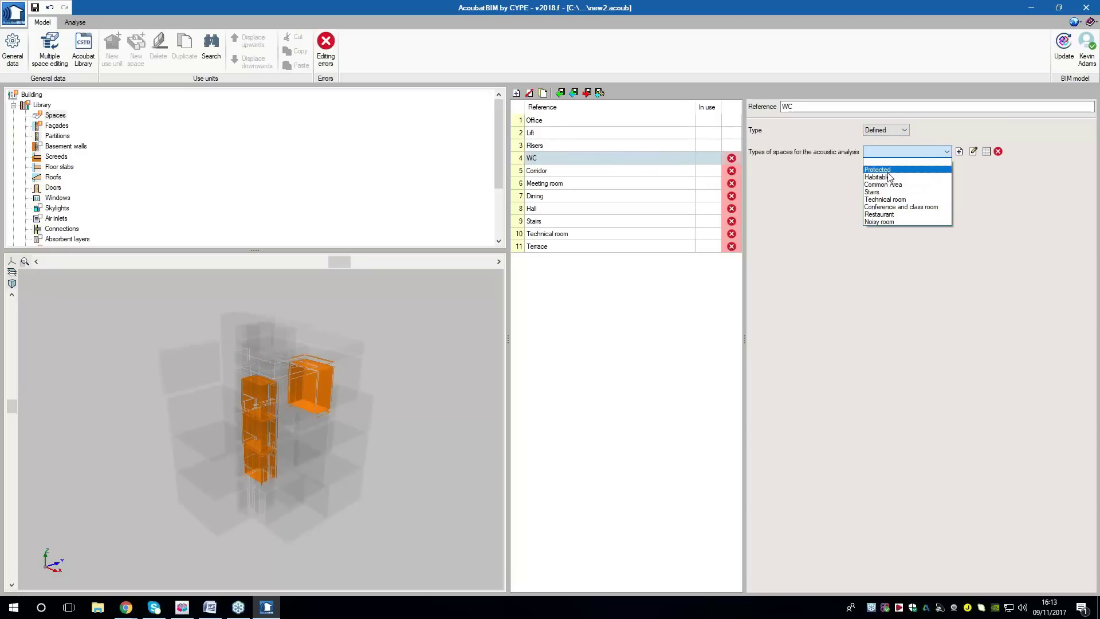
{"action": "left_click", "coordinate": [887, 177]}
Set the Corridor space's type to Defined and assign it the Common Area acoustic space type
{"action": "left_click", "coordinate": [614, 172]}
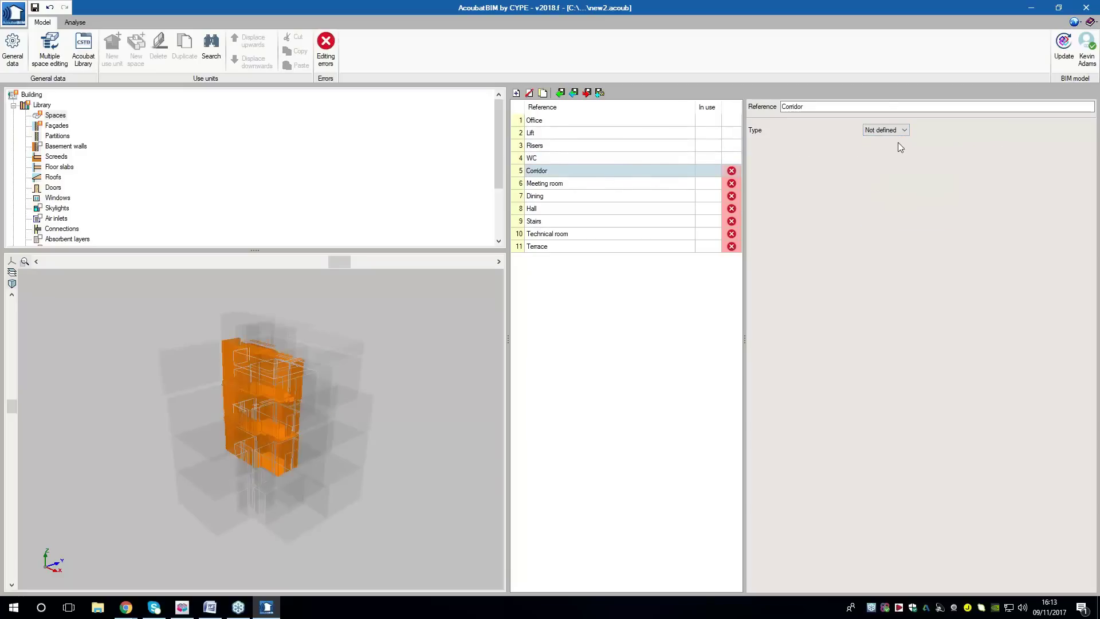
{"action": "left_click", "coordinate": [890, 155]}
{"action": "left_click", "coordinate": [888, 152]}
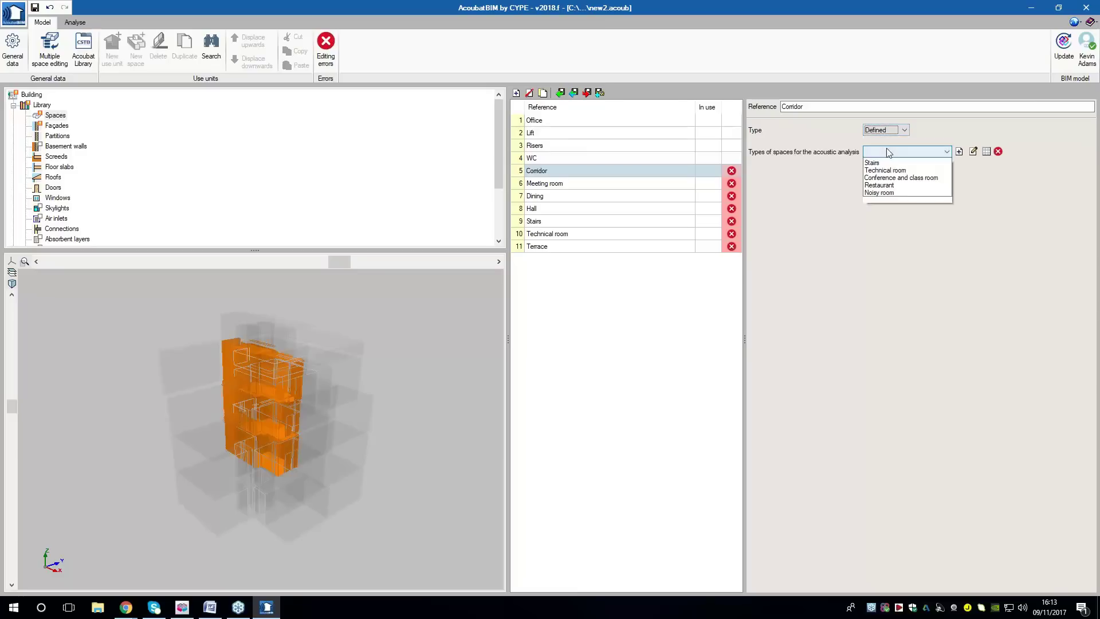
{"action": "left_click", "coordinate": [892, 185]}
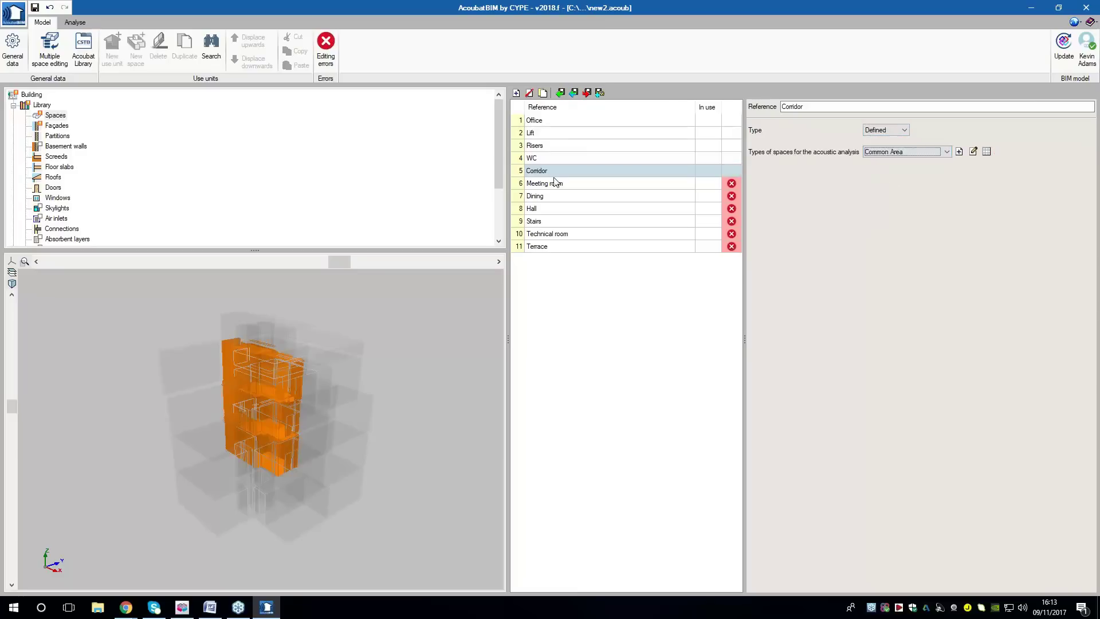
Set the Meeting room space's type to Defined and assign it the Conference and class room acoustic type
{"action": "left_click", "coordinate": [555, 184]}
{"action": "left_click", "coordinate": [868, 131]}
{"action": "left_click", "coordinate": [870, 153]}
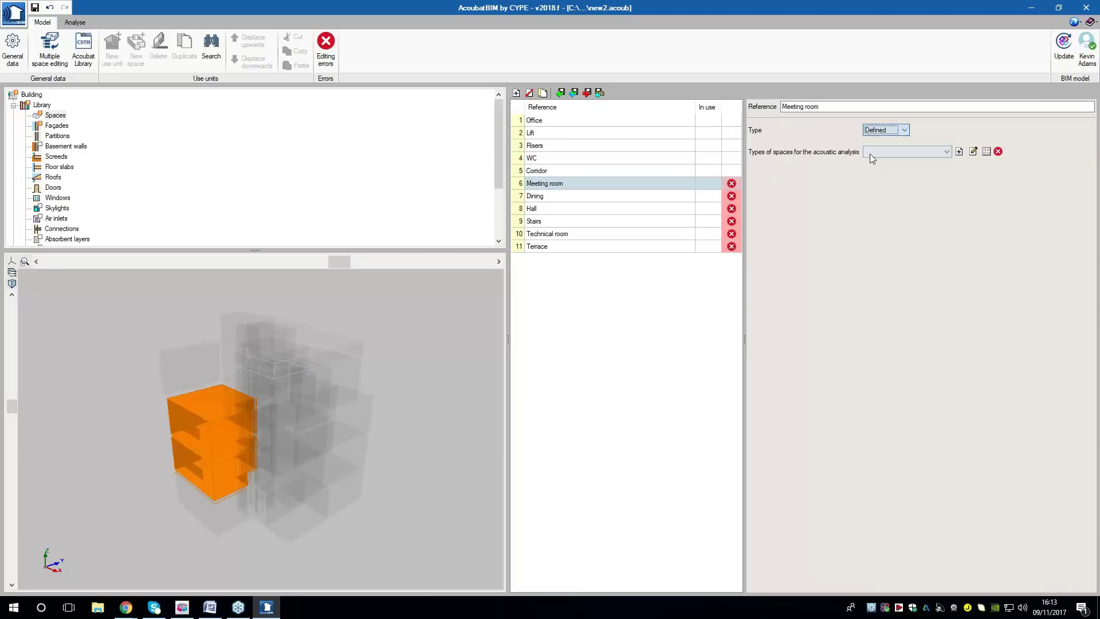
{"action": "left_click", "coordinate": [869, 152]}
{"action": "left_click", "coordinate": [882, 207]}
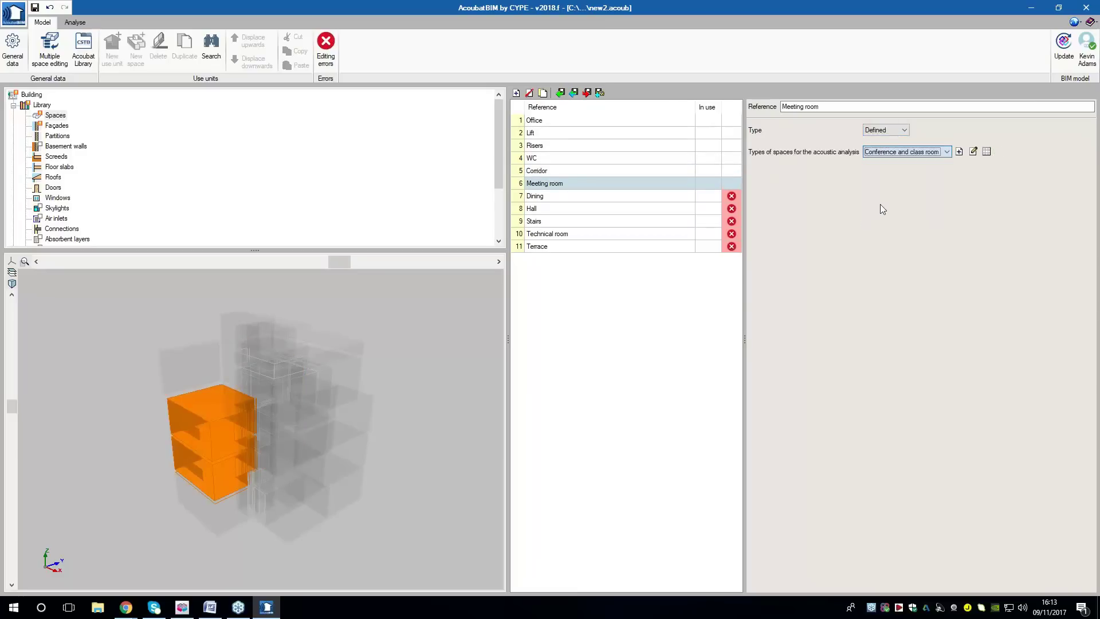
Set the Dining space's type to Defined and assign it the Conference and class room acoustic type
{"action": "left_click", "coordinate": [656, 202]}
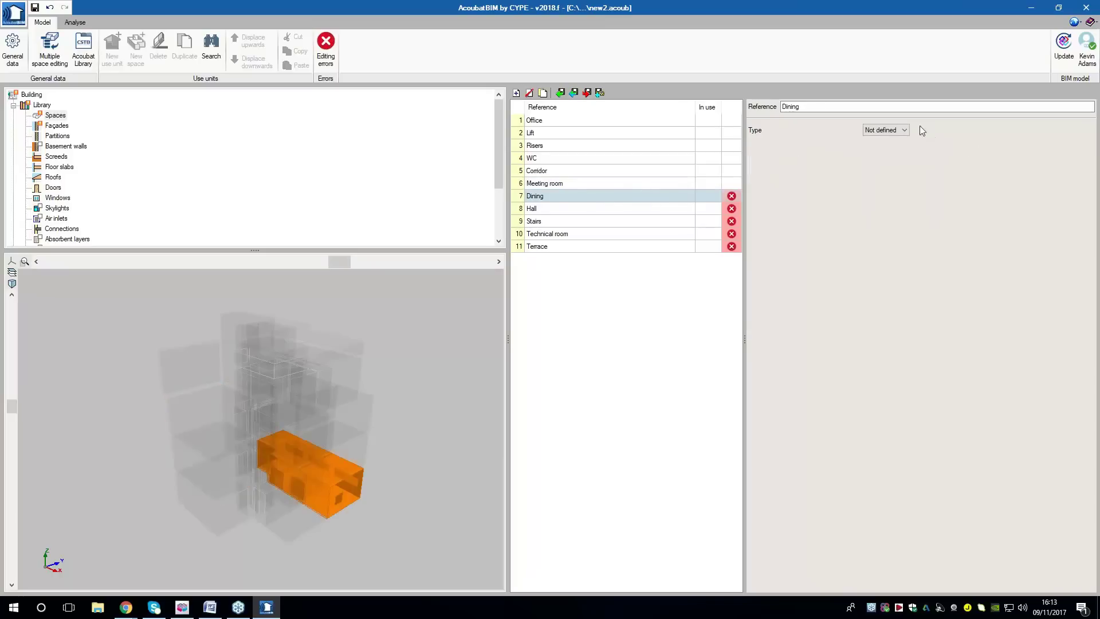
{"action": "left_click", "coordinate": [885, 130]}
{"action": "left_click", "coordinate": [878, 147]}
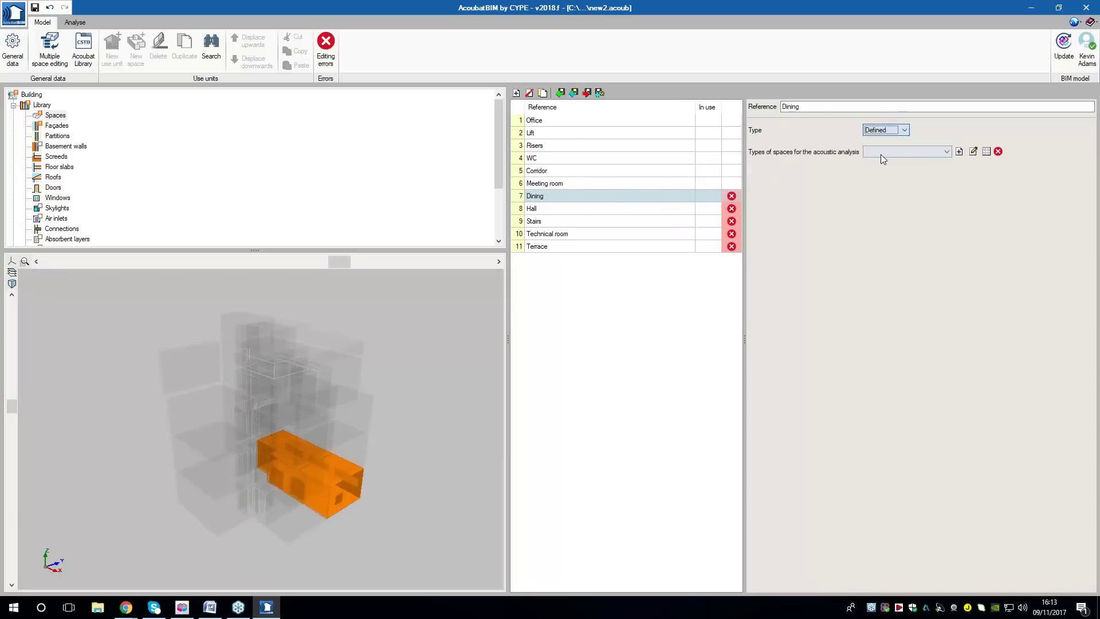
{"action": "left_click", "coordinate": [883, 153]}
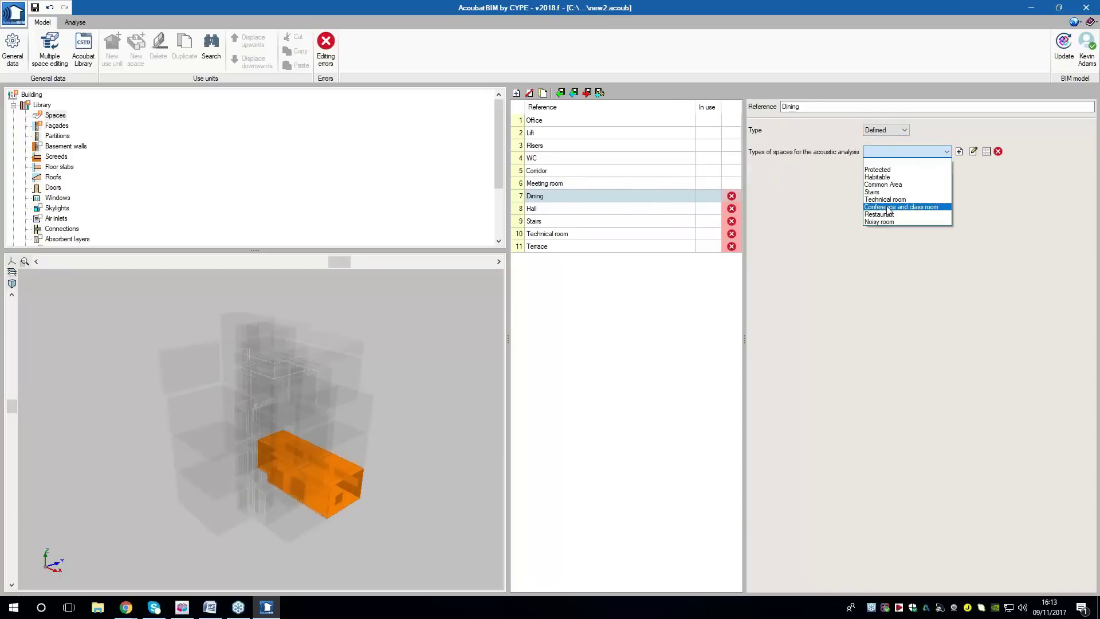
{"action": "left_click", "coordinate": [886, 208]}
Set the Hall space's type to Defined and assign it the Common Area acoustic space type
{"action": "left_click", "coordinate": [679, 209]}
{"action": "left_click", "coordinate": [866, 135]}
{"action": "left_click", "coordinate": [873, 154]}
{"action": "left_click", "coordinate": [873, 152]}
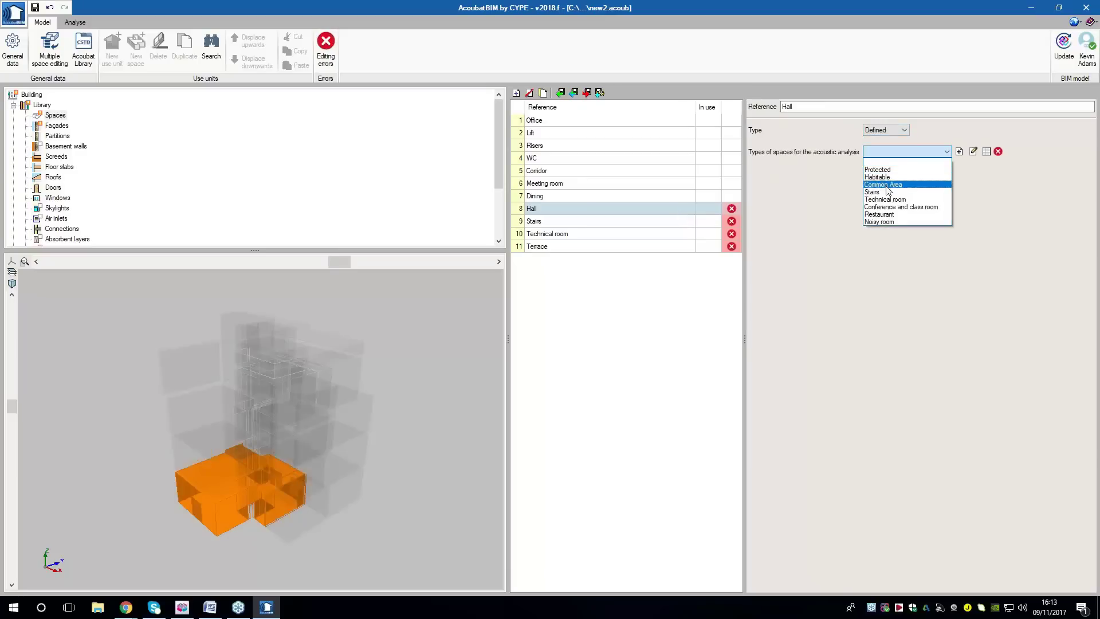
{"action": "left_click", "coordinate": [885, 184]}
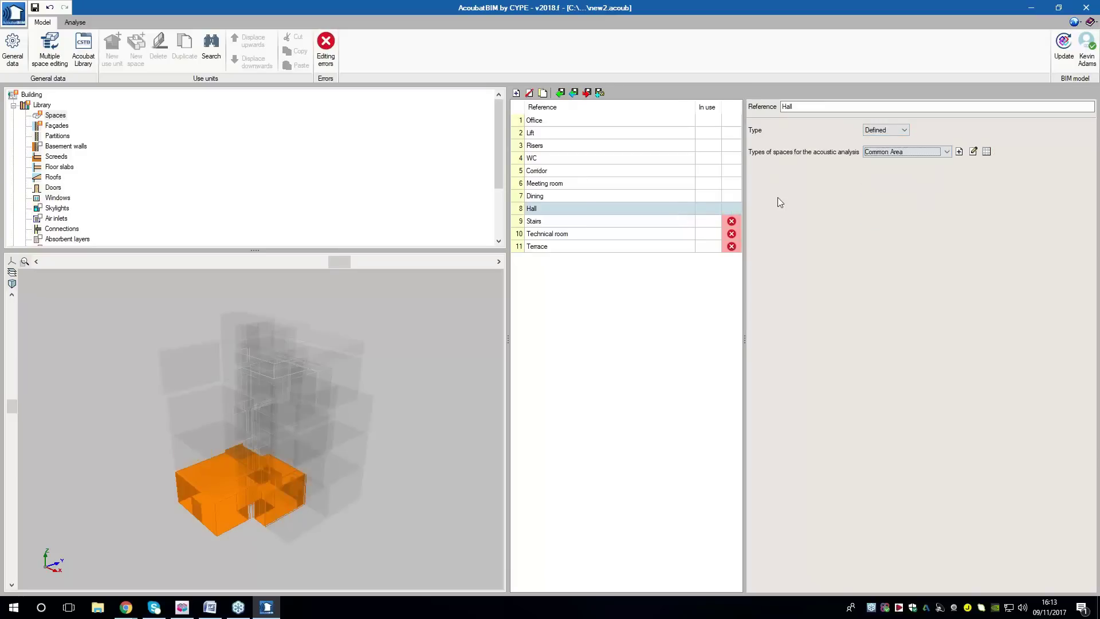
Set the Stairs space's type to Defined and assign it the Stairs acoustic space type
{"action": "left_click", "coordinate": [656, 225]}
{"action": "left_click", "coordinate": [885, 130]}
{"action": "left_click", "coordinate": [878, 153]}
{"action": "left_click", "coordinate": [879, 152]}
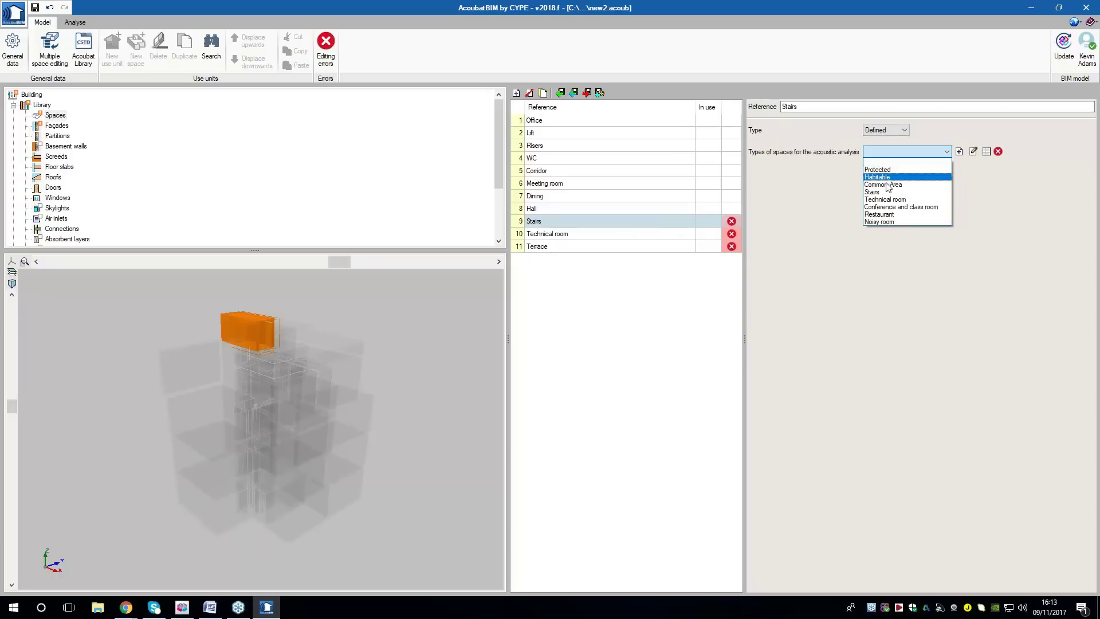
{"action": "left_click", "coordinate": [873, 192]}
Set the Technical room space's type to Defined and assign it the Technical room acoustic space type
{"action": "left_click", "coordinate": [639, 233]}
{"action": "left_click", "coordinate": [885, 130]}
{"action": "left_click", "coordinate": [882, 152]}
{"action": "left_click", "coordinate": [905, 152]}
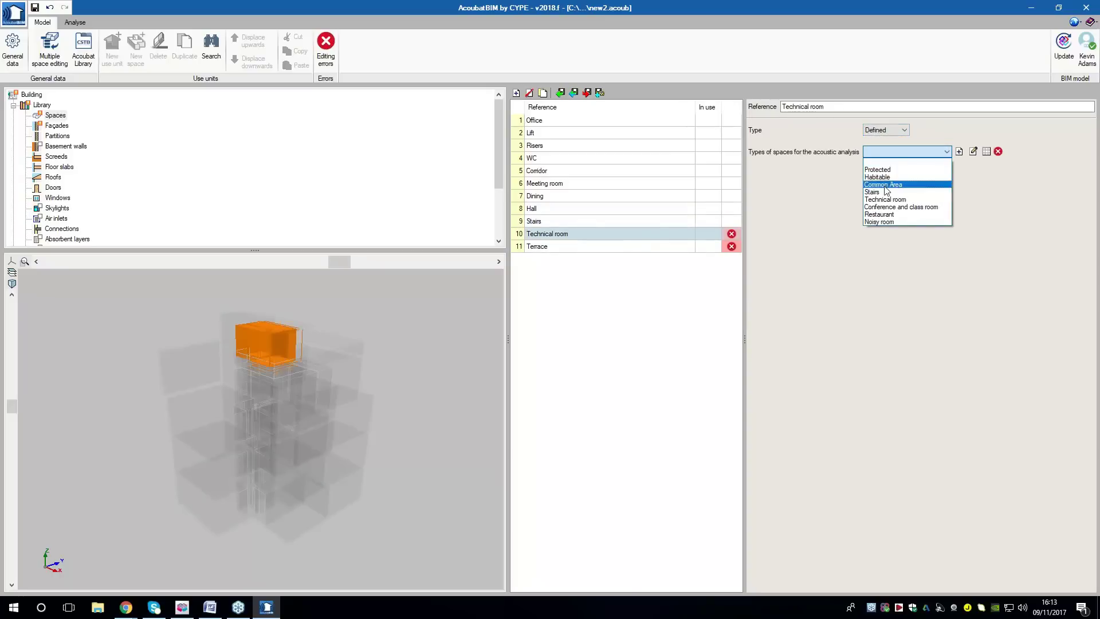
{"action": "left_click", "coordinate": [885, 199]}
Set the Terrace space's type to Excluded, then narrow the model tree and 3D view panes and make the tree taller
{"action": "left_click", "coordinate": [599, 247]}
{"action": "left_click", "coordinate": [903, 130]}
{"action": "left_click", "coordinate": [885, 153]}
{"action": "left_click", "coordinate": [885, 152]}
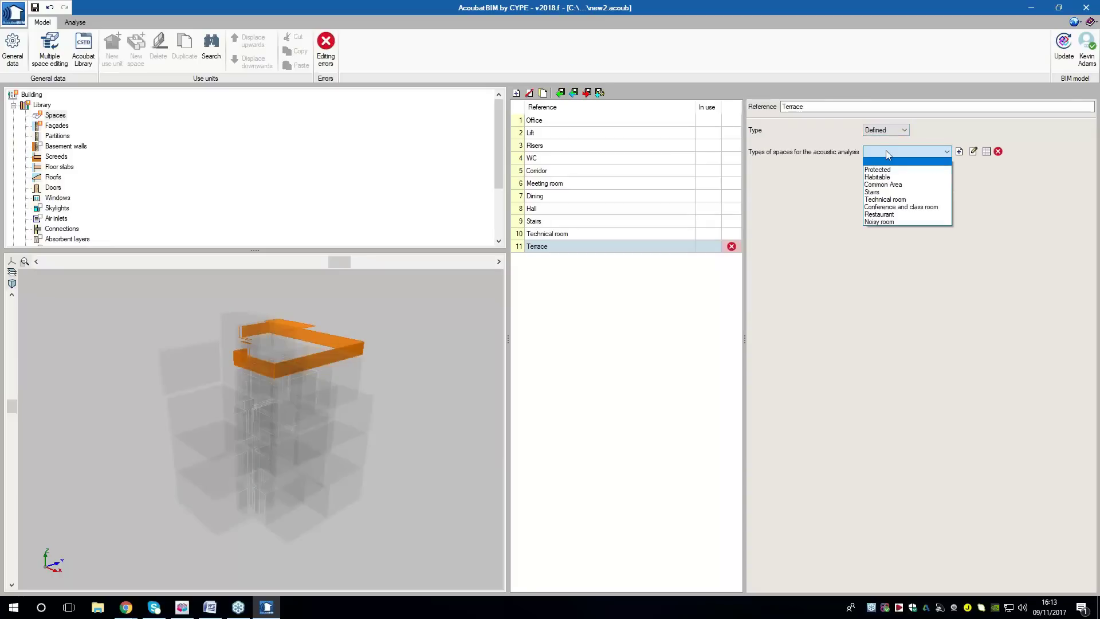
{"action": "left_click", "coordinate": [881, 132]}
{"action": "left_click", "coordinate": [882, 131]}
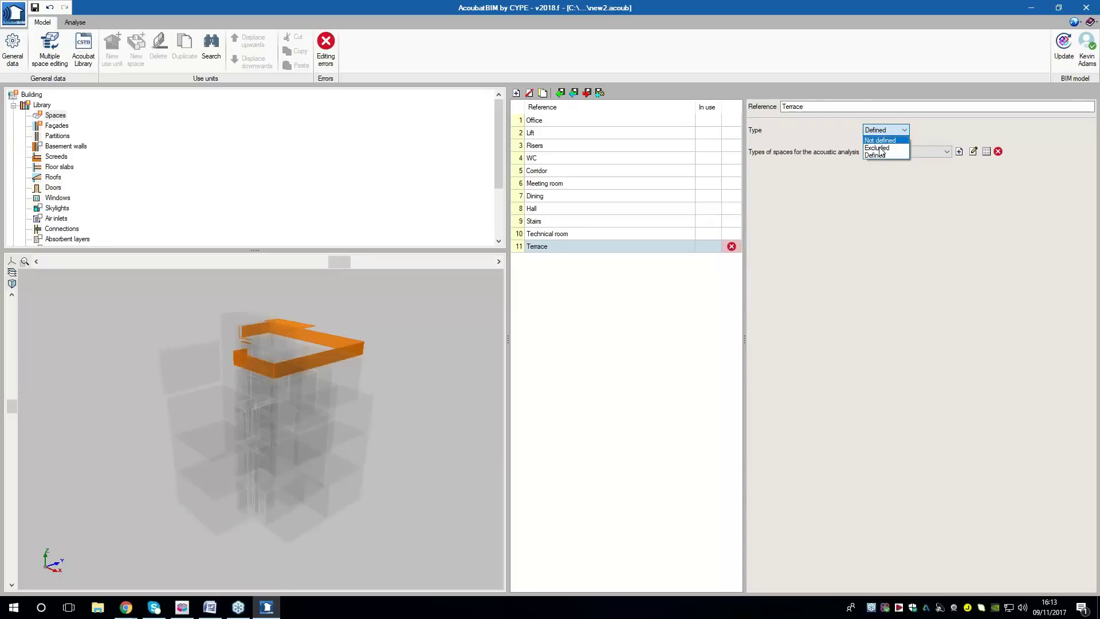
{"action": "left_click", "coordinate": [881, 148]}
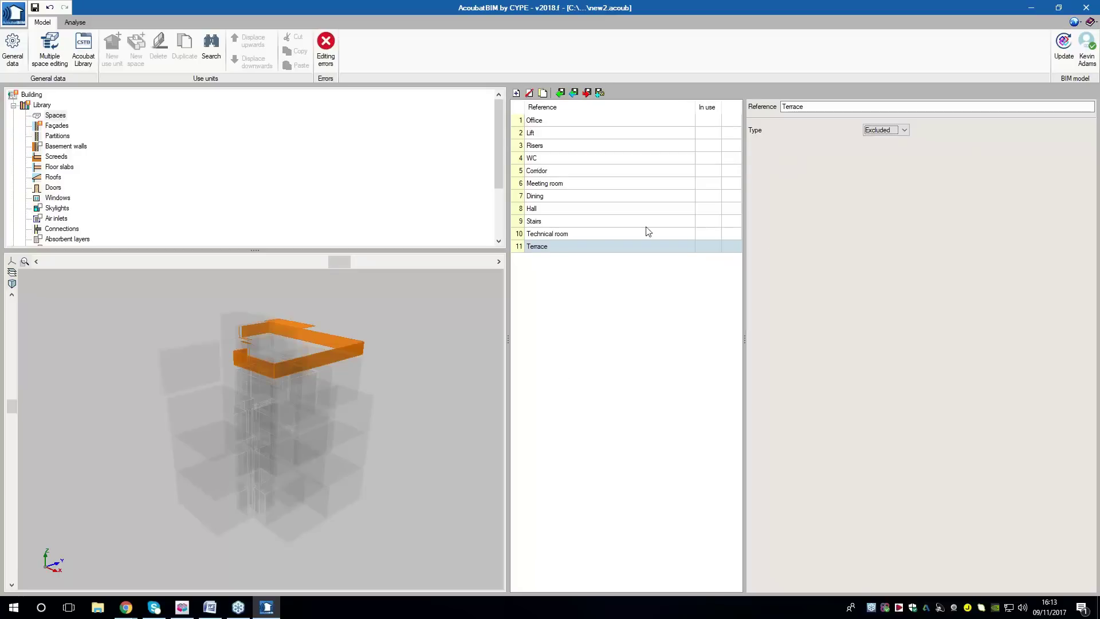
{"action": "left_click_drag", "start_coordinate": [507, 311], "coordinate": [356, 358]}
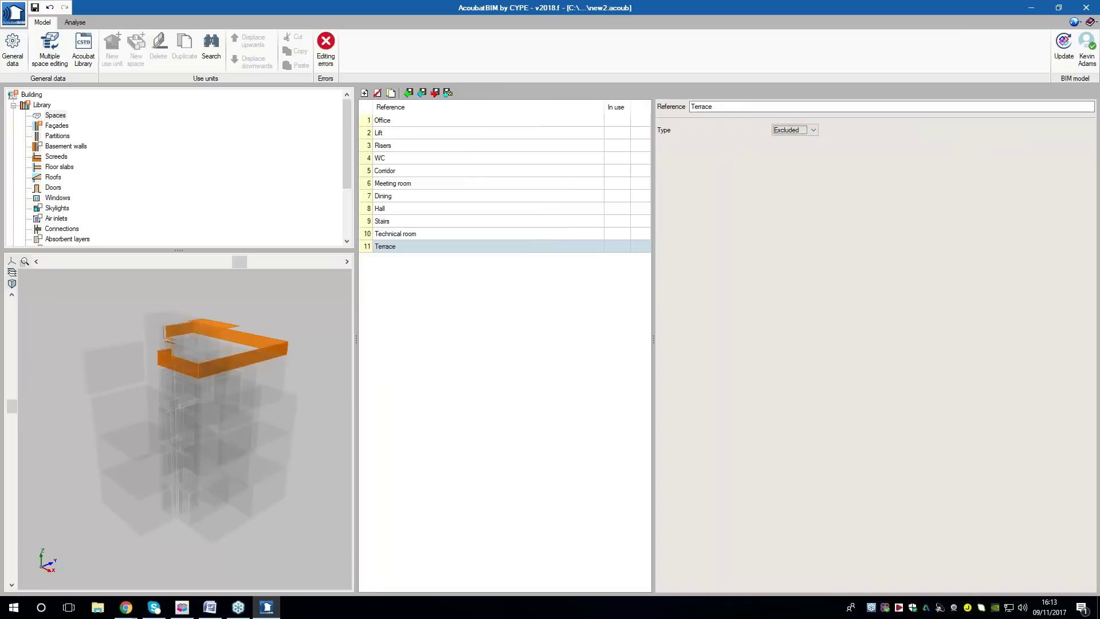
{"action": "left_click_drag", "start_coordinate": [175, 307], "coordinate": [180, 298]}
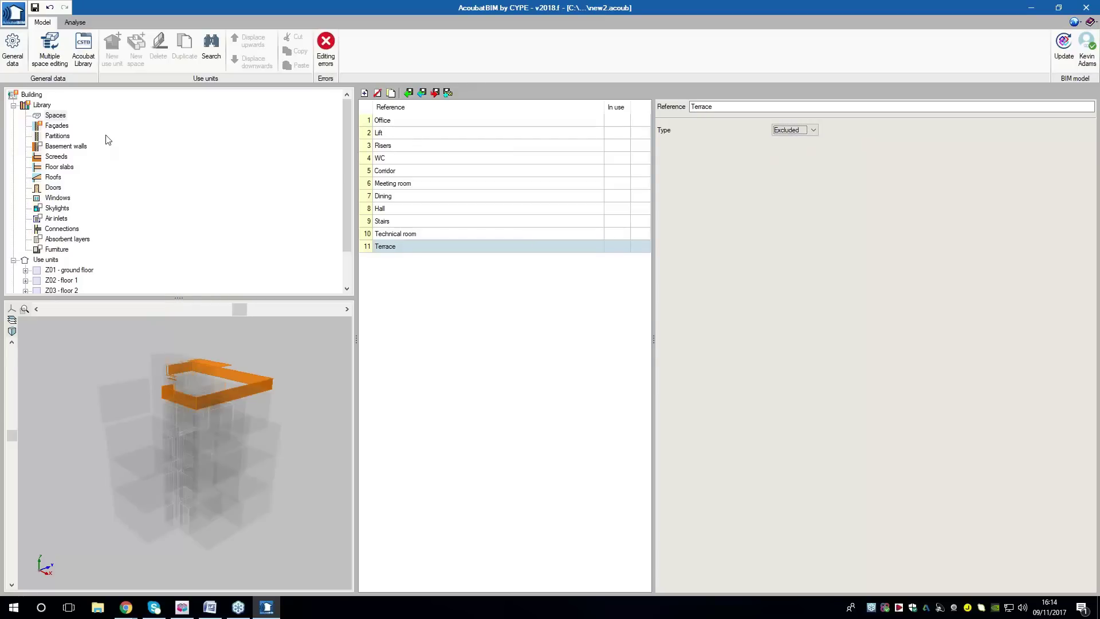
Open the Acoubat Library and look through the product categories of the CSTB Database from Floor covering to Thermal bridge breaker
{"action": "left_click", "coordinate": [83, 61]}
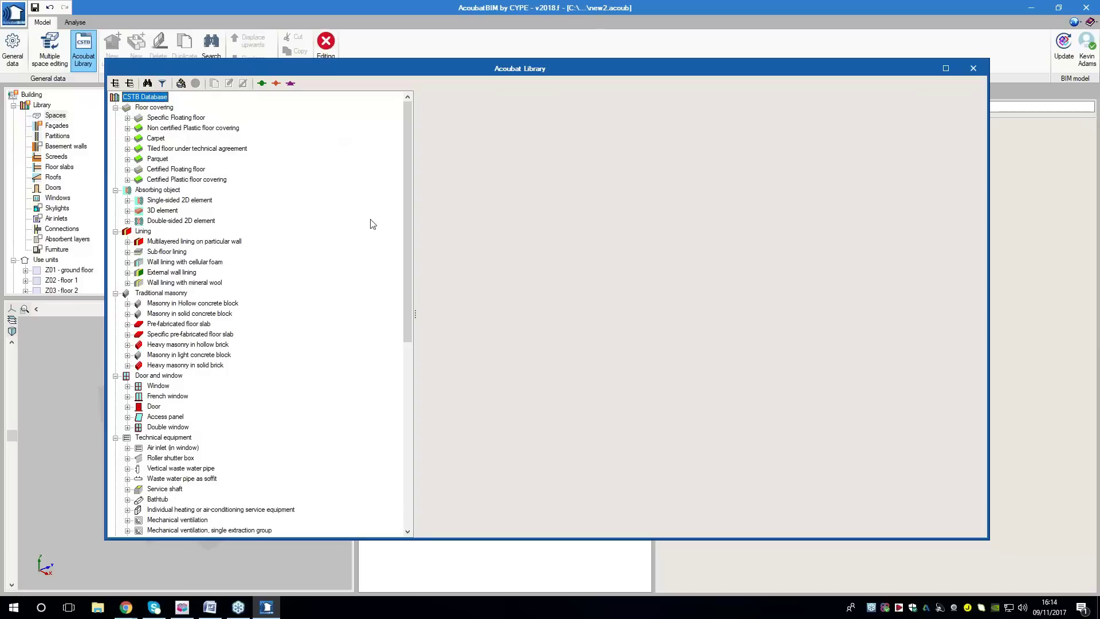
{"action": "scroll", "coordinate": [358, 235], "scroll_direction": "down", "scroll_amount": 2}
{"action": "scroll", "coordinate": [355, 235], "scroll_direction": "up", "scroll_amount": 2}
{"action": "scroll", "coordinate": [287, 145], "scroll_direction": "down", "scroll_amount": 5}
{"action": "scroll", "coordinate": [282, 346], "scroll_direction": "down", "scroll_amount": 6}
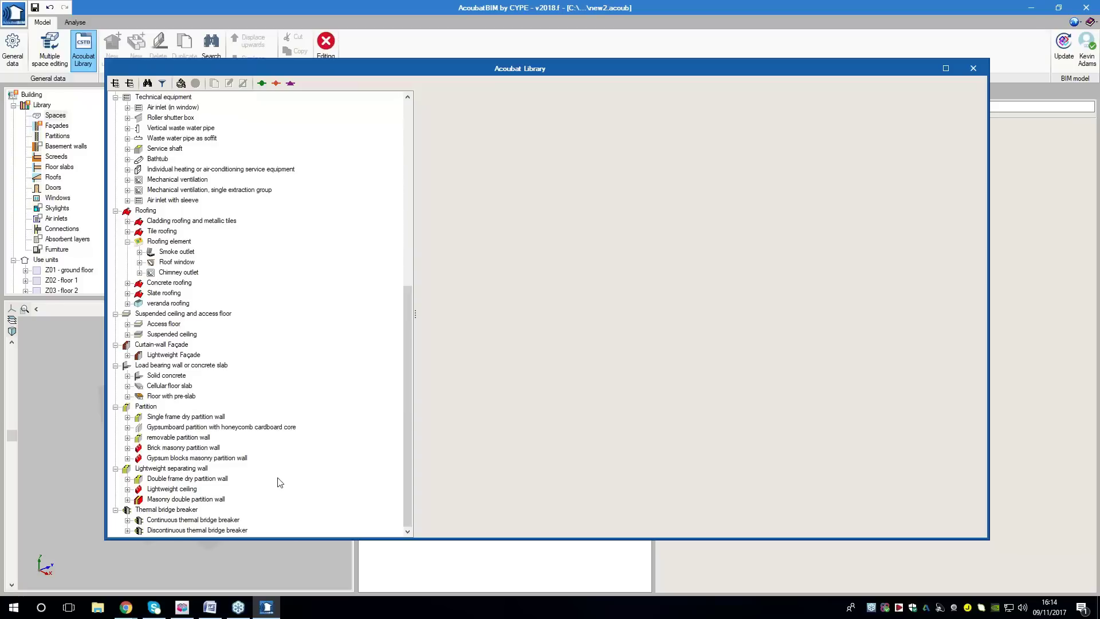
{"action": "scroll", "coordinate": [279, 483], "scroll_direction": "up", "scroll_amount": 11}
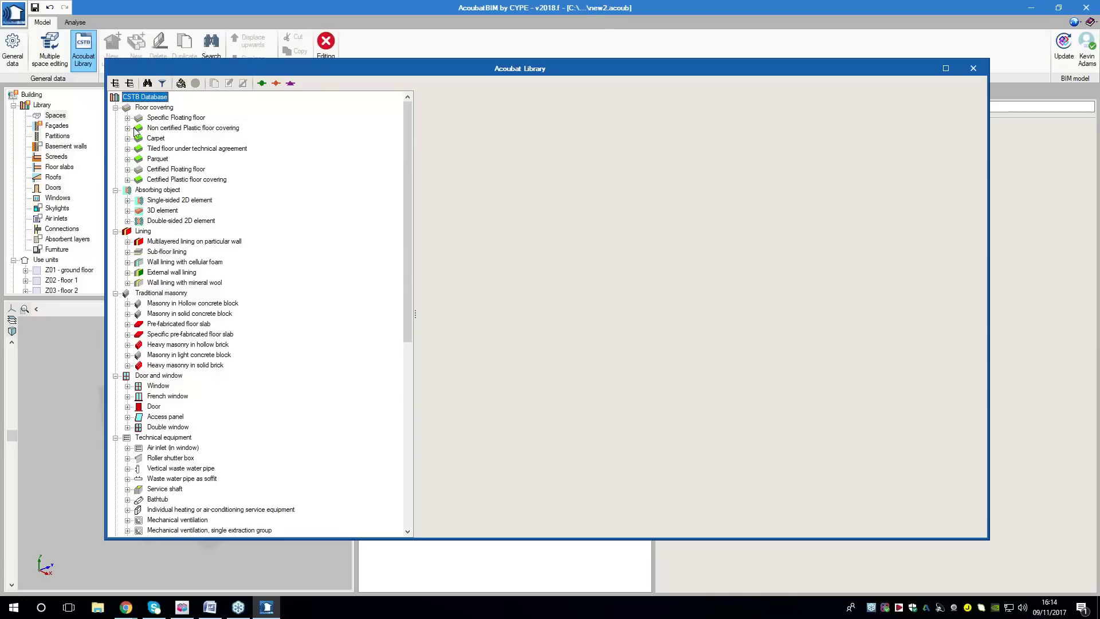
Look through the CORSTYRENE and Traditional products entries under Specific Floating floor, and view the library's search window
{"action": "left_click", "coordinate": [128, 118]}
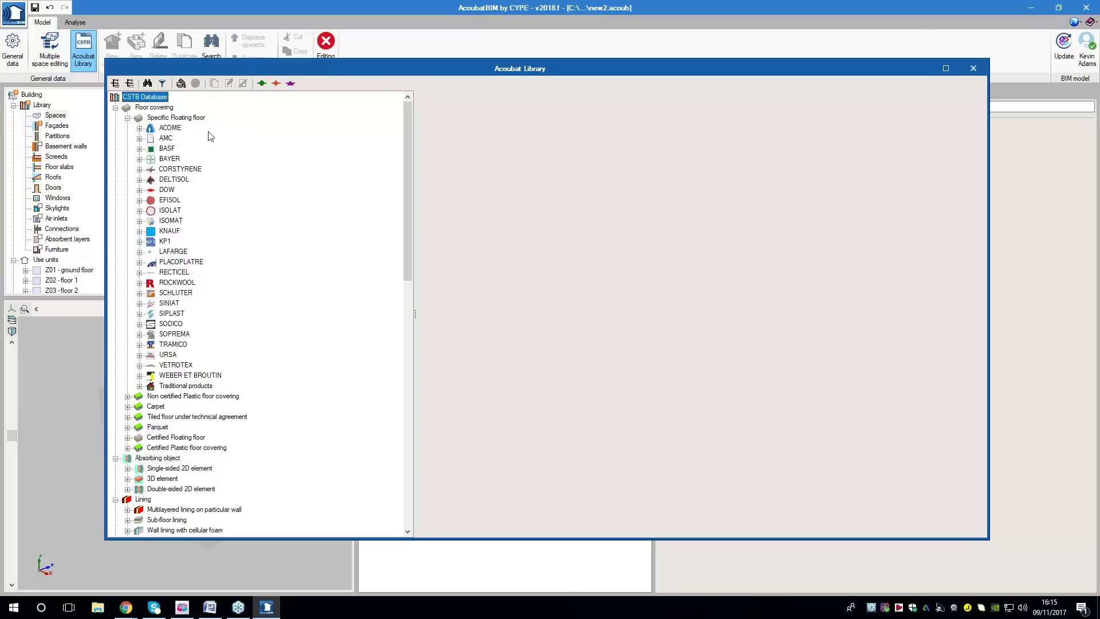
{"action": "double_click", "coordinate": [175, 169]}
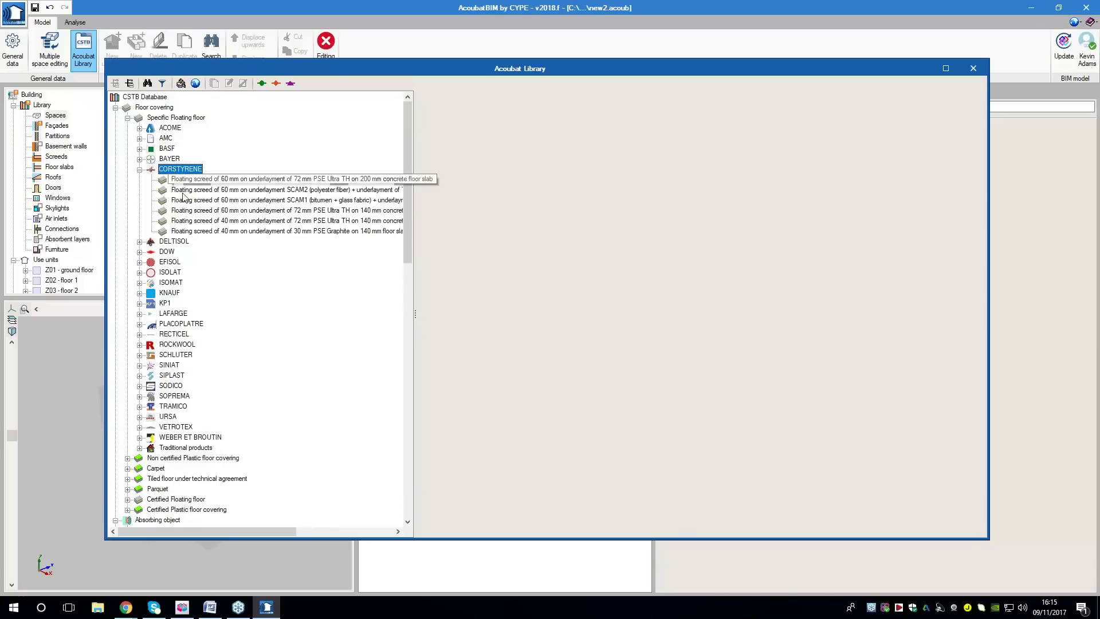
{"action": "double_click", "coordinate": [173, 241]}
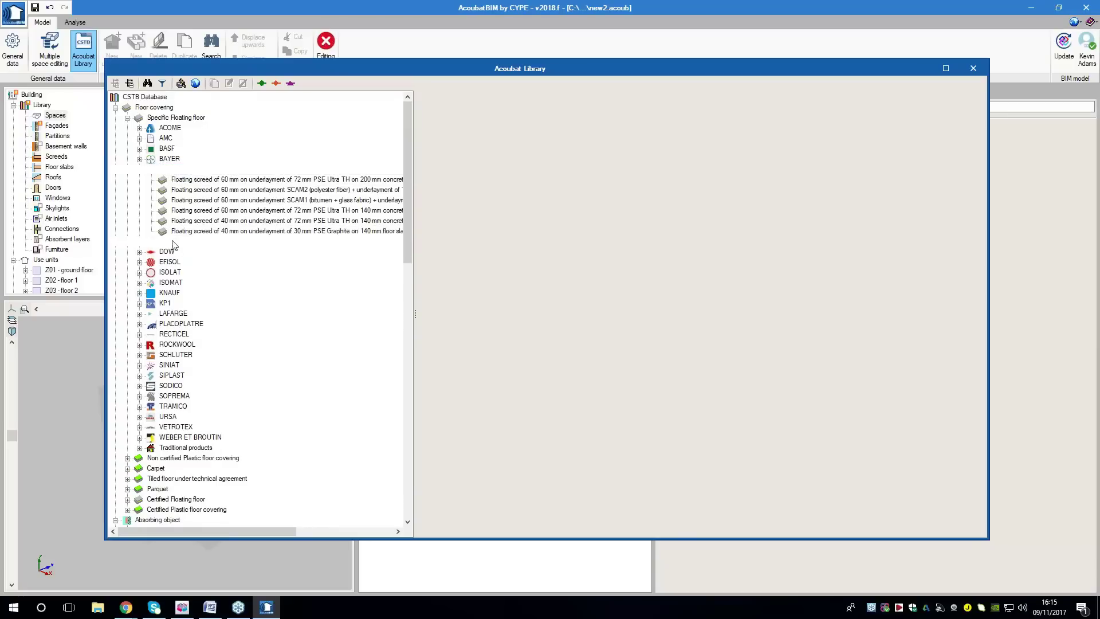
{"action": "double_click", "coordinate": [172, 242]}
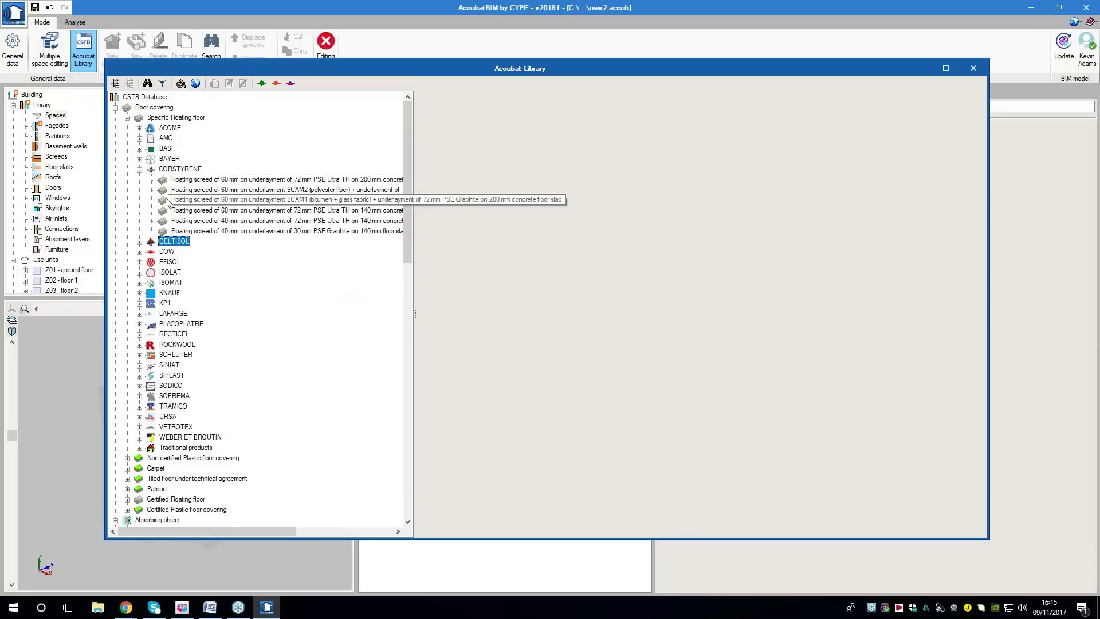
{"action": "double_click", "coordinate": [175, 170]}
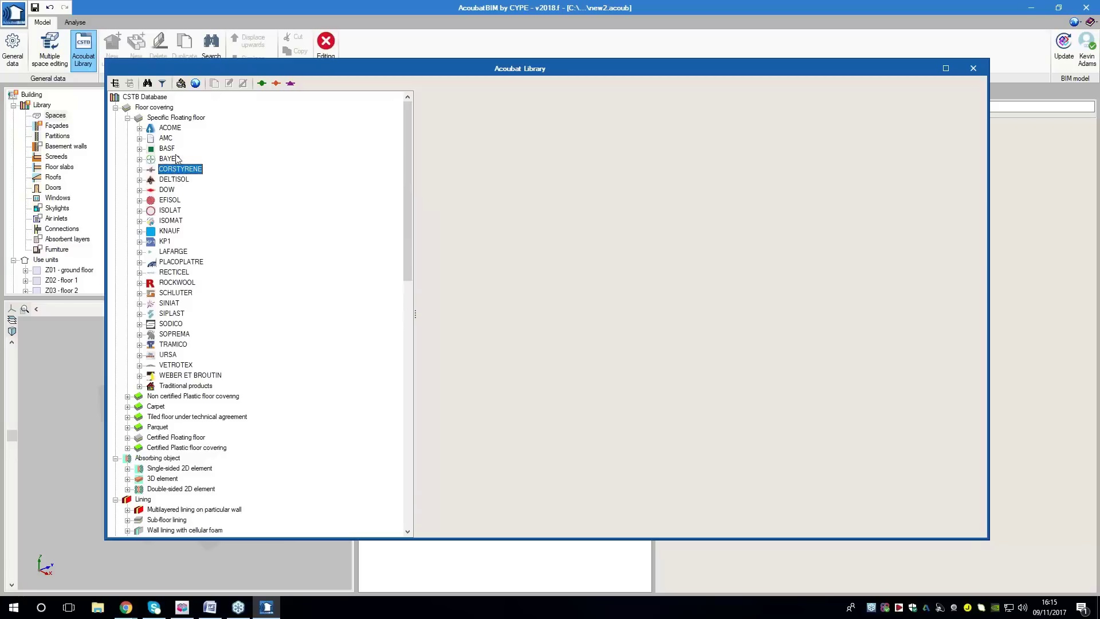
{"action": "double_click", "coordinate": [178, 386]}
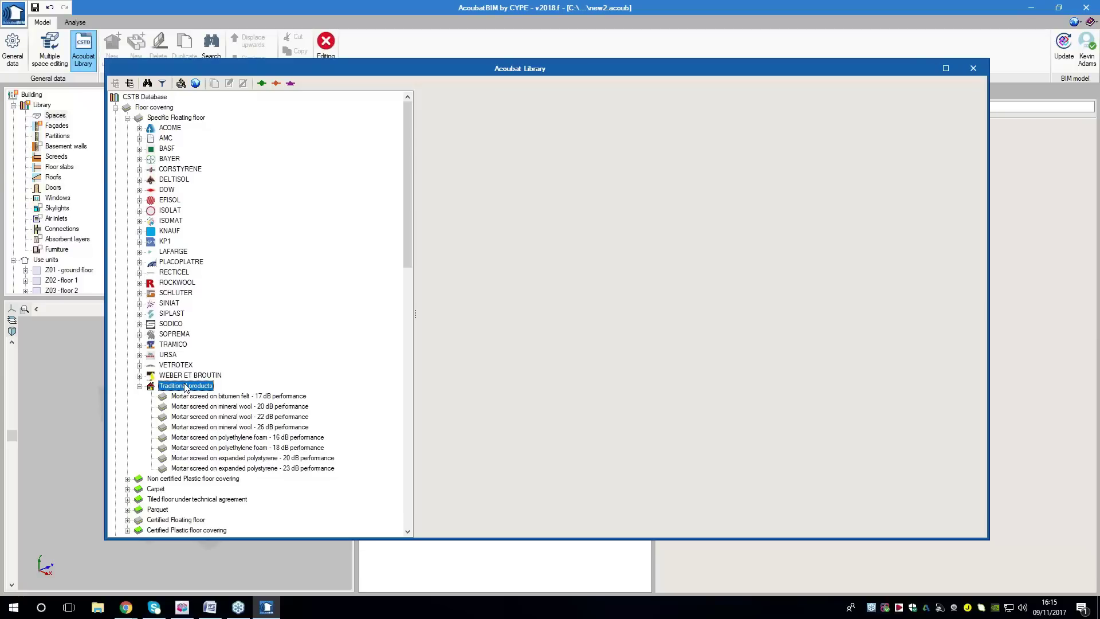
{"action": "double_click", "coordinate": [161, 119]}
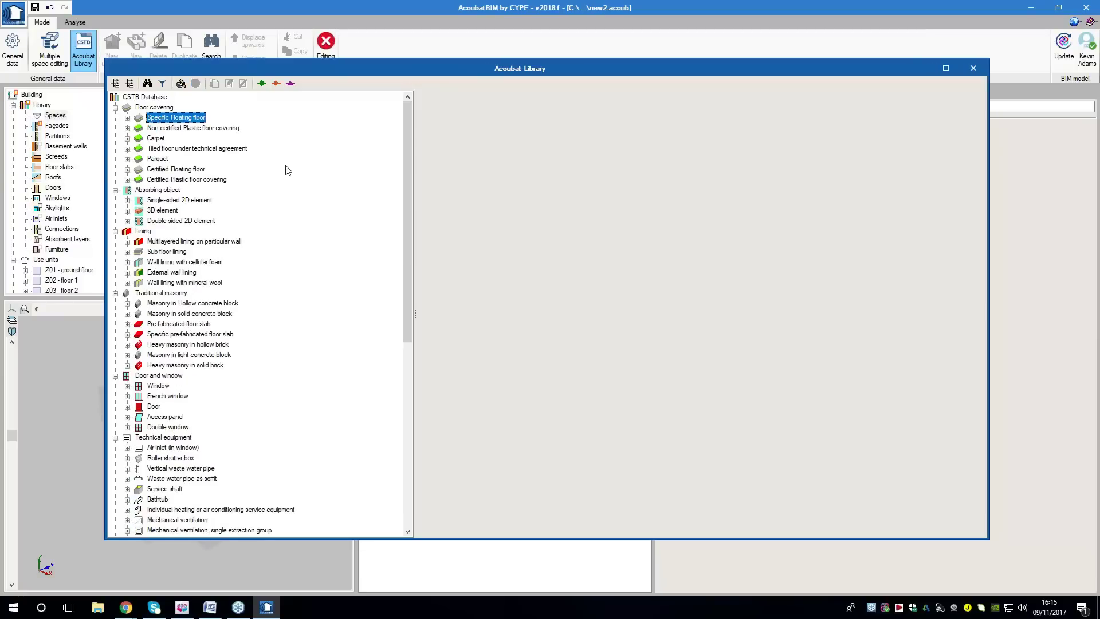
{"action": "left_click", "coordinate": [147, 83]}
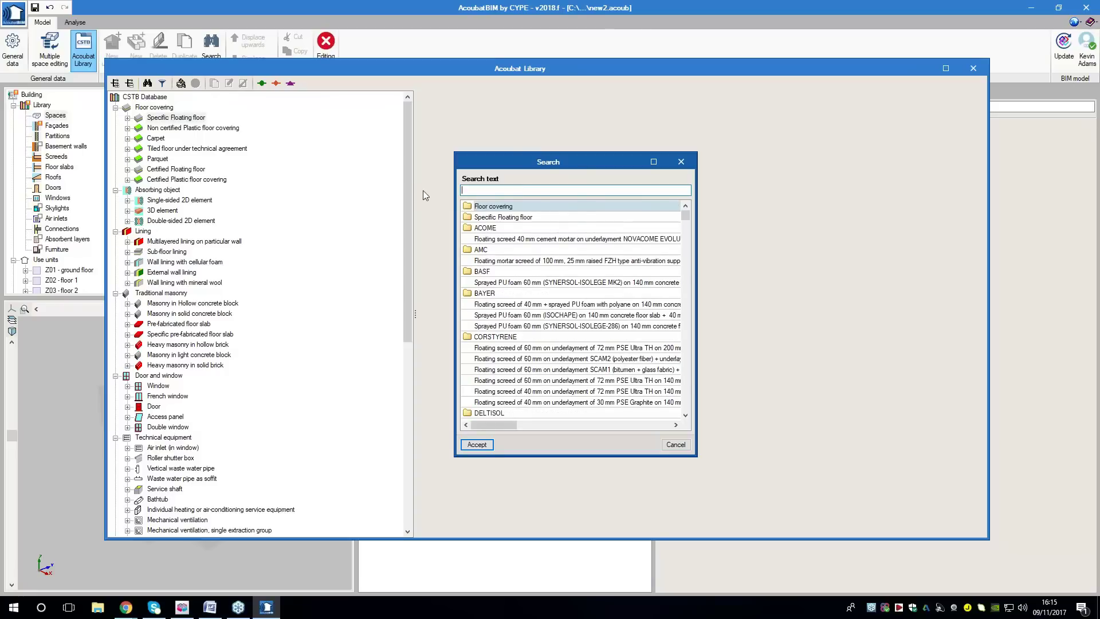
{"action": "left_click", "coordinate": [689, 162]}
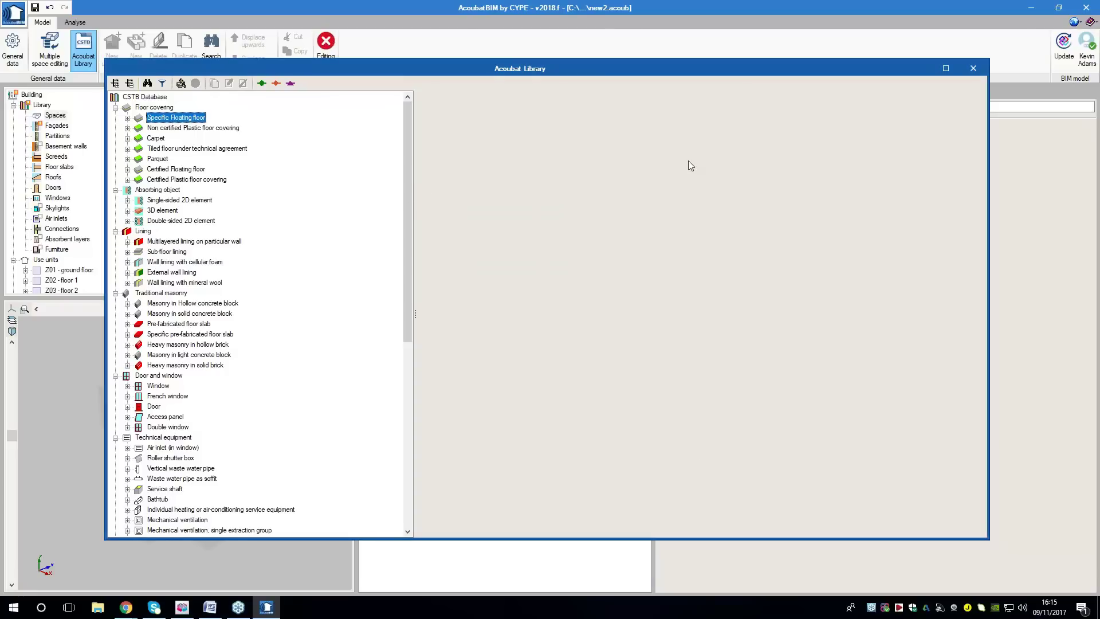
View the description, absorption coefficient and impact sound reduction sheets of the traditional Carpet - 17 dB performance product
{"action": "double_click", "coordinate": [156, 140]}
{"action": "double_click", "coordinate": [170, 169]}
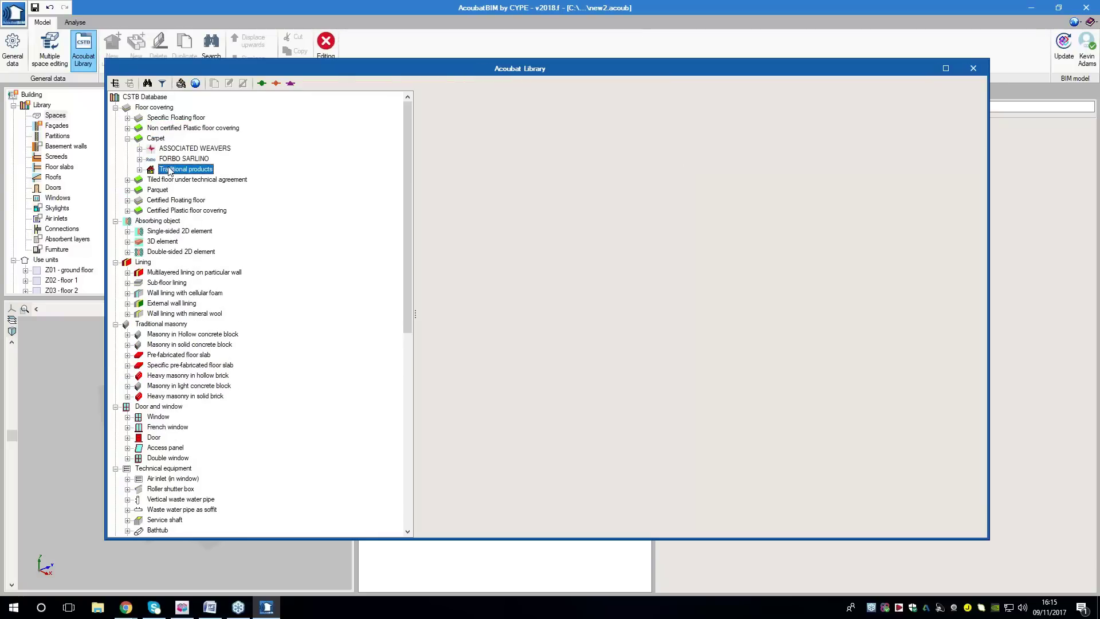
{"action": "left_click", "coordinate": [177, 181]}
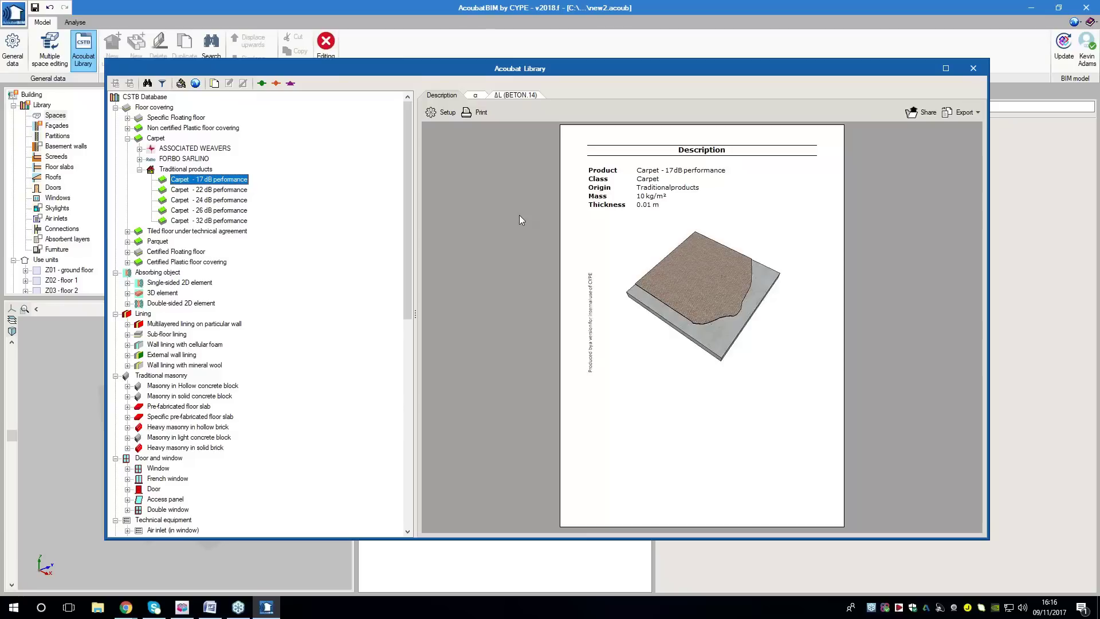
{"action": "left_click", "coordinate": [475, 96]}
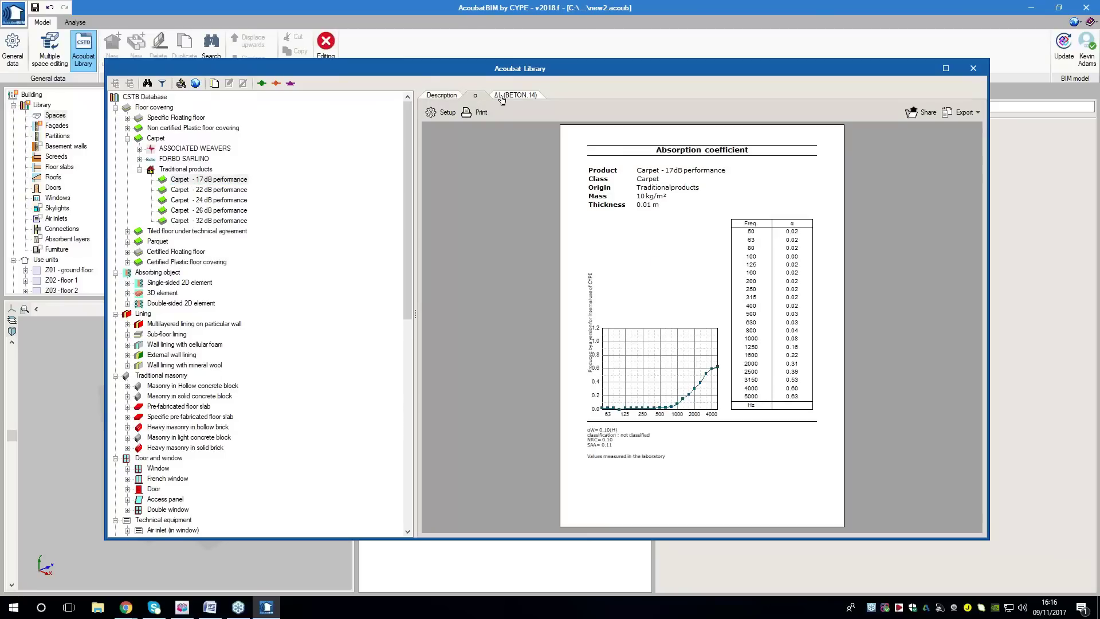
{"action": "left_click", "coordinate": [502, 96]}
{"action": "left_click", "coordinate": [478, 96]}
{"action": "left_click", "coordinate": [508, 98]}
{"action": "left_click", "coordinate": [476, 96]}
Set Carpet - 17 dB performance as a comparison product and compare its absorption and impact sound curves with Carpet - 24 dB performance
{"action": "left_click", "coordinate": [219, 180]}
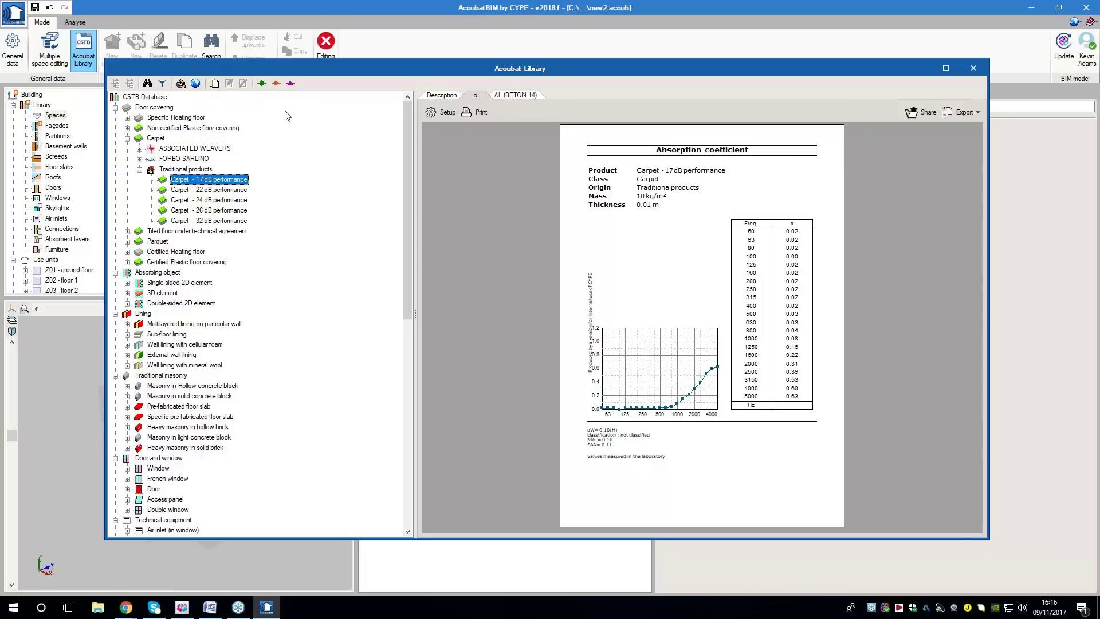
{"action": "left_click", "coordinate": [262, 84]}
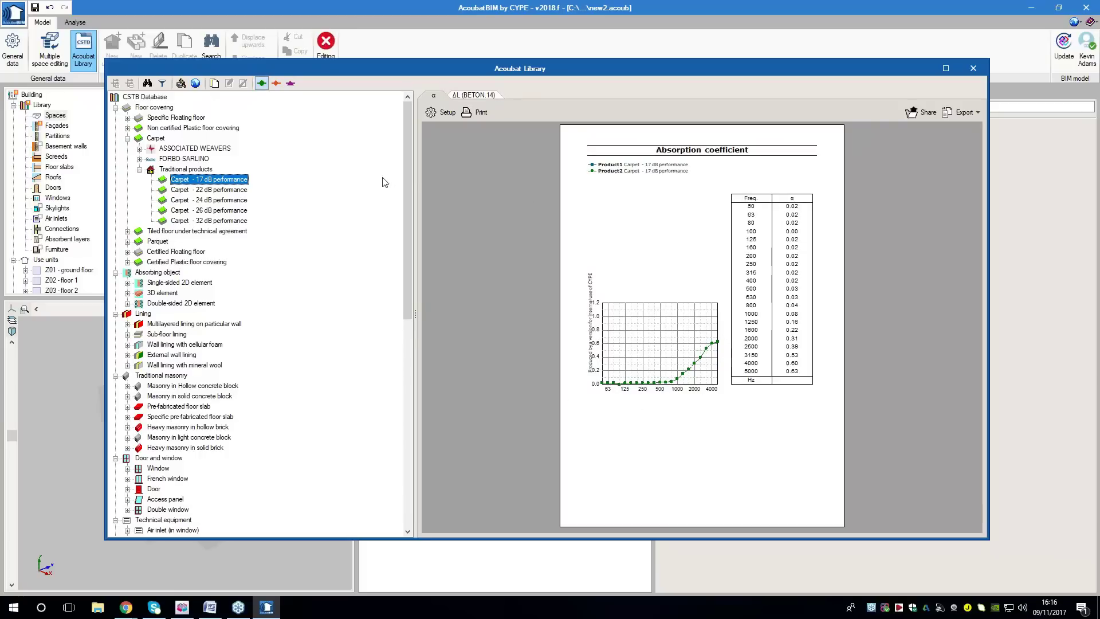
{"action": "left_click", "coordinate": [217, 200]}
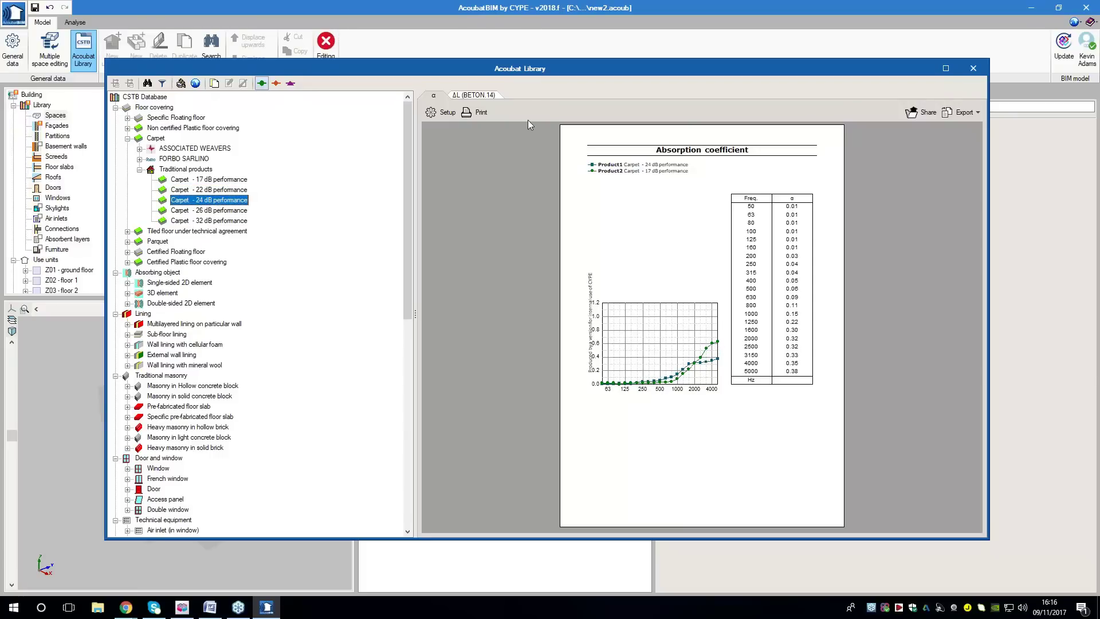
{"action": "left_click", "coordinate": [453, 95]}
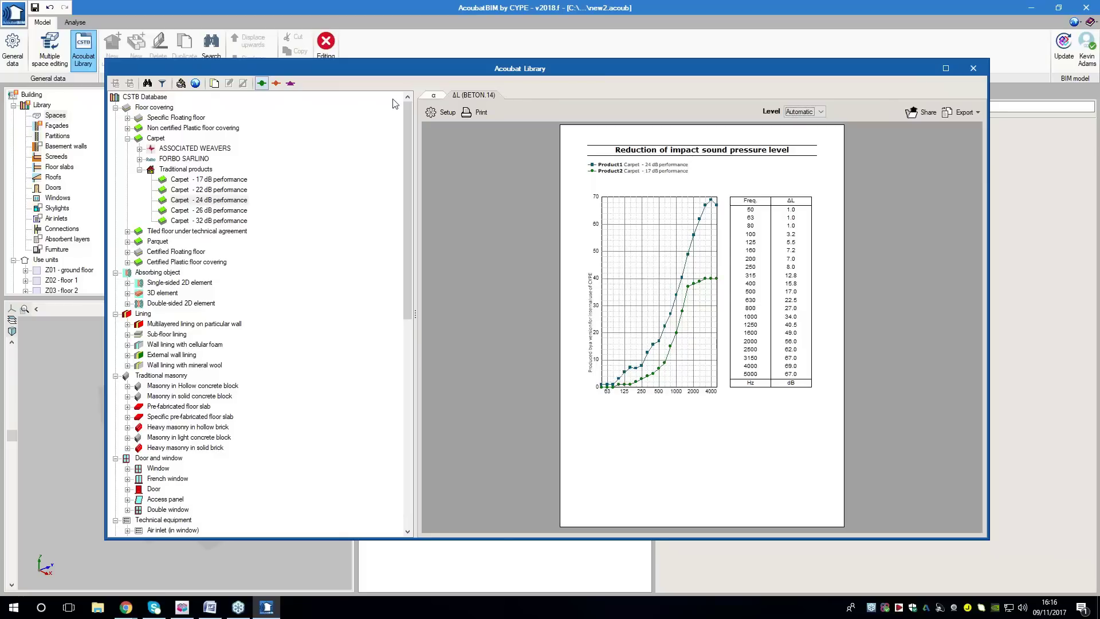
{"action": "left_click", "coordinate": [426, 101]}
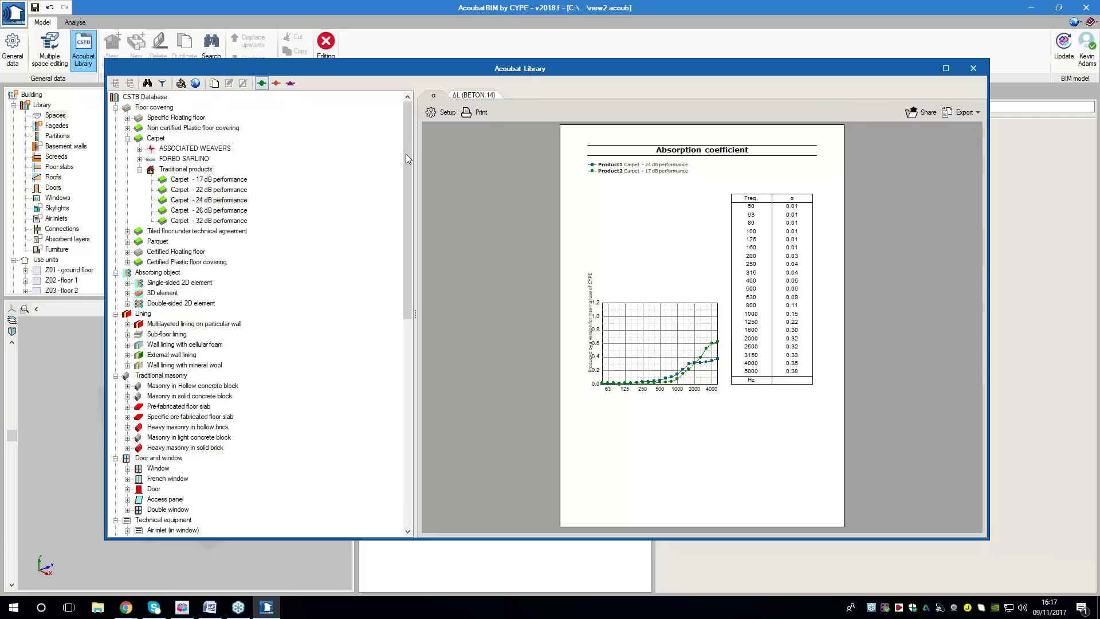
Add Carpet - 24 dB performance as the other comparison product, compare both carpets with Carpet - 32 dB performance, and close the library
{"action": "left_click", "coordinate": [212, 202]}
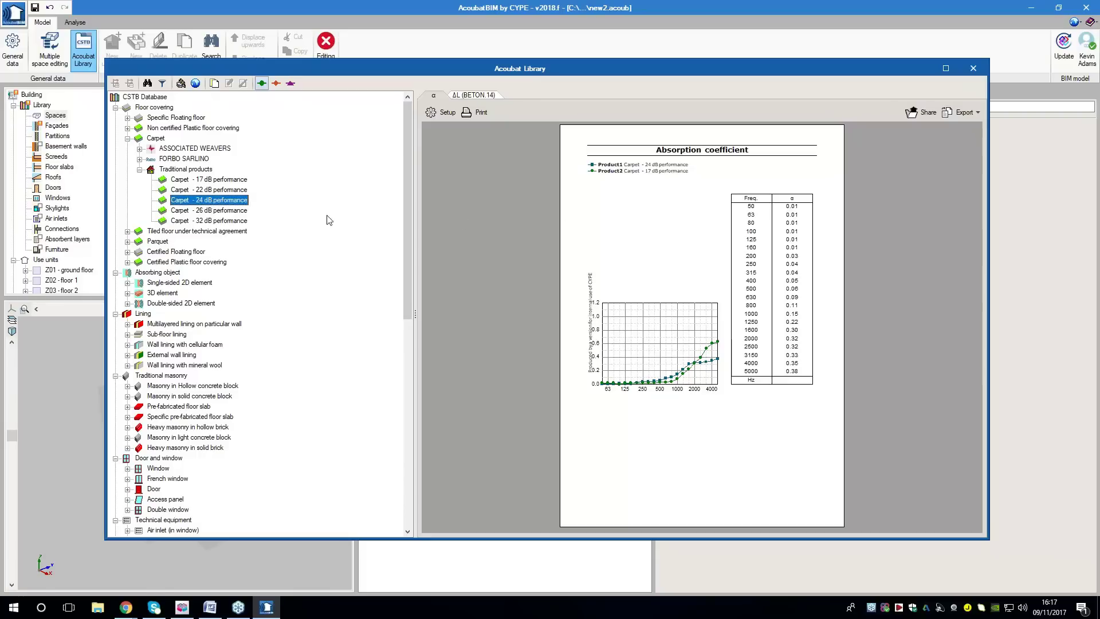
{"action": "left_click", "coordinate": [276, 83]}
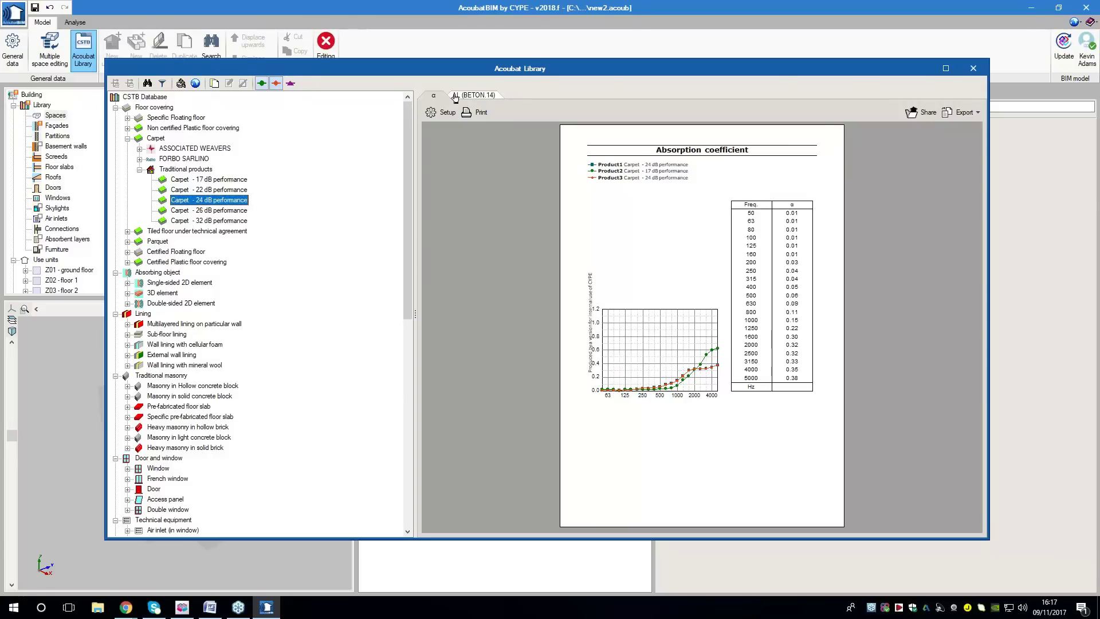
{"action": "left_click", "coordinate": [473, 96]}
{"action": "left_click", "coordinate": [434, 96]}
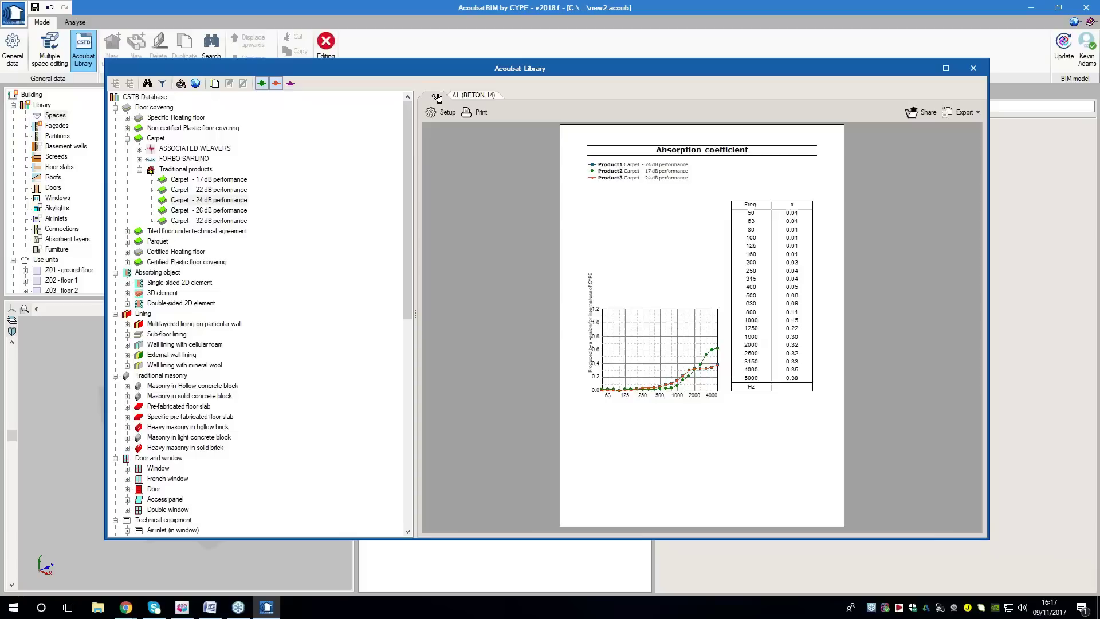
{"action": "left_click", "coordinate": [195, 221]}
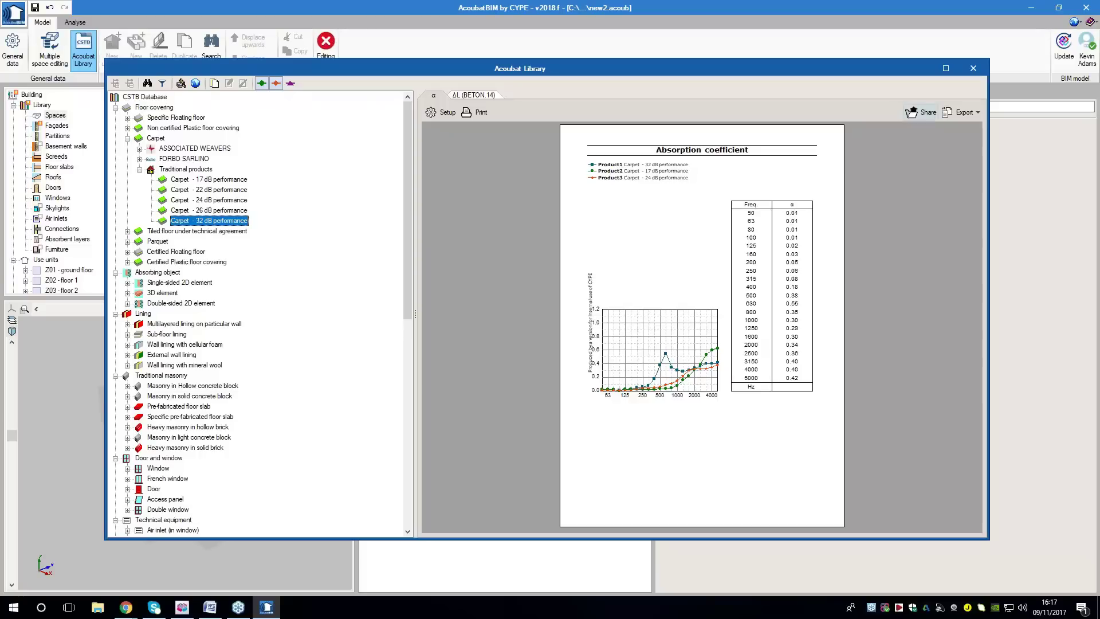
{"action": "left_click", "coordinate": [972, 69]}
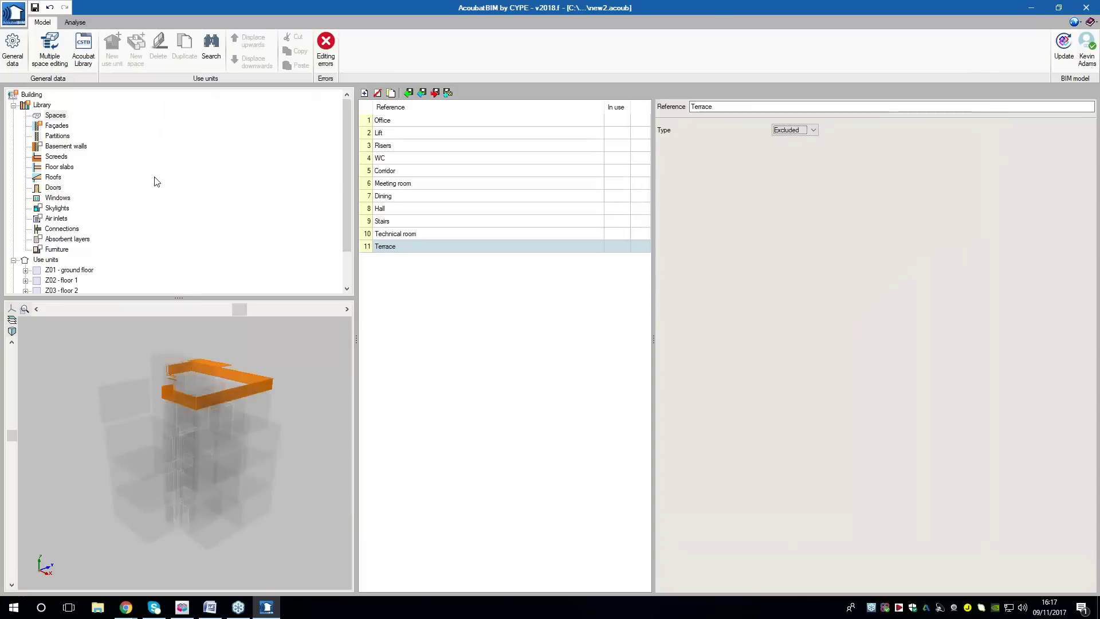
Show the library's façade types, examine where they lie in the 3D model and compare them with the Spaces list
{"action": "left_click", "coordinate": [57, 126]}
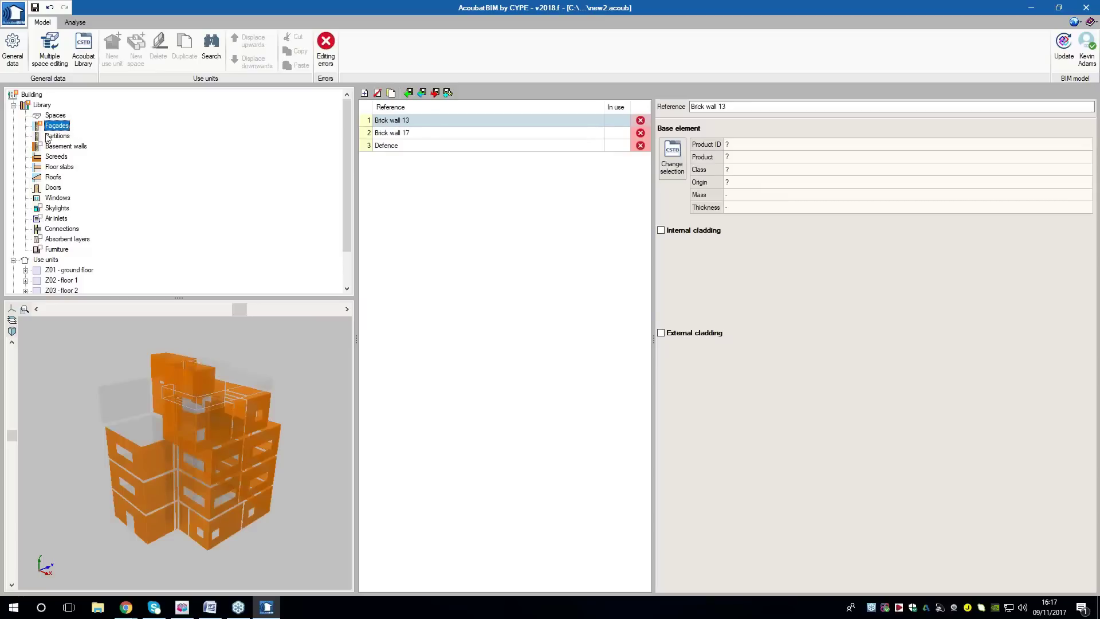
{"action": "middle_click_drag", "start_coordinate": [248, 450], "coordinate": [179, 345]}
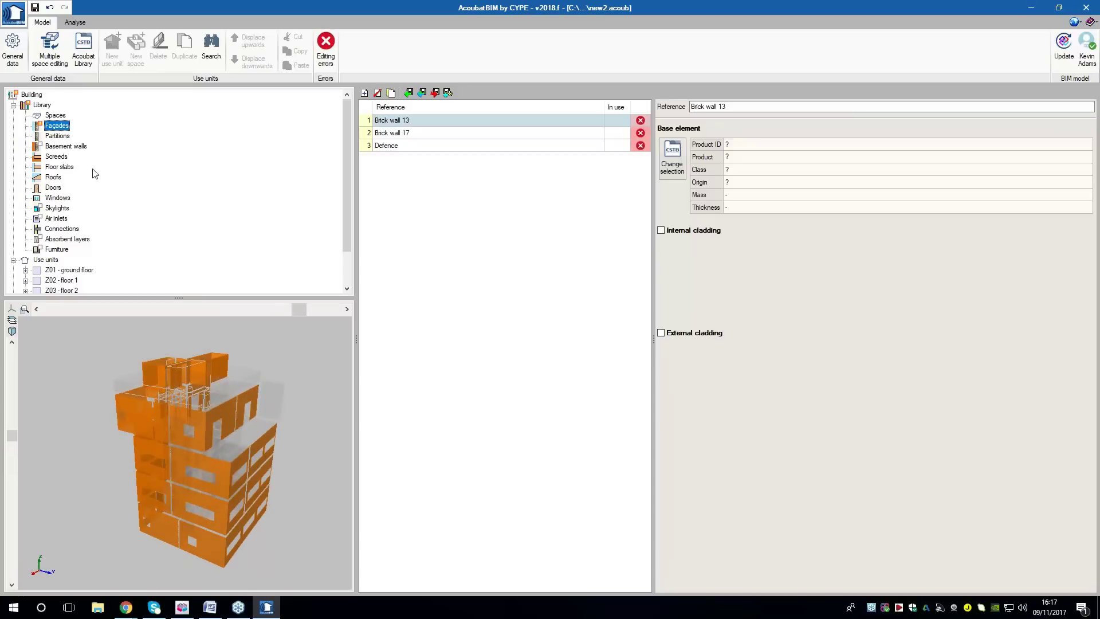
{"action": "left_click", "coordinate": [56, 116]}
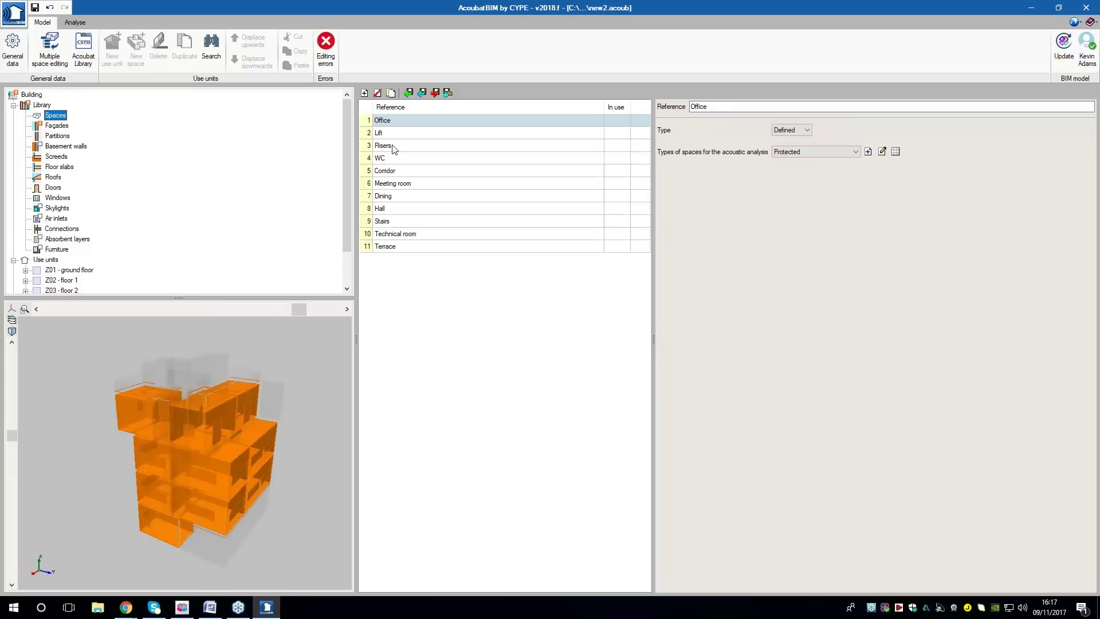
{"action": "left_click", "coordinate": [50, 127]}
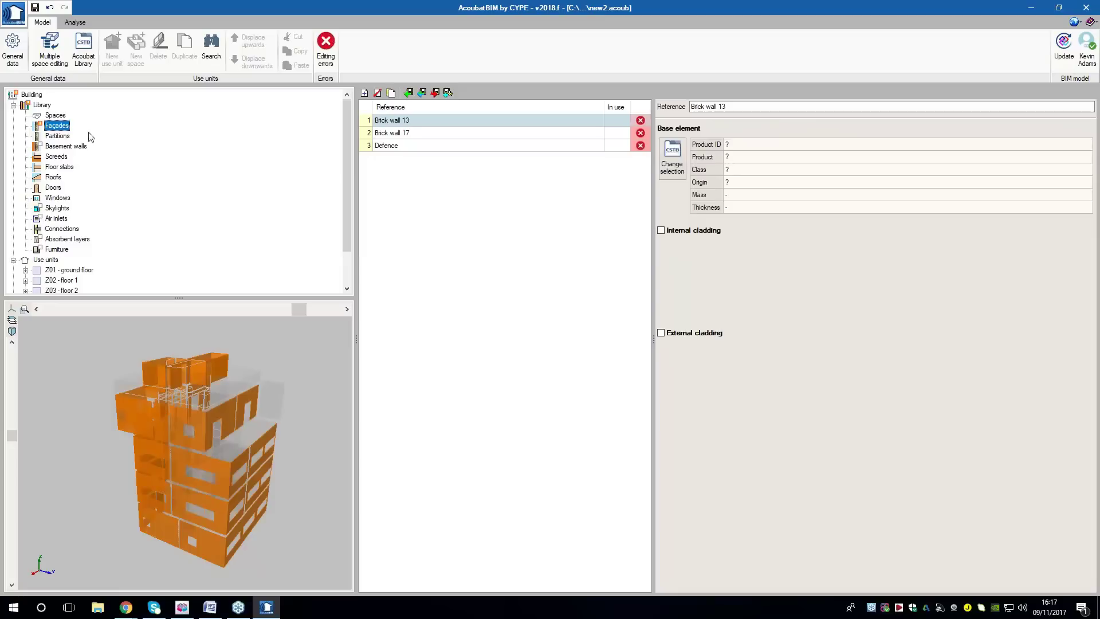
{"action": "middle_click_drag", "start_coordinate": [237, 482], "coordinate": [190, 476]}
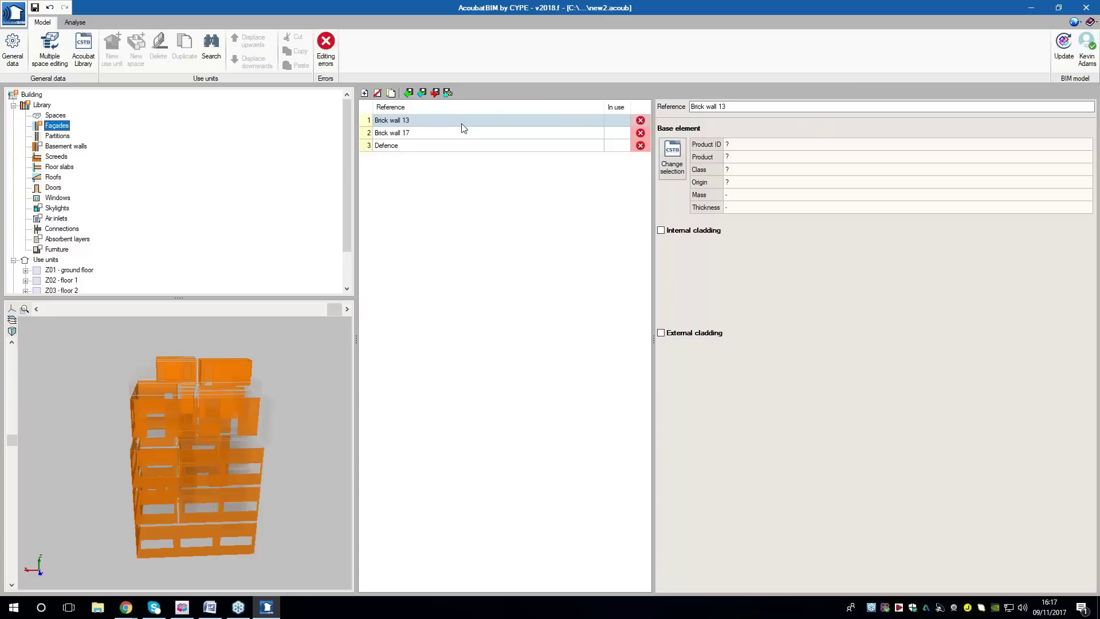
Examine from several angles where the Brick wall 13, Brick wall 17 and Defence façades lie in the 3D model
{"action": "middle_click_drag", "start_coordinate": [185, 427], "coordinate": [160, 465]}
{"action": "middle_click_drag", "start_coordinate": [193, 506], "coordinate": [229, 459]}
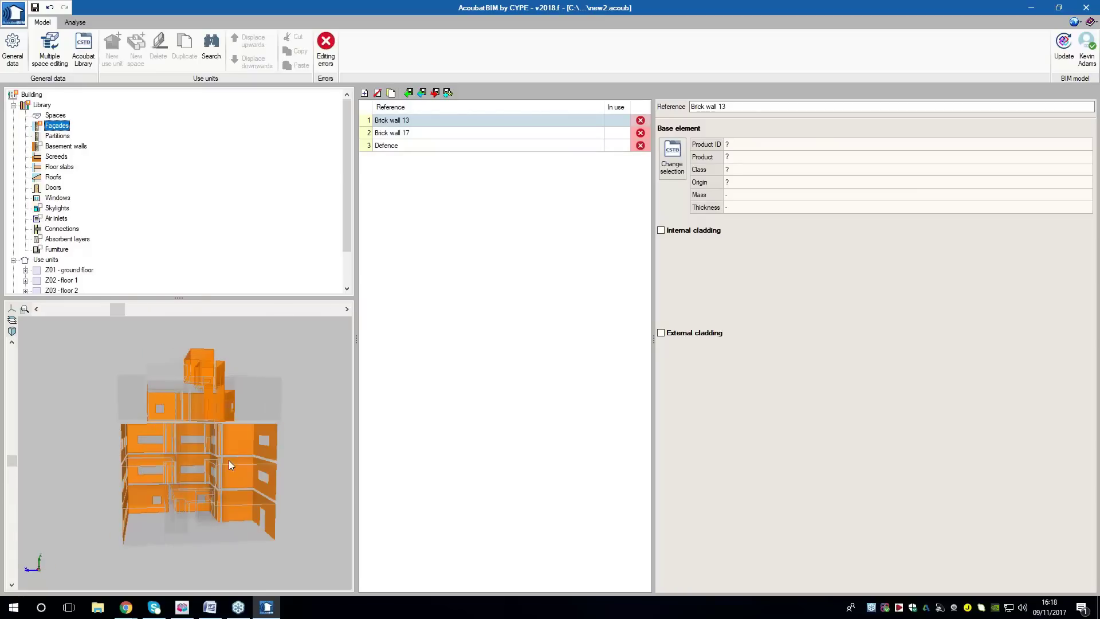
{"action": "middle_click_drag", "start_coordinate": [153, 506], "coordinate": [298, 484]}
{"action": "middle_click_drag", "start_coordinate": [247, 329], "coordinate": [126, 462]}
{"action": "left_click", "coordinate": [442, 139]}
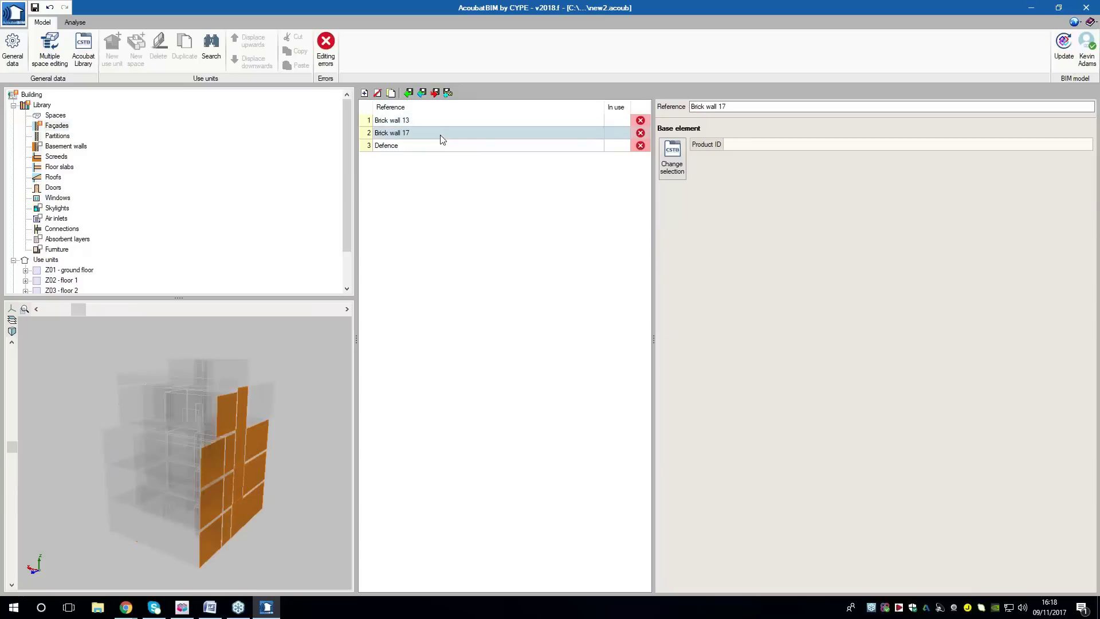
{"action": "left_click", "coordinate": [436, 147]}
{"action": "mouse_move", "coordinate": [229, 428]}
{"action": "middle_mouse_down"}
{"action": "mouse_move", "coordinate": [233, 448]}
{"action": "mouse_move", "coordinate": [219, 433]}
{"action": "mouse_move", "coordinate": [248, 426]}
{"action": "middle_mouse_up"}
Search the base elements for "coge" and assign COGETHERM Pumise stone blocks 200 mm with 15 mm cement mortar on one side to Brick wall 13
{"action": "left_click", "coordinate": [472, 120]}
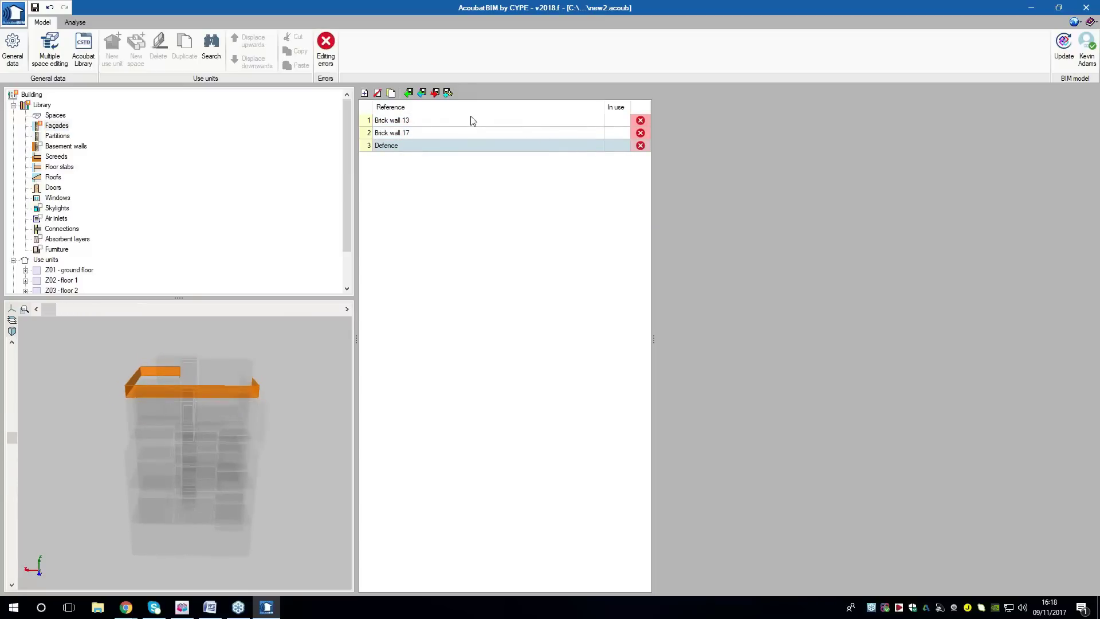
{"action": "middle_click_drag", "start_coordinate": [247, 394], "coordinate": [236, 424]}
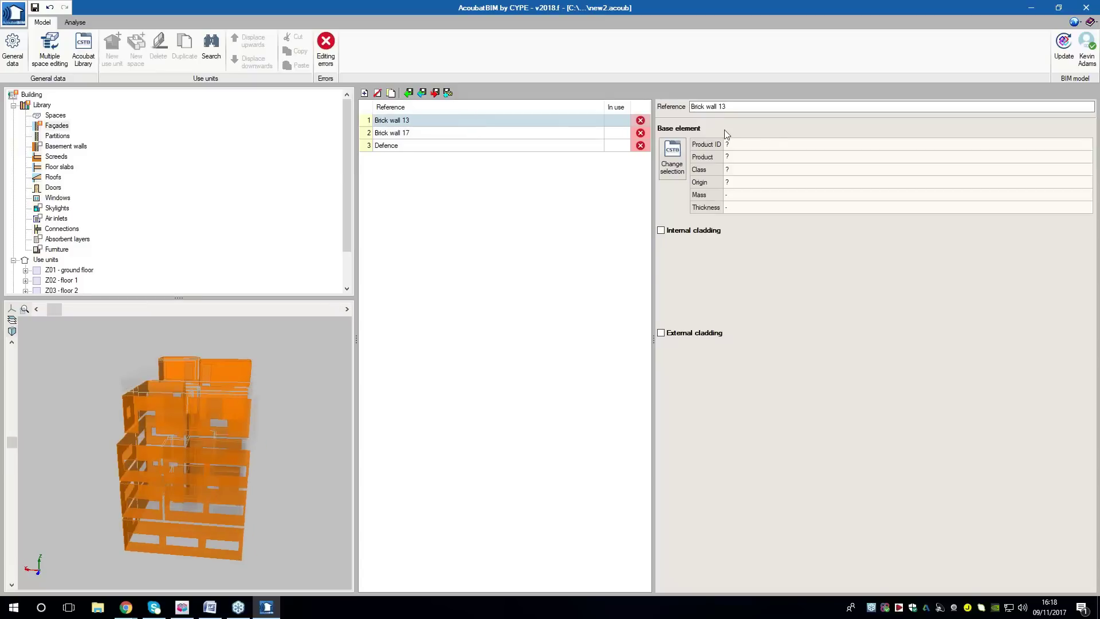
{"action": "left_click", "coordinate": [672, 166]}
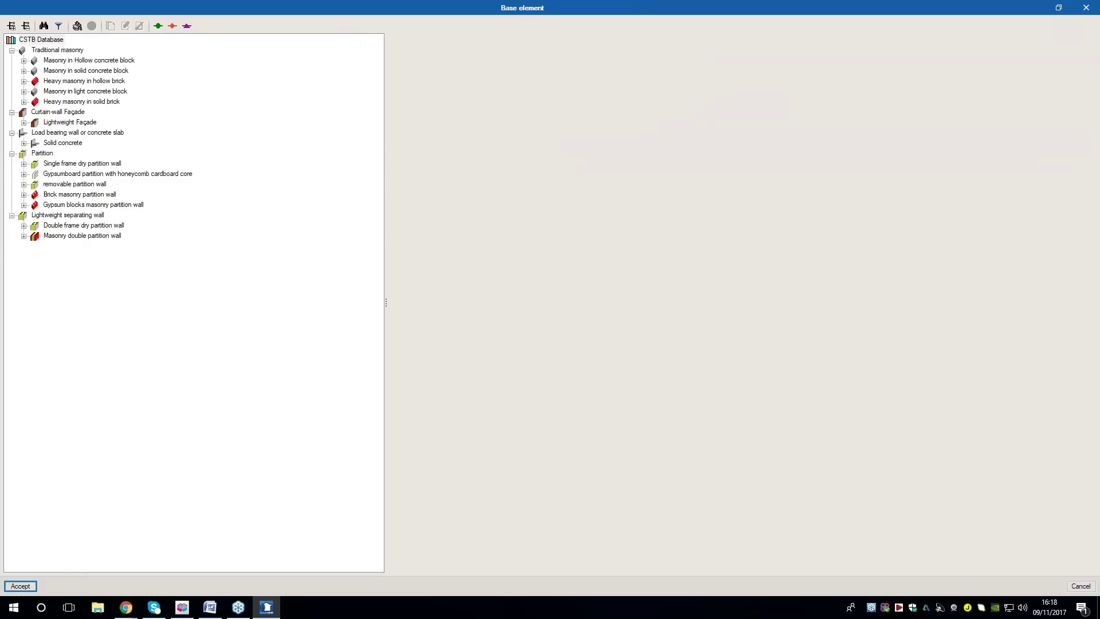
{"action": "left_click", "coordinate": [44, 26]}
{"action": "type", "text": "coge"}
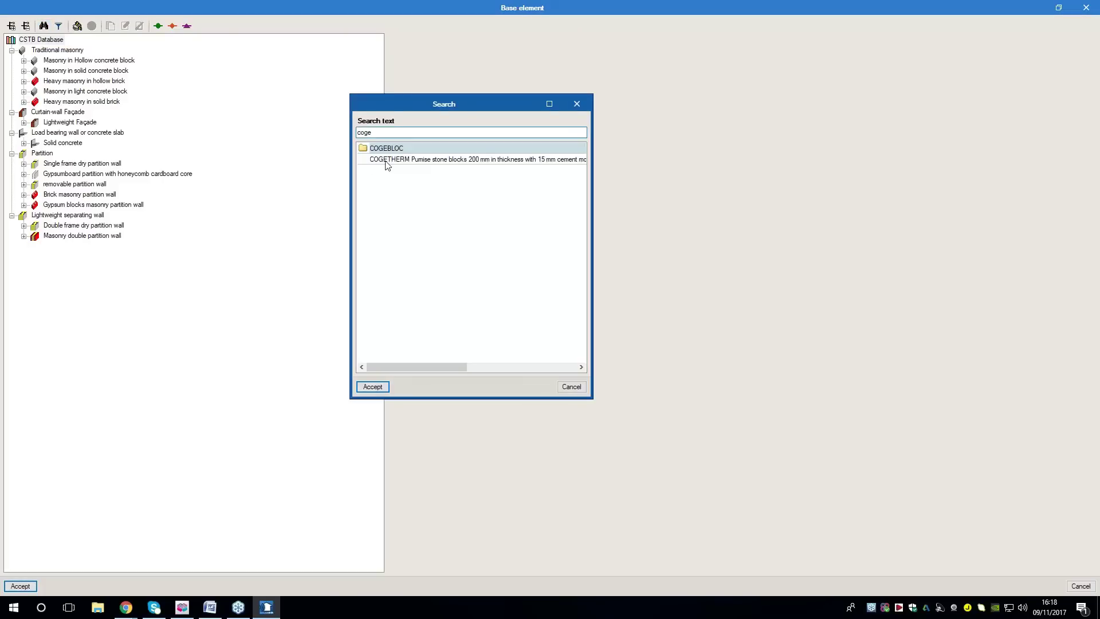
{"action": "double_click", "coordinate": [384, 161]}
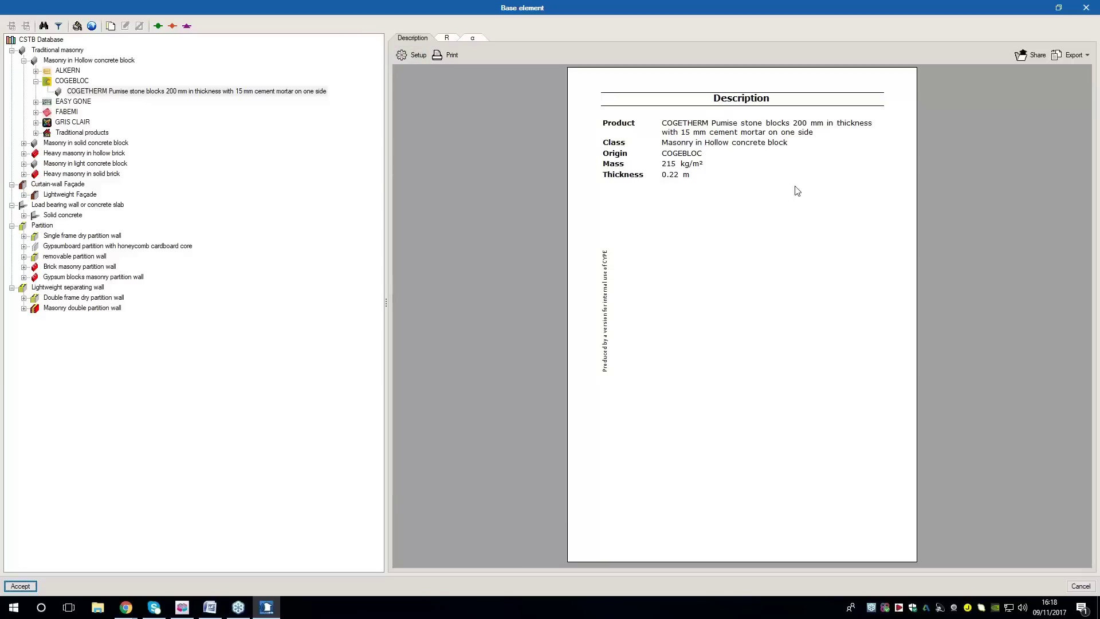
{"action": "left_click", "coordinate": [20, 585]}
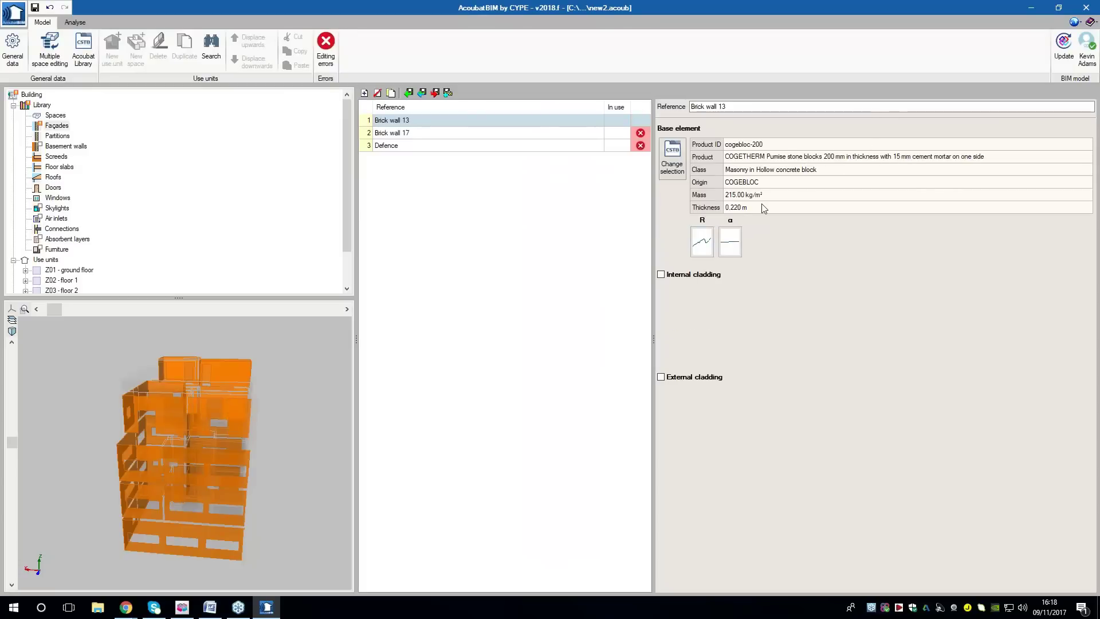
Search the base elements for "concrete 17" and assign the traditional product Concrete 17 cm to the Brick wall 17 façade
{"action": "left_click", "coordinate": [512, 137]}
{"action": "left_click", "coordinate": [670, 154]}
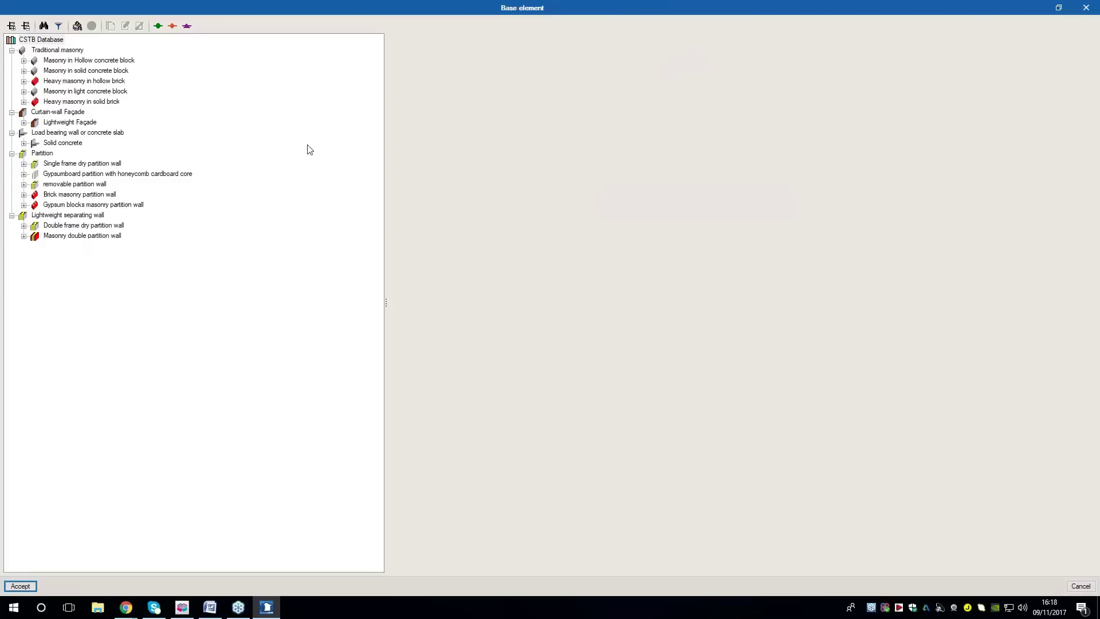
{"action": "left_click", "coordinate": [43, 26]}
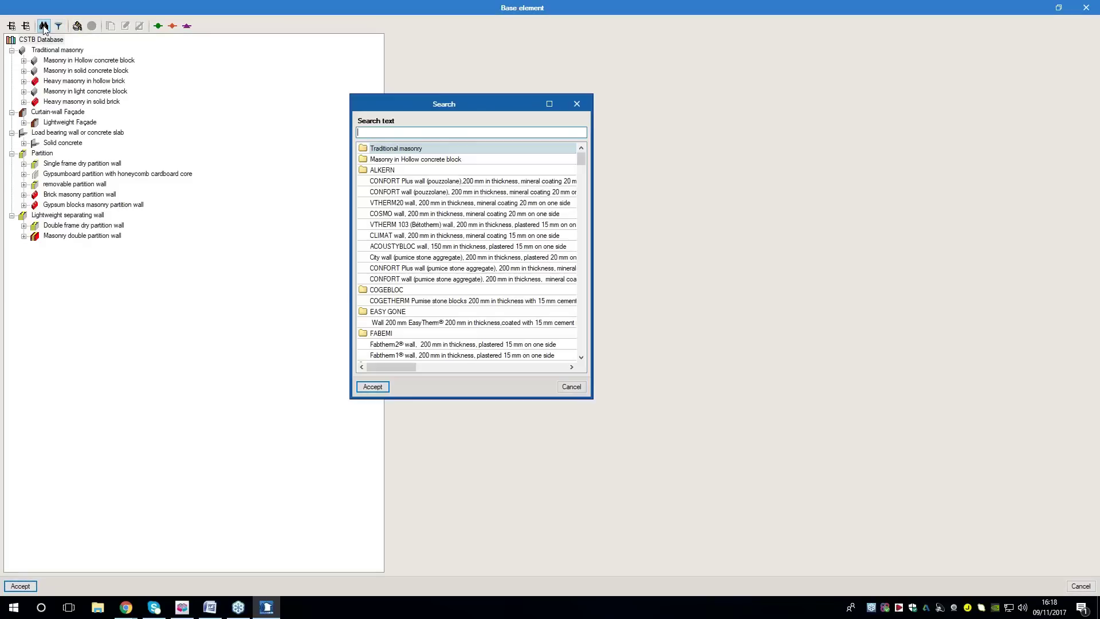
{"action": "type", "text": "concrete 17"}
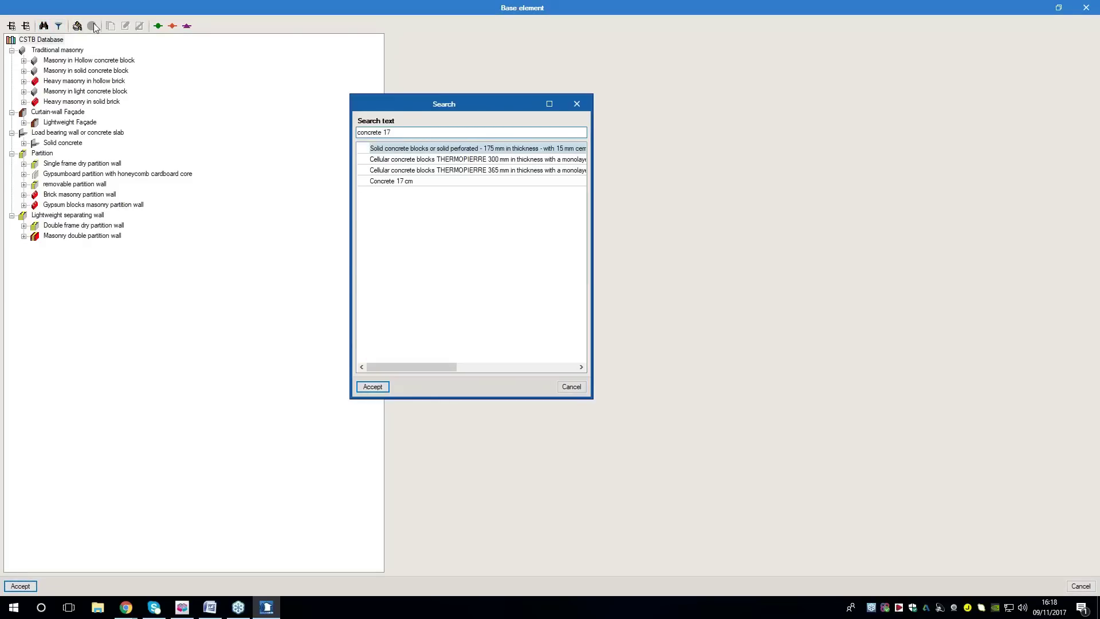
{"action": "double_click", "coordinate": [385, 181]}
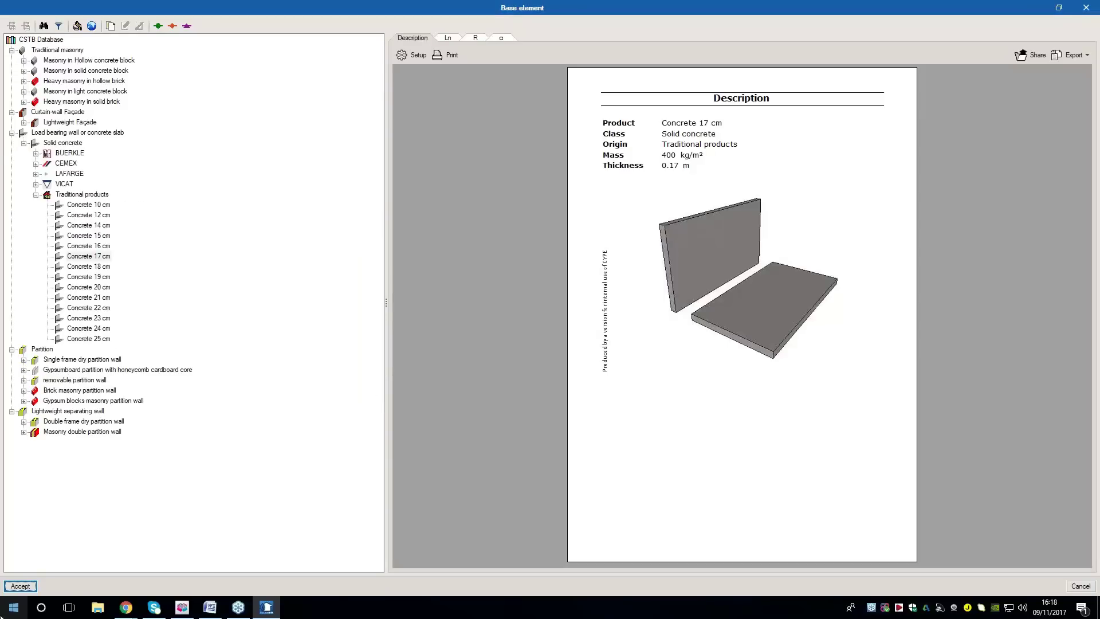
{"action": "left_click", "coordinate": [18, 587]}
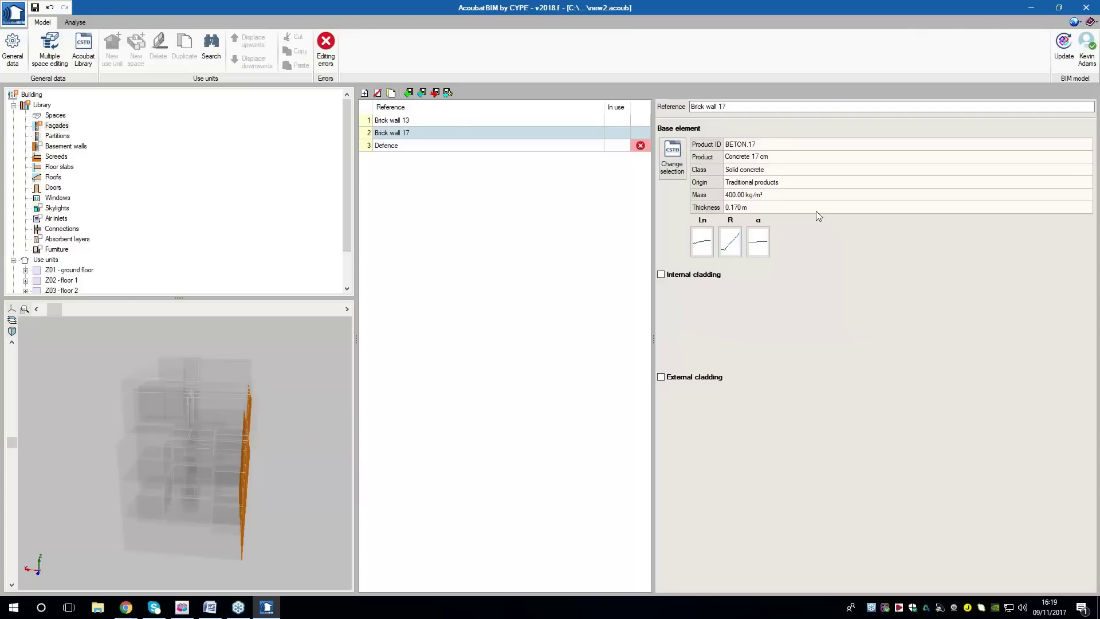
Add an internal cladding to Brick wall 17 using the traditional mineral wool lining Gypsum board BA10 fixed on frame, 6 dB performance
{"action": "mouse_move", "coordinate": [264, 411]}
{"action": "left_mouse_down"}
{"action": "mouse_move", "coordinate": [254, 415]}
{"action": "mouse_move", "coordinate": [280, 414]}
{"action": "left_mouse_up"}
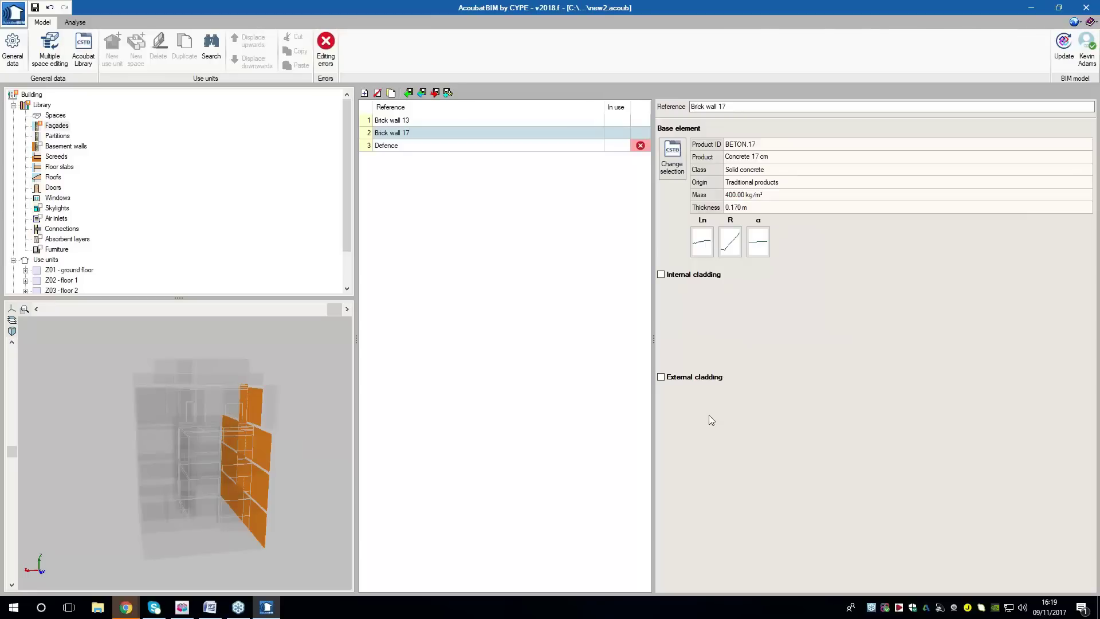
{"action": "left_click", "coordinate": [682, 275]}
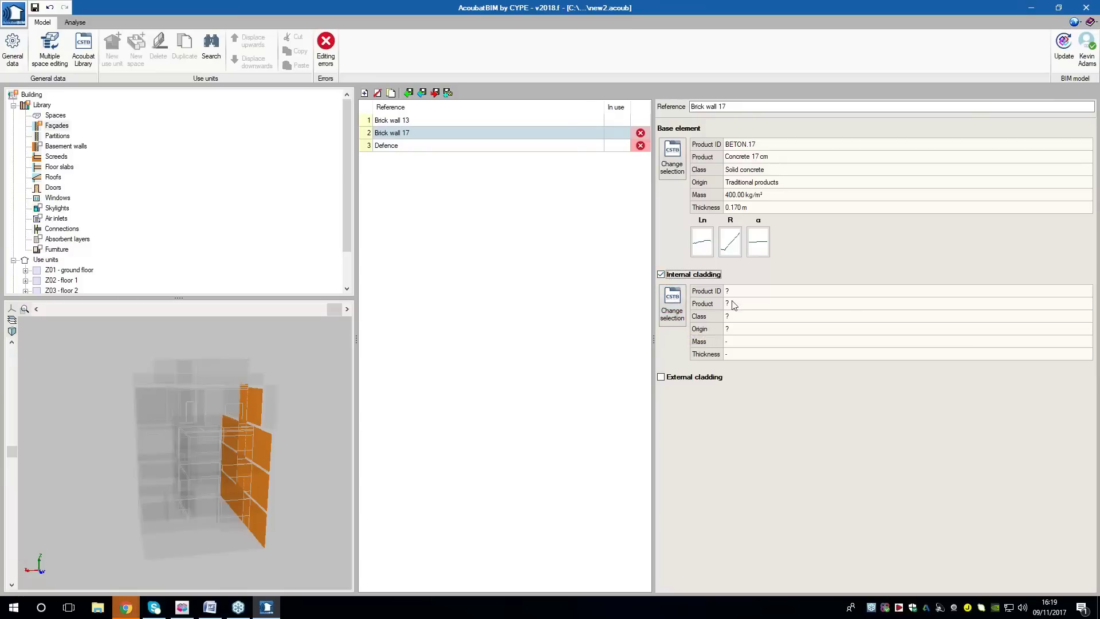
{"action": "left_click", "coordinate": [672, 305]}
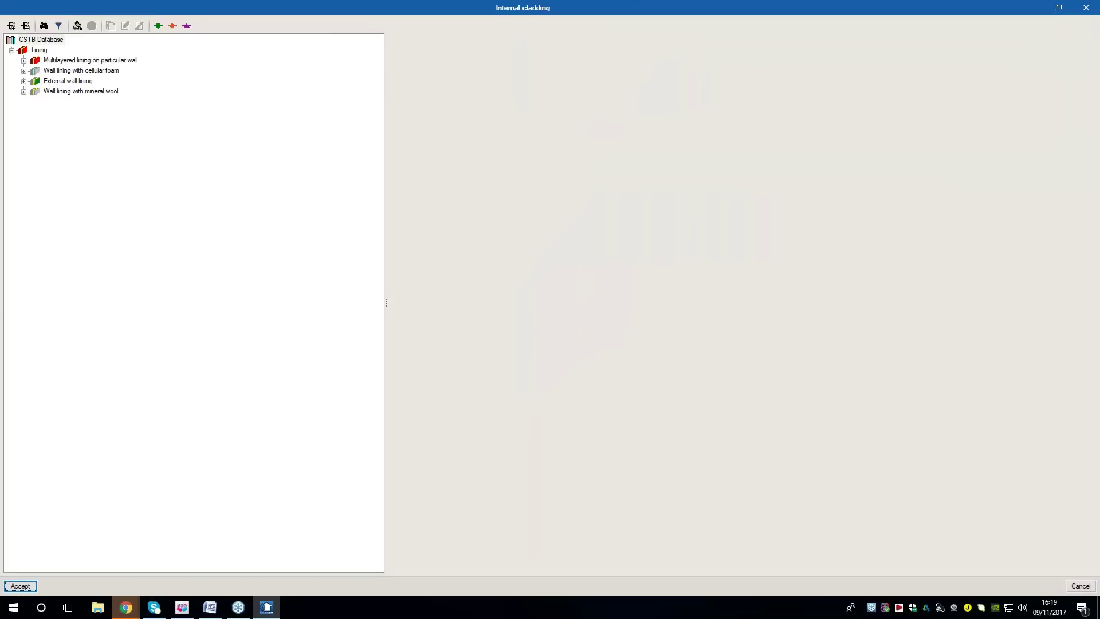
{"action": "left_click", "coordinate": [60, 92]}
{"action": "double_click", "coordinate": [61, 94]}
{"action": "double_click", "coordinate": [69, 132]}
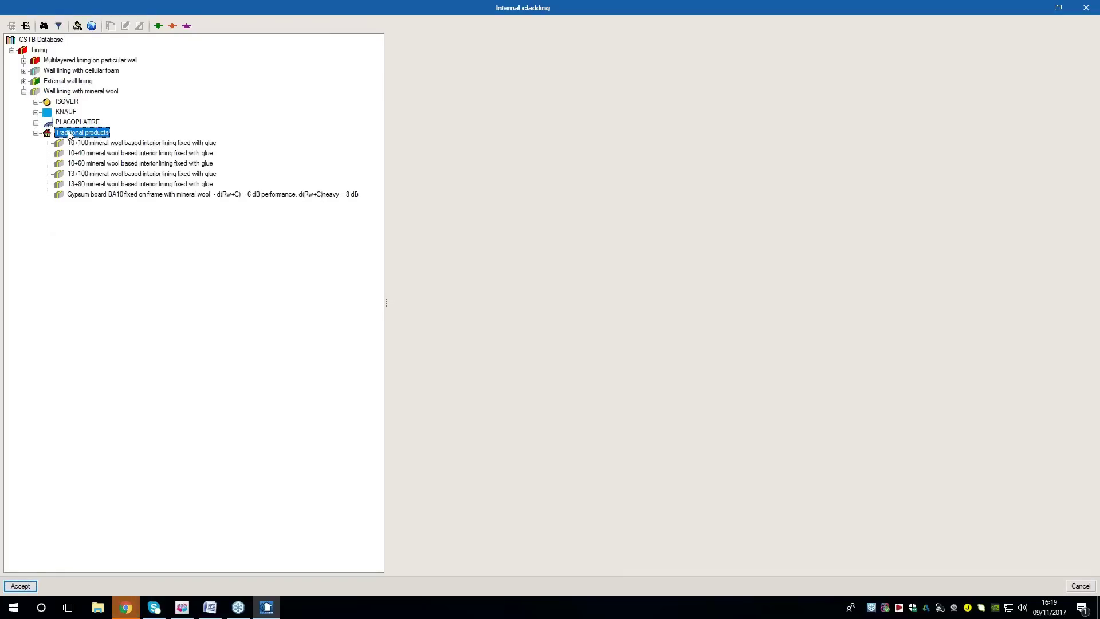
{"action": "left_click", "coordinate": [111, 196]}
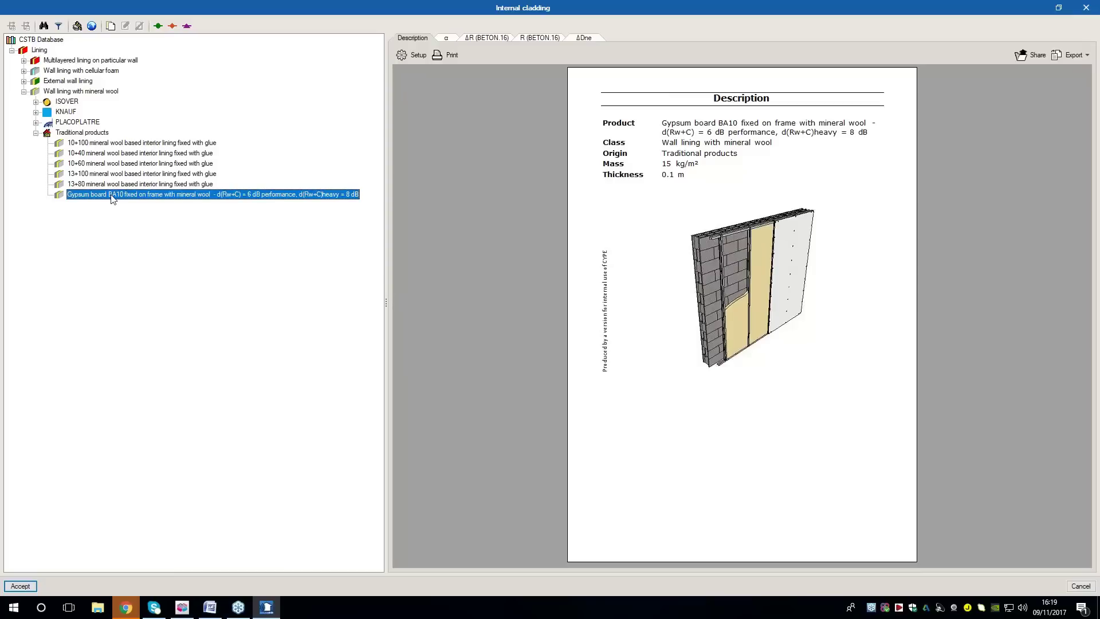
{"action": "left_click", "coordinate": [21, 585]}
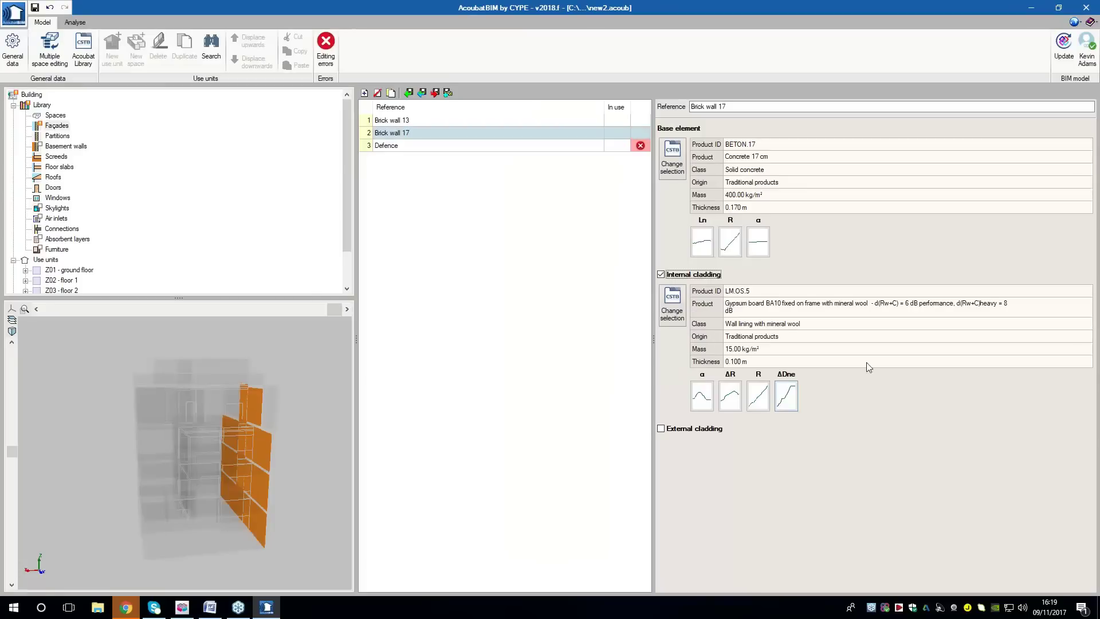
Search the base elements for "concrete 20 cm" and assign Concrete 20 cm to the Defence façade
{"action": "left_click", "coordinate": [427, 146]}
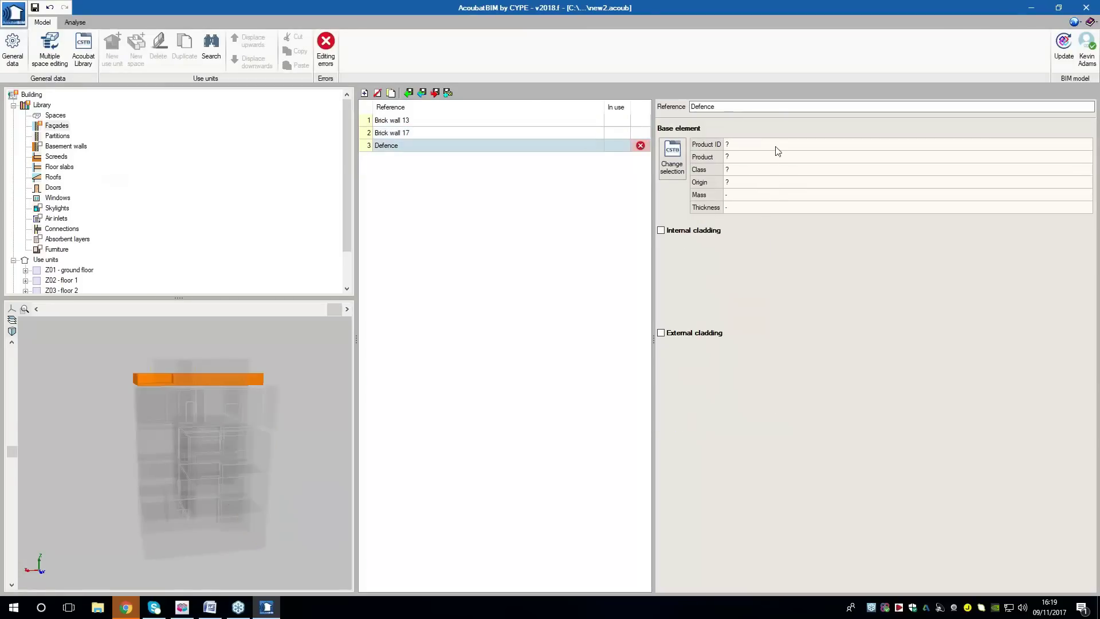
{"action": "left_click", "coordinate": [673, 162]}
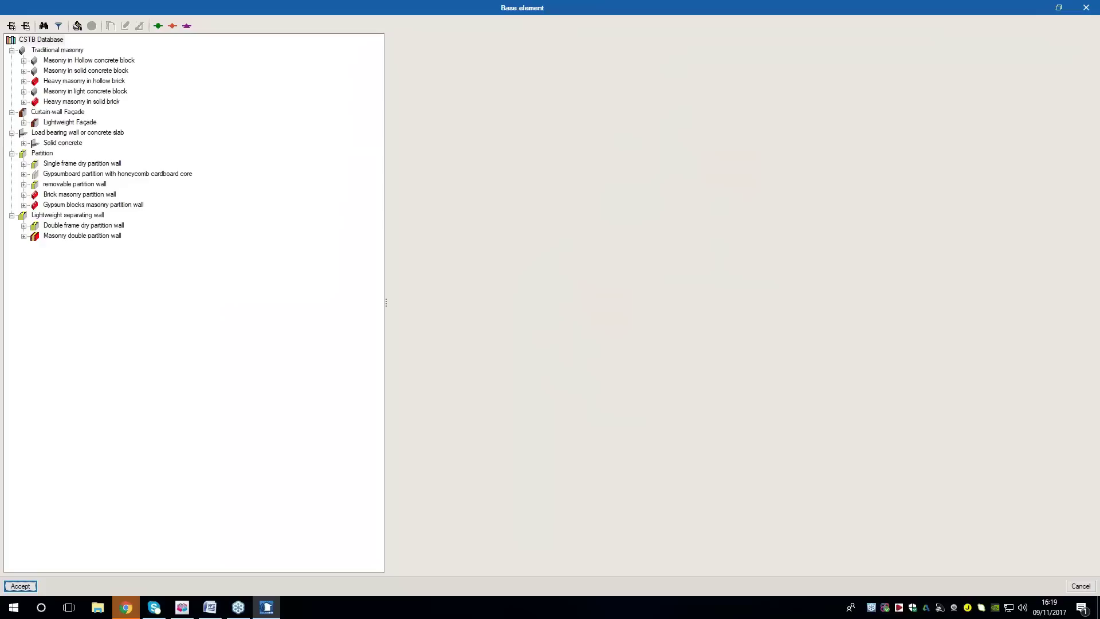
{"action": "left_click", "coordinate": [43, 27]}
{"action": "type", "text": "concre"}
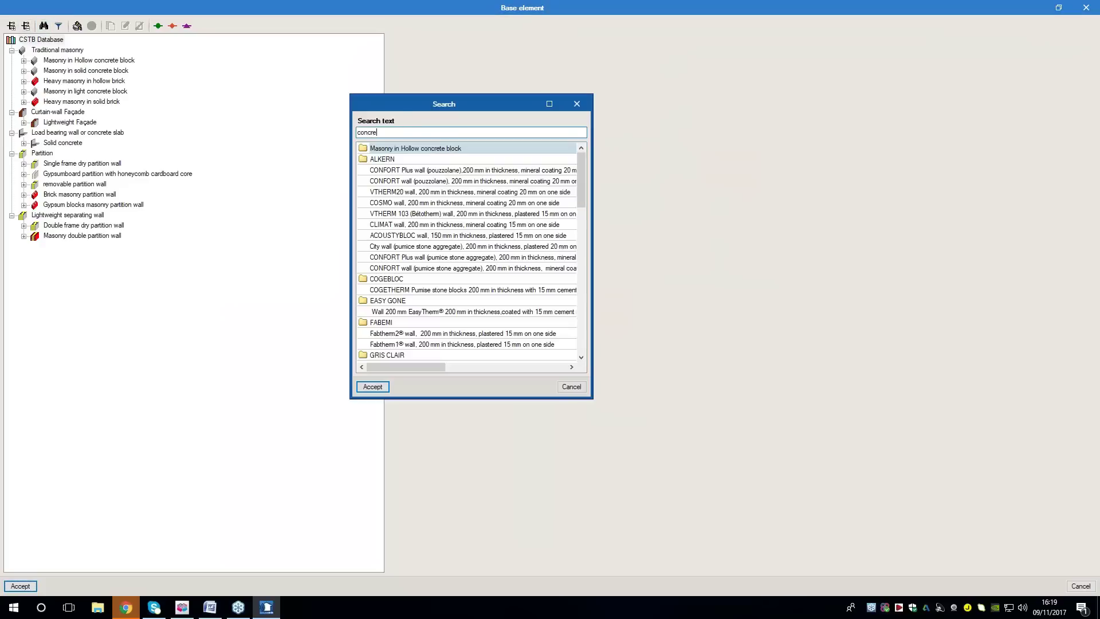
{"action": "type", "text": "te 20"}
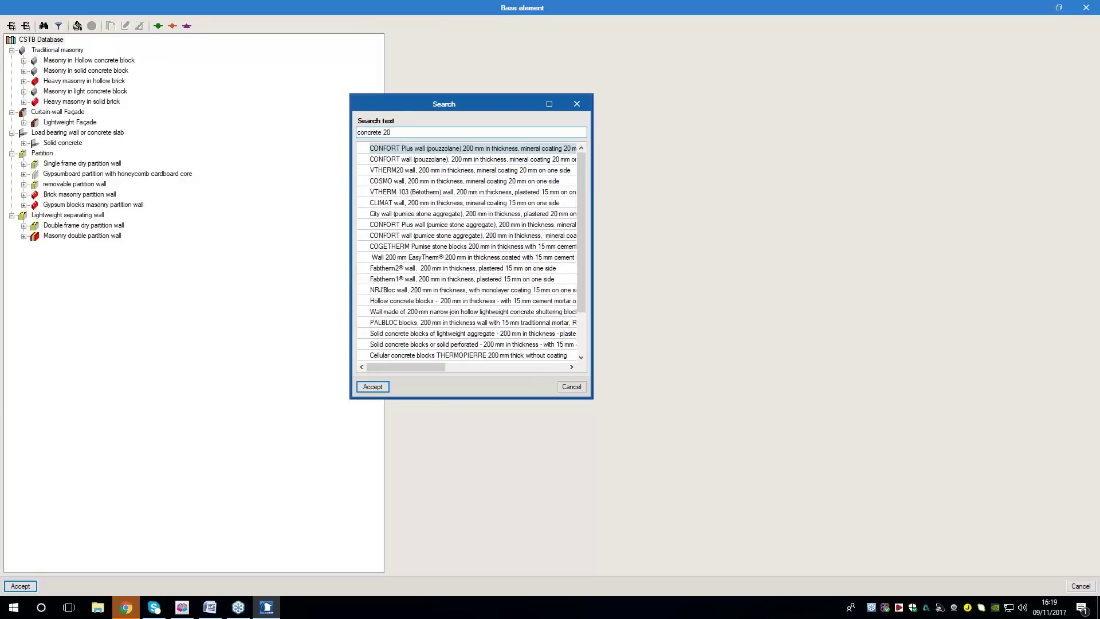
{"action": "type", "text": " cm"}
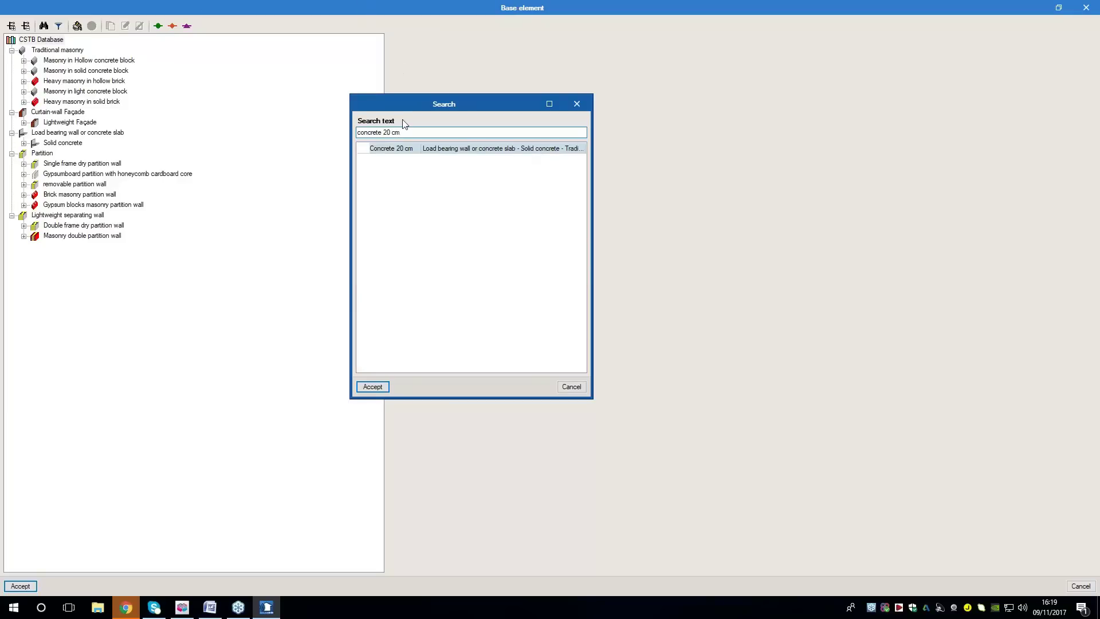
{"action": "double_click", "coordinate": [395, 149]}
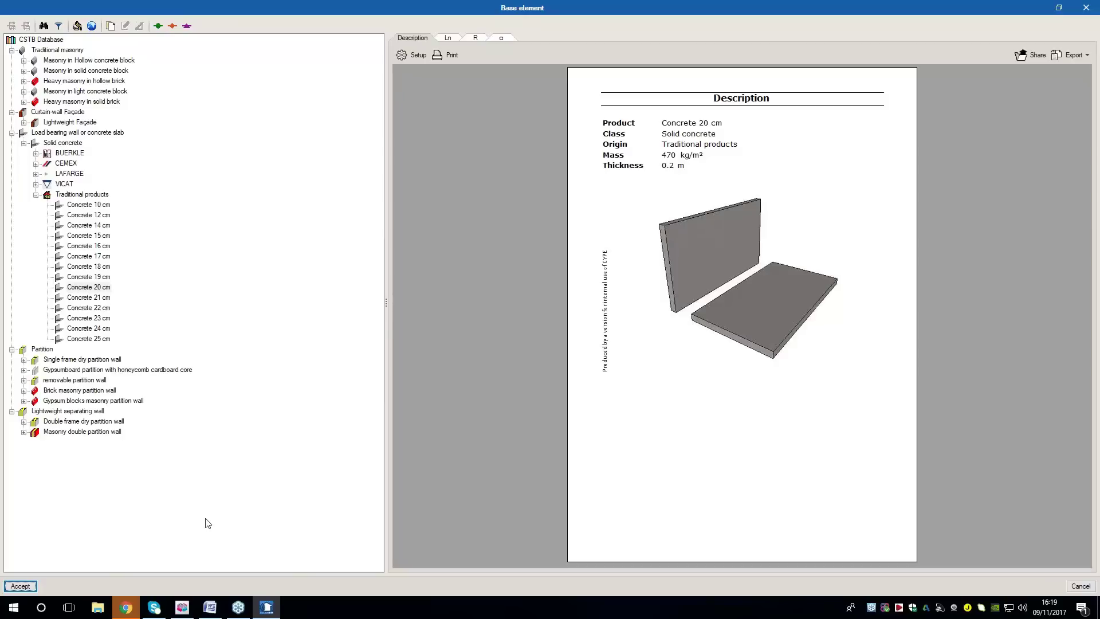
{"action": "left_click", "coordinate": [21, 585]}
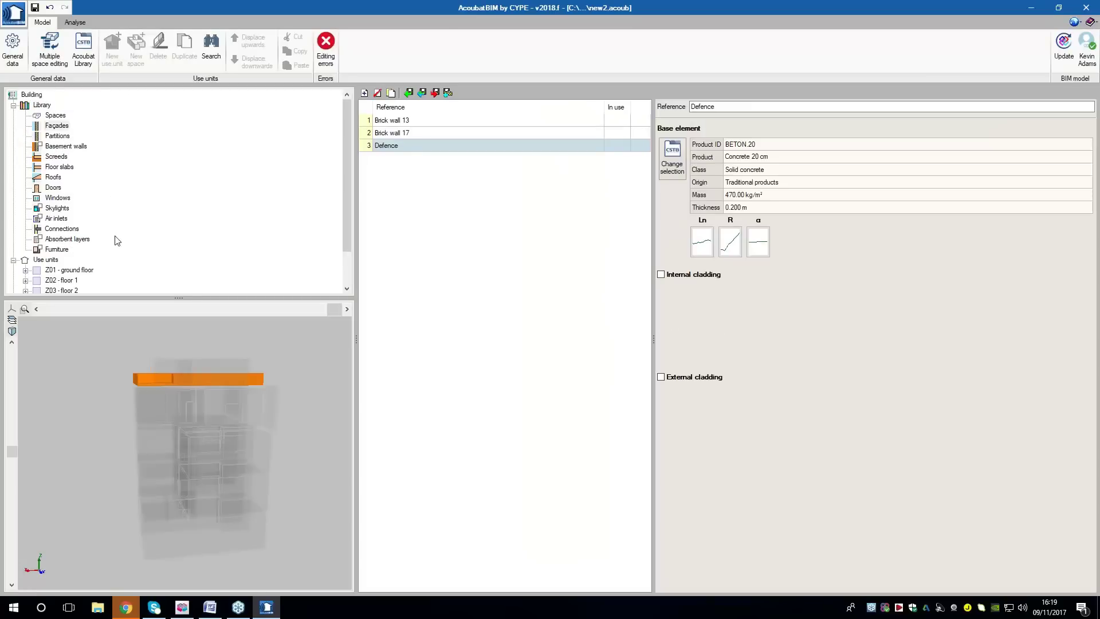
Review the products and model locations of the library's partitions, basement walls, screeds, floor slabs and doors
{"action": "left_click", "coordinate": [62, 137]}
{"action": "left_click", "coordinate": [64, 147]}
{"action": "left_click", "coordinate": [59, 157]}
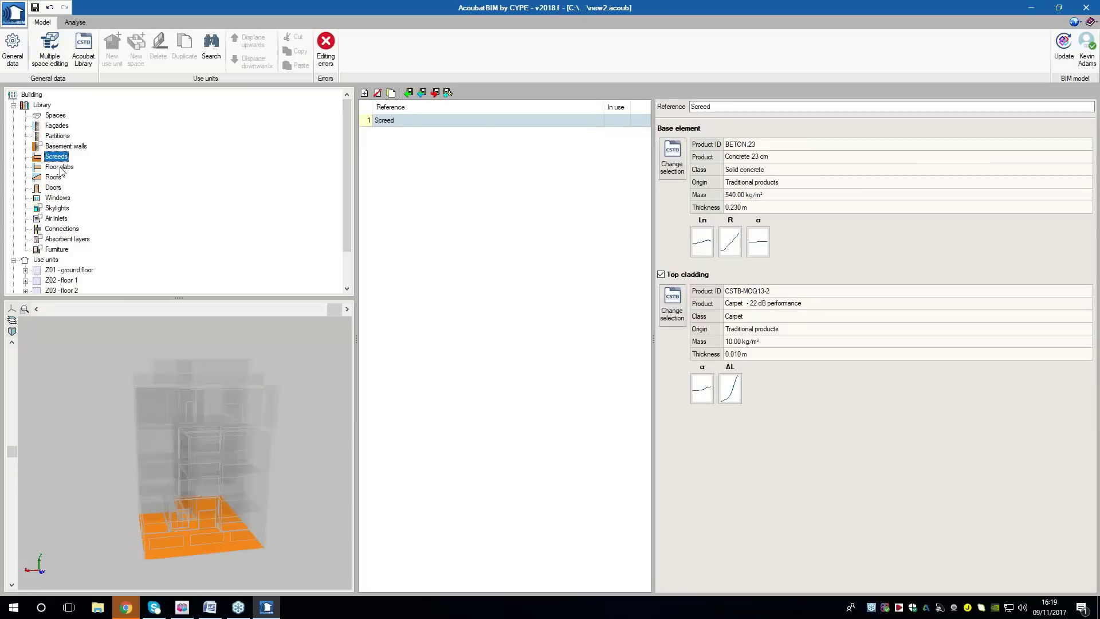
{"action": "left_click", "coordinate": [60, 167]}
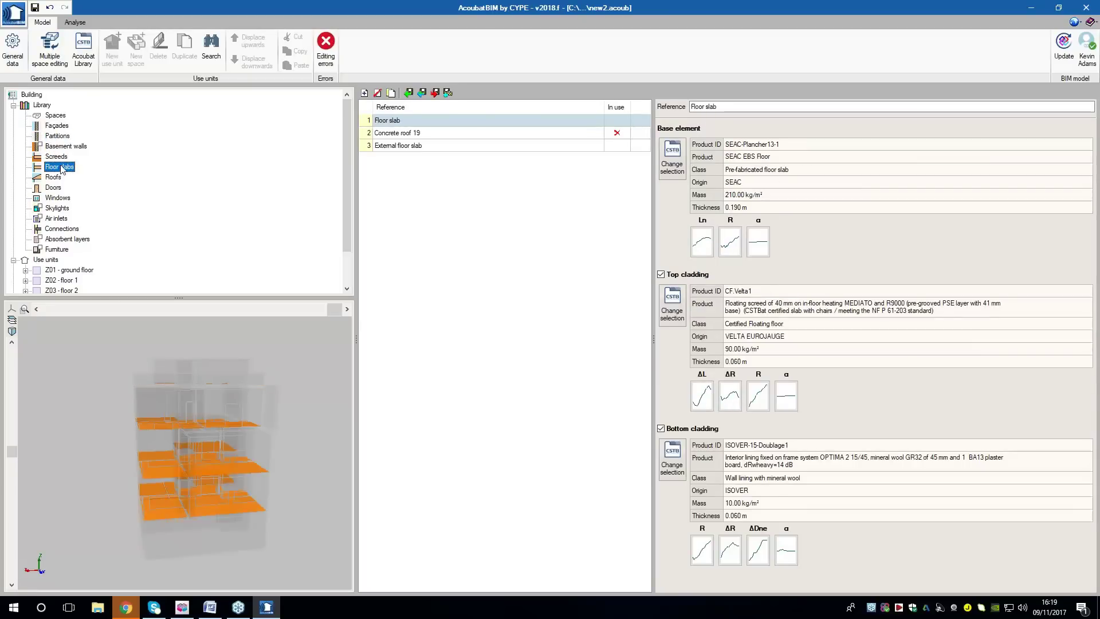
{"action": "left_click", "coordinate": [57, 137]}
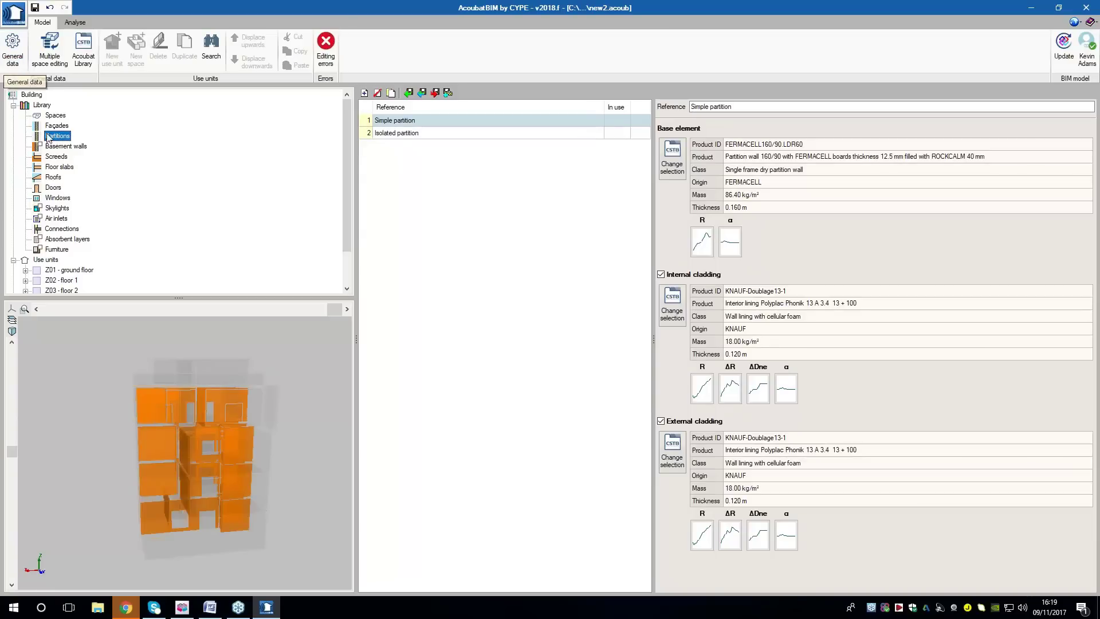
{"action": "left_click", "coordinate": [61, 167]}
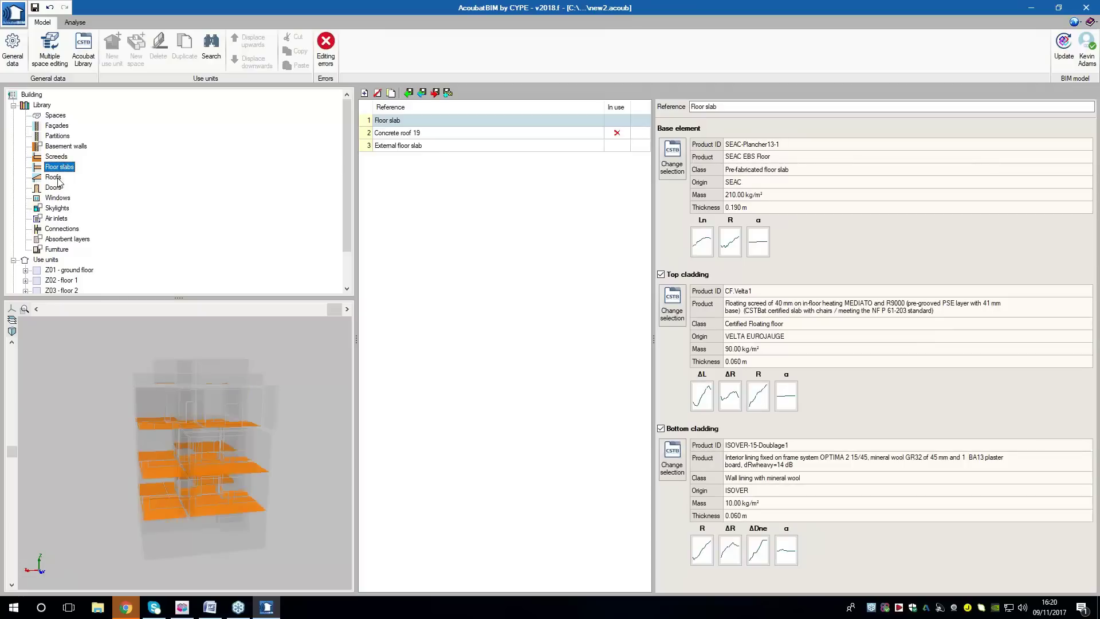
{"action": "left_click", "coordinate": [53, 188]}
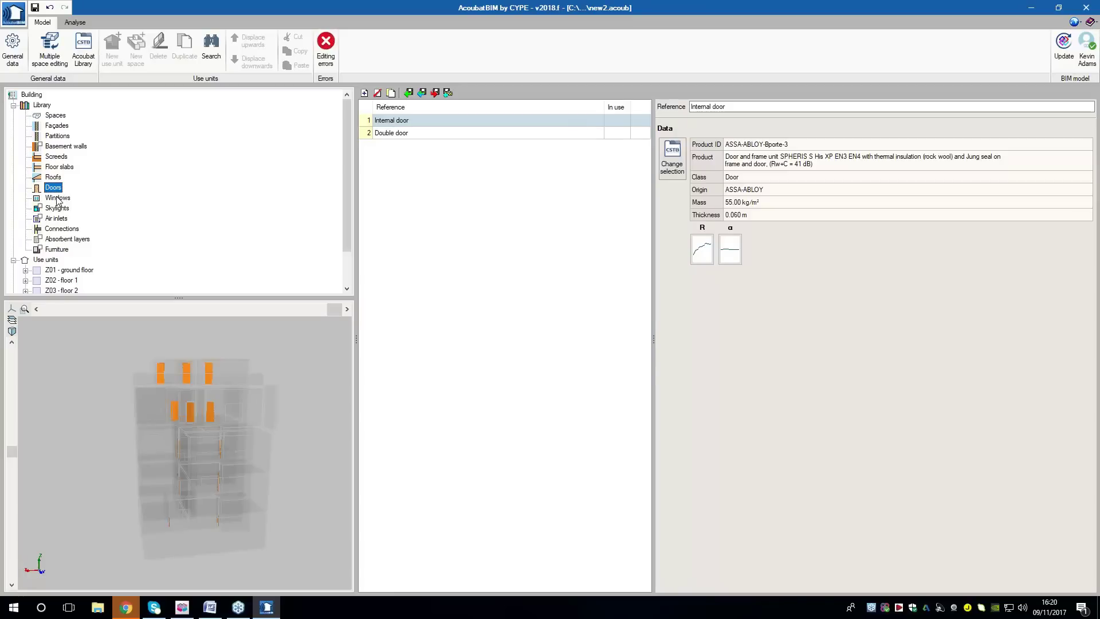
{"action": "middle_click_drag", "start_coordinate": [204, 431], "coordinate": [146, 361]}
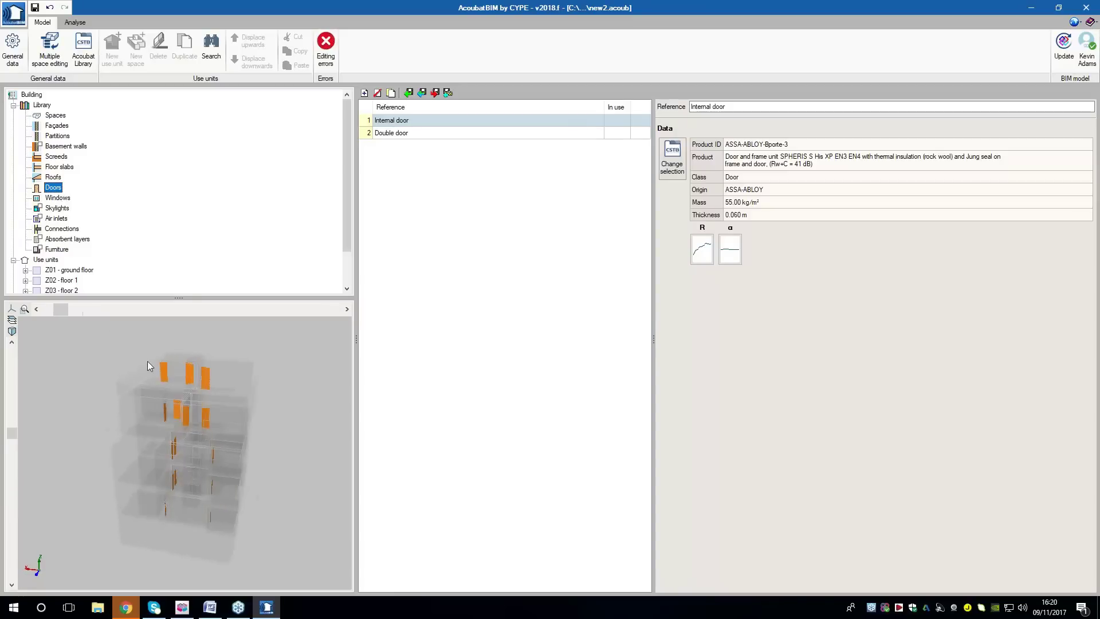
Display the whole building, examine its exterior in the 3D model from several angles, and show the library's air inlets
{"action": "left_click", "coordinate": [24, 96]}
{"action": "middle_click_drag", "start_coordinate": [166, 478], "coordinate": [227, 474]}
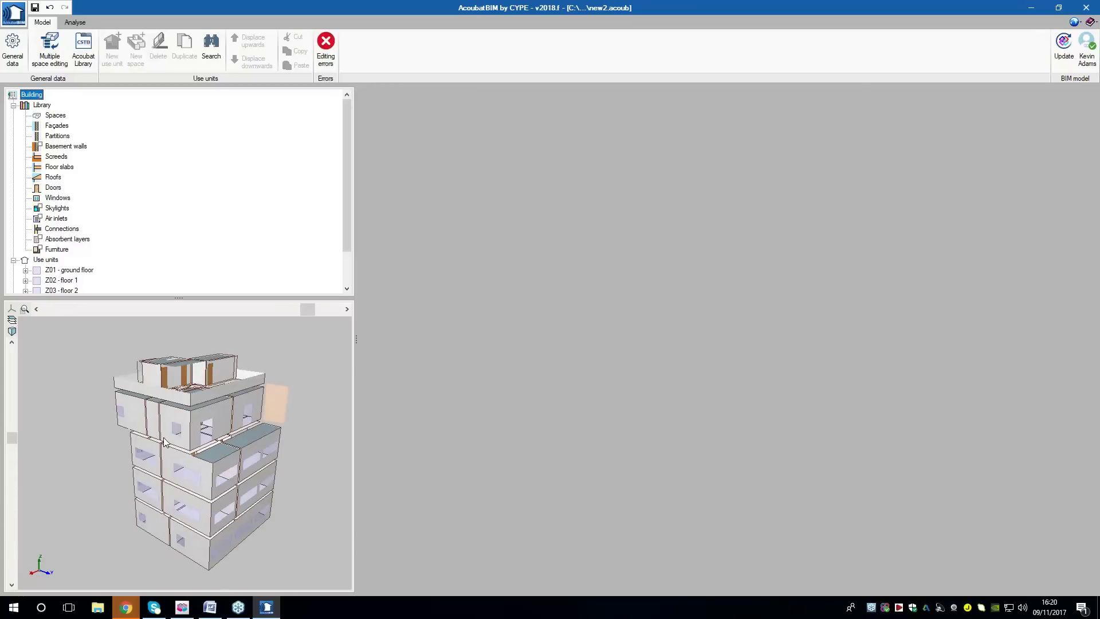
{"action": "middle_click_drag", "start_coordinate": [203, 555], "coordinate": [246, 478]}
{"action": "middle_click_drag", "start_coordinate": [185, 504], "coordinate": [187, 450]}
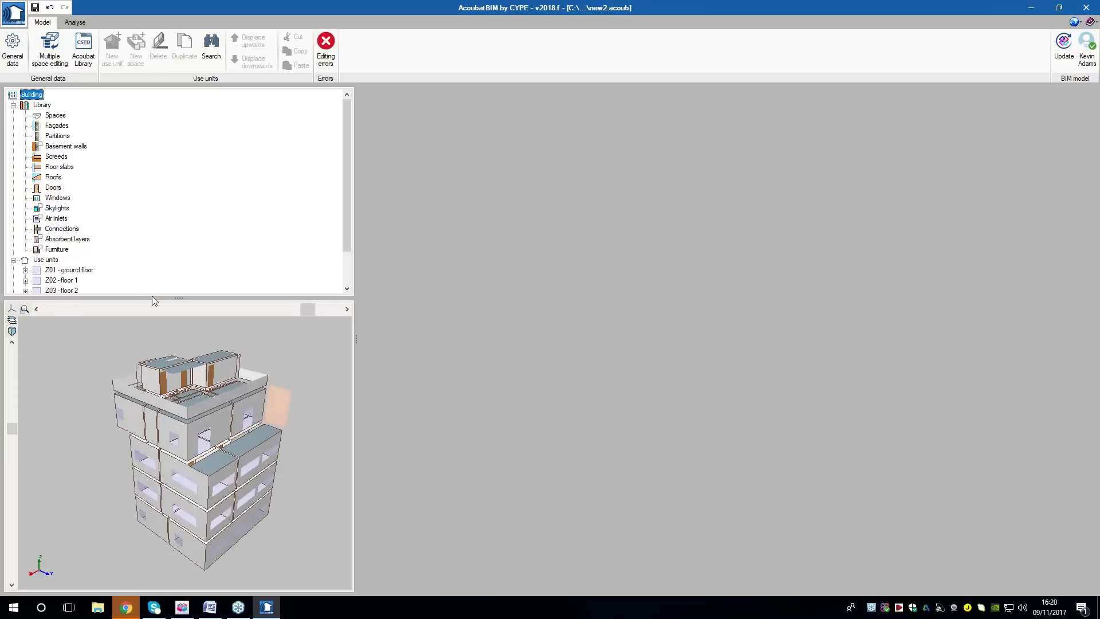
{"action": "left_click", "coordinate": [56, 219]}
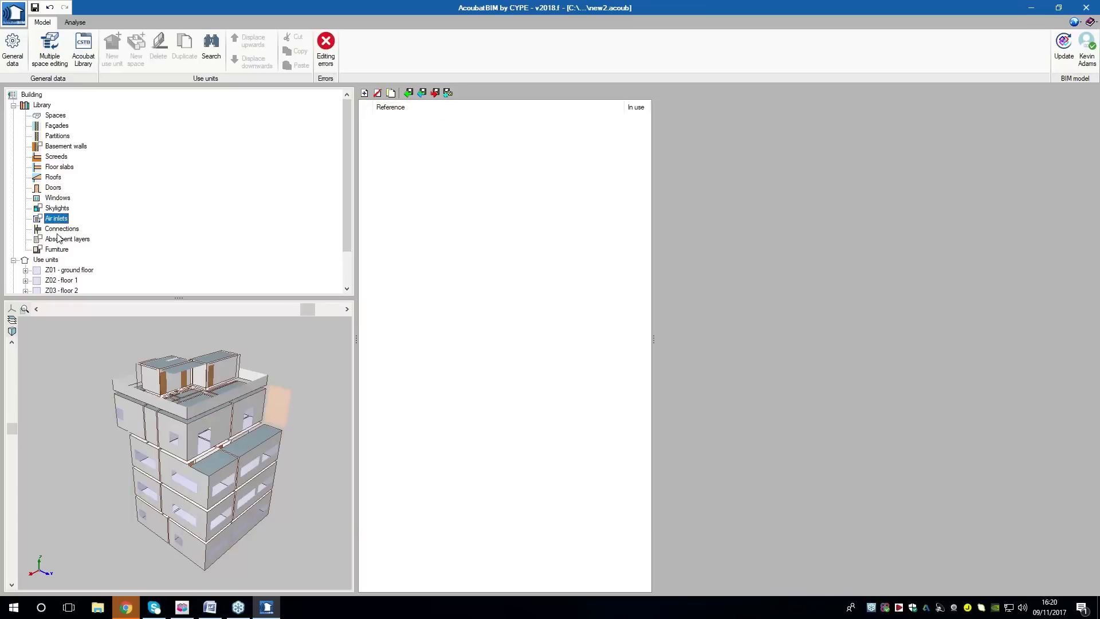
Add an air inlet named Air Inlet based on the uncertified product "Air inlet in window frame - Dn,e,w + Ctr = 36 dB for Mod 15 and 22"
{"action": "left_click", "coordinate": [365, 94]}
{"action": "type", "text": "Air Inlet"}
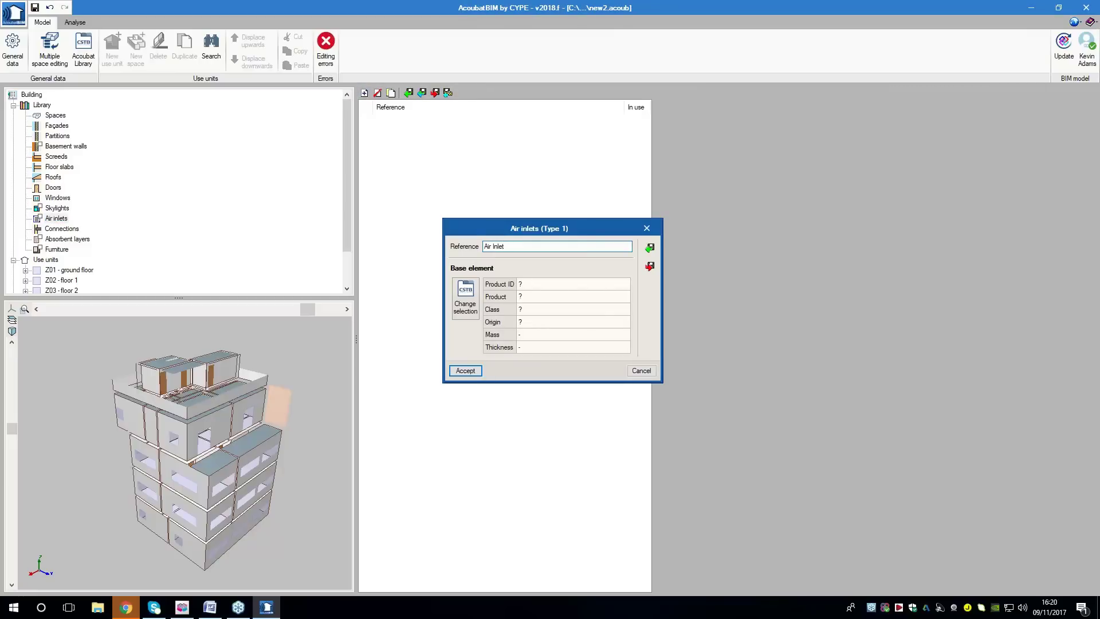
{"action": "left_click", "coordinate": [465, 295]}
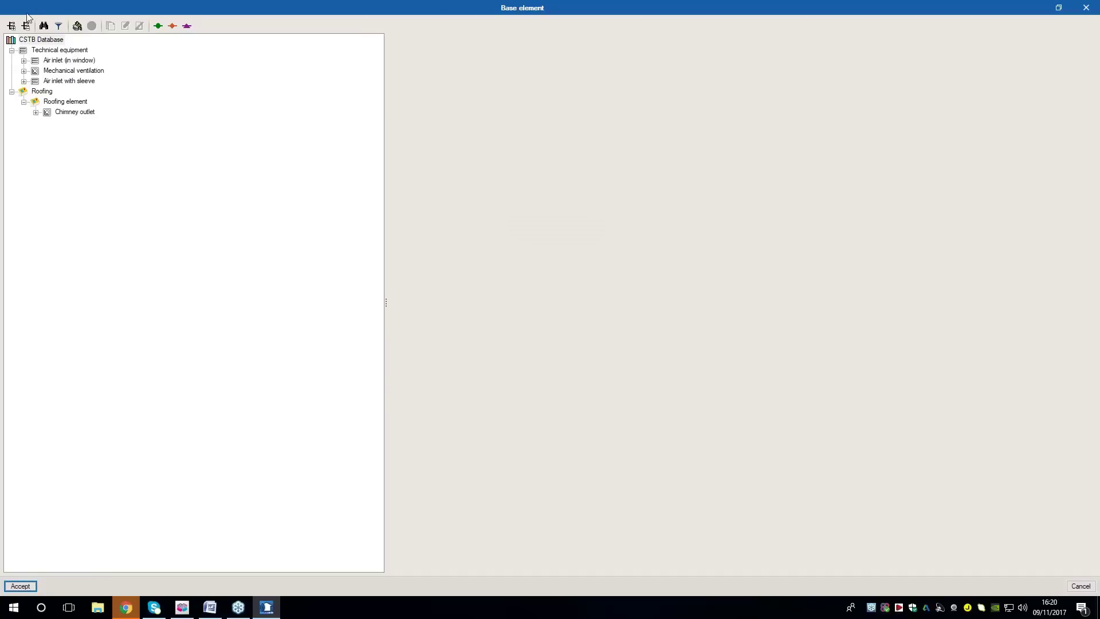
{"action": "left_click", "coordinate": [44, 26]}
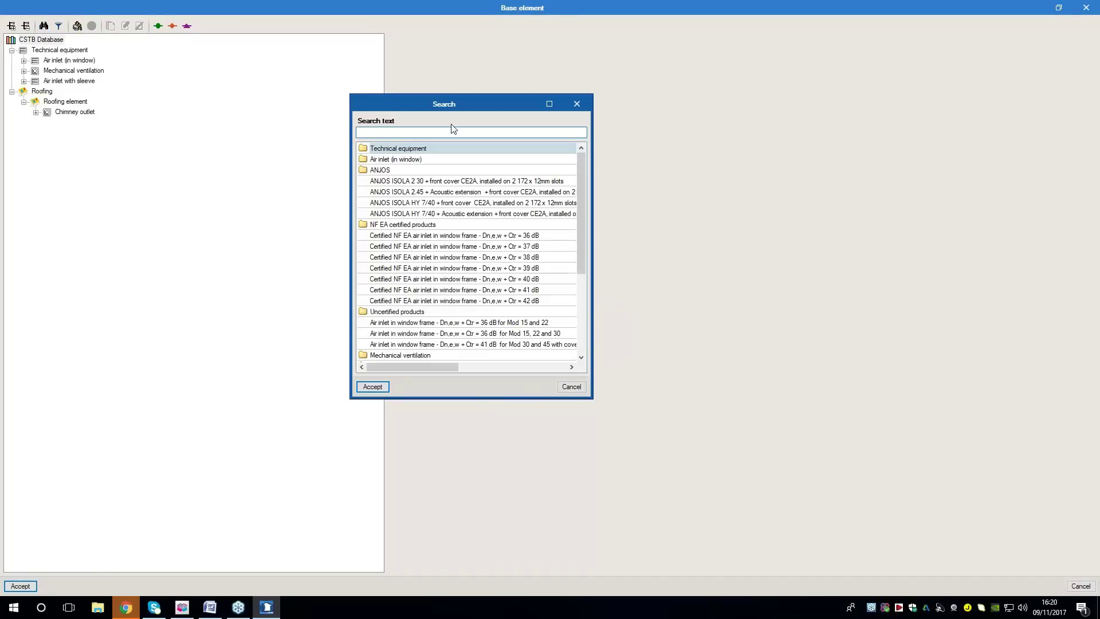
{"action": "type", "text": "Win"}
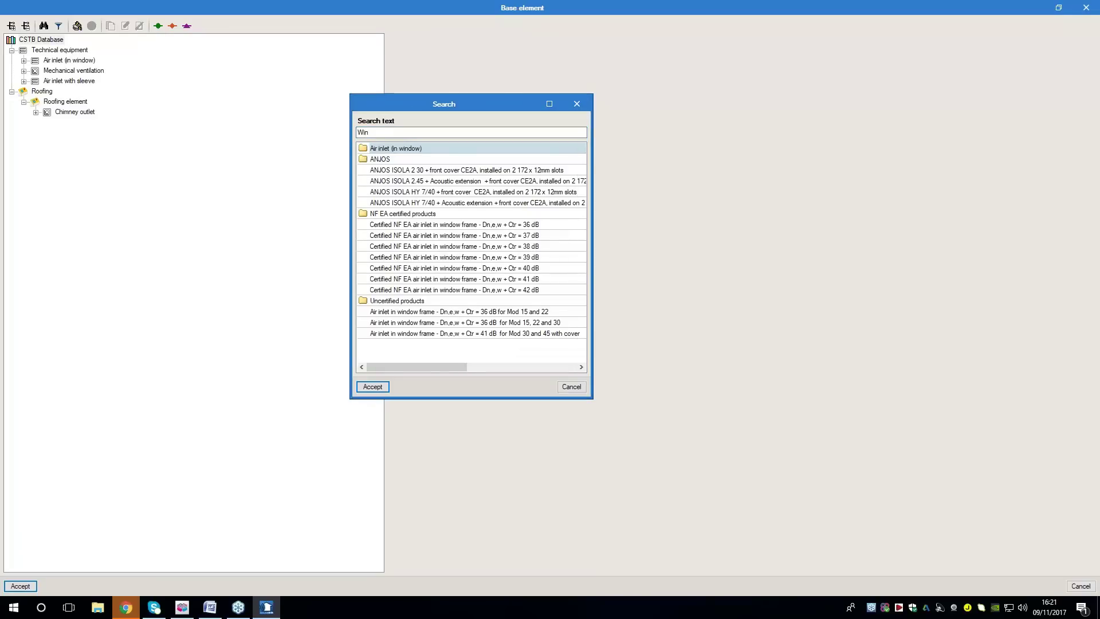
{"action": "left_click", "coordinate": [532, 312]}
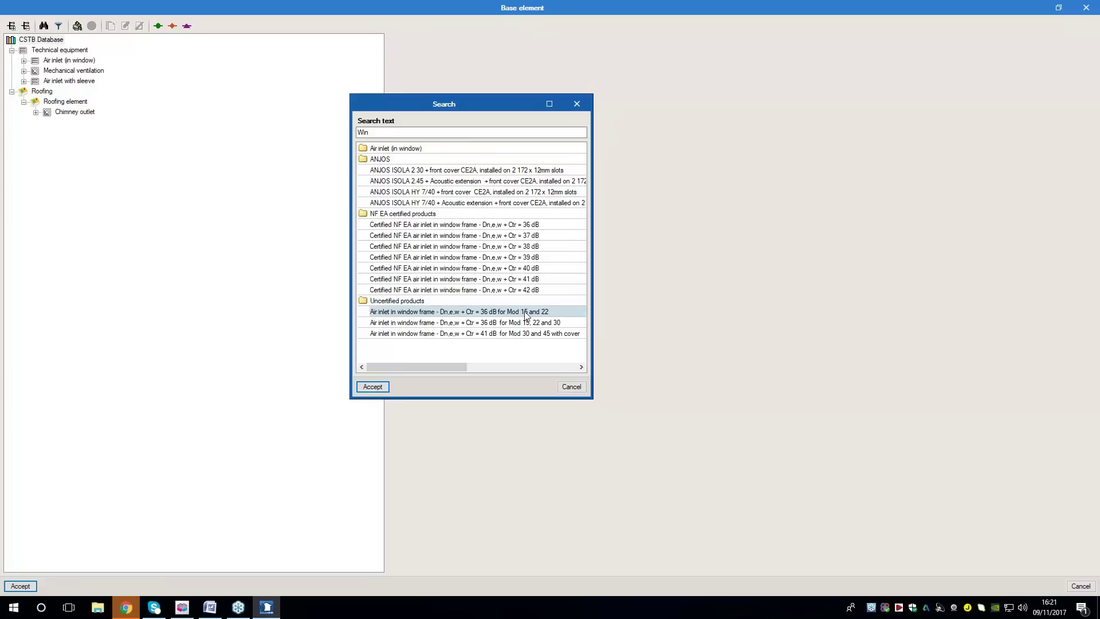
{"action": "double_click", "coordinate": [473, 312]}
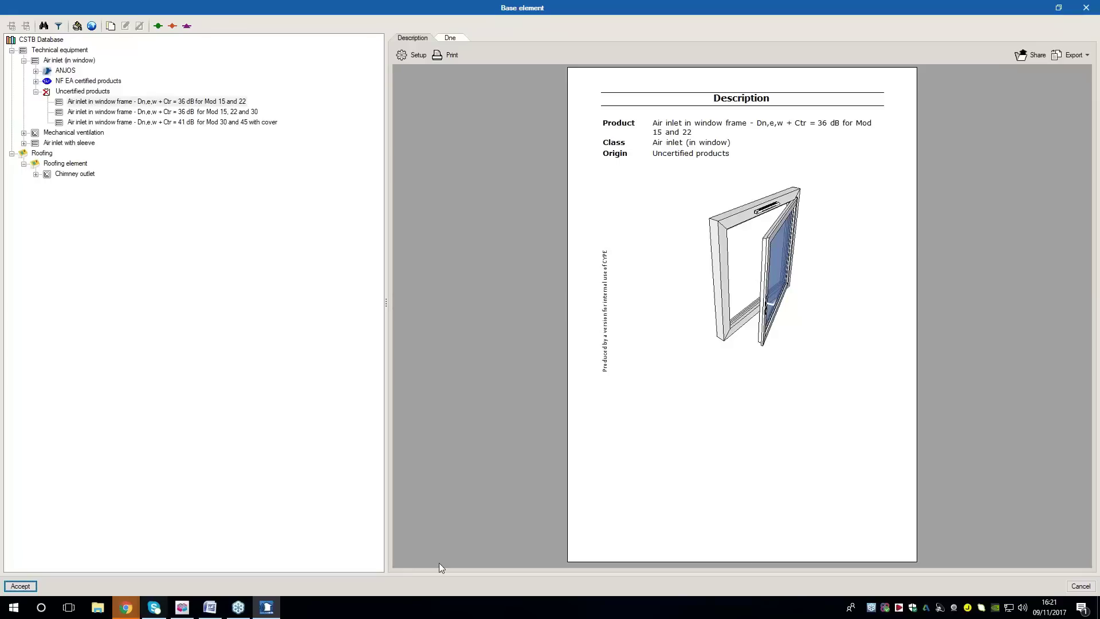
{"action": "left_click", "coordinate": [17, 586]}
{"action": "left_click", "coordinate": [474, 413]}
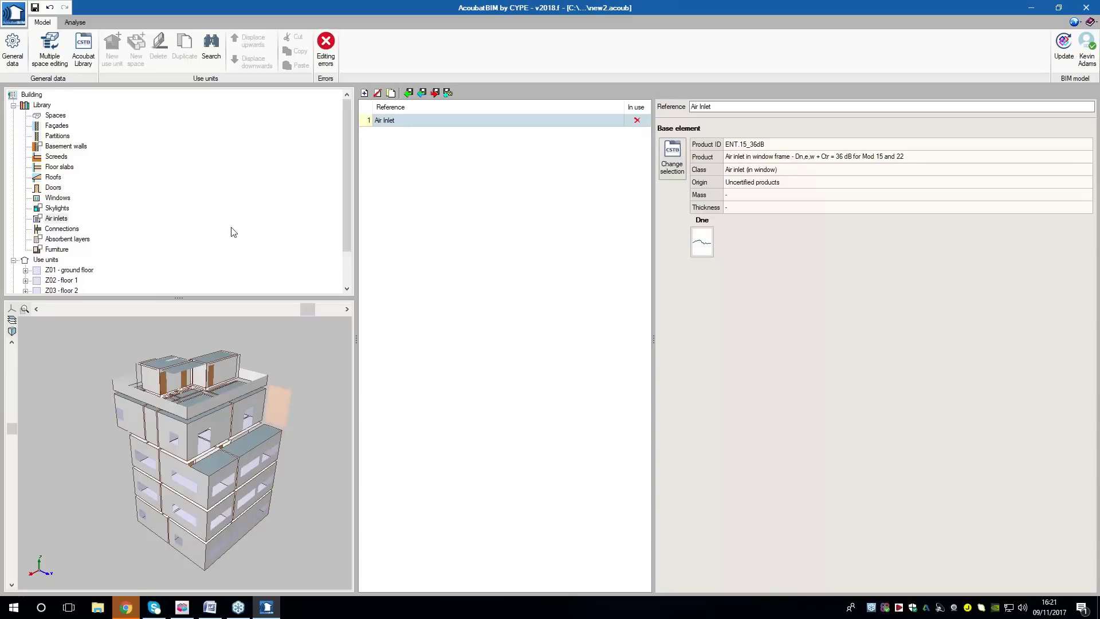
Add a furniture item named Empty Seats to the library, based on the traditional 3D element product Empty seats
{"action": "left_click", "coordinate": [53, 250]}
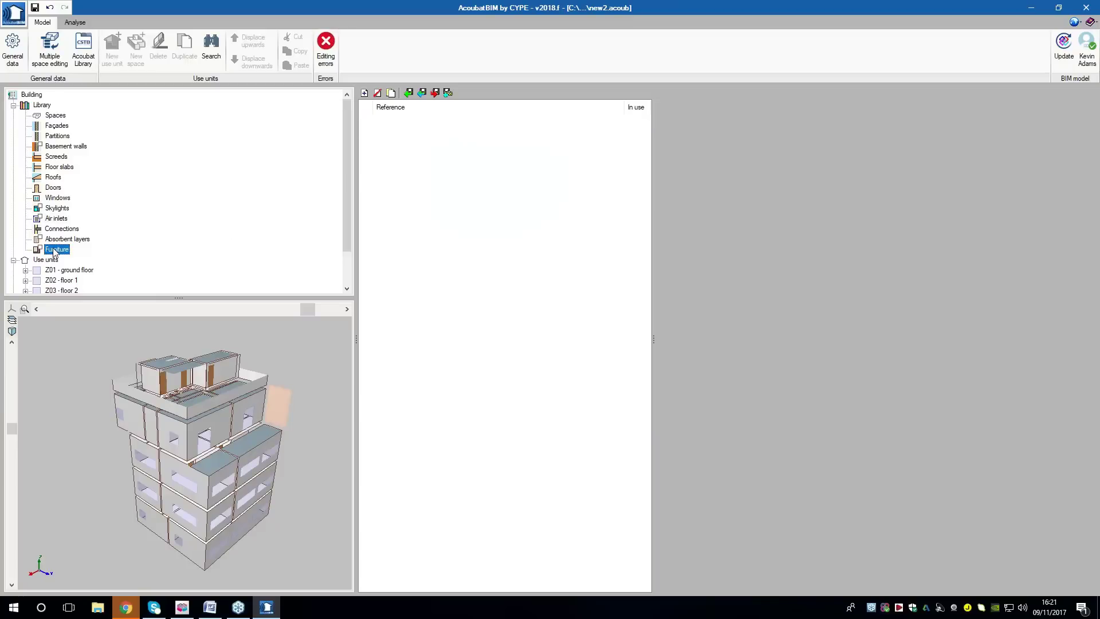
{"action": "left_click", "coordinate": [364, 93]}
{"action": "type", "text": "Em"}
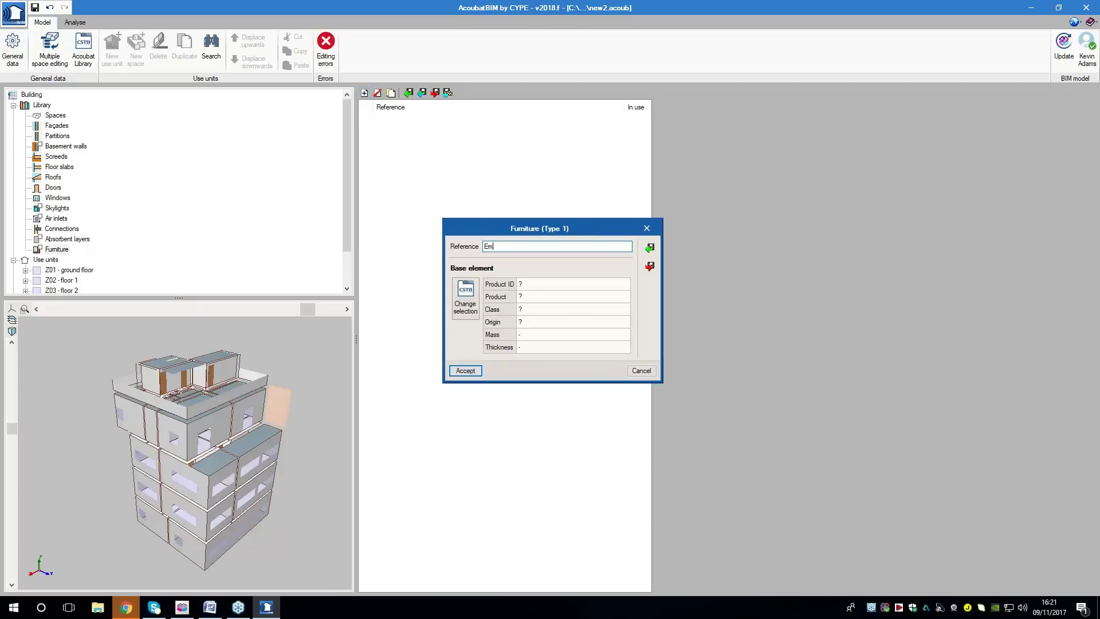
{"action": "type", "text": "pty Seats"}
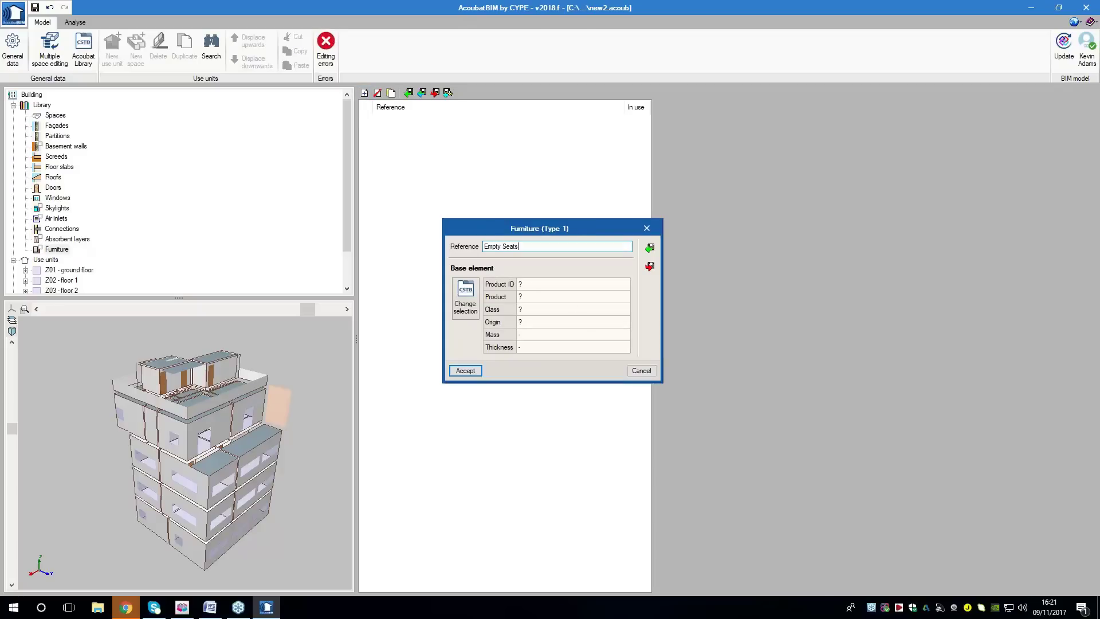
{"action": "left_click", "coordinate": [468, 307]}
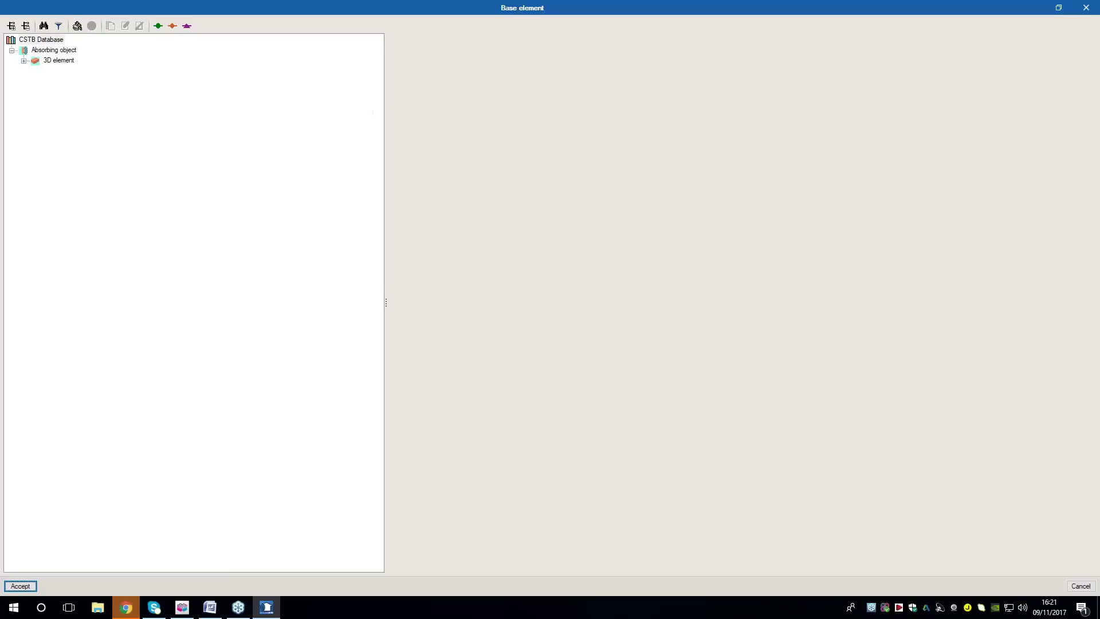
{"action": "left_click", "coordinate": [24, 61]}
{"action": "left_click", "coordinate": [36, 81]}
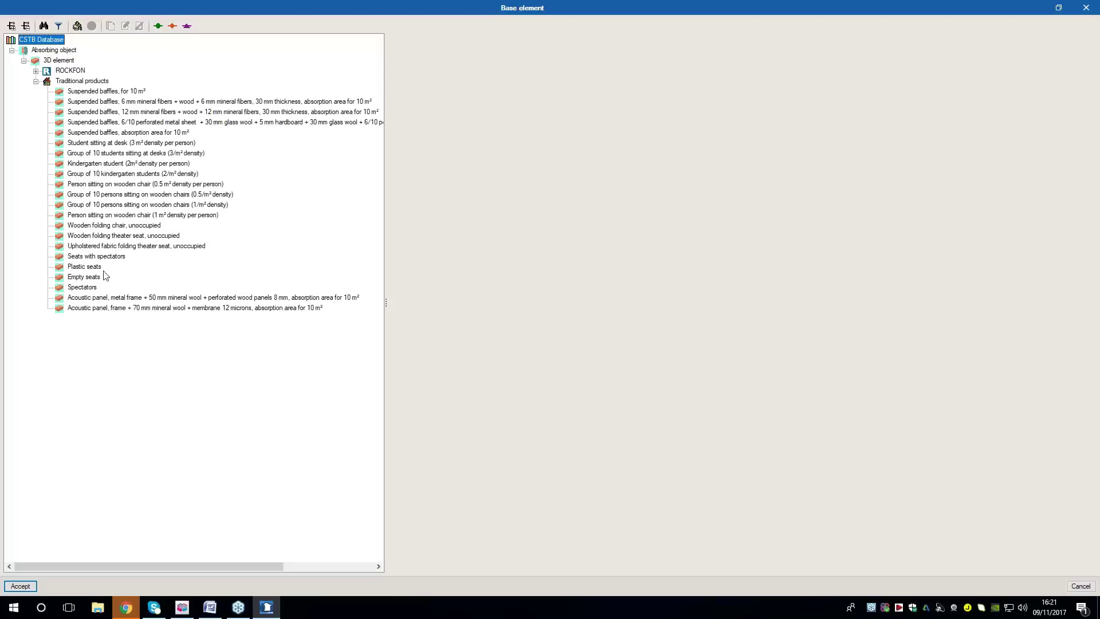
{"action": "left_click", "coordinate": [84, 277]}
{"action": "left_click", "coordinate": [20, 585]}
{"action": "left_click", "coordinate": [465, 414]}
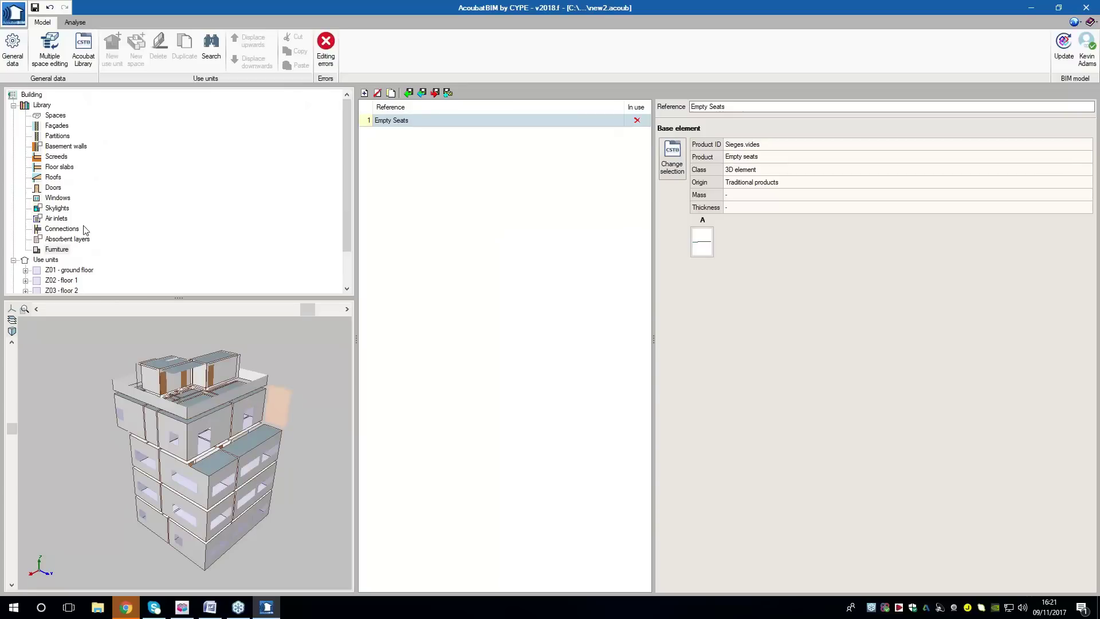
Enlarge the project tree and open the Dining room space of the Z01 ground floor use unit with its elements listed
{"action": "scroll", "coordinate": [81, 198], "scroll_direction": "down", "scroll_amount": 2}
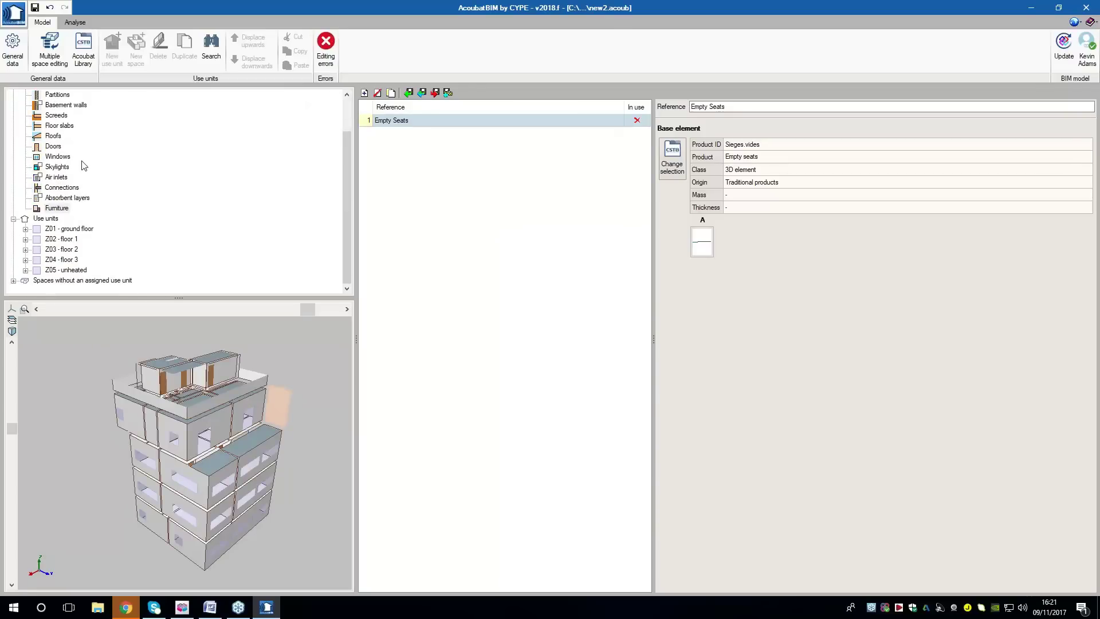
{"action": "scroll", "coordinate": [48, 225], "scroll_direction": "up", "scroll_amount": 2}
{"action": "scroll", "coordinate": [48, 224], "scroll_direction": "down", "scroll_amount": 2}
{"action": "left_click_drag", "start_coordinate": [179, 298], "coordinate": [179, 393]}
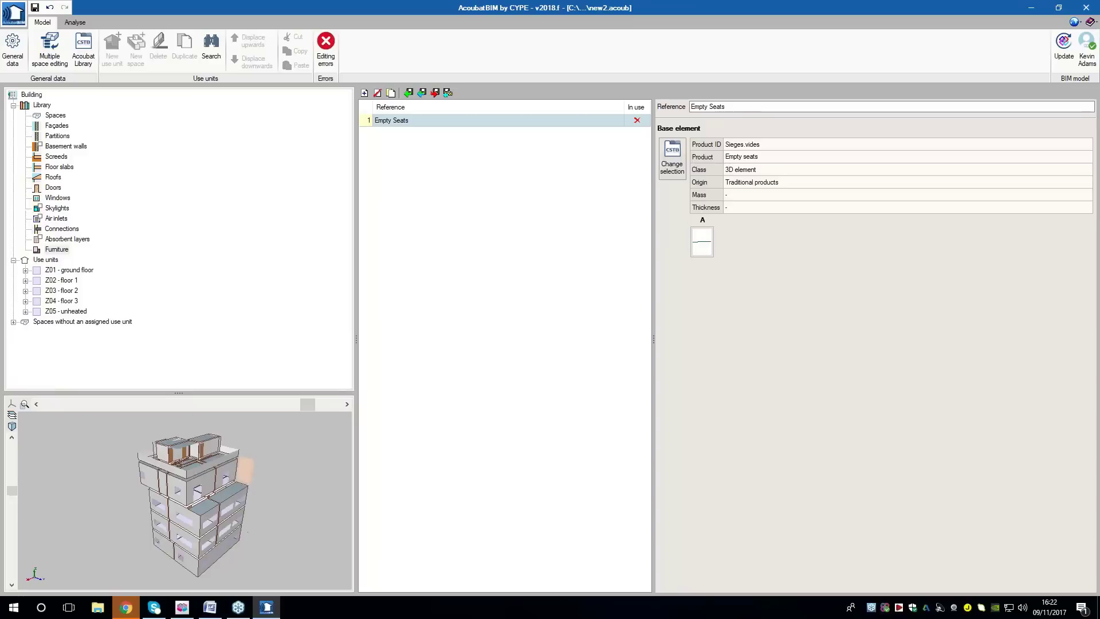
{"action": "left_click", "coordinate": [47, 260]}
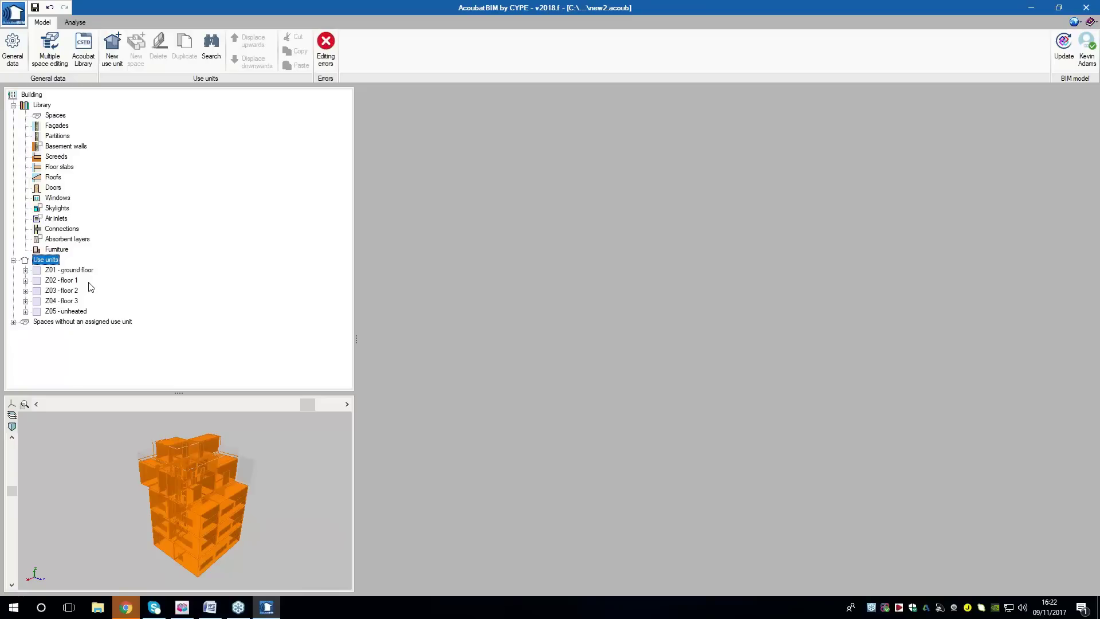
{"action": "left_click", "coordinate": [69, 271]}
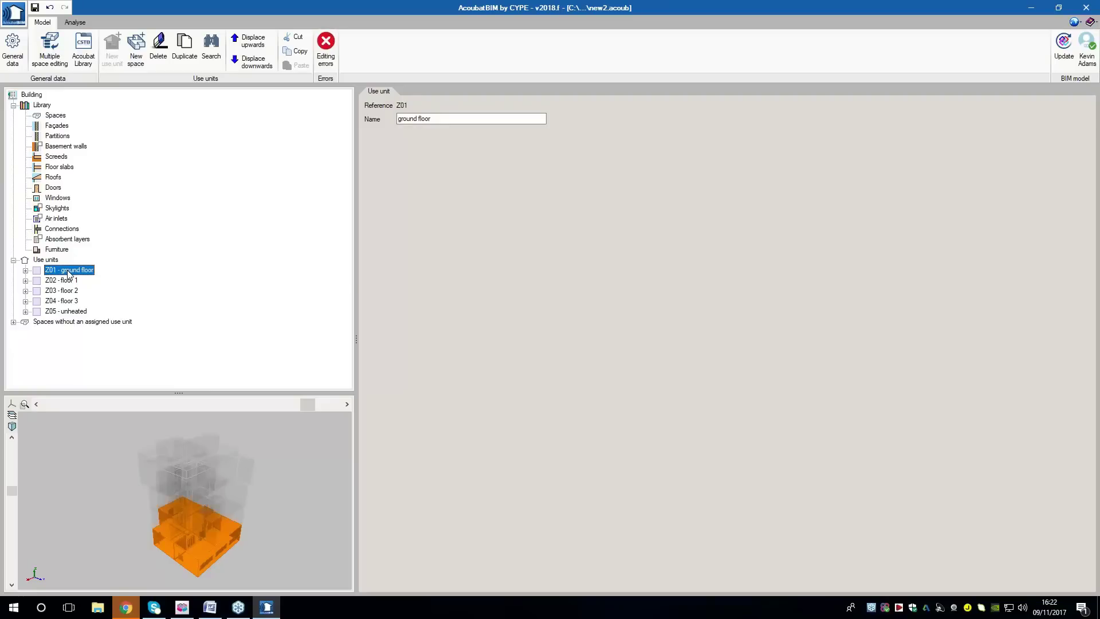
{"action": "double_click", "coordinate": [68, 271]}
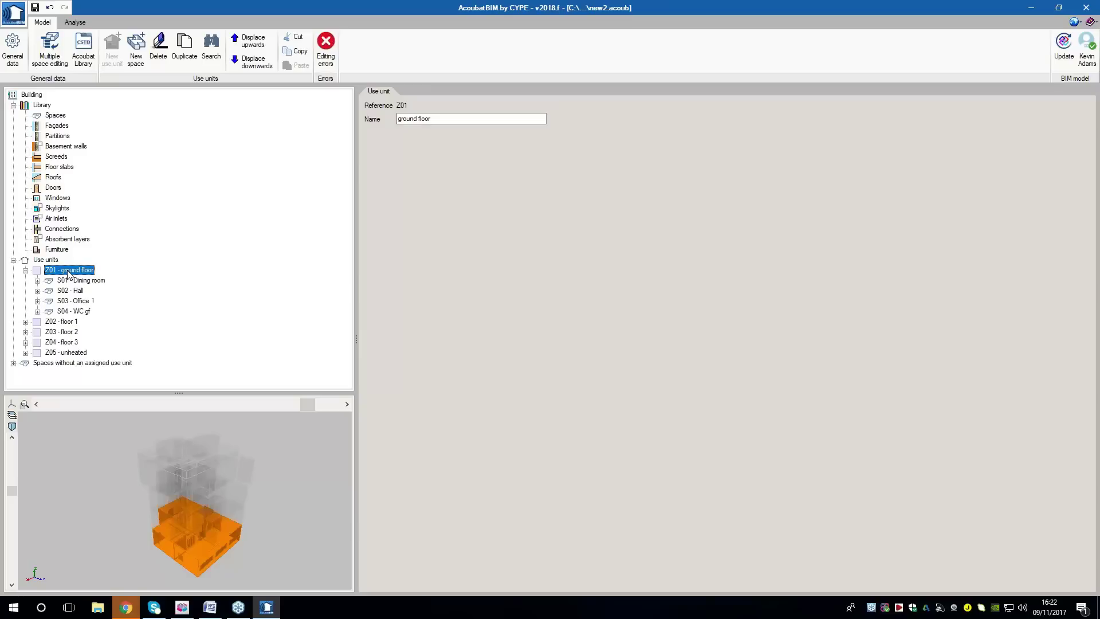
{"action": "left_click", "coordinate": [82, 281]}
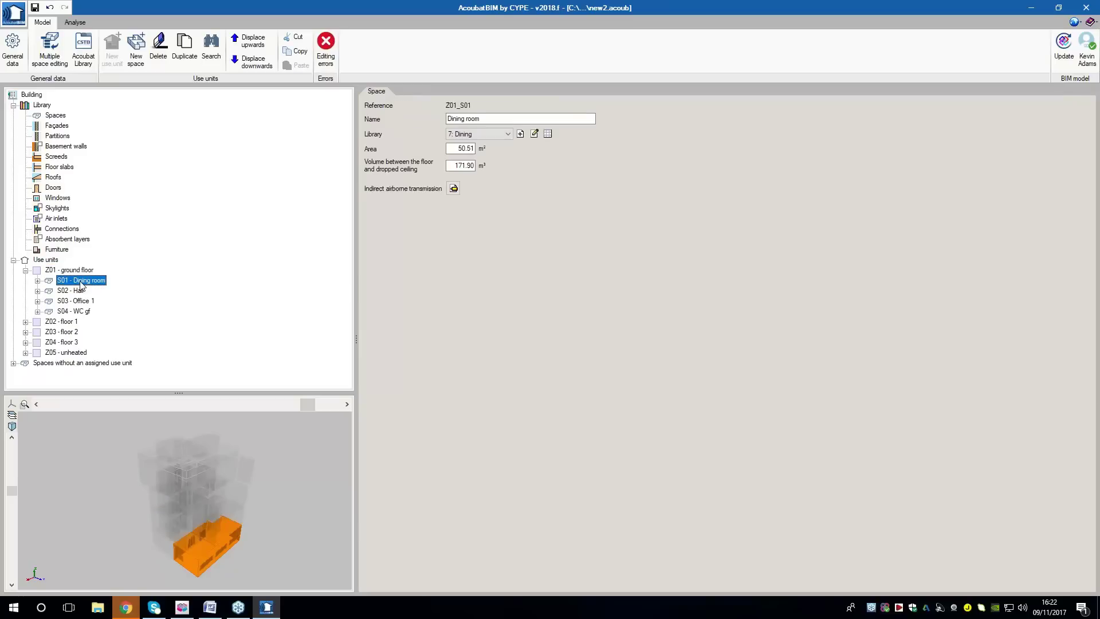
{"action": "double_click", "coordinate": [84, 282]}
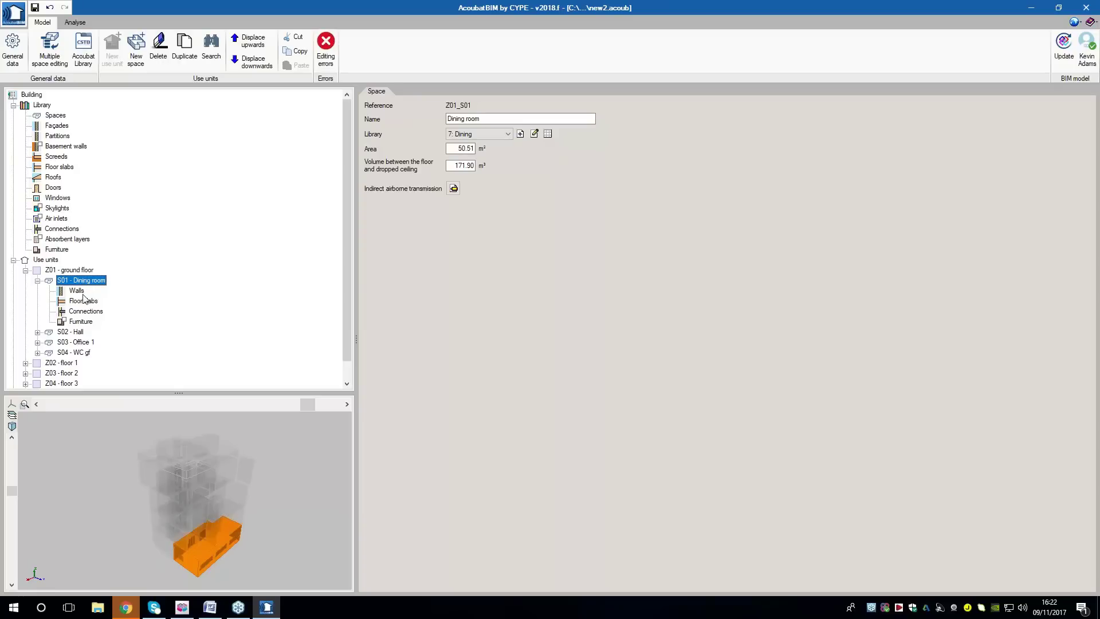
Examine the Dining room's element lists and locate its party and partition walls in the 3D model
{"action": "left_click", "coordinate": [81, 291]}
{"action": "left_click", "coordinate": [83, 312]}
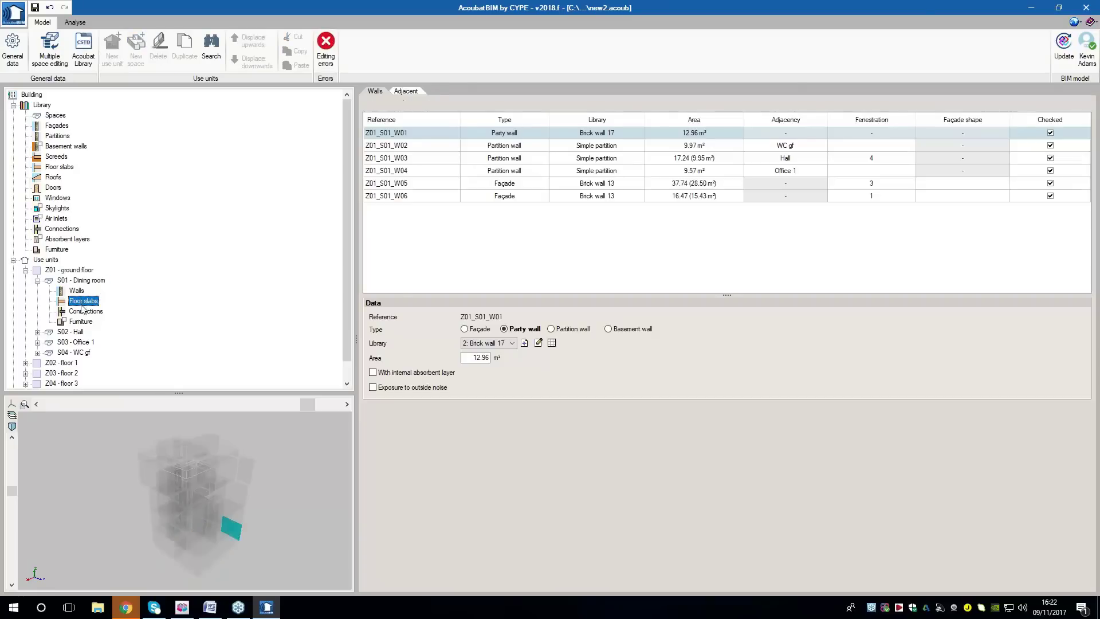
{"action": "left_click", "coordinate": [82, 321]}
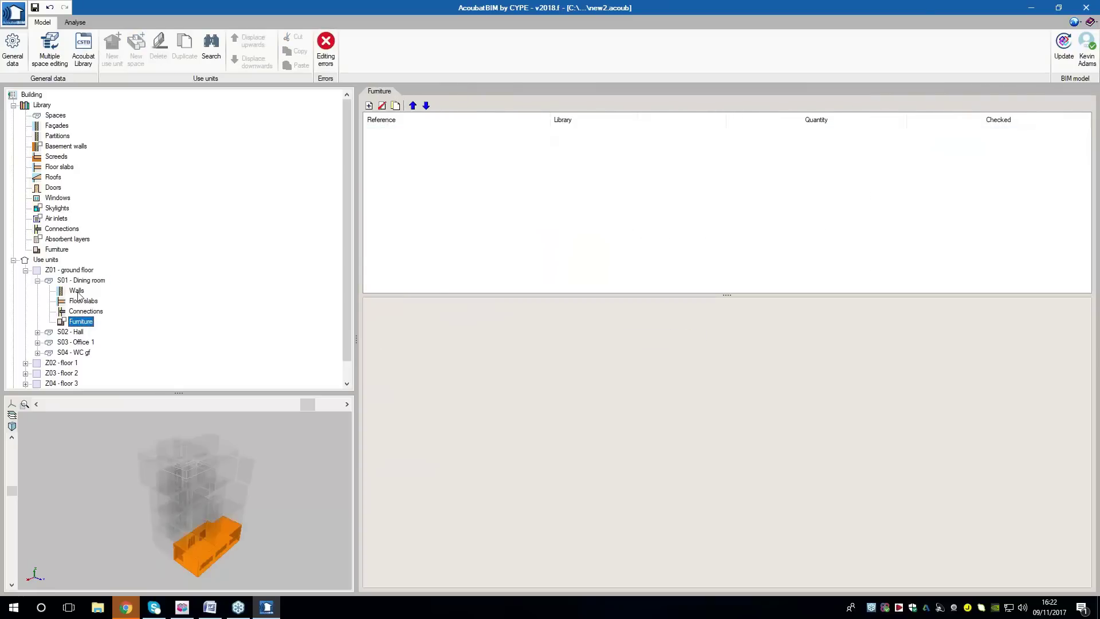
{"action": "left_click", "coordinate": [77, 292]}
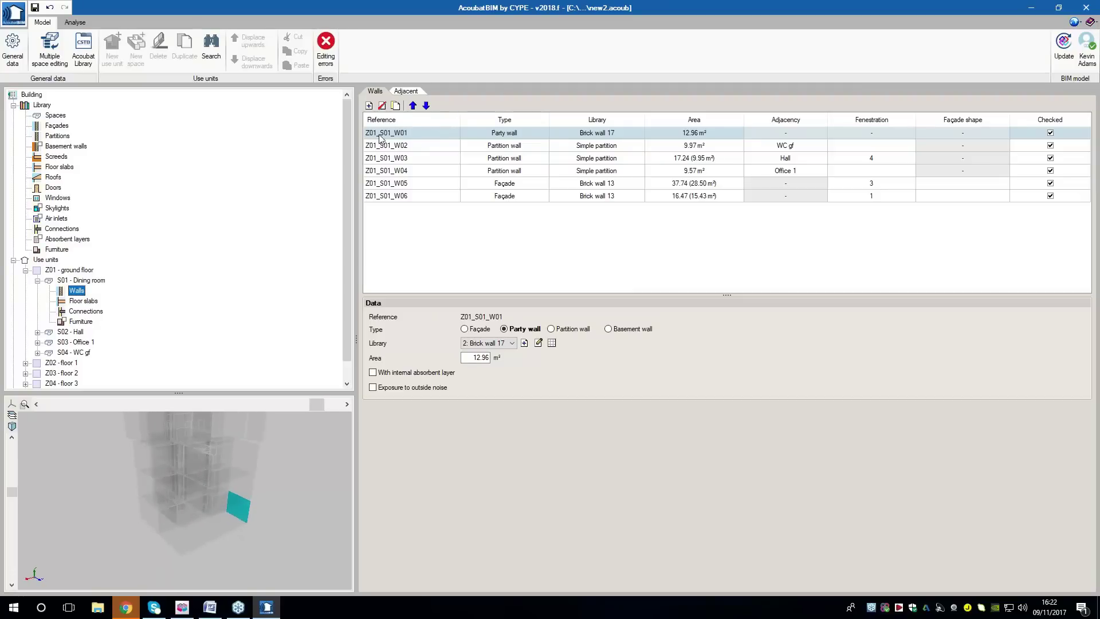
{"action": "left_click_drag", "start_coordinate": [260, 535], "coordinate": [242, 522]}
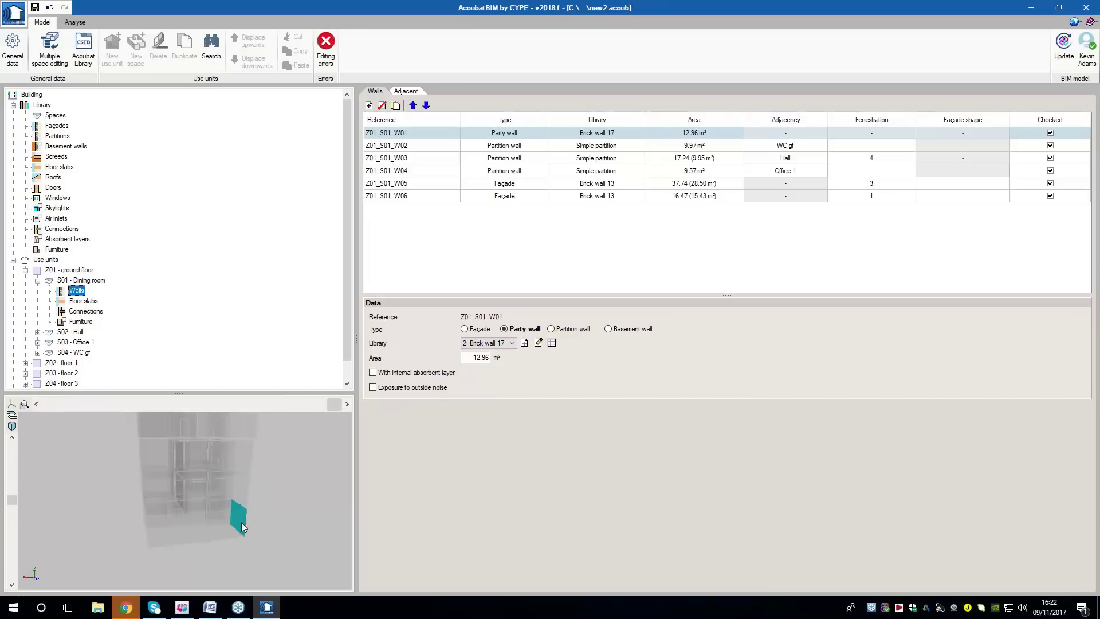
{"action": "left_click", "coordinate": [418, 161]}
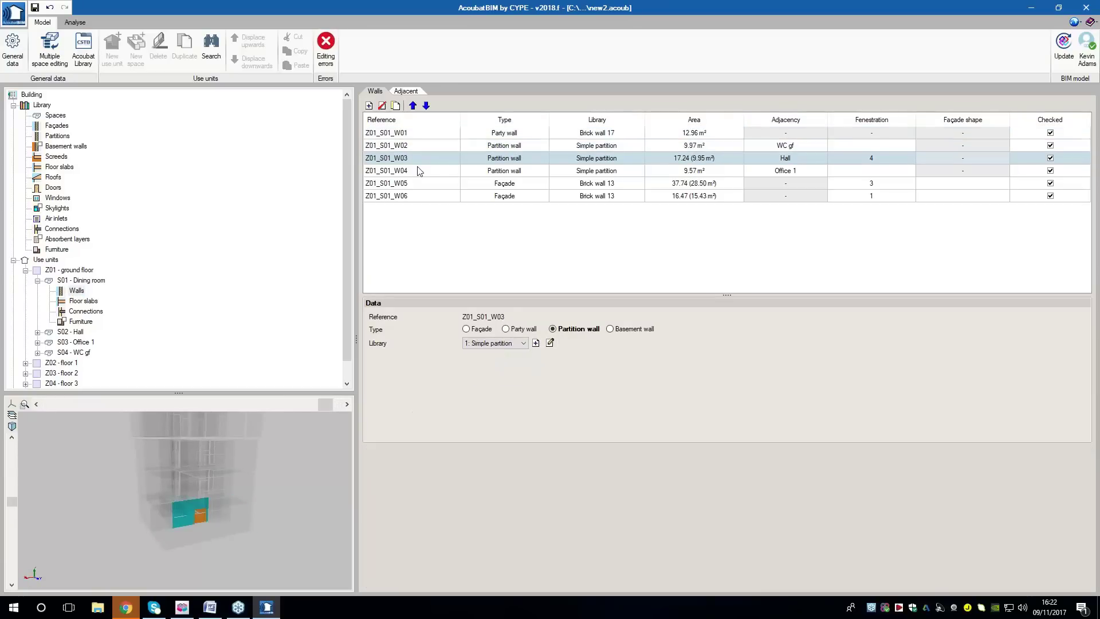
{"action": "left_click", "coordinate": [418, 171]}
Show the Dining room façade Z01_S01_W05 and locate each of its windows in the 3D model
{"action": "left_click", "coordinate": [417, 183]}
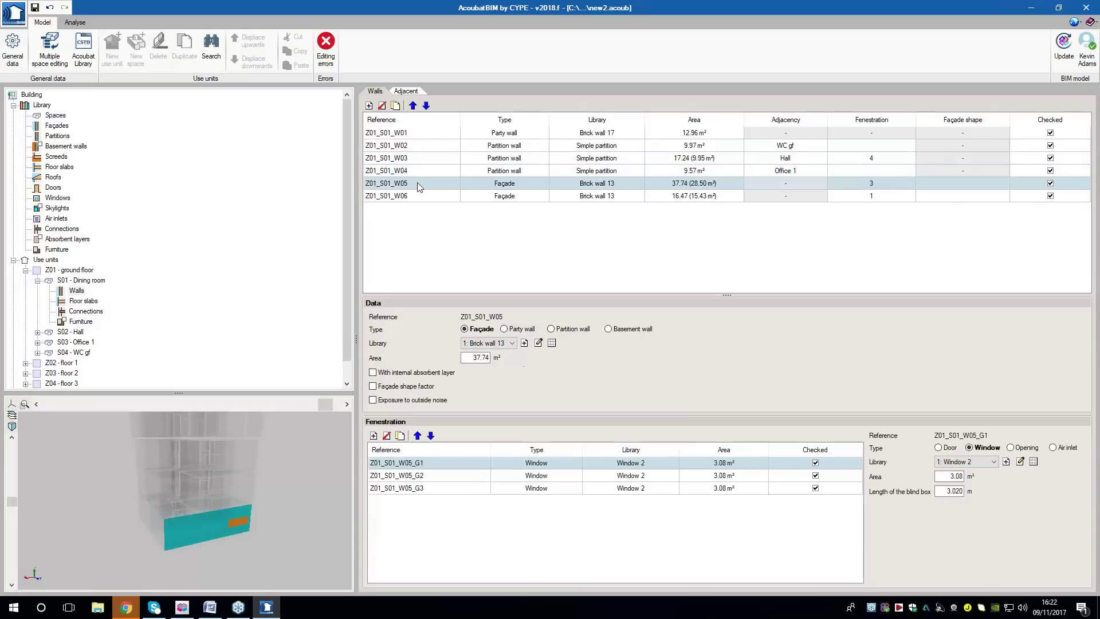
{"action": "left_click_drag", "start_coordinate": [259, 517], "coordinate": [194, 519]}
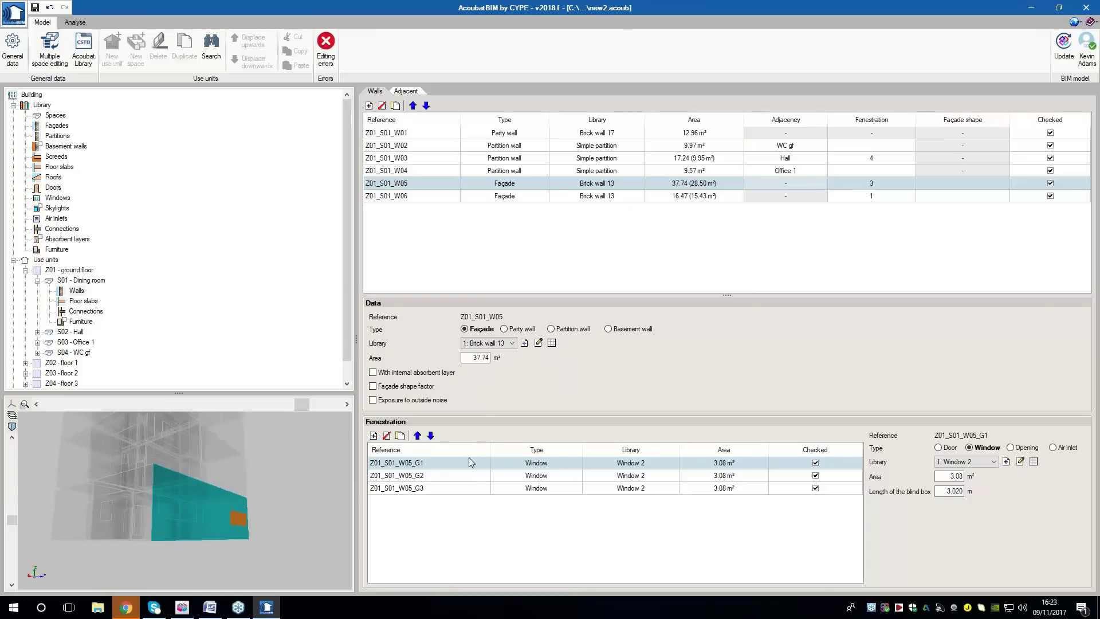
{"action": "left_click", "coordinate": [462, 475]}
{"action": "left_click", "coordinate": [456, 487]}
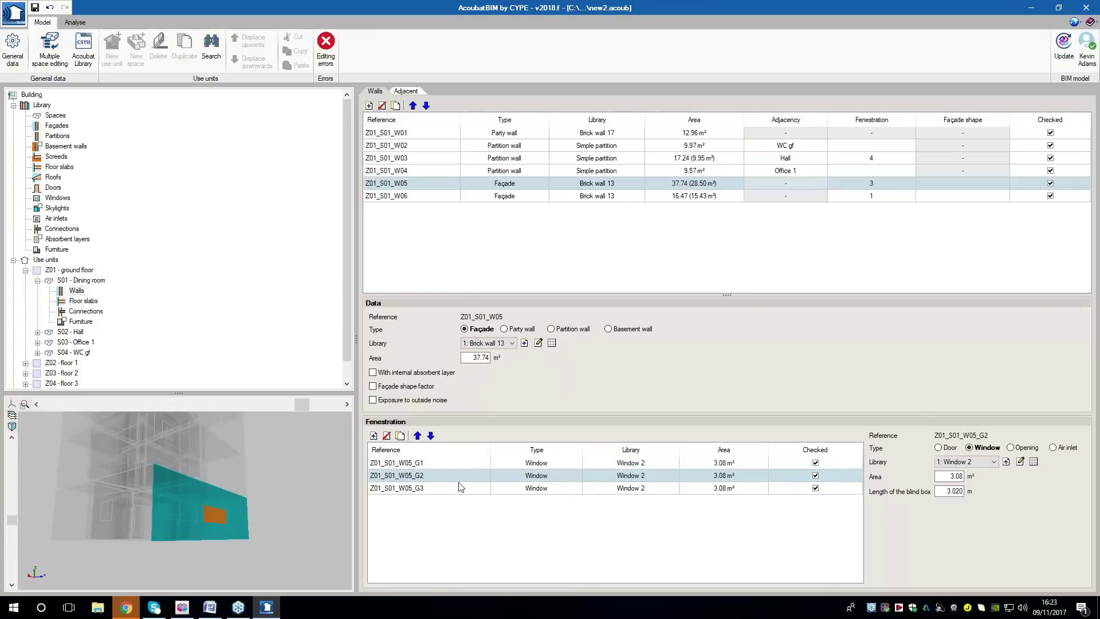
{"action": "left_click", "coordinate": [455, 474]}
{"action": "left_click", "coordinate": [453, 462]}
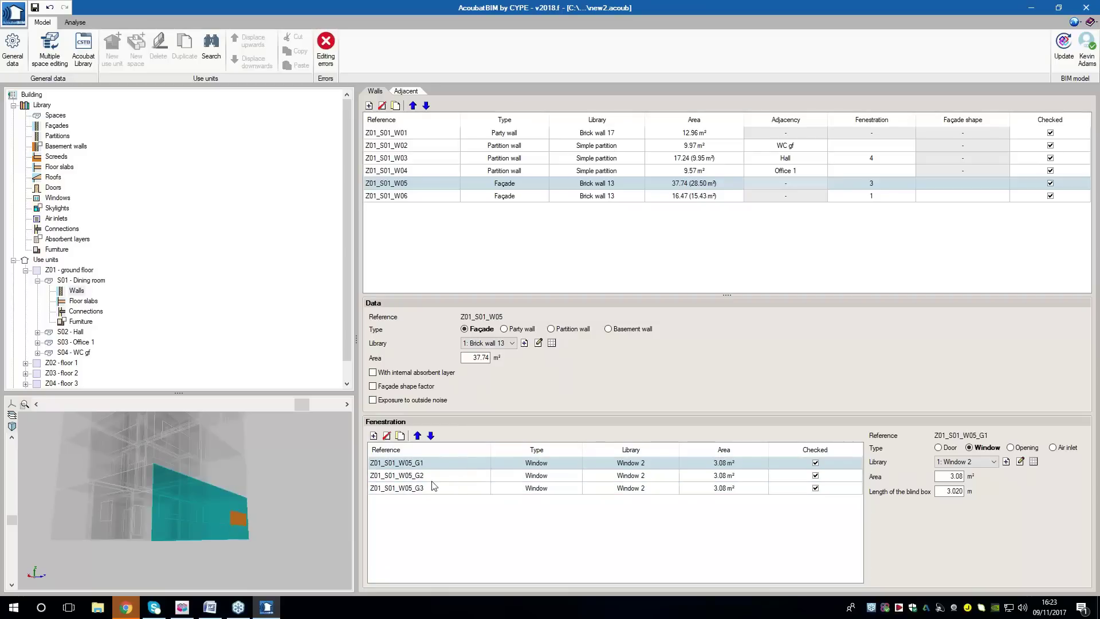
Add an opening of type Air inlet to façade Z01_S01_W05, using the library's Air Inlet with quantity 3
{"action": "left_click", "coordinate": [373, 435]}
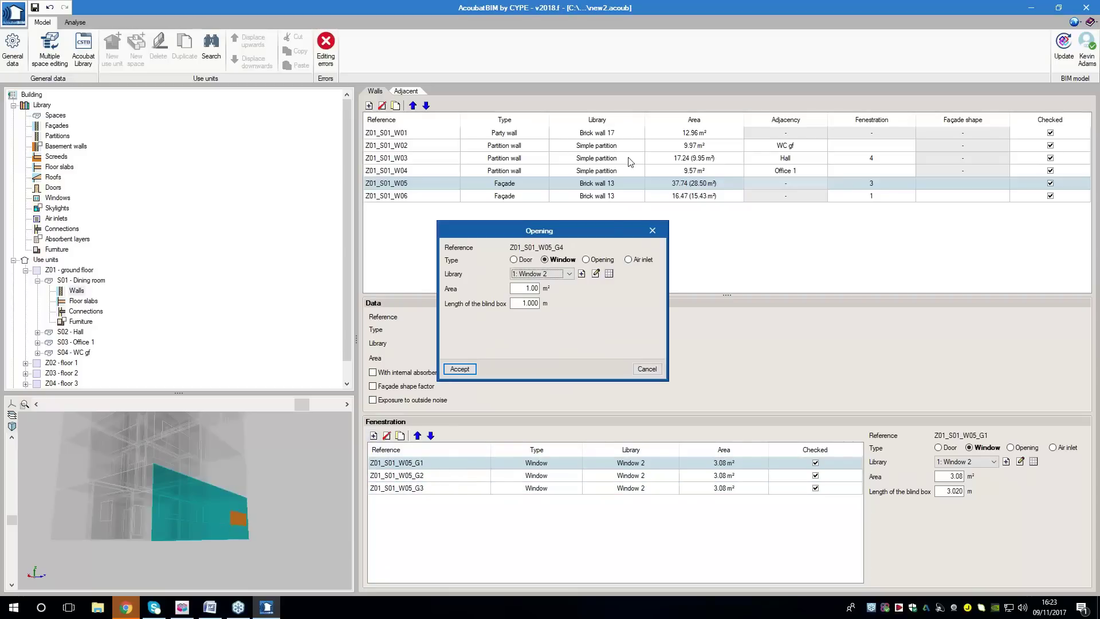
{"action": "left_click", "coordinate": [629, 260]}
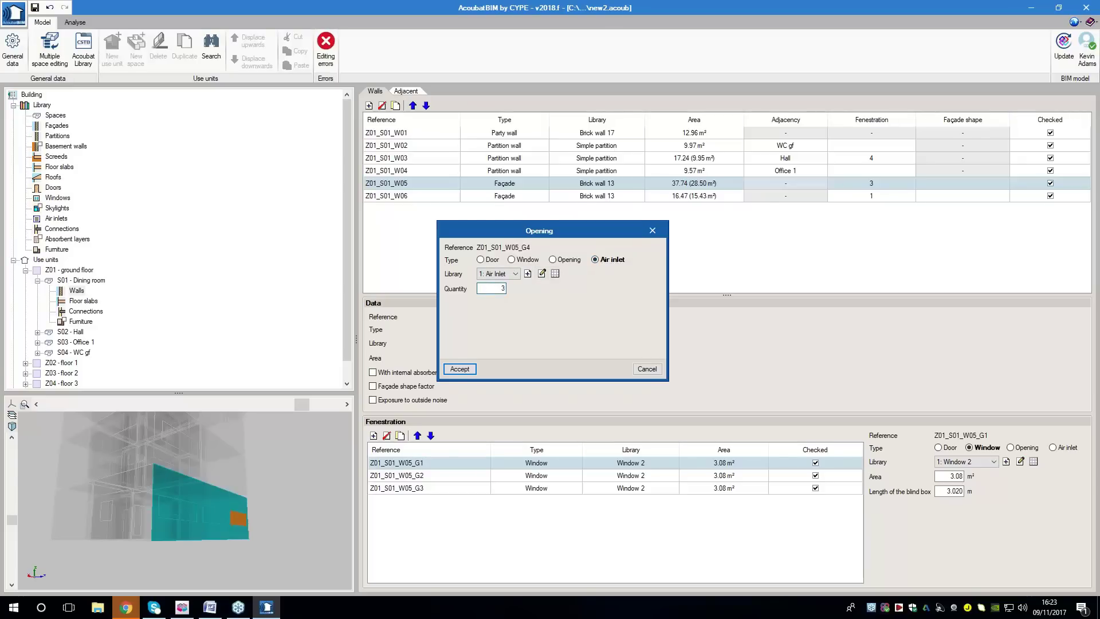
{"action": "type", "text": "3"}
{"action": "left_click", "coordinate": [461, 369]}
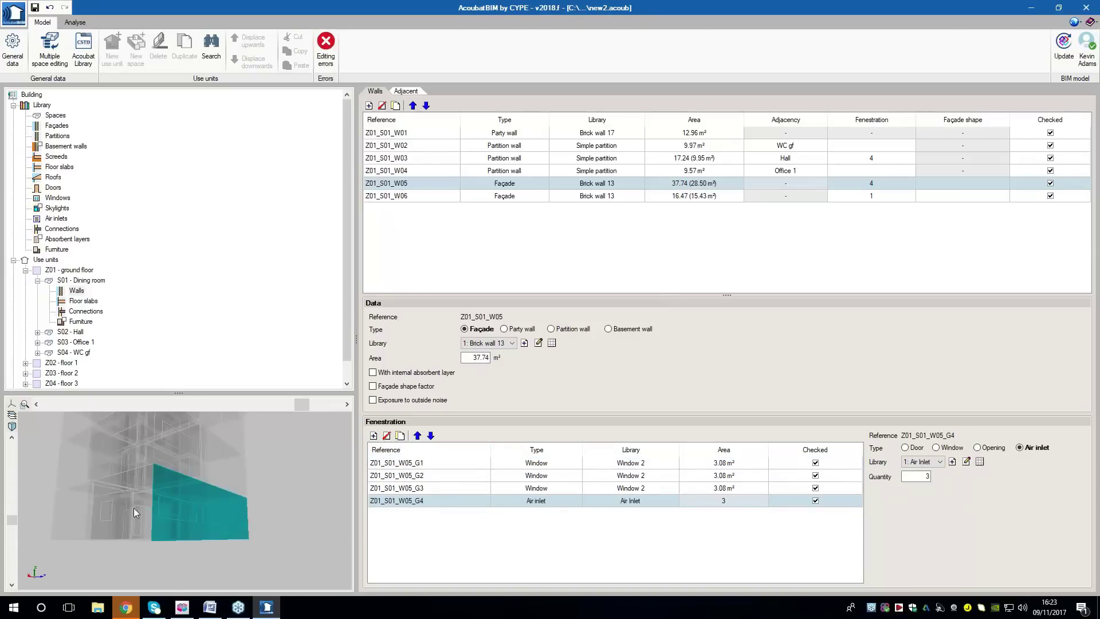
{"action": "middle_click_drag", "start_coordinate": [165, 506], "coordinate": [190, 508]}
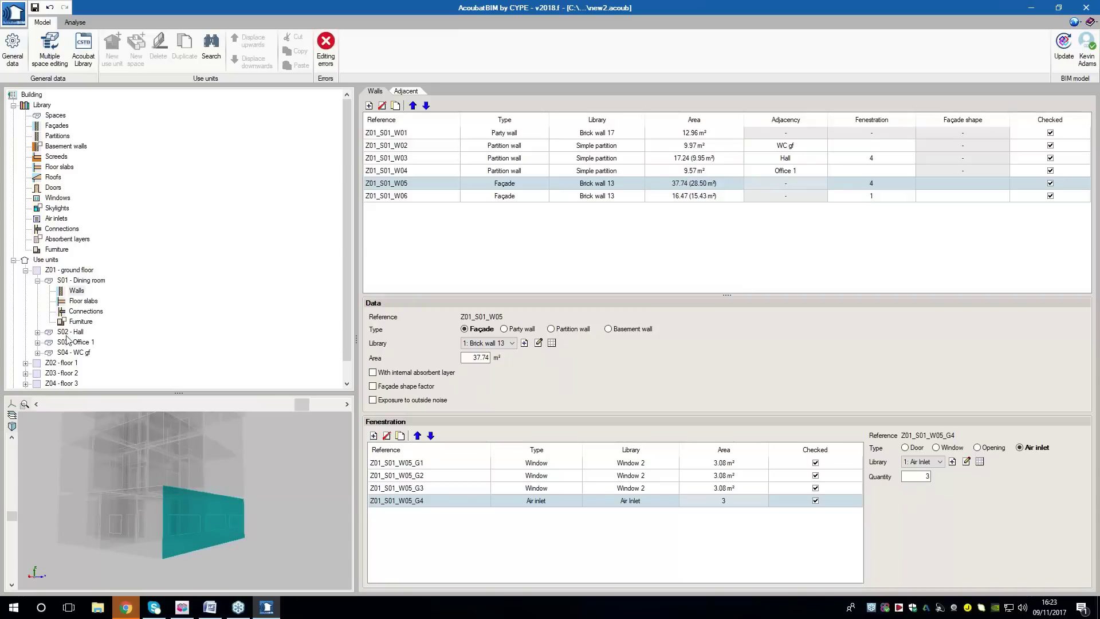
Add furniture from the library's Empty Seats with quantity 10 to the Meeting room of use unit Z02 floor 1
{"action": "left_click", "coordinate": [25, 270]}
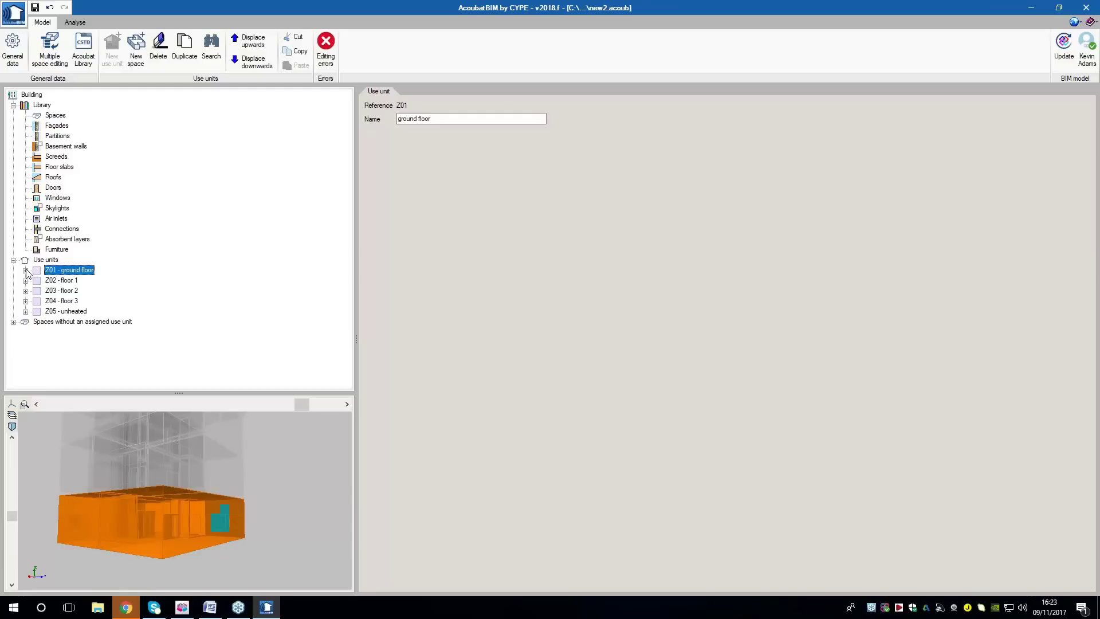
{"action": "double_click", "coordinate": [60, 281]}
{"action": "double_click", "coordinate": [85, 302]}
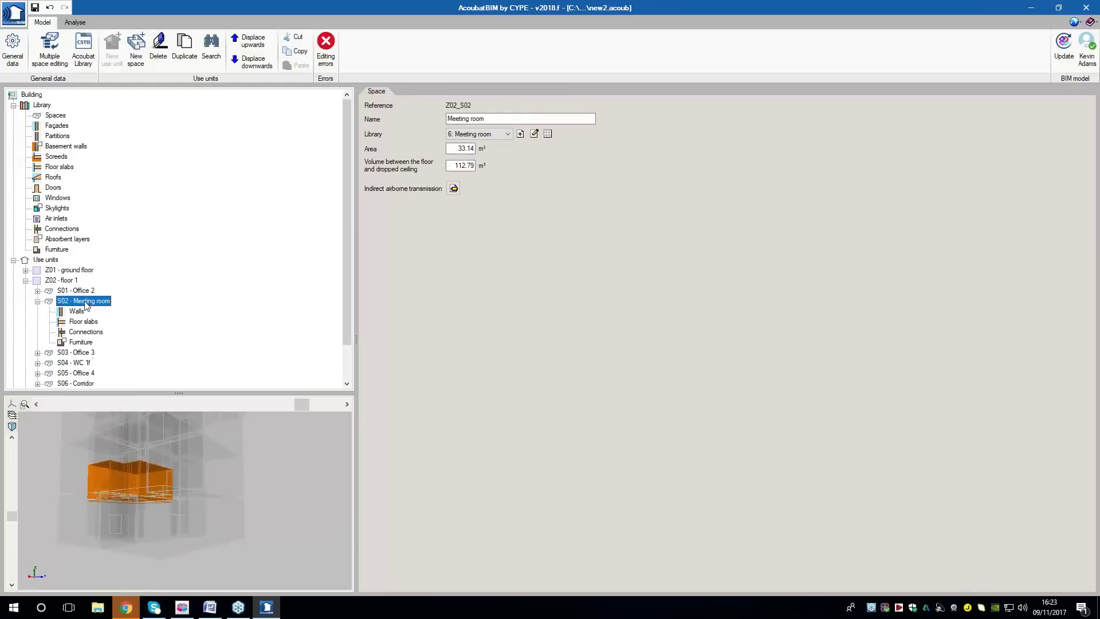
{"action": "left_click", "coordinate": [81, 342]}
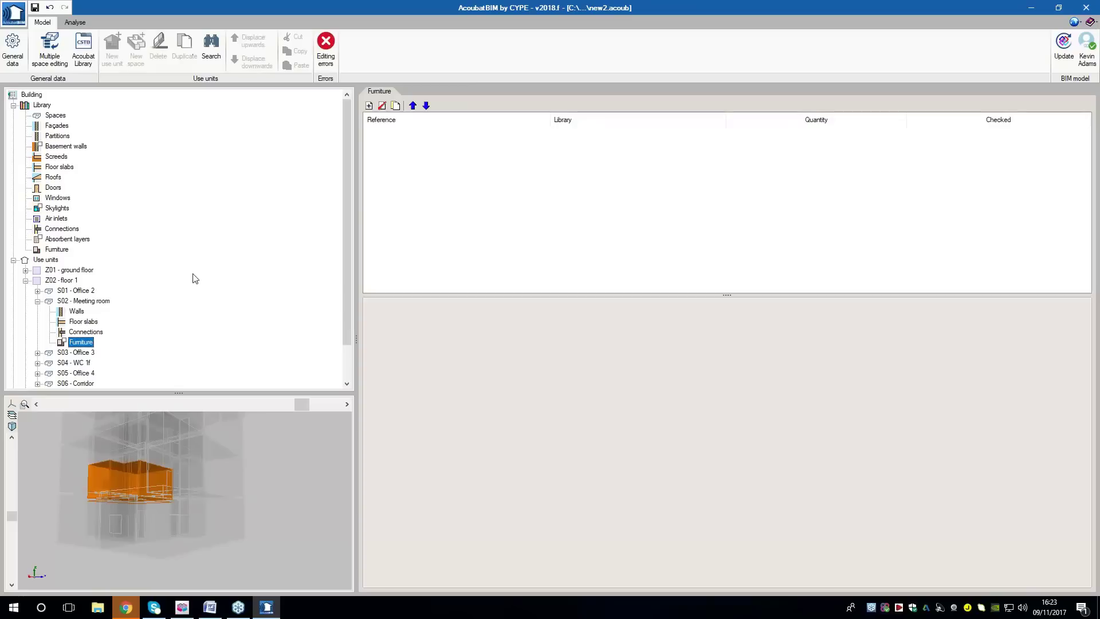
{"action": "left_click", "coordinate": [370, 105]}
{"action": "key", "text": "Tab"}
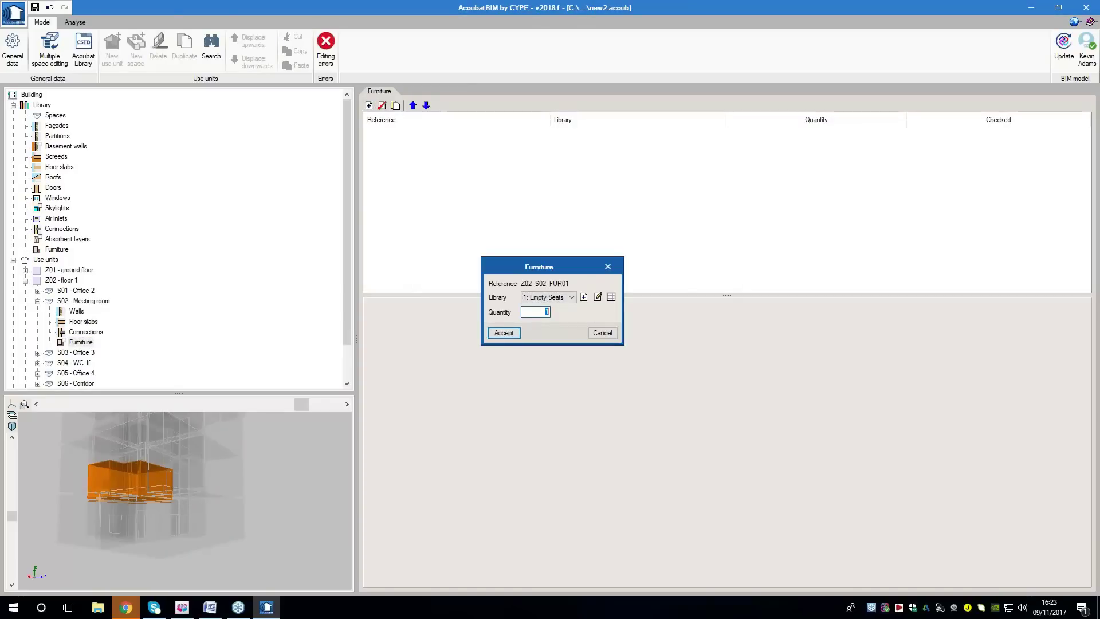
{"action": "type", "text": "10"}
{"action": "left_click", "coordinate": [511, 332]}
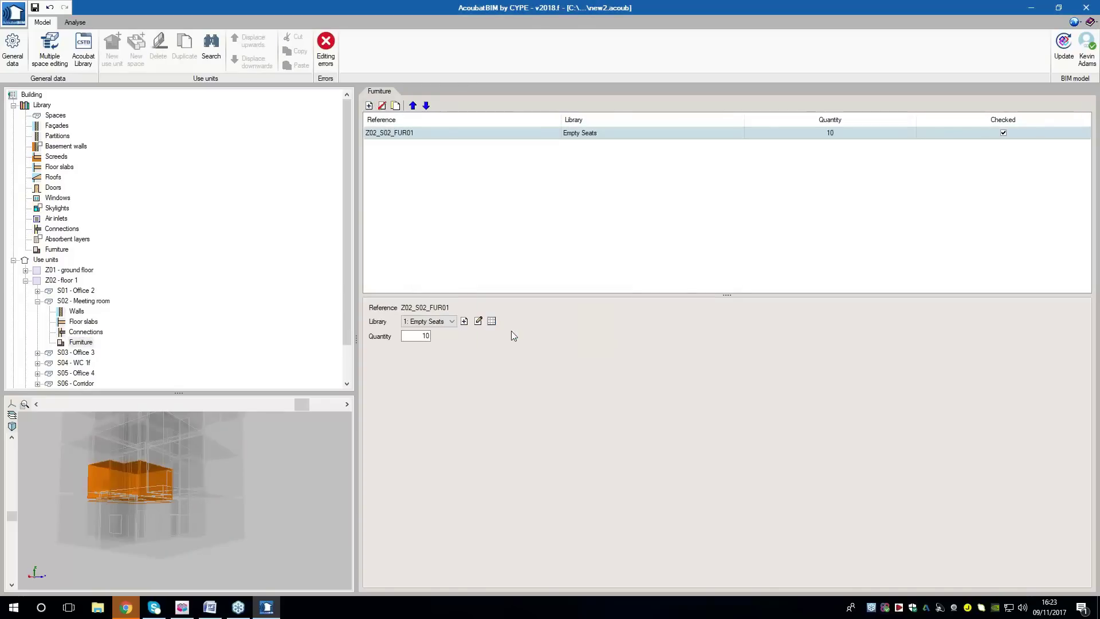
Add furniture from the library's Empty Seats with quantity 10 to Meeting room 2 of use unit Z03 floor 2
{"action": "scroll", "coordinate": [78, 342], "scroll_direction": "down", "scroll_amount": 1}
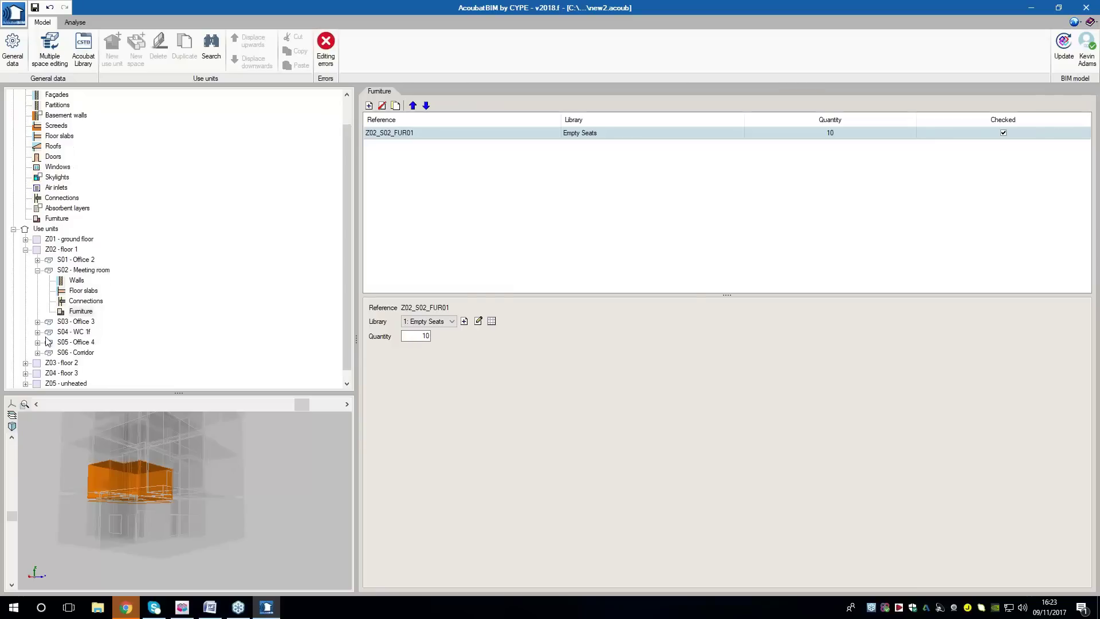
{"action": "scroll", "coordinate": [48, 344], "scroll_direction": "down", "scroll_amount": 1}
{"action": "double_click", "coordinate": [61, 351]}
{"action": "scroll", "coordinate": [62, 350], "scroll_direction": "down", "scroll_amount": 1}
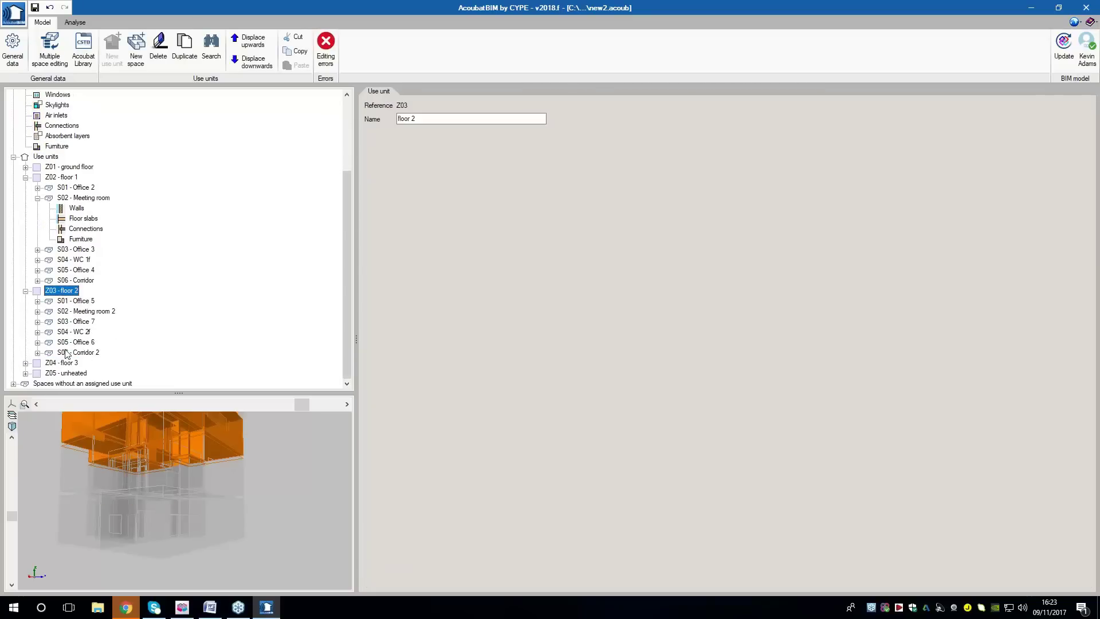
{"action": "double_click", "coordinate": [86, 312]}
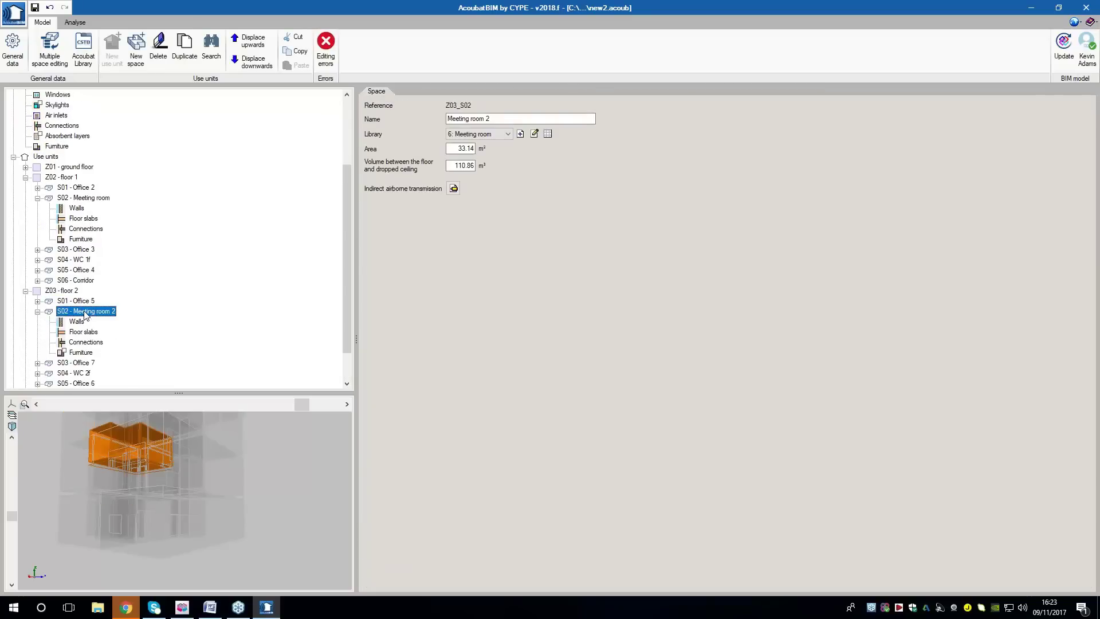
{"action": "left_click", "coordinate": [81, 352]}
{"action": "left_click", "coordinate": [369, 106]}
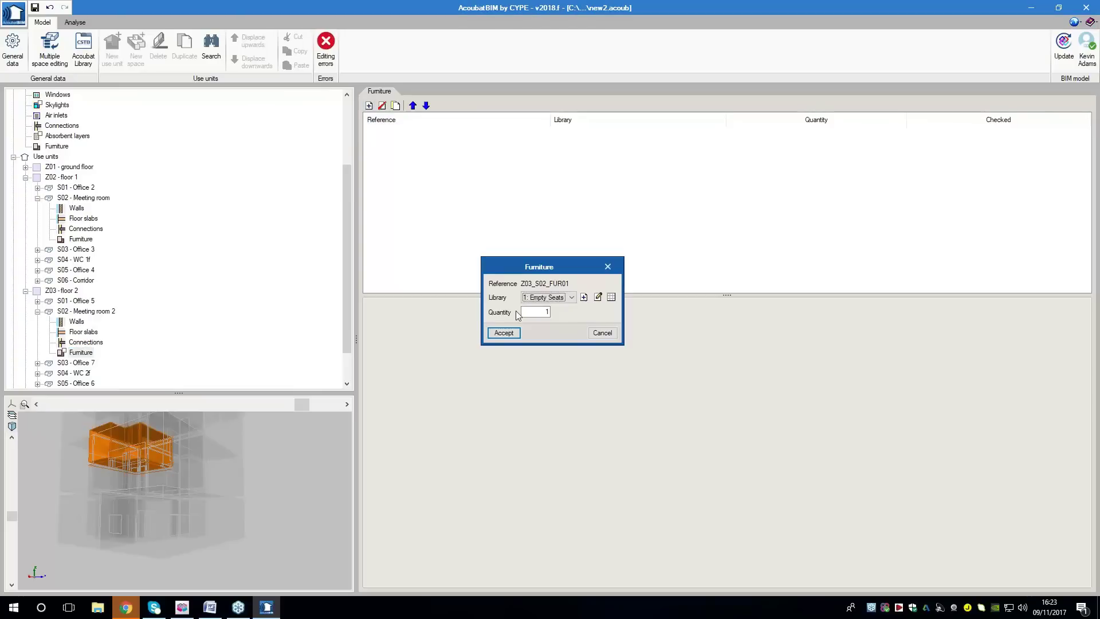
{"action": "double_click", "coordinate": [540, 313]}
{"action": "type", "text": "10"}
{"action": "left_click", "coordinate": [503, 333]}
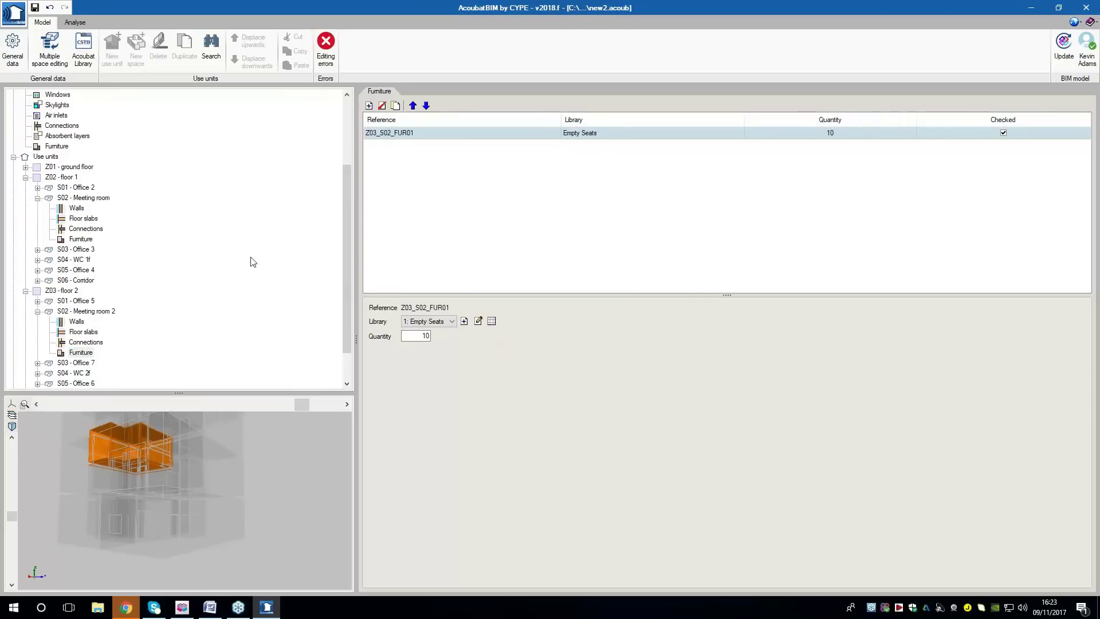
Review the library's furniture and air inlet entries, and collapse the floor 1 and floor 2 use units in the project tree
{"action": "scroll", "coordinate": [48, 314], "scroll_direction": "up", "scroll_amount": 3}
{"action": "left_click", "coordinate": [57, 249]}
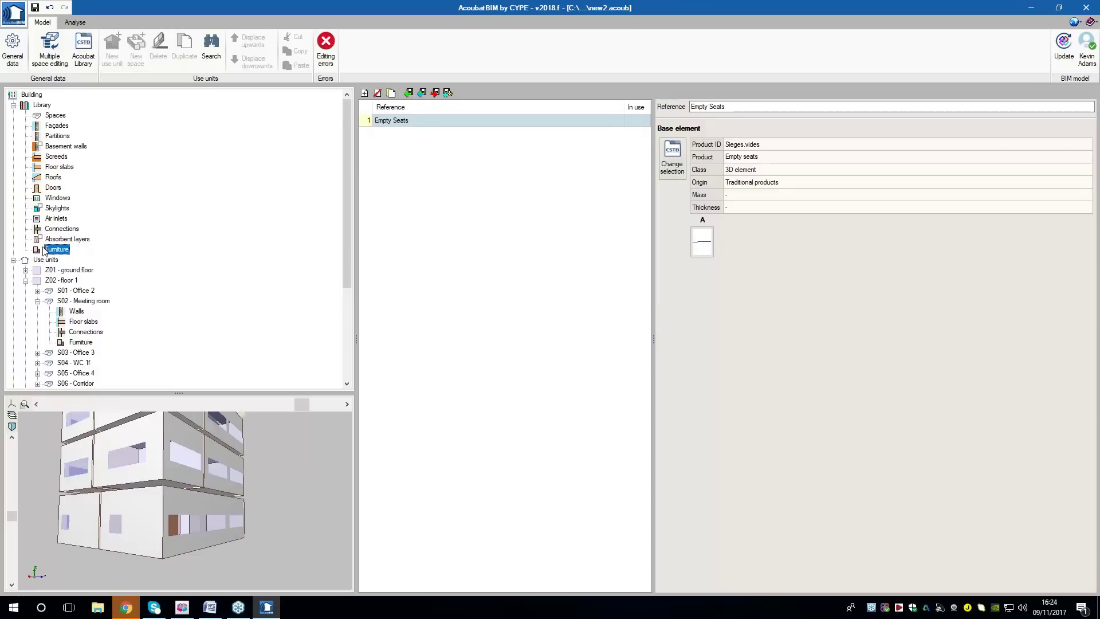
{"action": "left_click", "coordinate": [55, 218]}
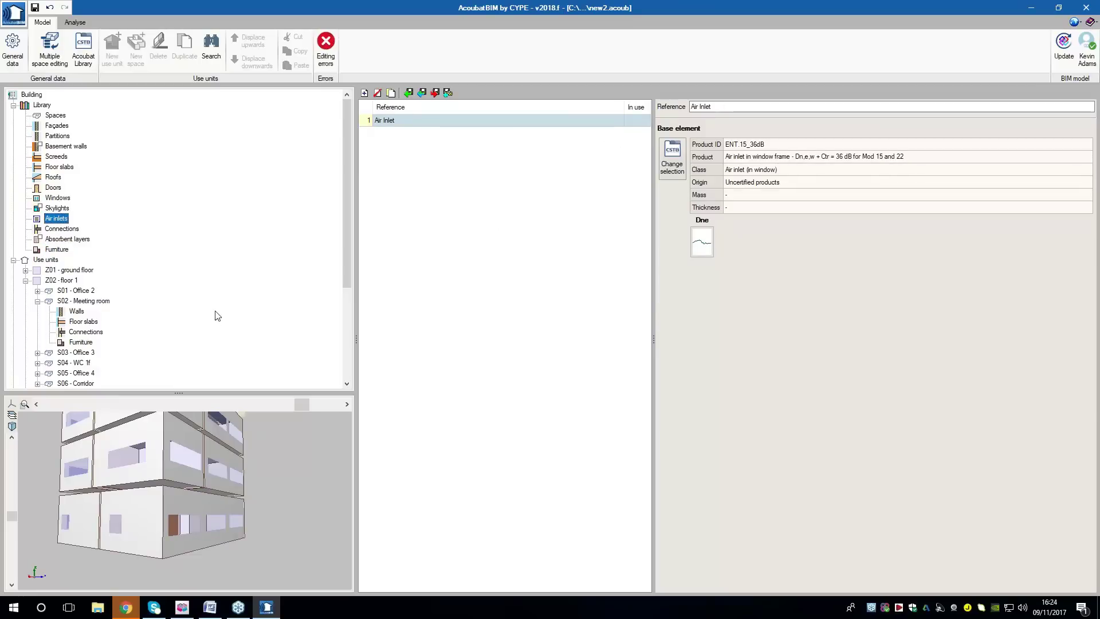
{"action": "left_click", "coordinate": [25, 281]}
{"action": "left_click", "coordinate": [25, 291]}
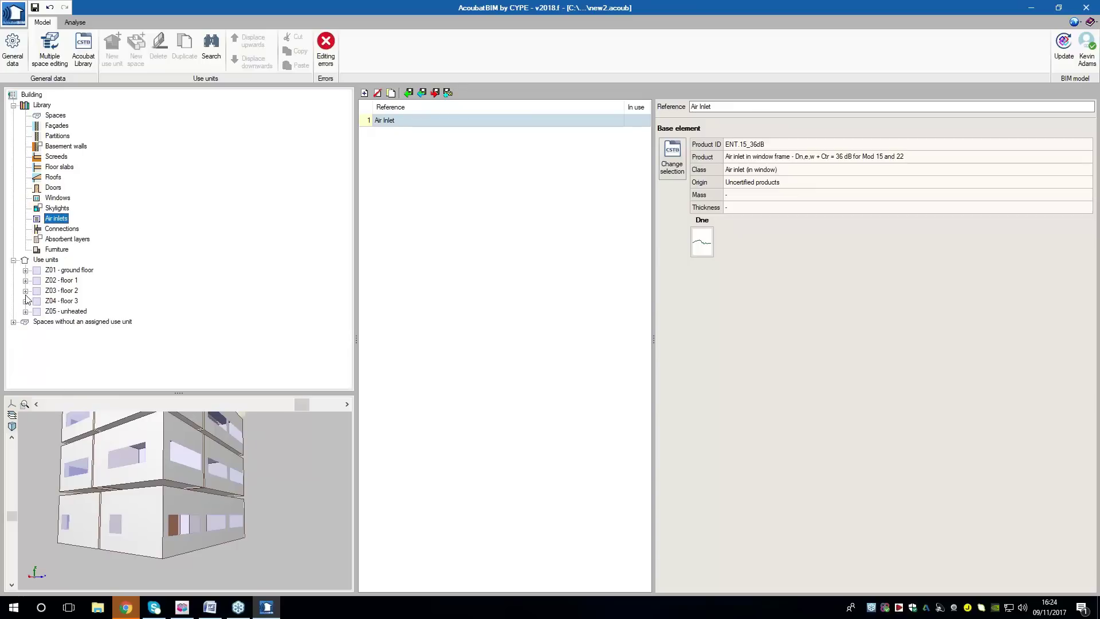
Run the acoustic analysis of the building and dismiss the analysis summary
{"action": "left_click", "coordinate": [68, 23]}
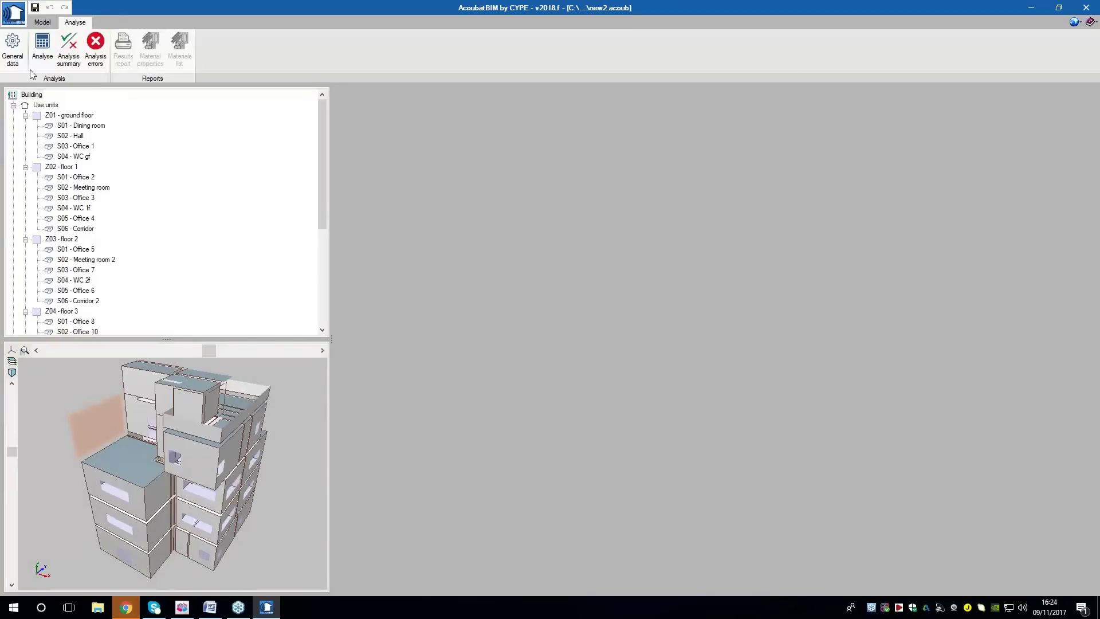
{"action": "left_click", "coordinate": [42, 48]}
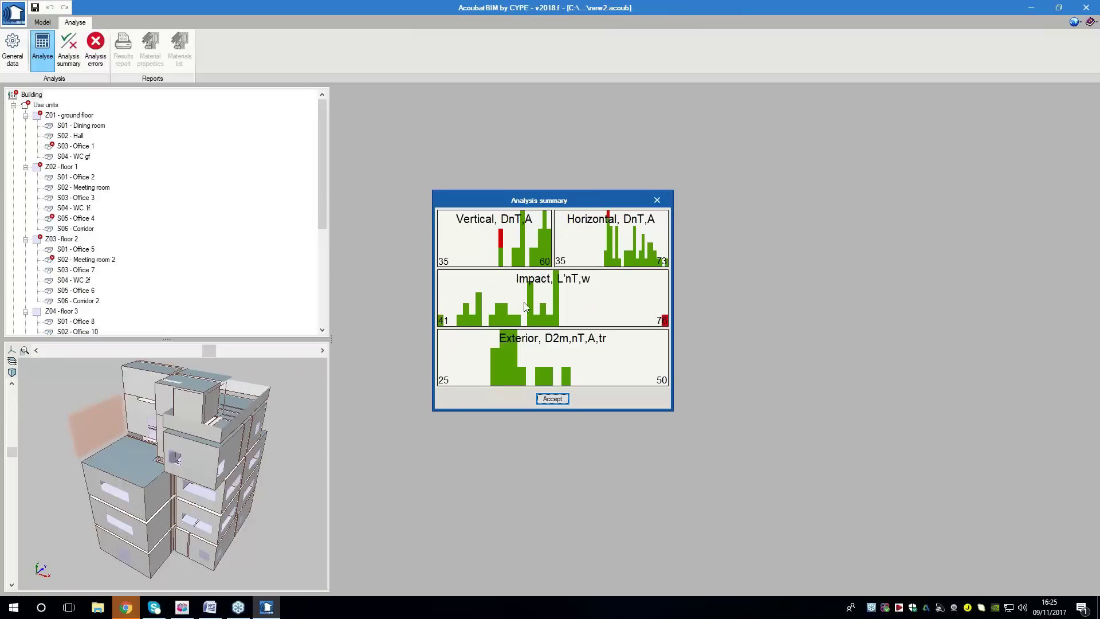
{"action": "left_click", "coordinate": [551, 399]}
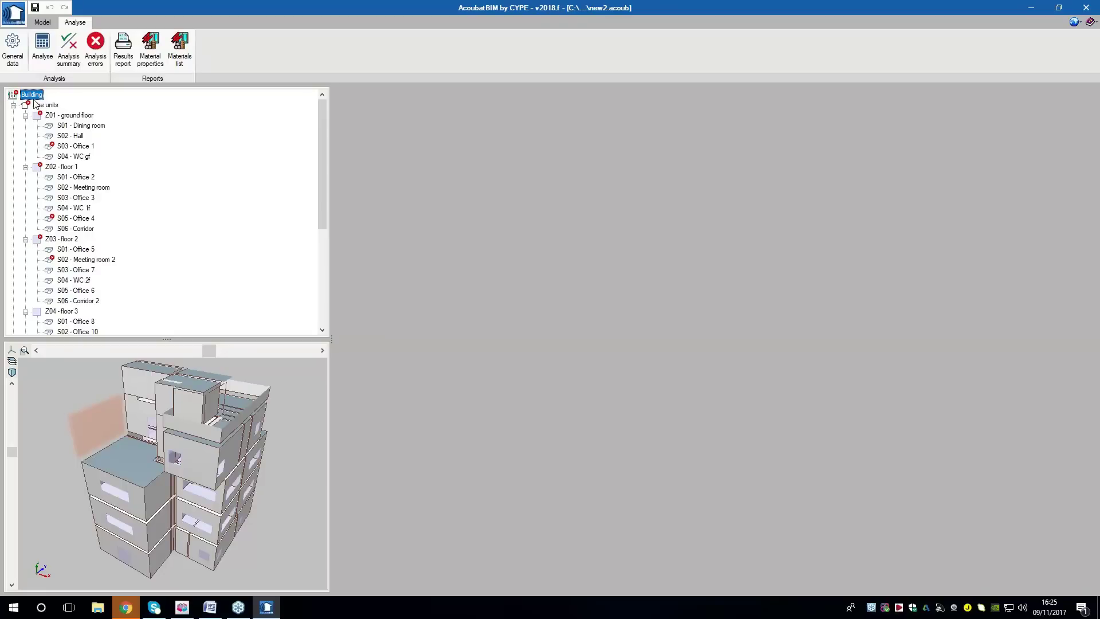
Show the analysis results of Office 1 on the ground floor and locate it and the Dining room in the 3D model
{"action": "left_click", "coordinate": [61, 116]}
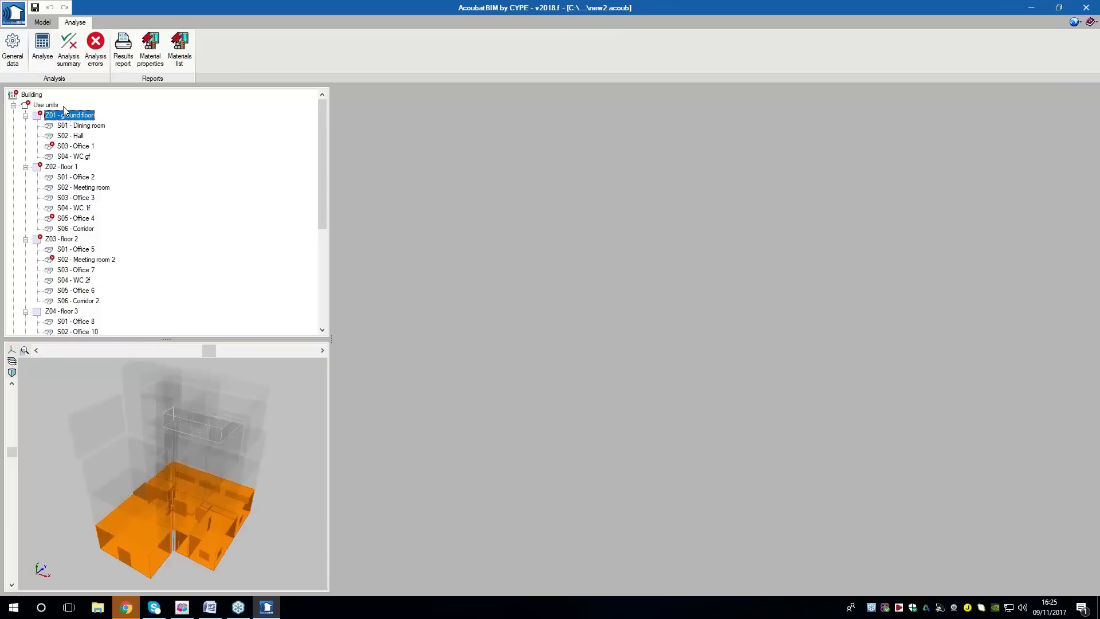
{"action": "left_click", "coordinate": [81, 147]}
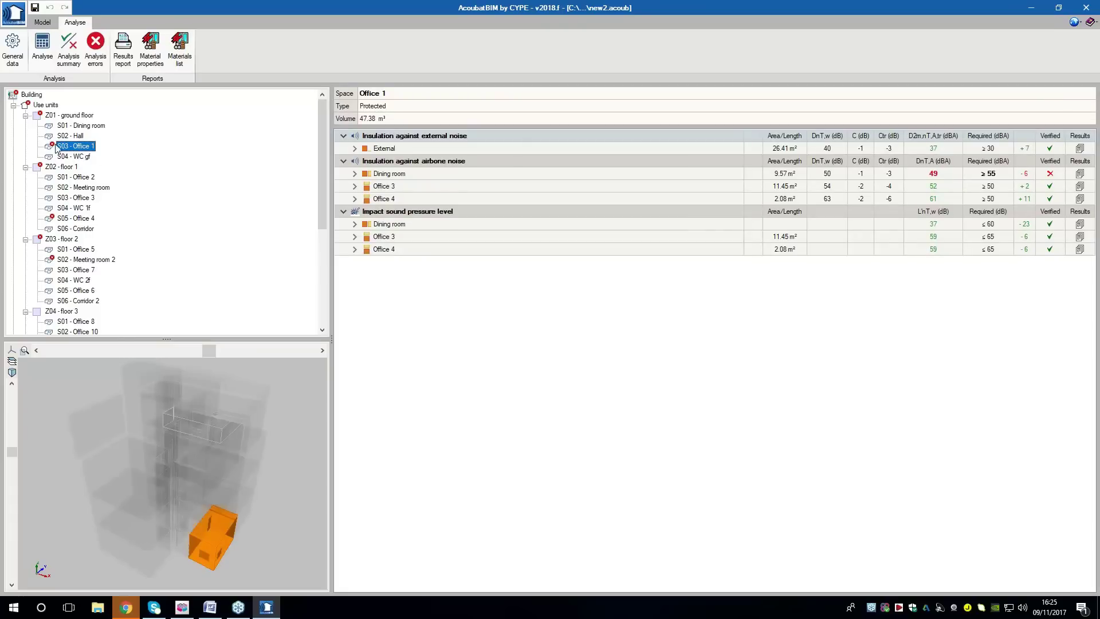
{"action": "middle_click_drag", "start_coordinate": [180, 451], "coordinate": [173, 480]}
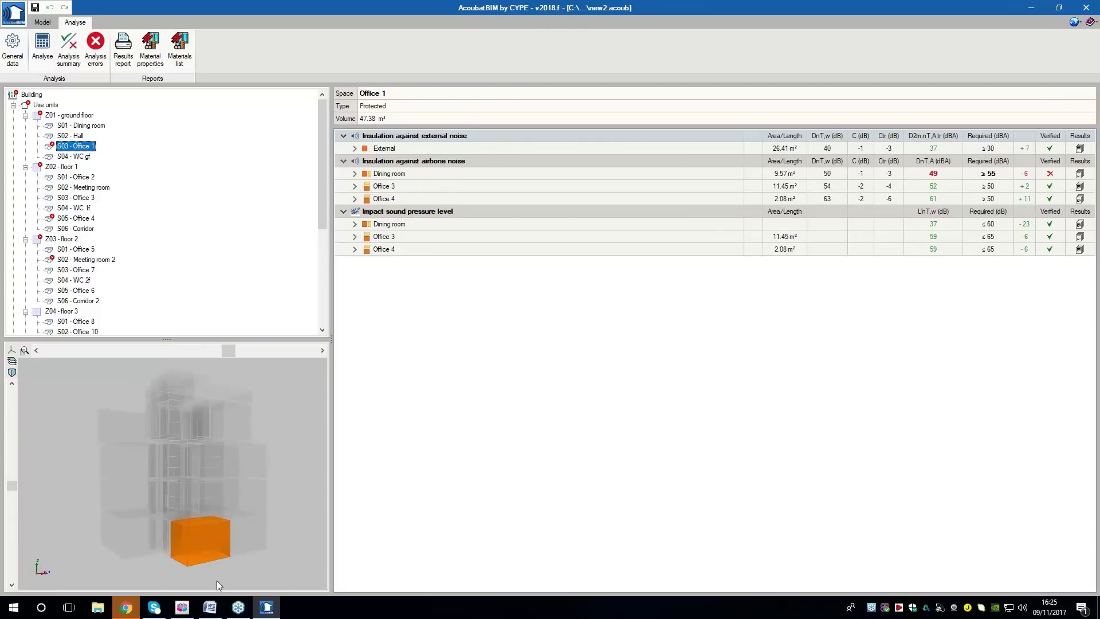
{"action": "scroll", "coordinate": [218, 580], "scroll_direction": "up", "scroll_amount": 2}
{"action": "middle_click_drag", "start_coordinate": [231, 561], "coordinate": [219, 502]}
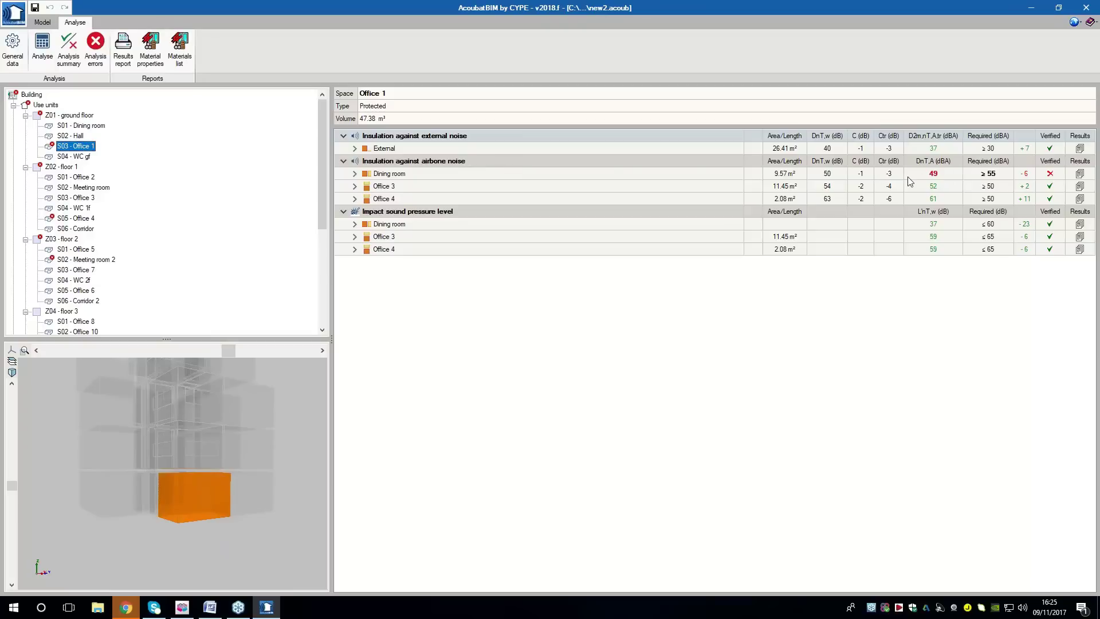
{"action": "left_click_drag", "start_coordinate": [277, 456], "coordinate": [227, 486]}
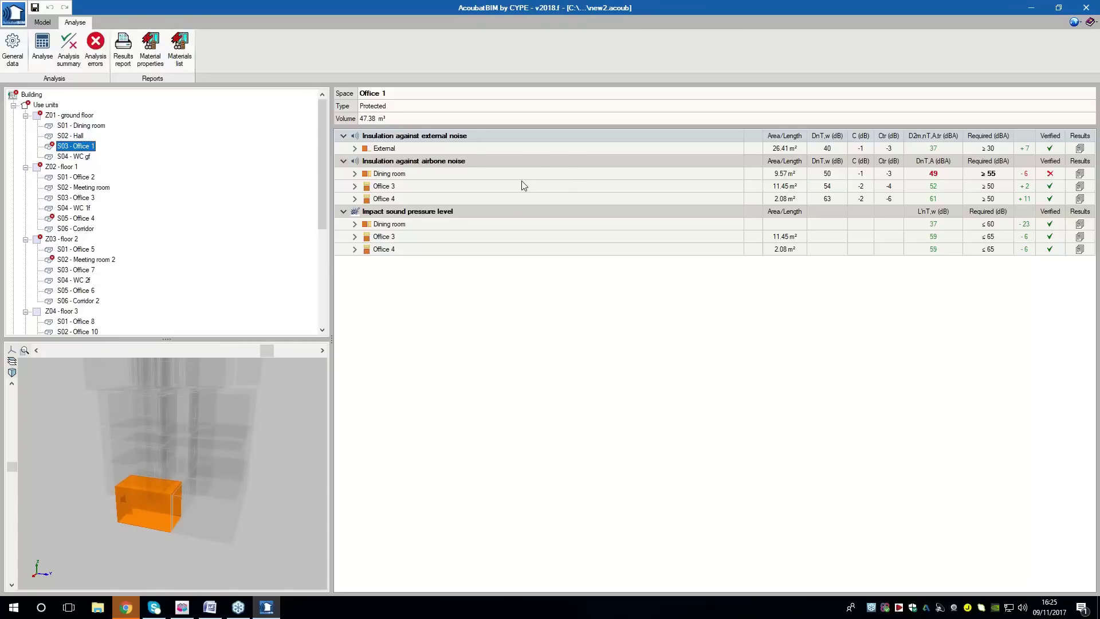
{"action": "left_click", "coordinate": [455, 171]}
{"action": "scroll", "coordinate": [233, 493], "scroll_direction": "up", "scroll_amount": 2}
{"action": "mouse_move", "coordinate": [208, 507]}
{"action": "middle_mouse_down"}
{"action": "mouse_move", "coordinate": [263, 495]}
{"action": "mouse_move", "coordinate": [208, 519]}
{"action": "middle_mouse_up"}
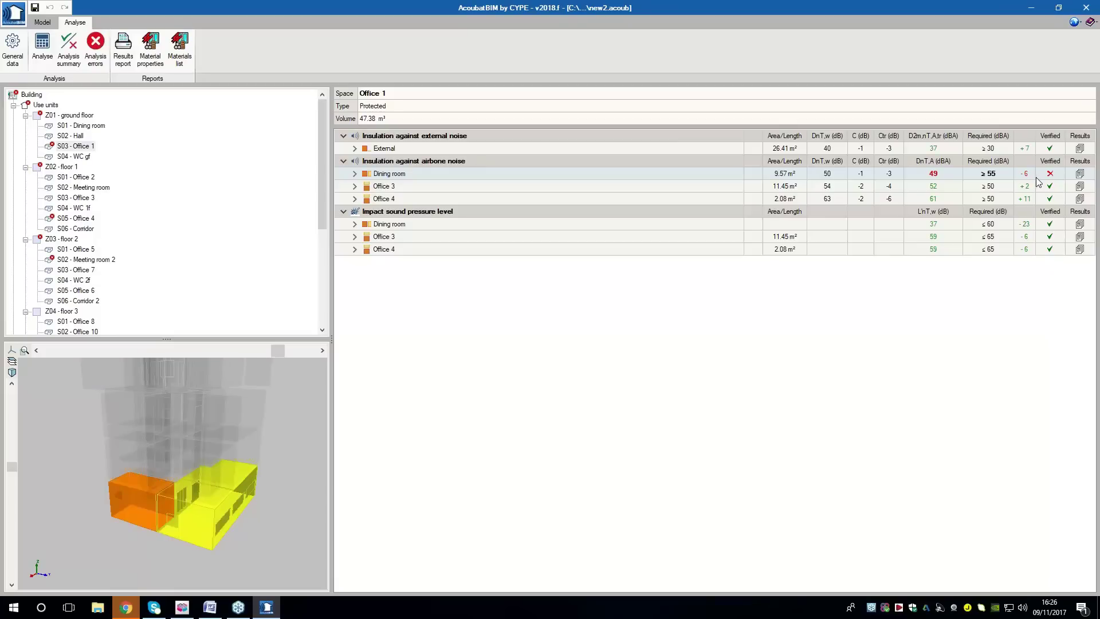
Examine the detailed results, analysis table and analysis graph for airborne noise insulation between the Dining room and Office 1
{"action": "left_click", "coordinate": [1080, 174]}
{"action": "left_click_drag", "start_coordinate": [630, 53], "coordinate": [563, 68]}
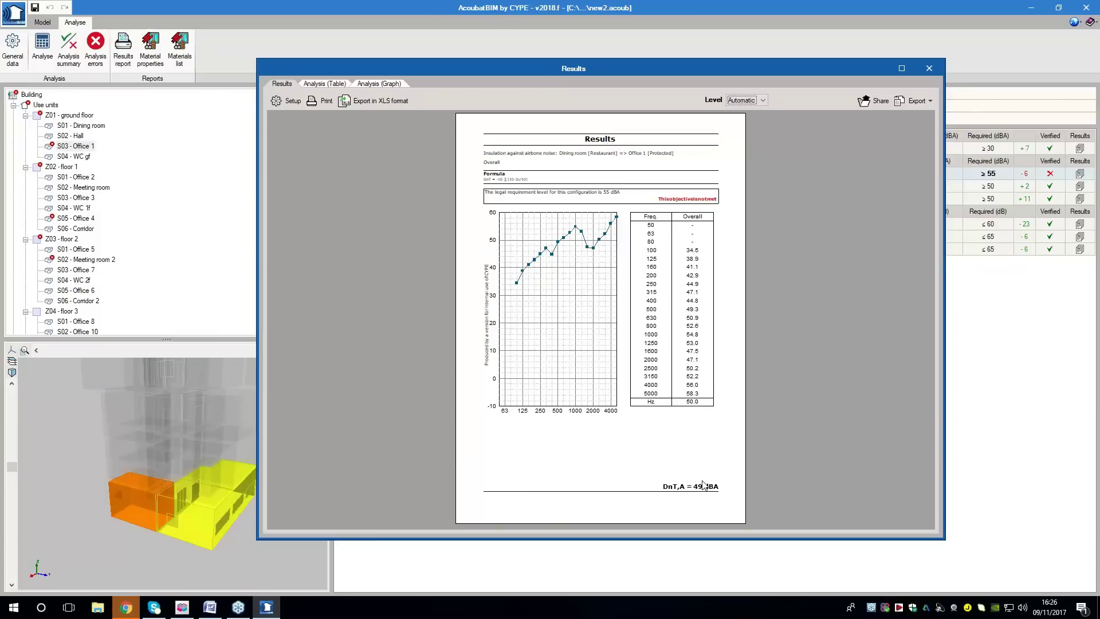
{"action": "left_click", "coordinate": [325, 84]}
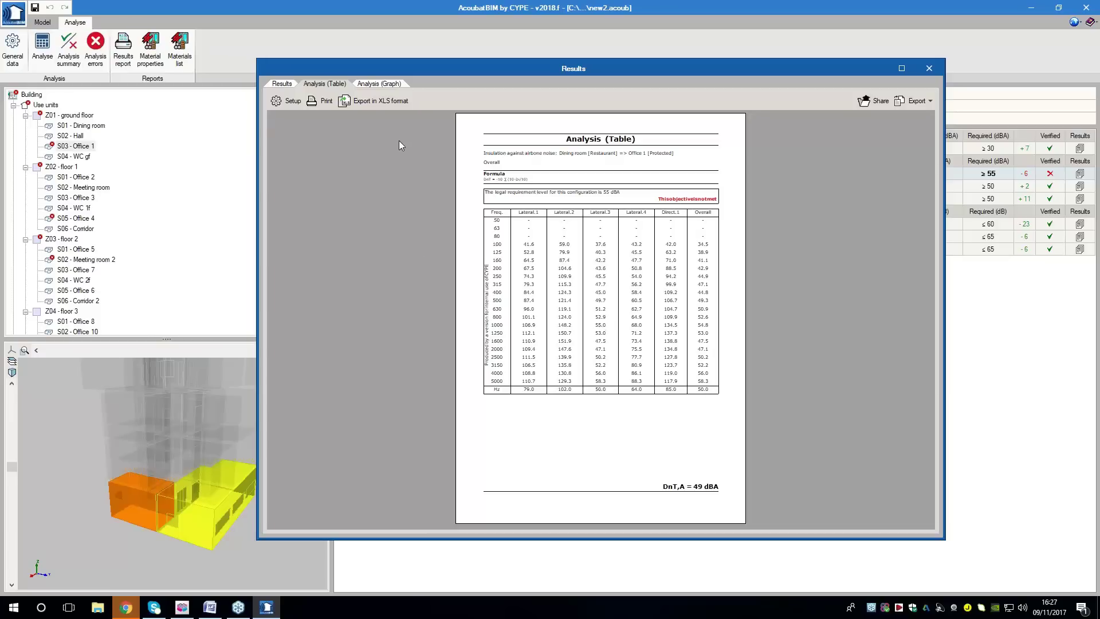
{"action": "left_click", "coordinate": [379, 84]}
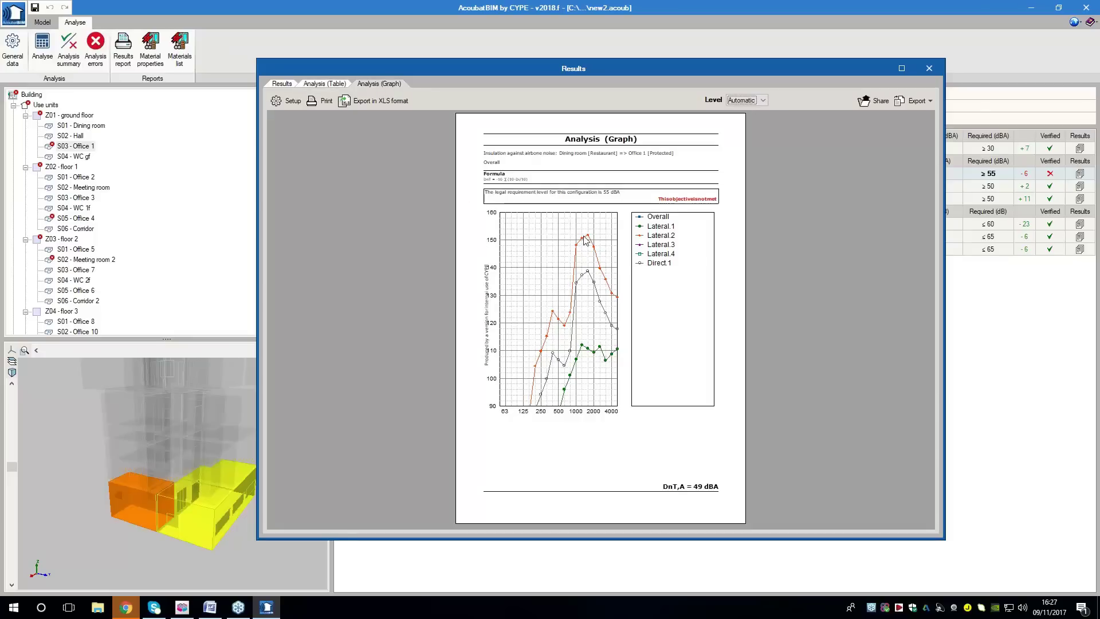
{"action": "left_click", "coordinate": [324, 85]}
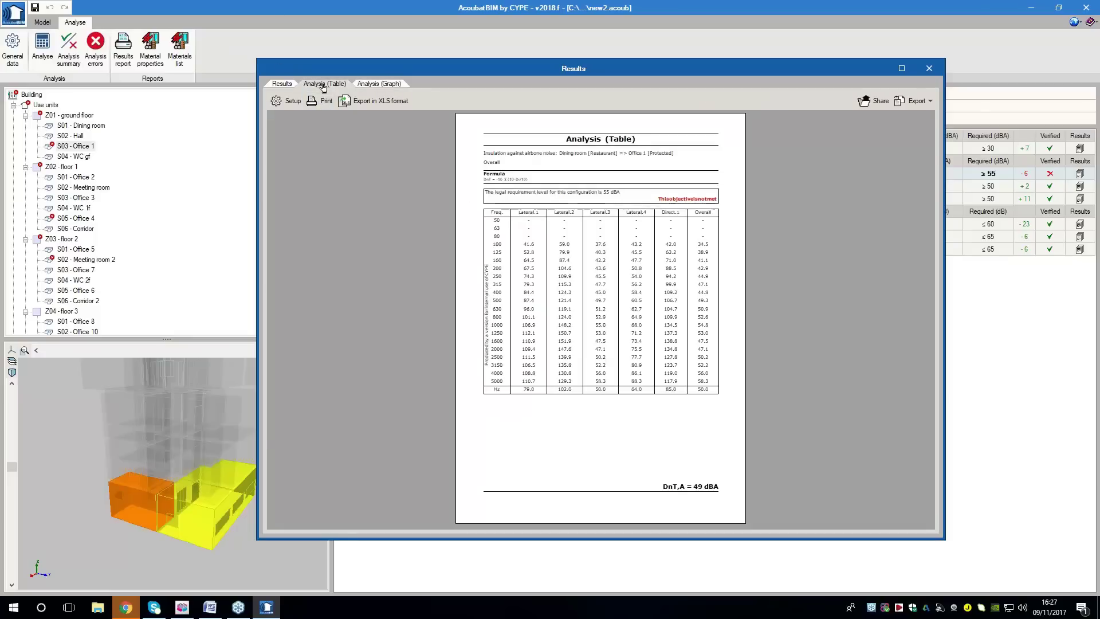
{"action": "left_click", "coordinate": [379, 84]}
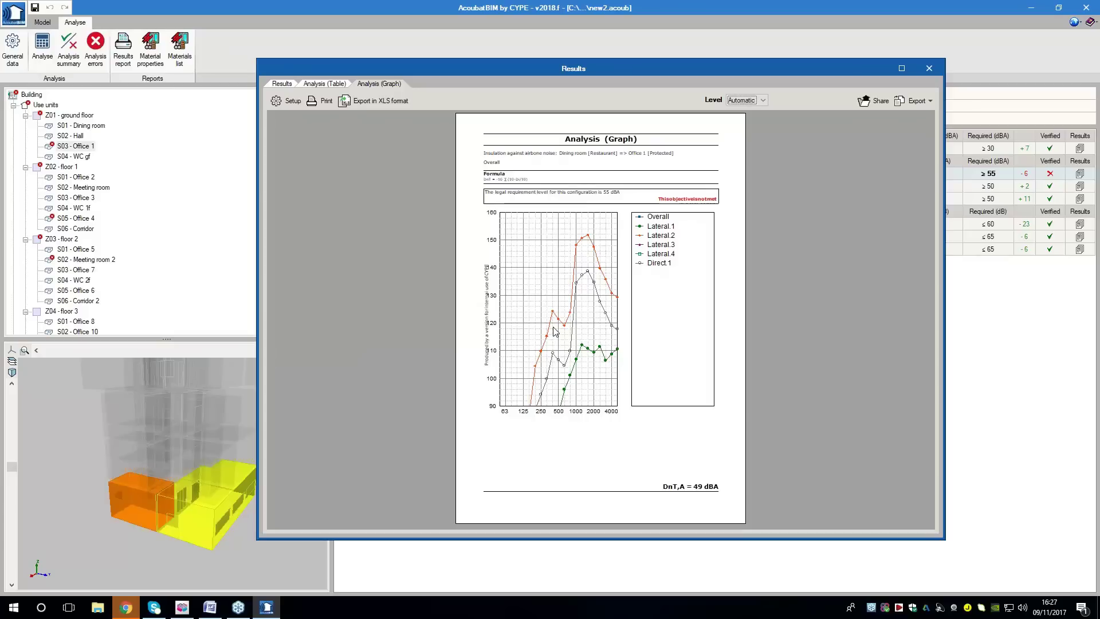
{"action": "left_click", "coordinate": [929, 69]}
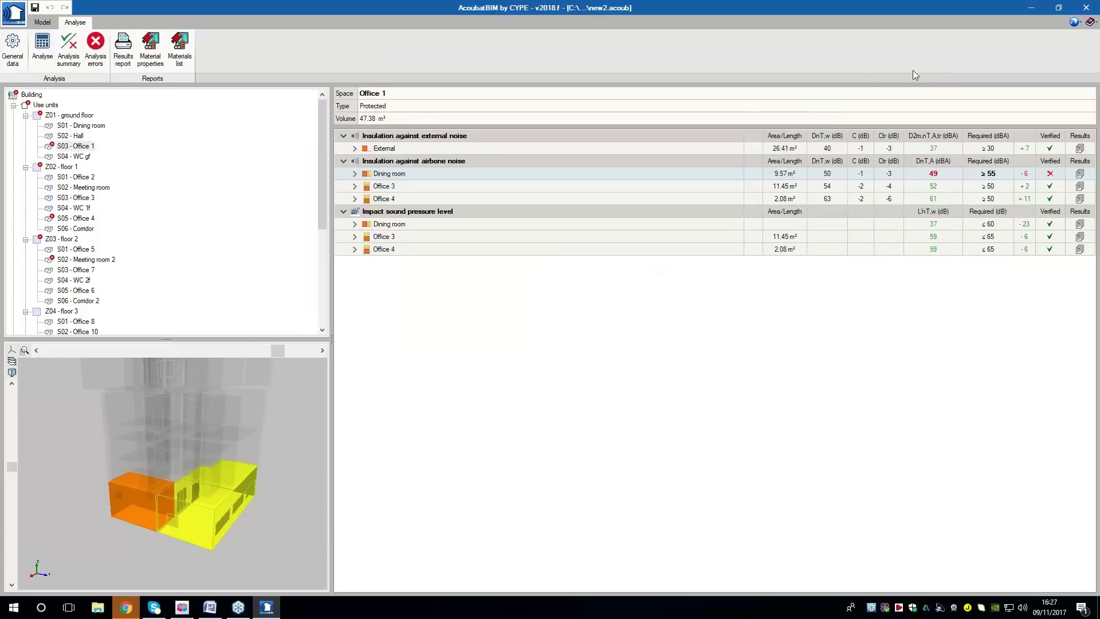
Expand Office 1's airborne insulation results for the Dining room and locate the Lateral 2 transmission path in the 3D model
{"action": "double_click", "coordinate": [396, 174]}
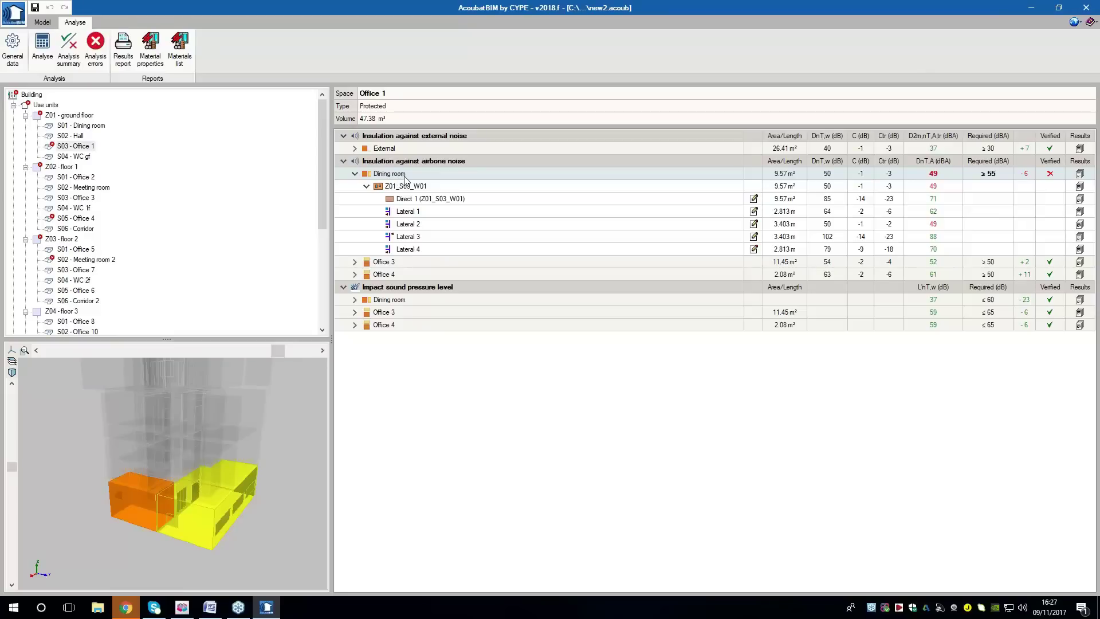
{"action": "left_click", "coordinate": [419, 226]}
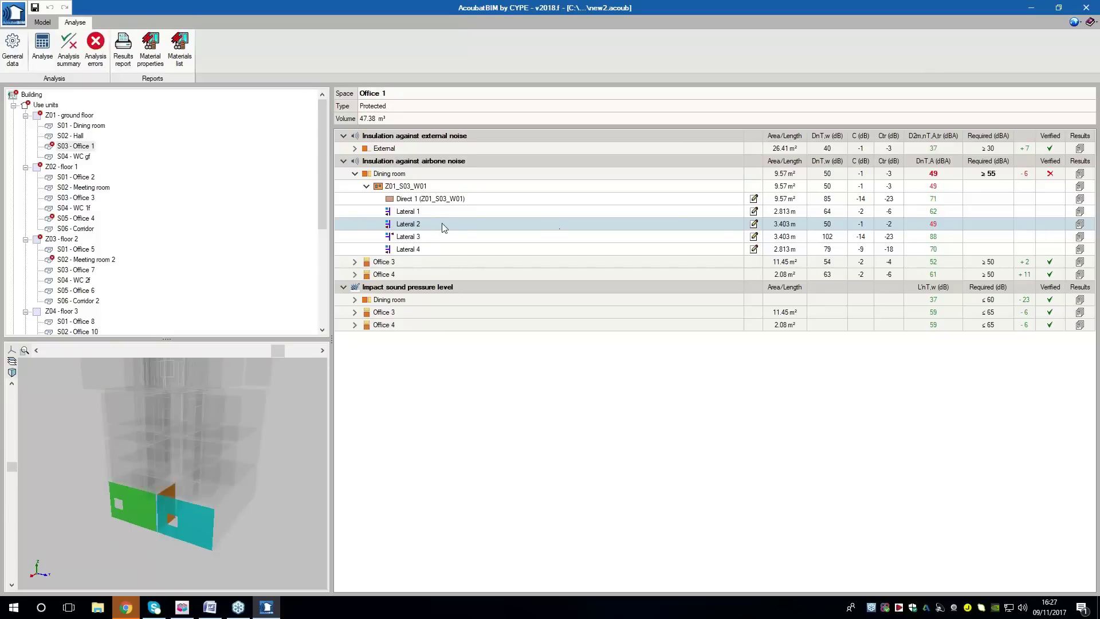
{"action": "middle_click_drag", "start_coordinate": [304, 441], "coordinate": [224, 492]}
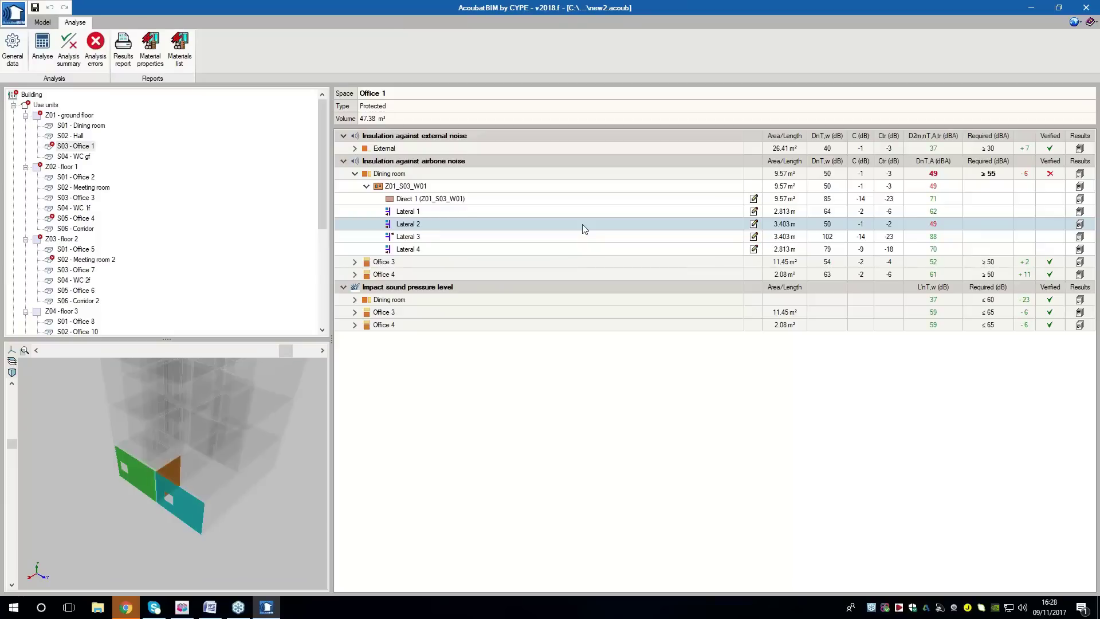
Examine the detailed results and analysis table of the Lateral 2 transmission path between the Dining room and Office 1
{"action": "left_click", "coordinate": [1080, 224]}
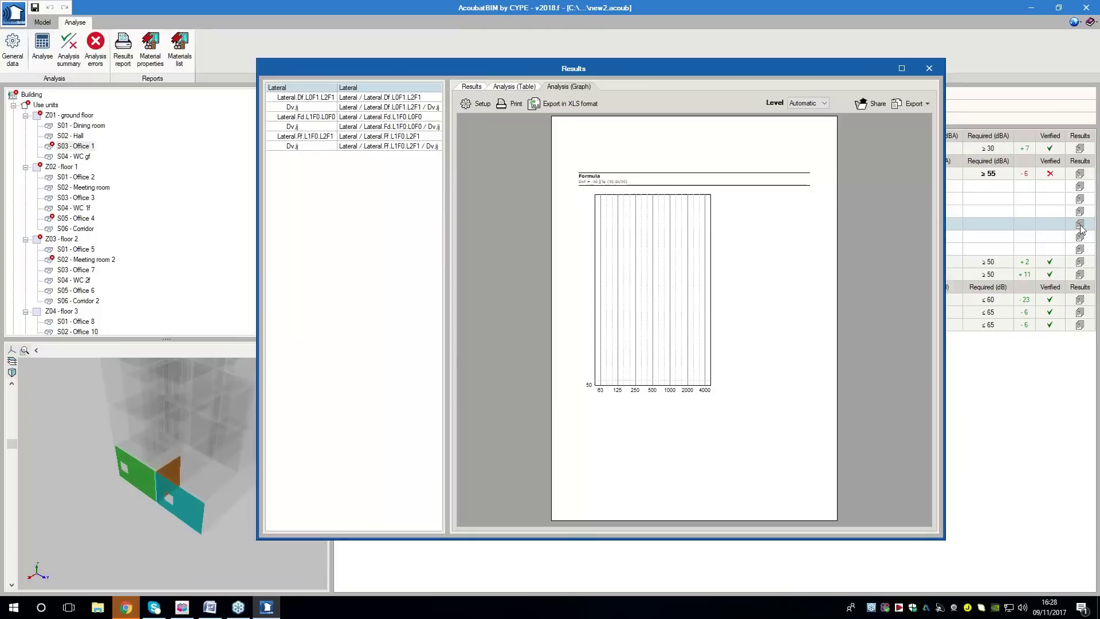
{"action": "left_click", "coordinate": [464, 87]}
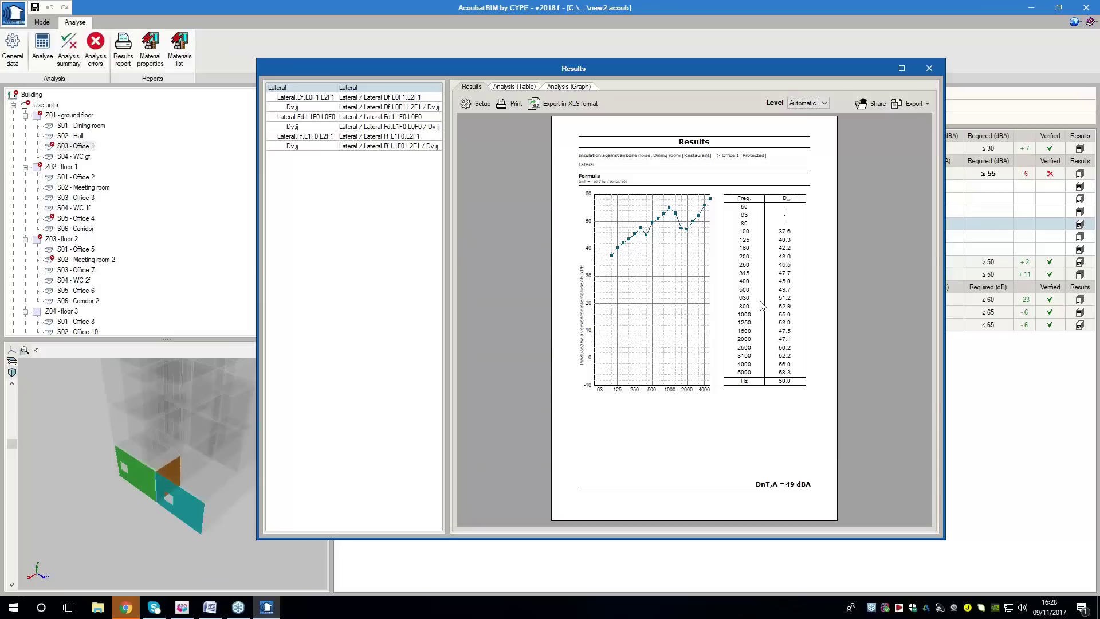
{"action": "left_click", "coordinate": [516, 87]}
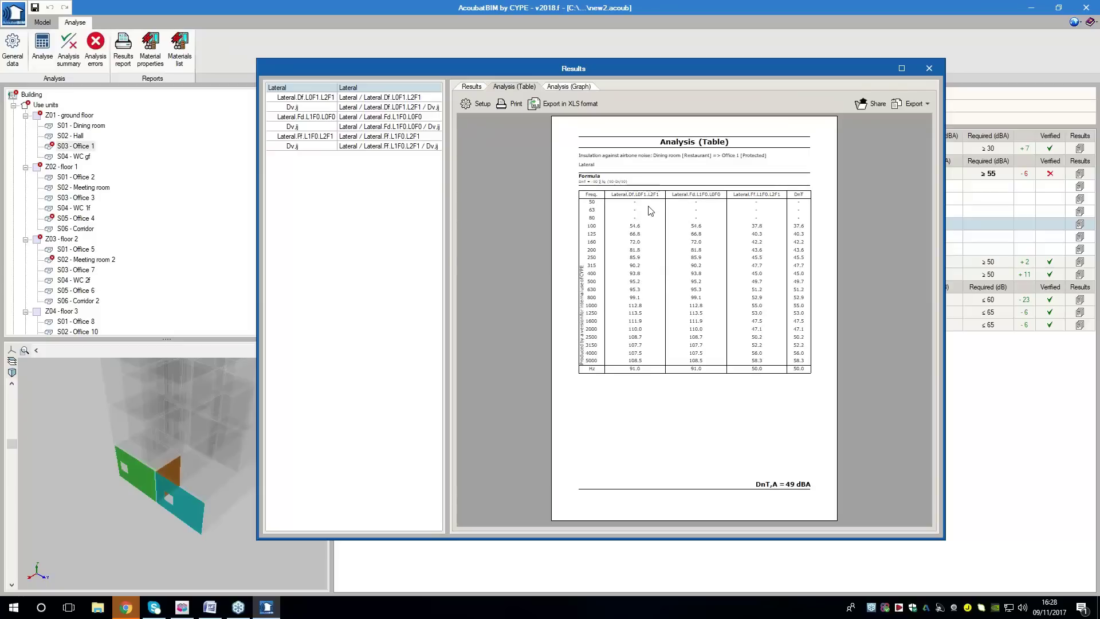
{"action": "left_click_drag", "start_coordinate": [774, 77], "coordinate": [765, 1]}
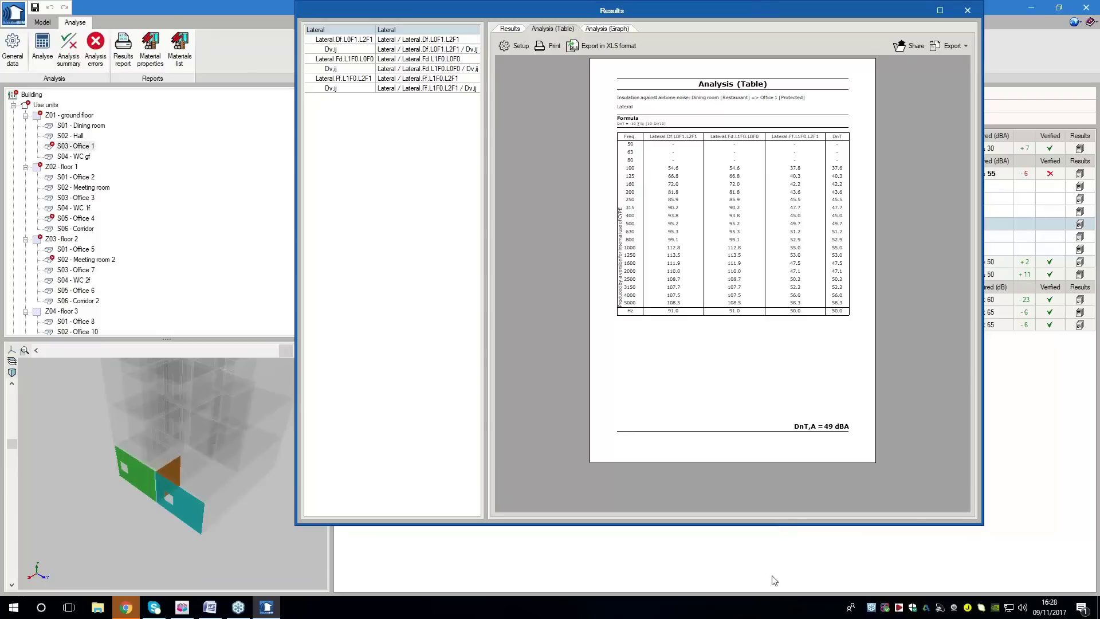
Examine the analysis graph of the Lateral 2 transmission path between the Dining room and Office 1, and close the results
{"action": "left_click_drag", "start_coordinate": [767, 524], "coordinate": [767, 595]}
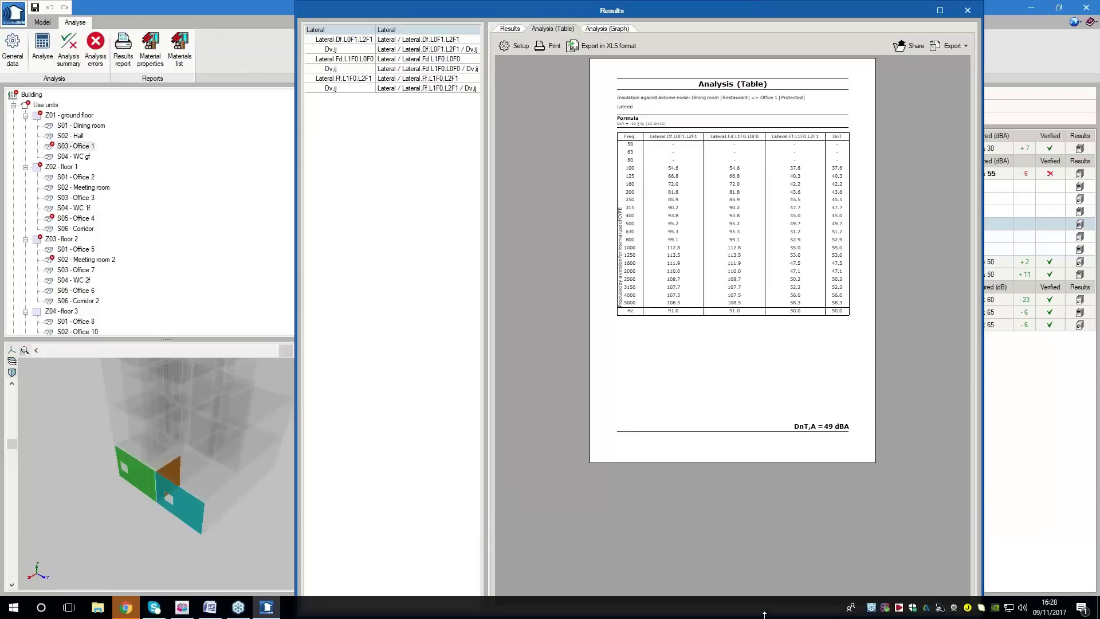
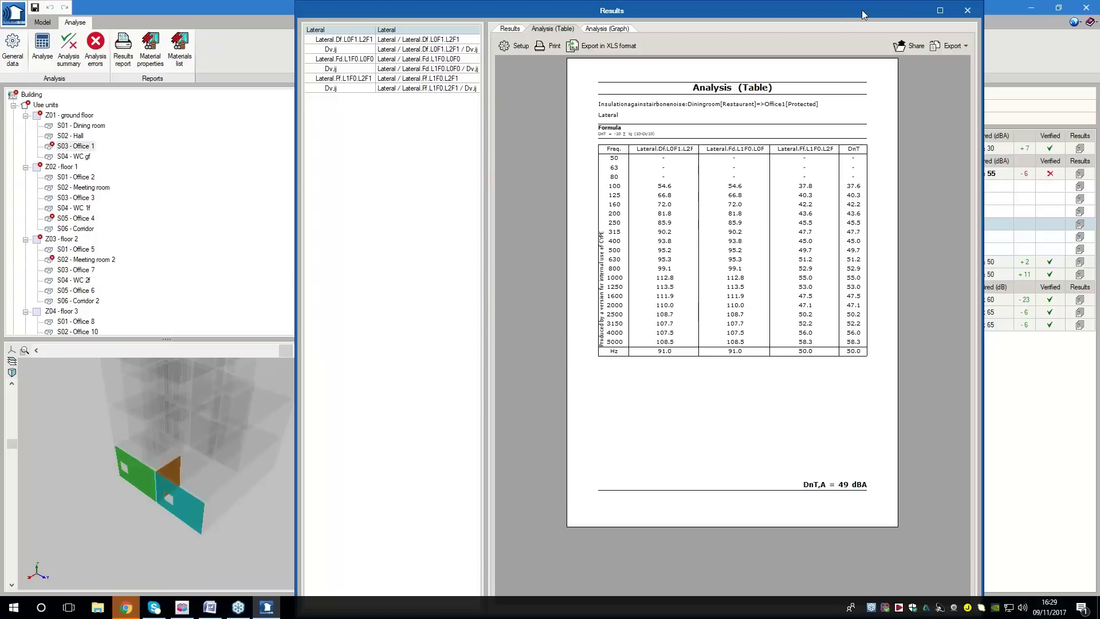
{"action": "left_click", "coordinate": [611, 29]}
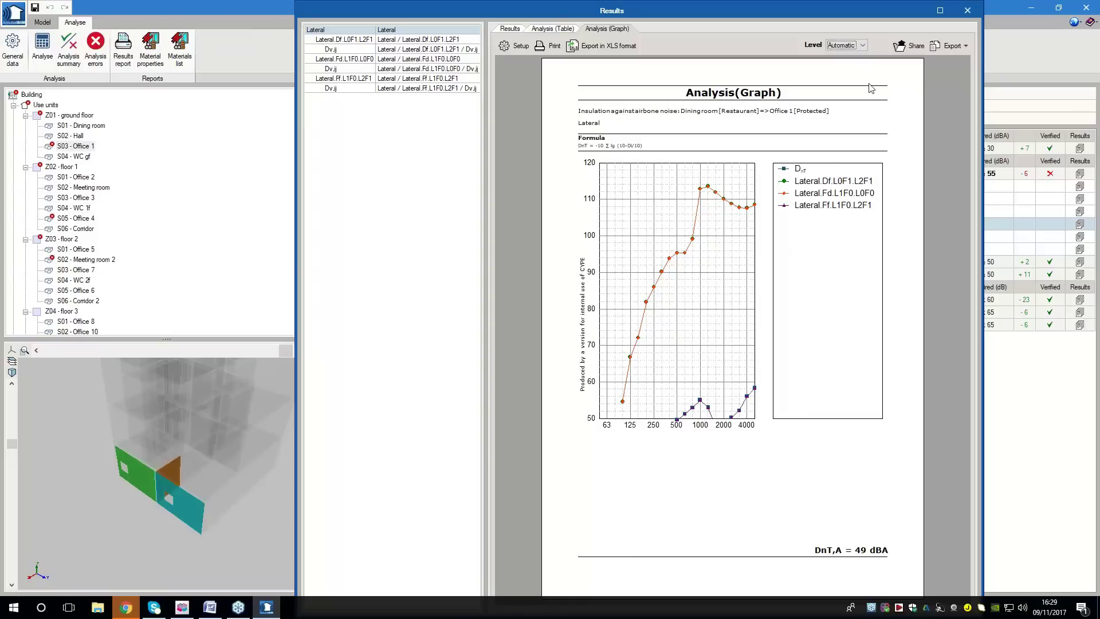
{"action": "left_click", "coordinate": [965, 11]}
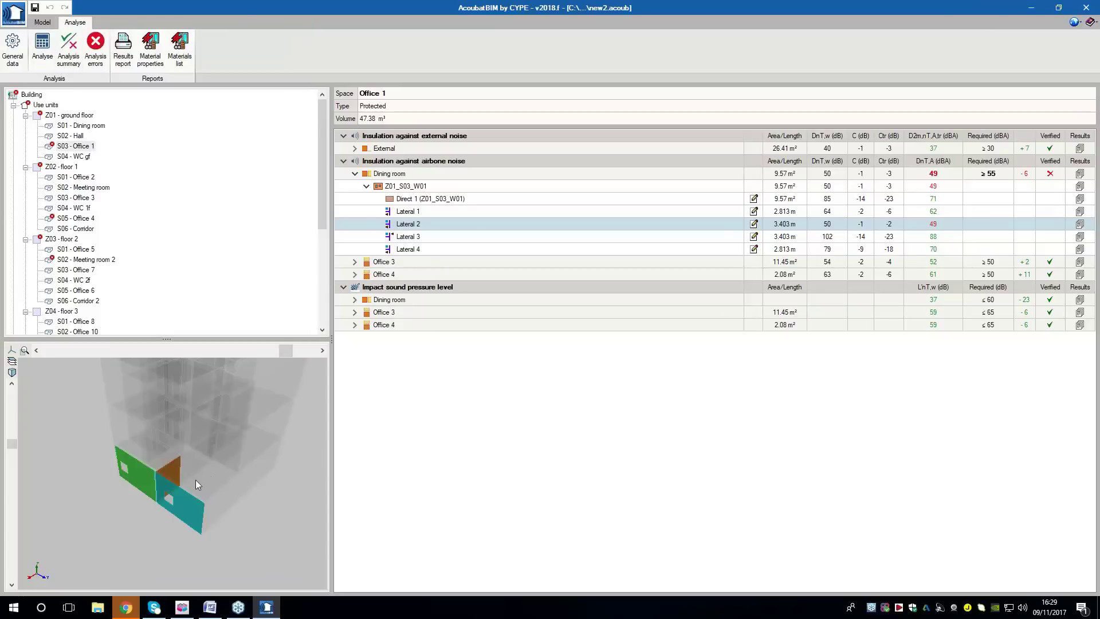
Enable internal cladding on the Brick wall 13 façade used by wall Z01_S01_W06 at Office 1's Lateral 2 edge
{"action": "left_click", "coordinate": [754, 224]}
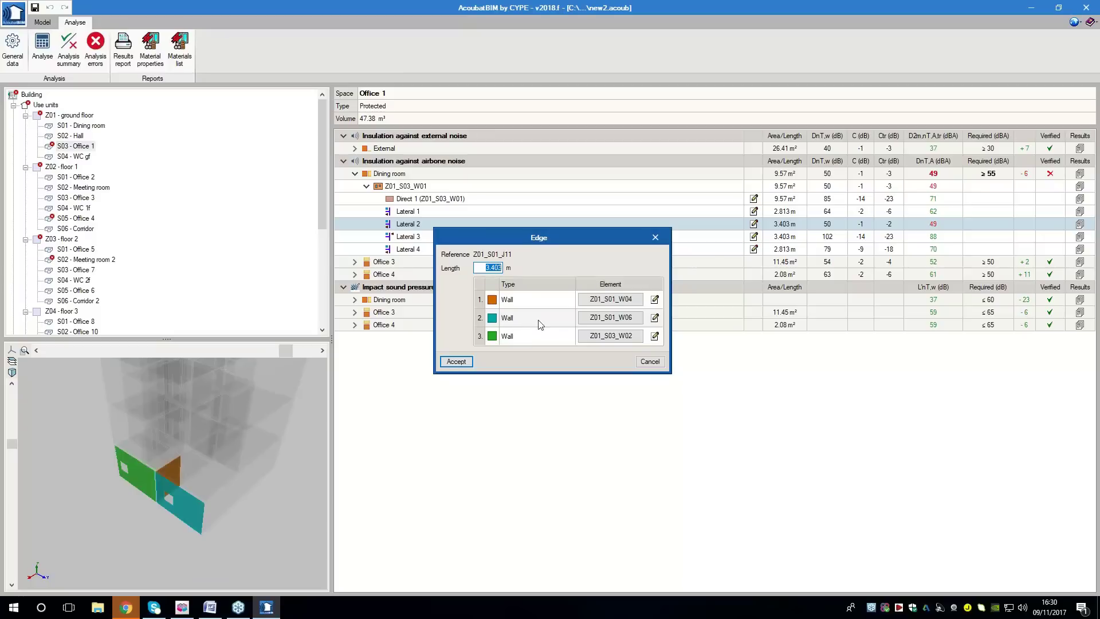
{"action": "left_click", "coordinate": [654, 317]}
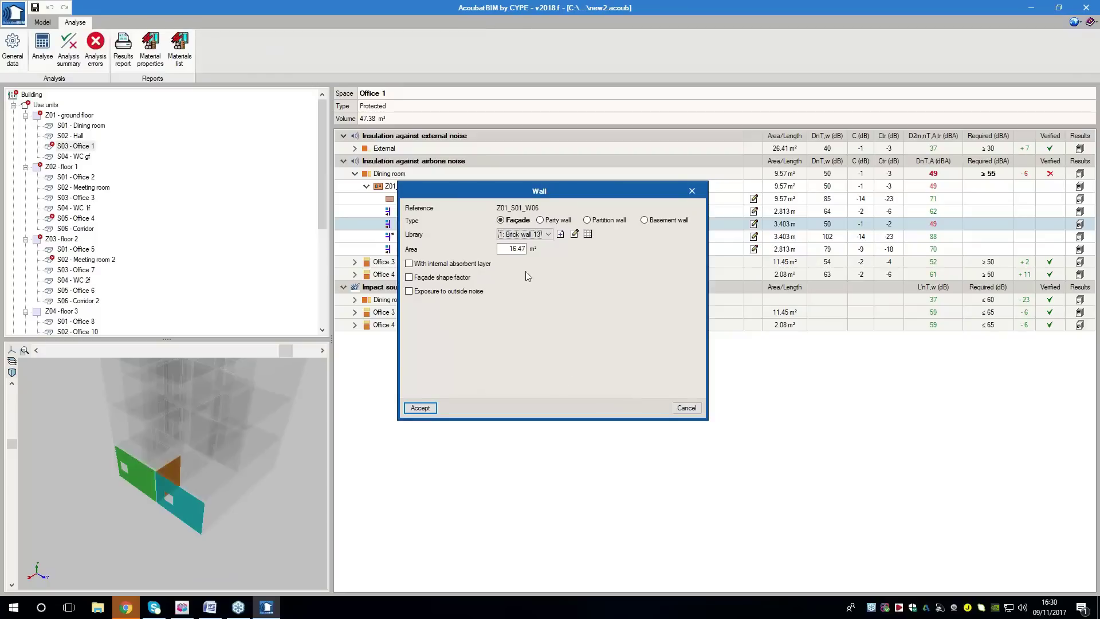
{"action": "left_click", "coordinate": [574, 235]}
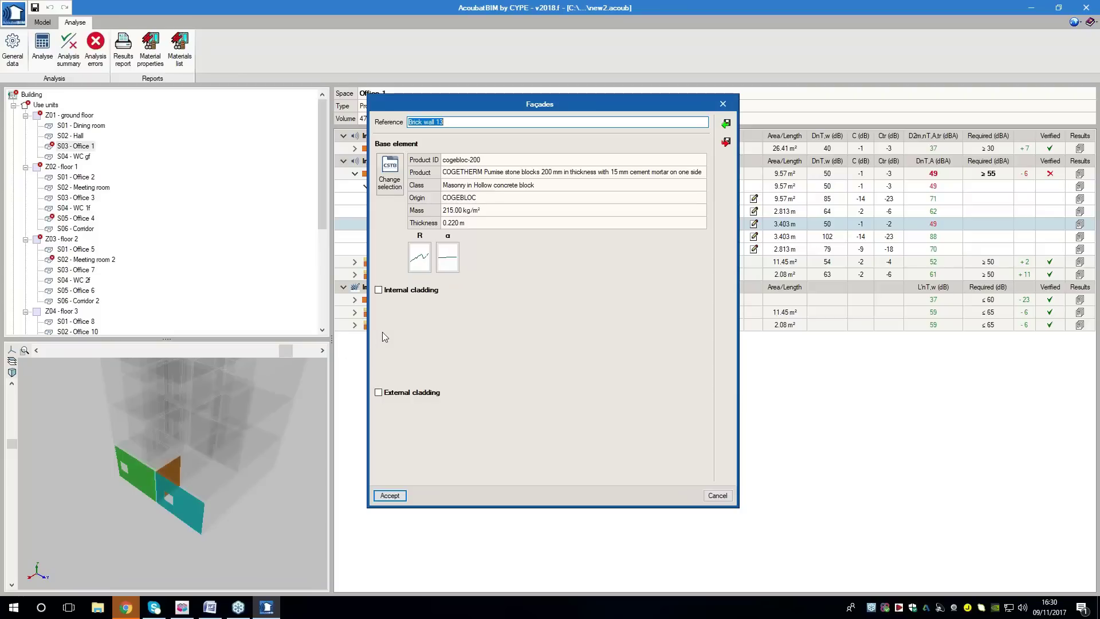
{"action": "left_click", "coordinate": [378, 289]}
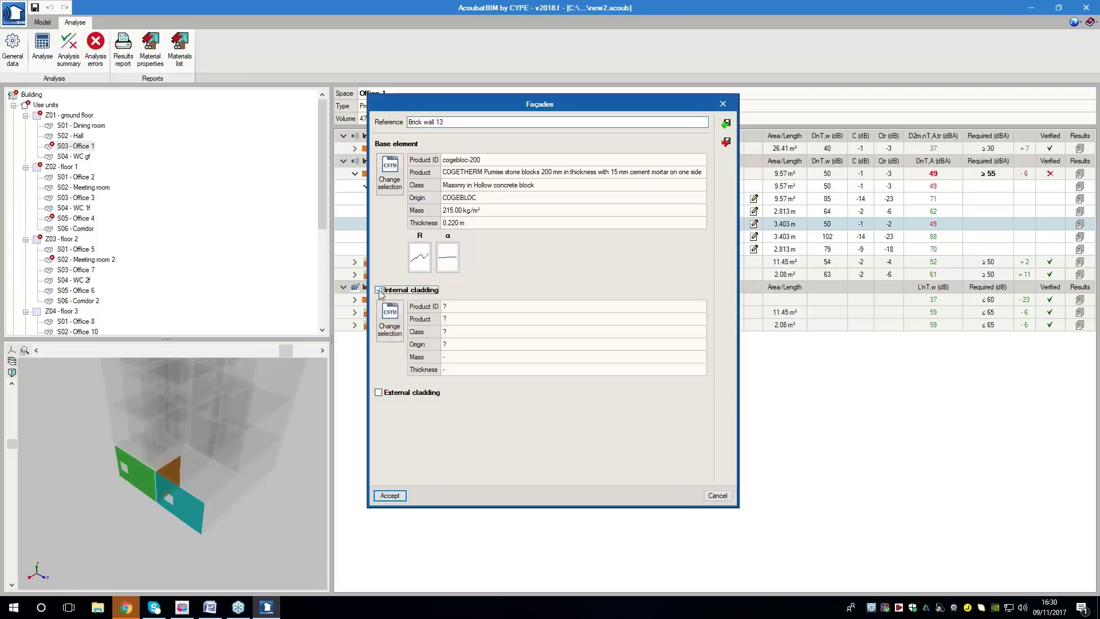
Search the CSTB database for "isoc", assign Interior cladding ISOCOMBO 140 to Brick wall 13, and accept the façade, wall and edge settings
{"action": "left_click", "coordinate": [391, 322]}
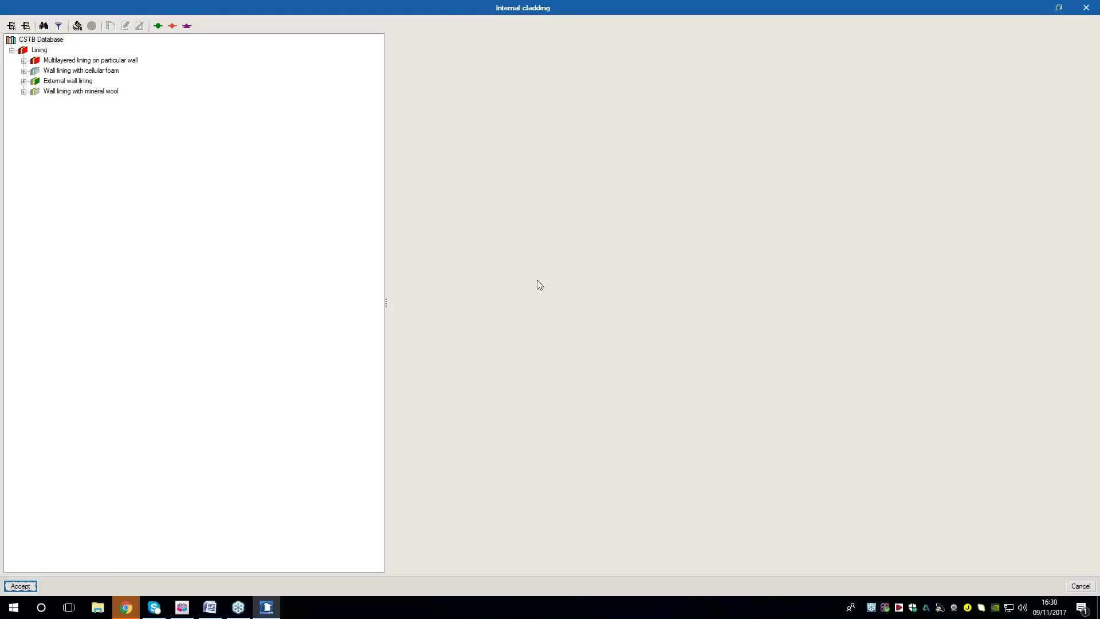
{"action": "left_click", "coordinate": [43, 26]}
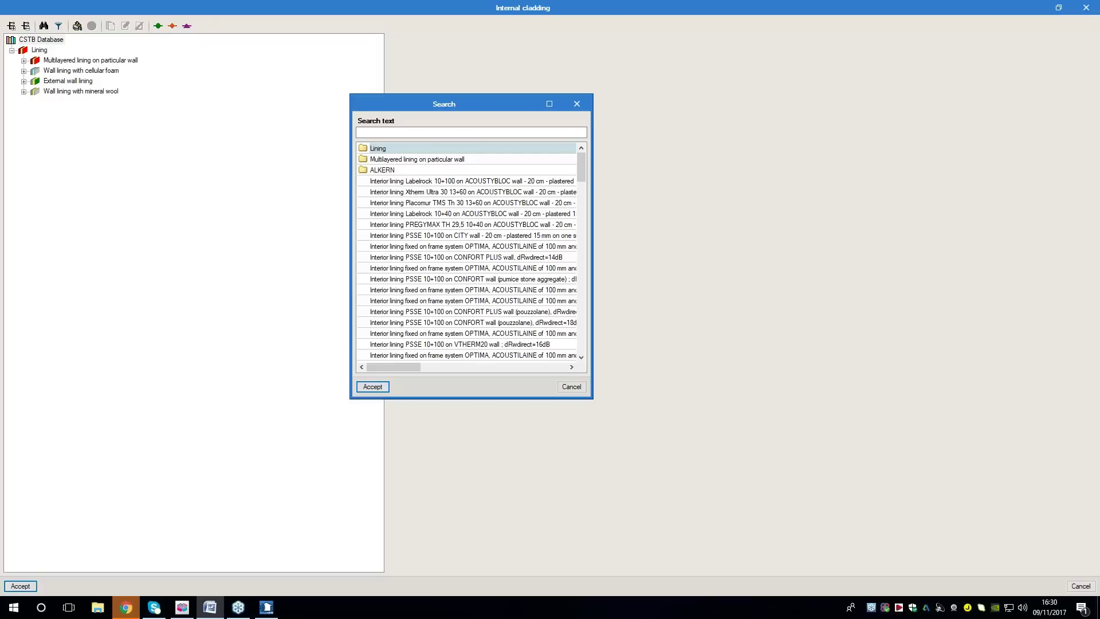
{"action": "left_click", "coordinate": [444, 131]}
{"action": "type", "text": "isc"}
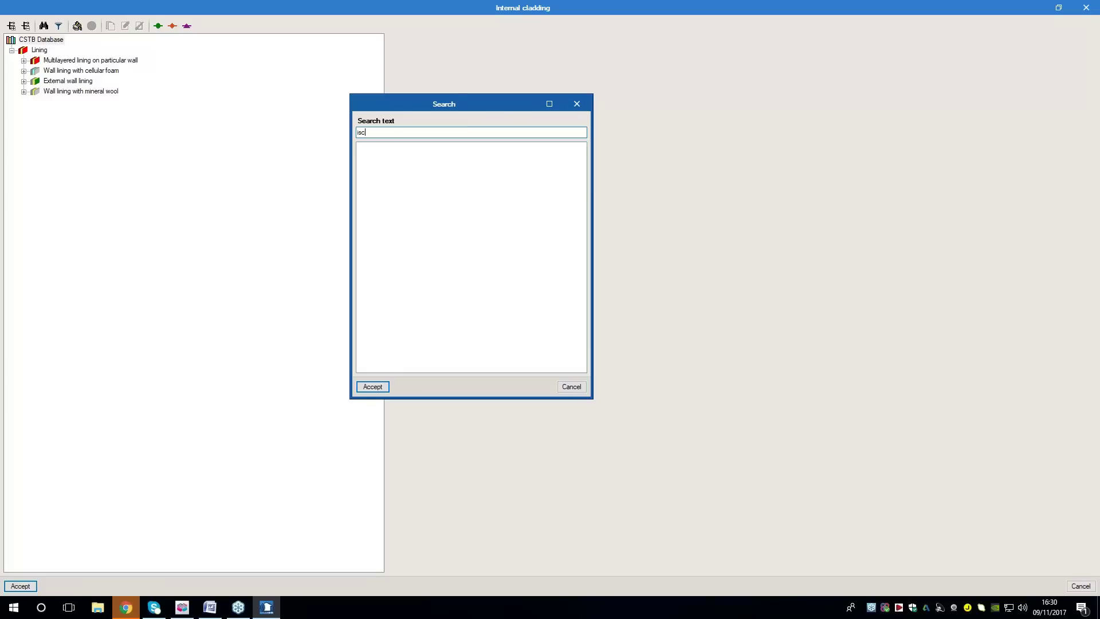
{"action": "key", "text": "BackSpace"}
{"action": "type", "text": "oc"}
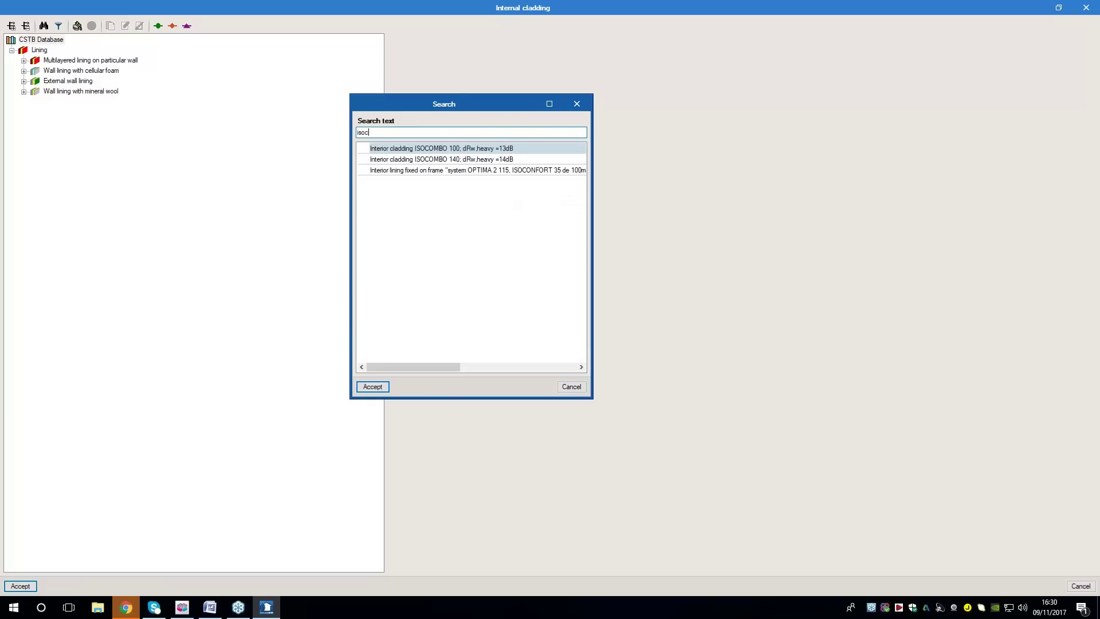
{"action": "left_click", "coordinate": [430, 159]}
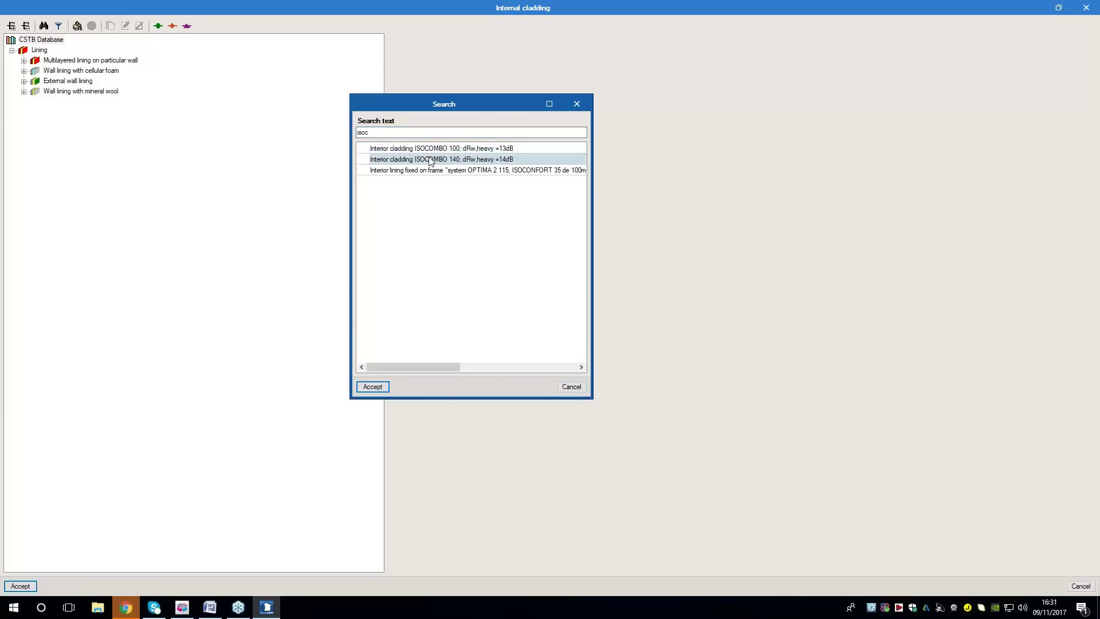
{"action": "double_click", "coordinate": [430, 161]}
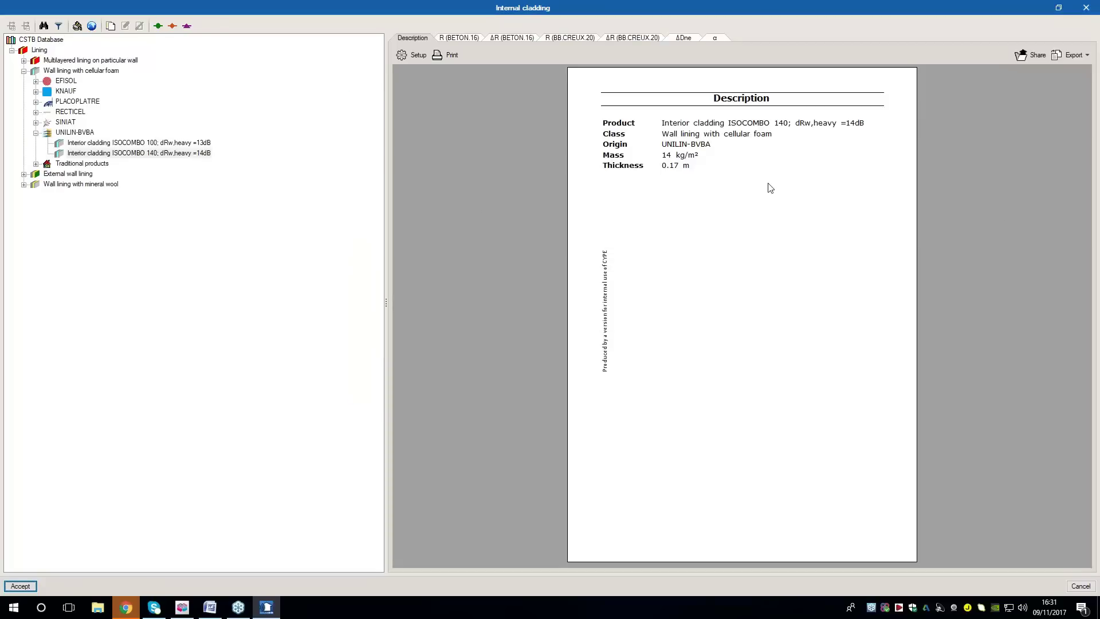
{"action": "left_click", "coordinate": [21, 584]}
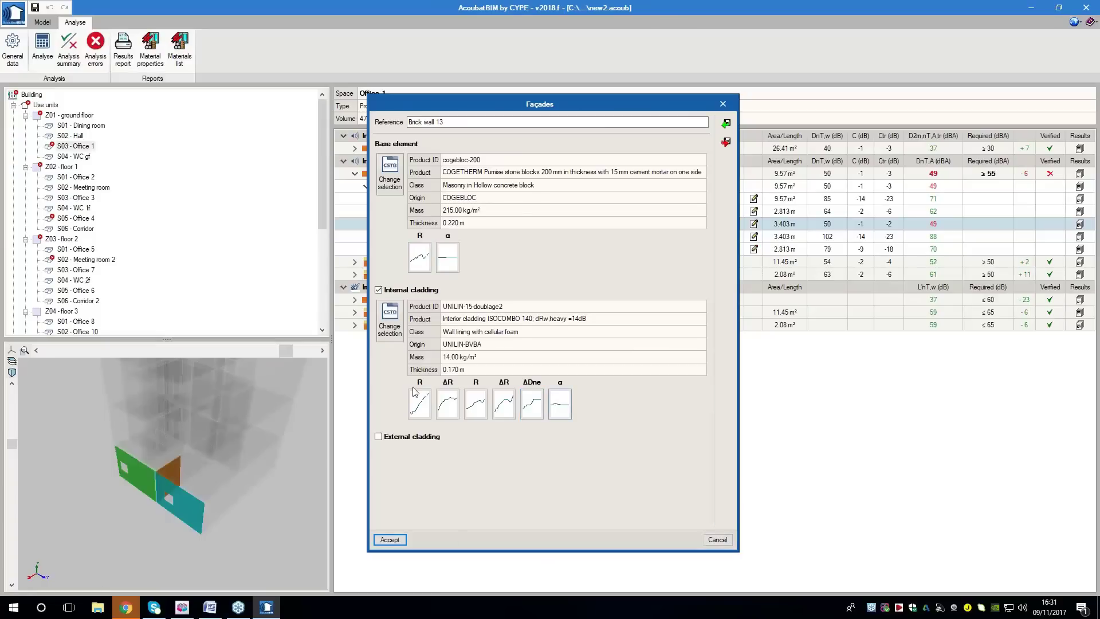
{"action": "left_click", "coordinate": [391, 540]}
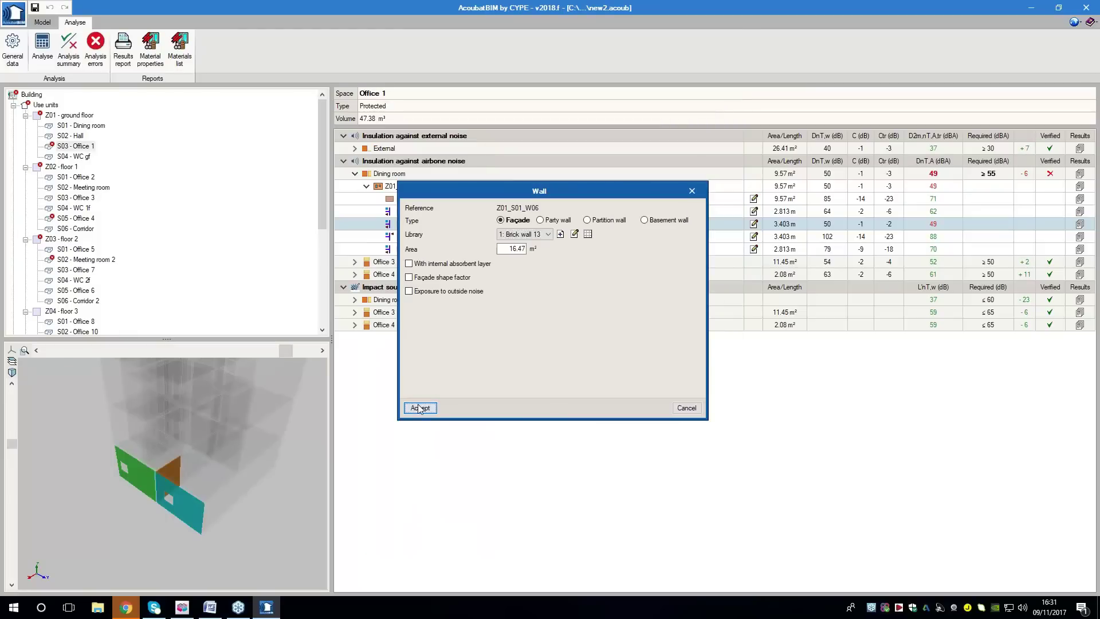
{"action": "left_click", "coordinate": [423, 412]}
{"action": "left_click", "coordinate": [456, 361]}
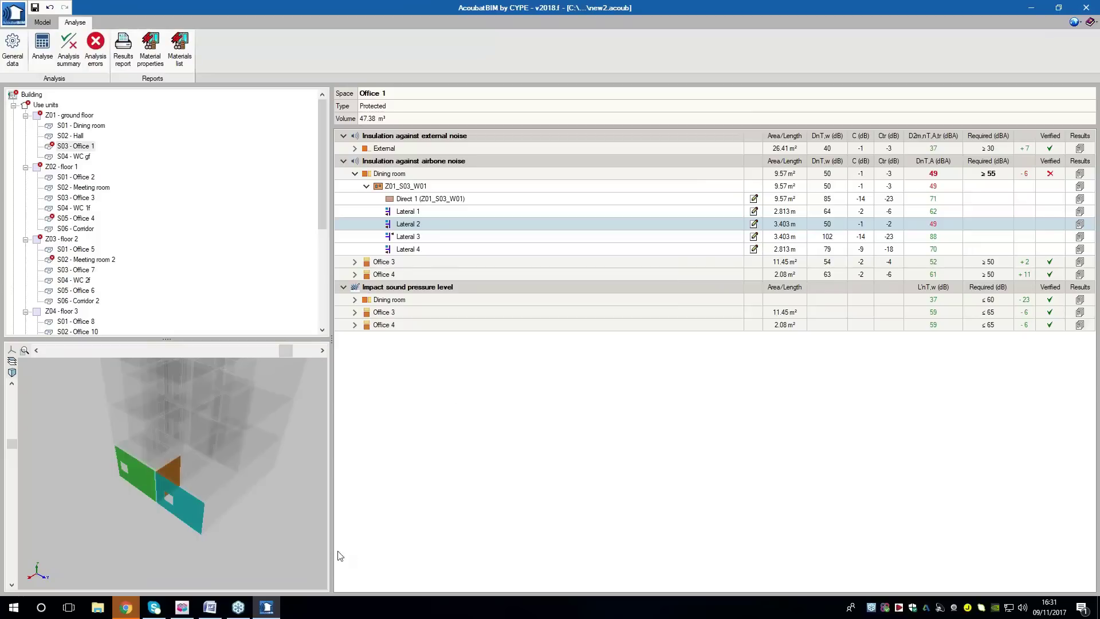
Rerun the acoustic analysis of the building with the new façade cladding and dismiss the analysis summary
{"action": "middle_click_drag", "start_coordinate": [211, 524], "coordinate": [152, 498]}
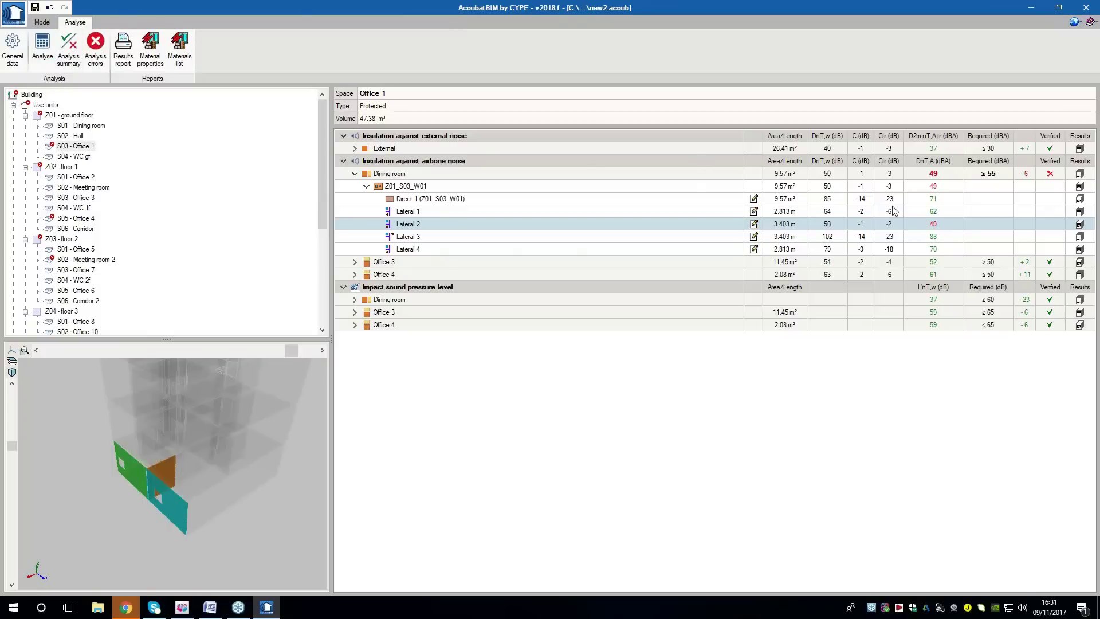
{"action": "left_click", "coordinate": [42, 47]}
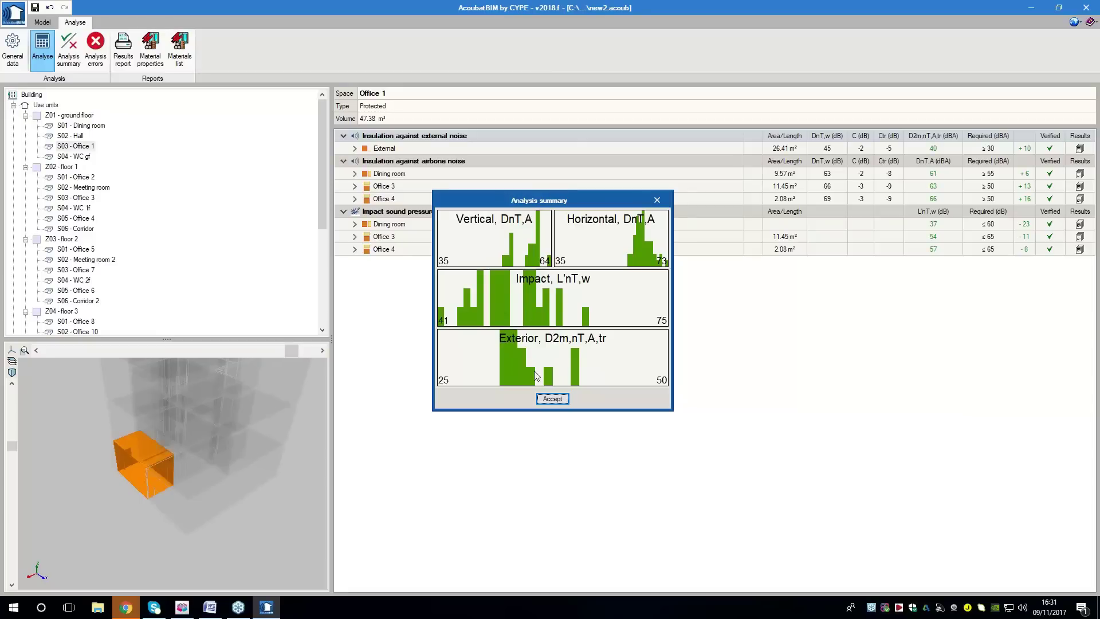
{"action": "left_click", "coordinate": [552, 399]}
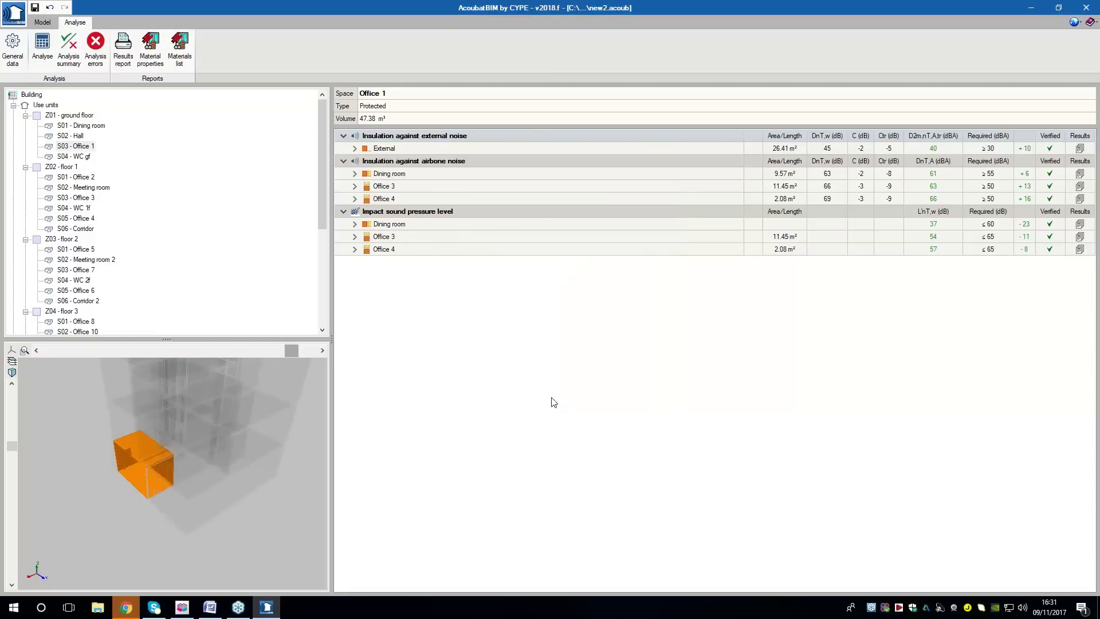
Inspect Office 1's airborne insulation results for the Dining room down to the Lateral 2 path, and collapse them again
{"action": "double_click", "coordinate": [390, 175]}
{"action": "left_click", "coordinate": [414, 224]}
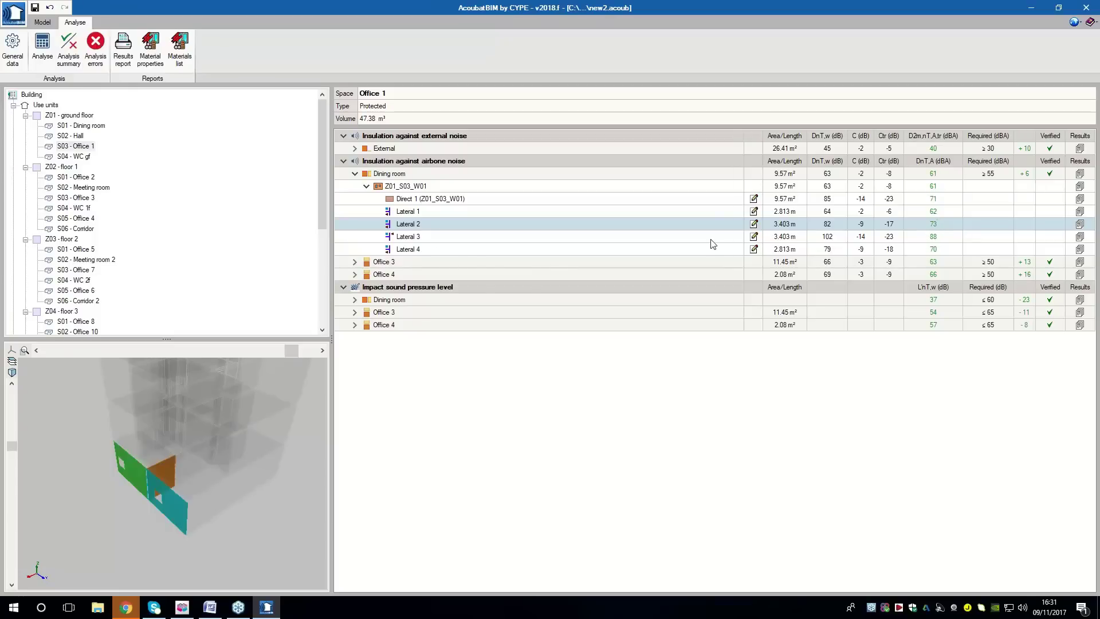
{"action": "left_click", "coordinate": [355, 174]}
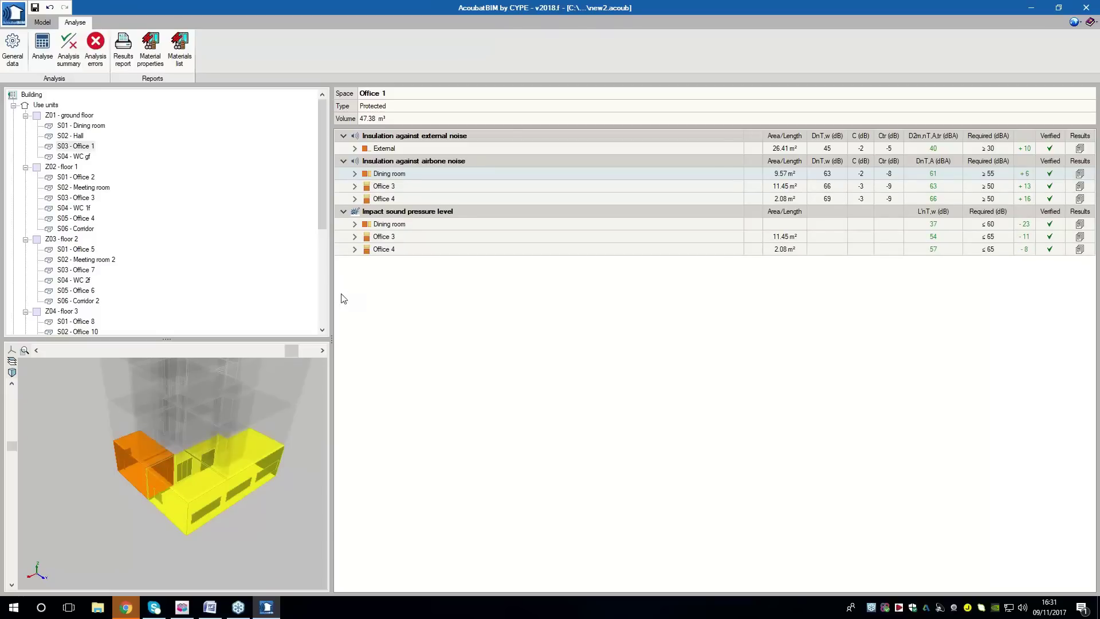
Generate the results report and maximise it to review the ground floor results
{"action": "scroll", "coordinate": [270, 297], "scroll_direction": "down", "scroll_amount": 4}
{"action": "scroll", "coordinate": [267, 299], "scroll_direction": "up", "scroll_amount": 4}
{"action": "left_click", "coordinate": [122, 60]}
{"action": "left_click", "coordinate": [519, 298]}
{"action": "left_click", "coordinate": [527, 331]}
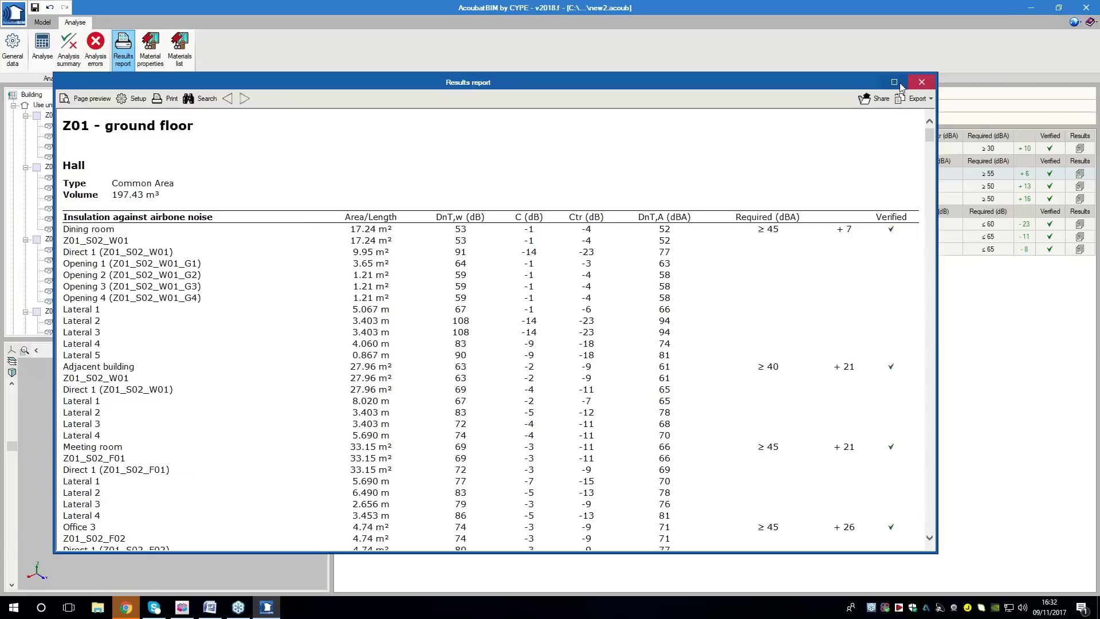
{"action": "left_click_drag", "start_coordinate": [775, 83], "coordinate": [660, 300]}
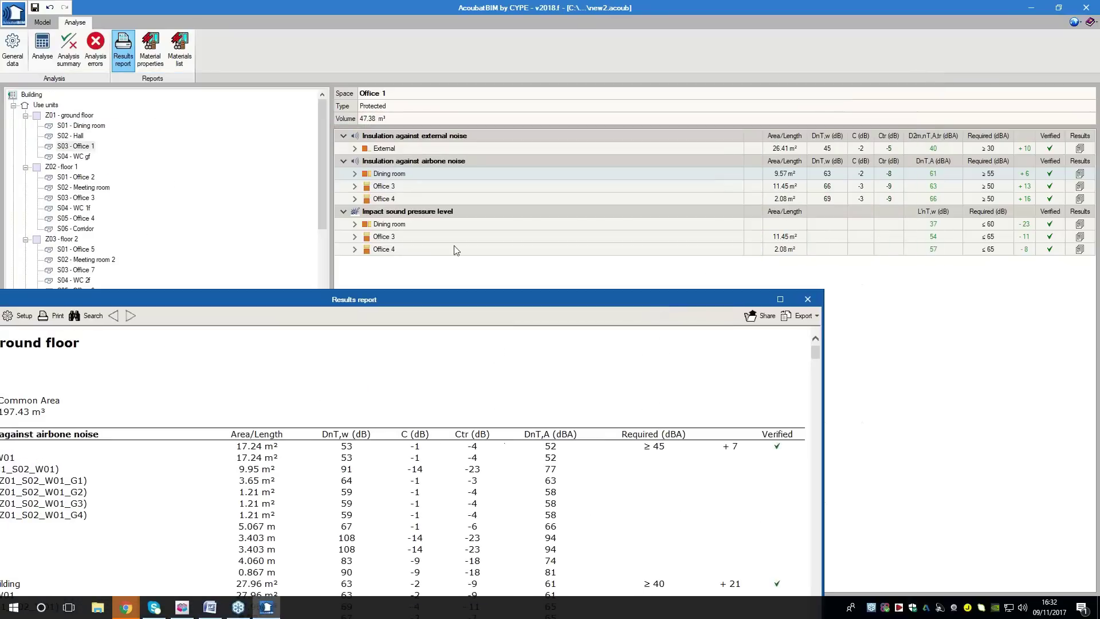
{"action": "left_click_drag", "start_coordinate": [502, 300], "coordinate": [697, 306]}
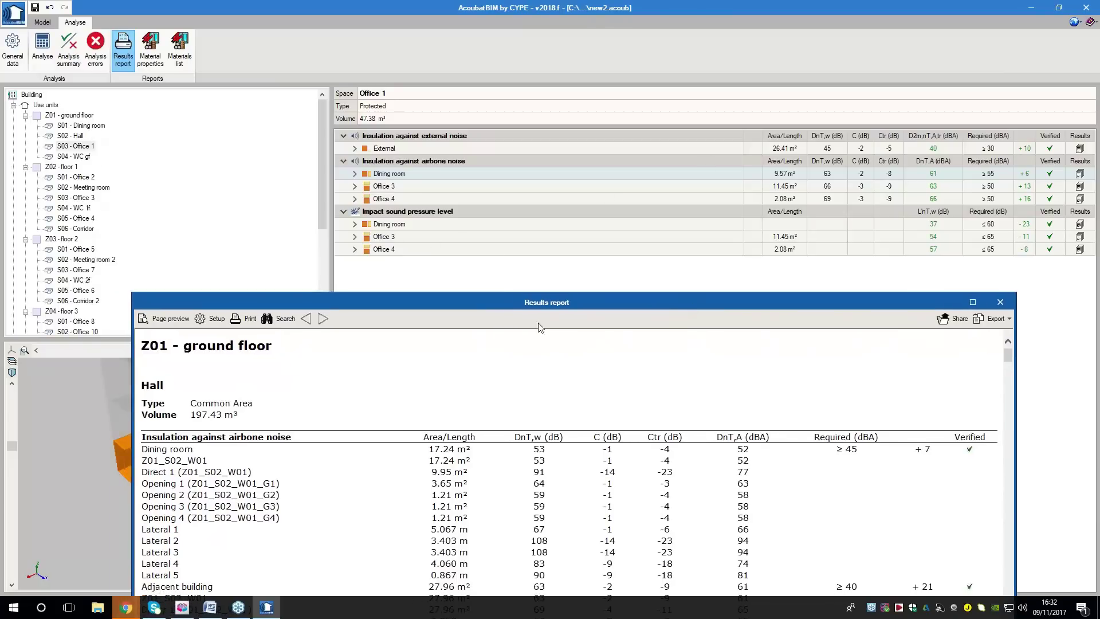
{"action": "left_click_drag", "start_coordinate": [552, 302], "coordinate": [511, 113]}
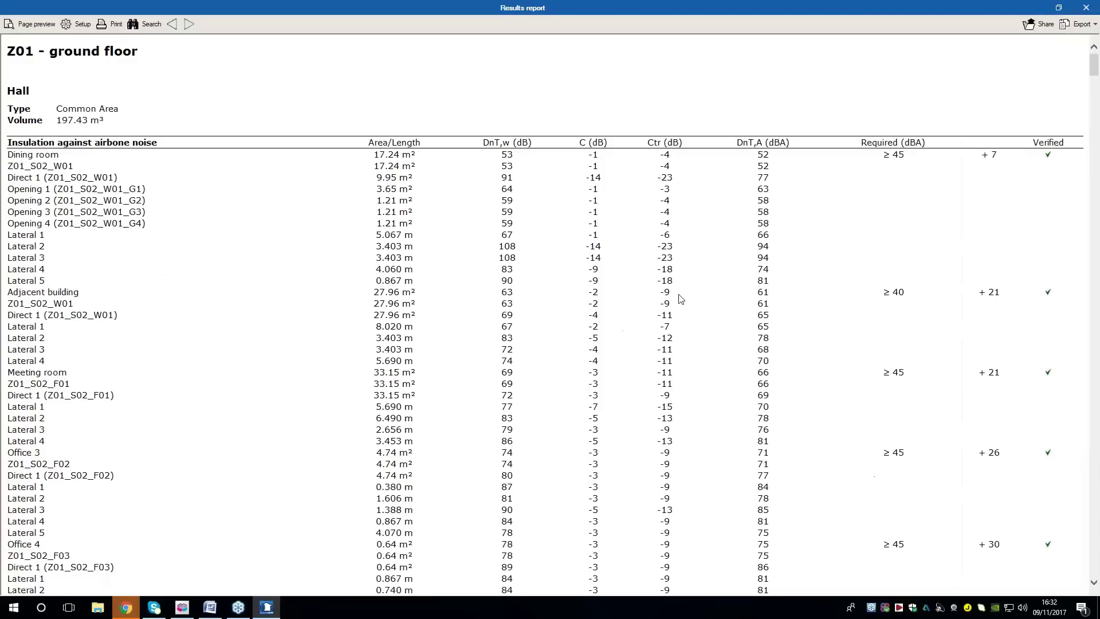
{"action": "left_click", "coordinate": [932, 113]}
Check the export formats available for the results report and close it without exporting
{"action": "left_click", "coordinate": [1087, 28]}
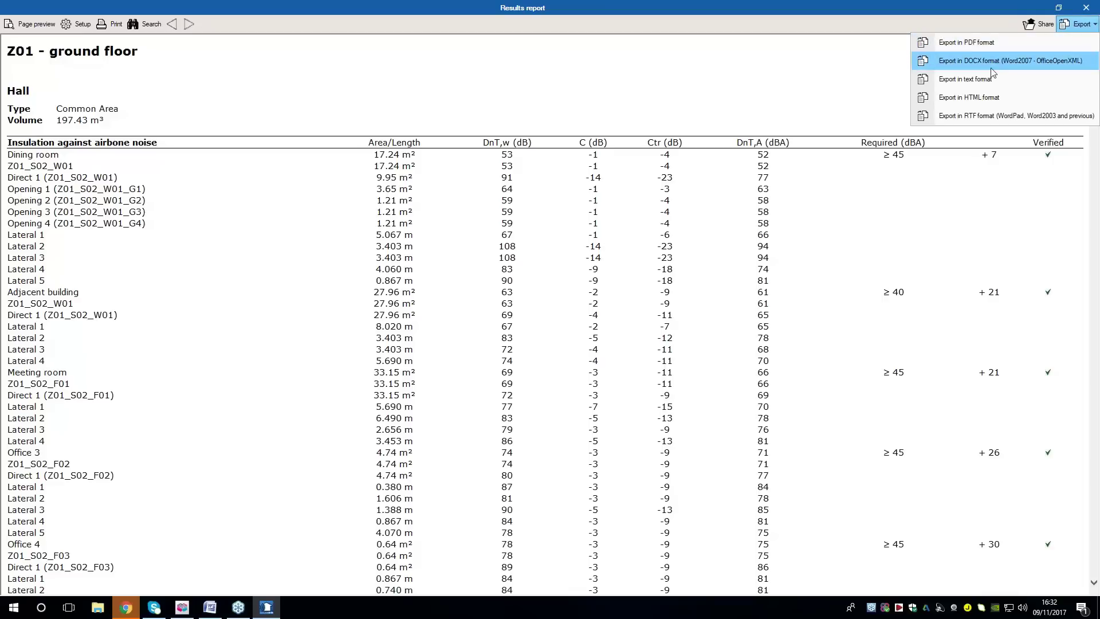
{"action": "left_click", "coordinate": [623, 101]}
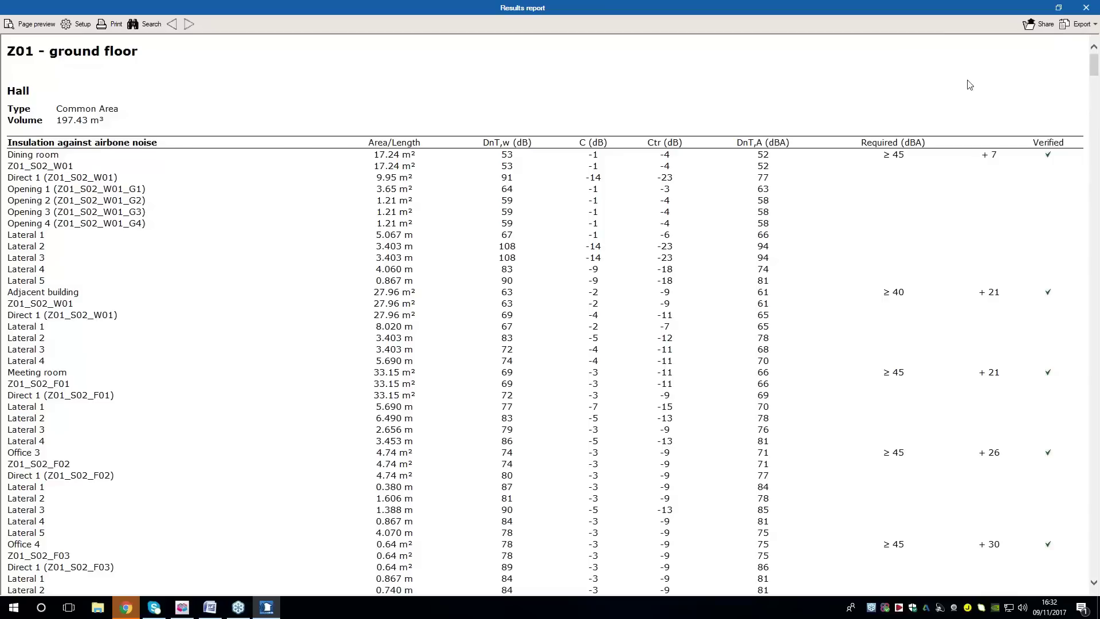
{"action": "left_click", "coordinate": [1086, 7]}
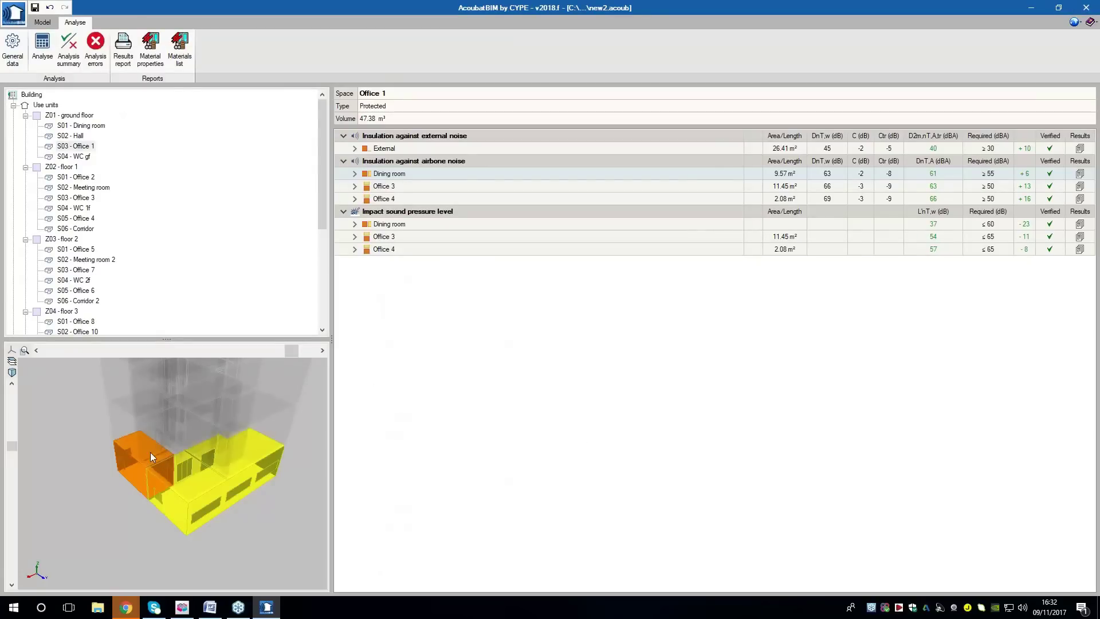
Show the whole building in the 3D view, enlarge the view area, and inspect the building from several sides
{"action": "middle_click_drag", "start_coordinate": [150, 452], "coordinate": [183, 549]}
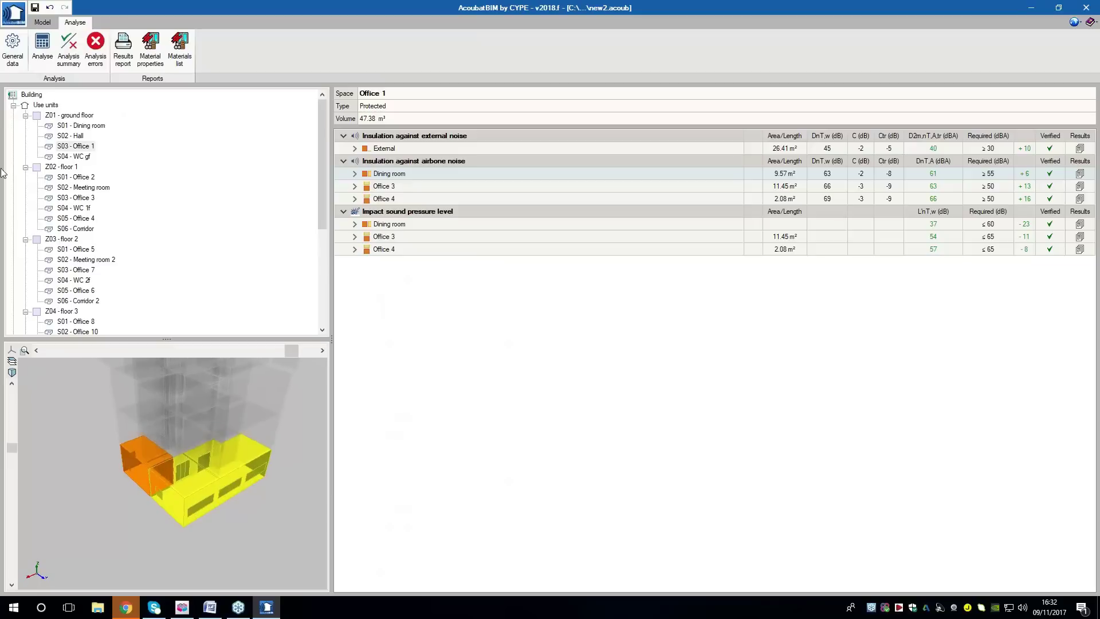
{"action": "left_click", "coordinate": [29, 95]}
{"action": "scroll", "coordinate": [213, 501], "scroll_direction": "down", "scroll_amount": 1}
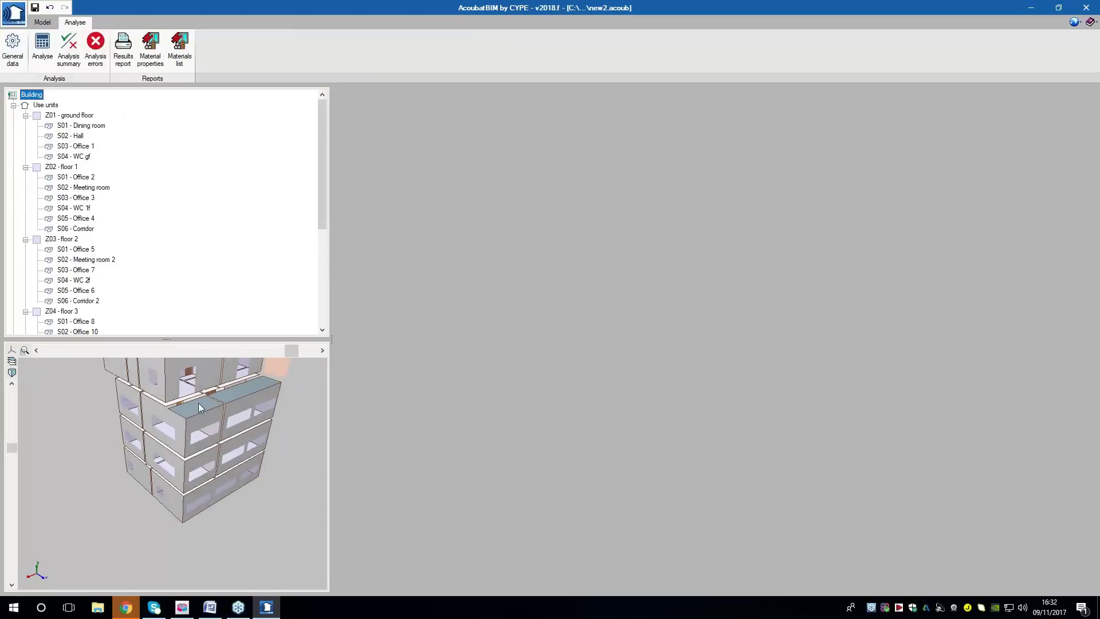
{"action": "left_click_drag", "start_coordinate": [167, 325], "coordinate": [168, 123]}
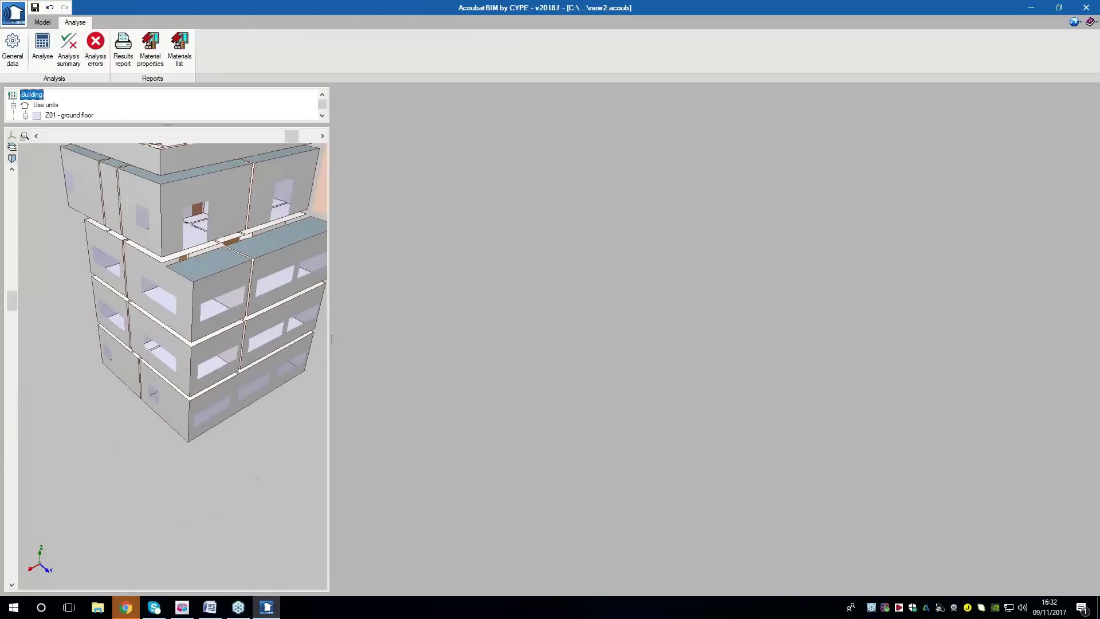
{"action": "left_click_drag", "start_coordinate": [333, 342], "coordinate": [775, 358]}
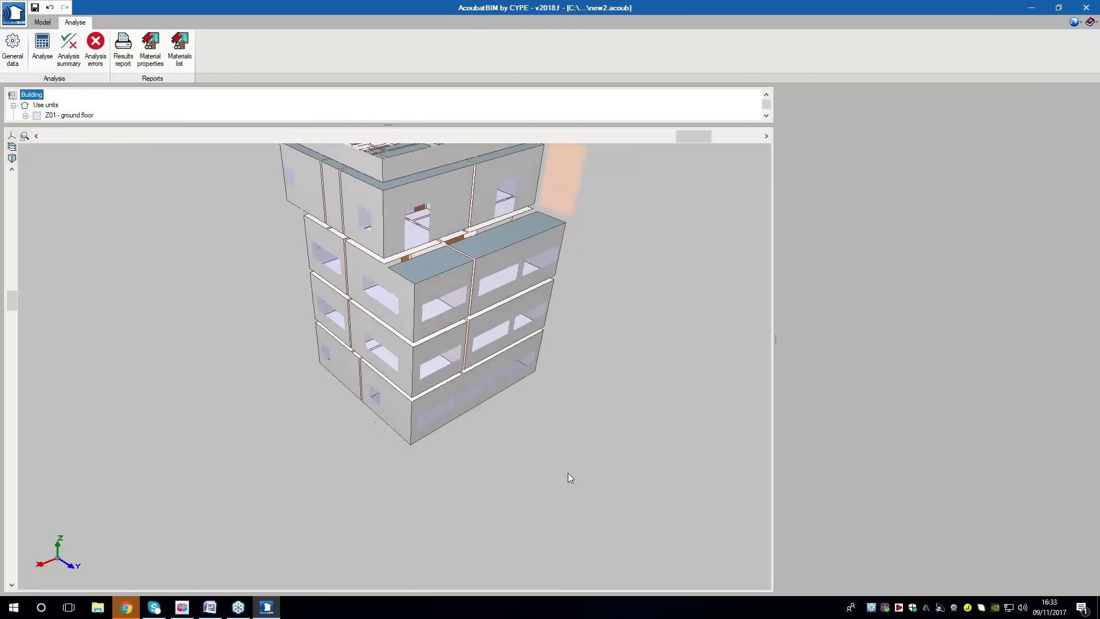
{"action": "middle_click_drag", "start_coordinate": [527, 357], "coordinate": [526, 409]}
{"action": "scroll", "coordinate": [527, 409], "scroll_direction": "up", "scroll_amount": 3}
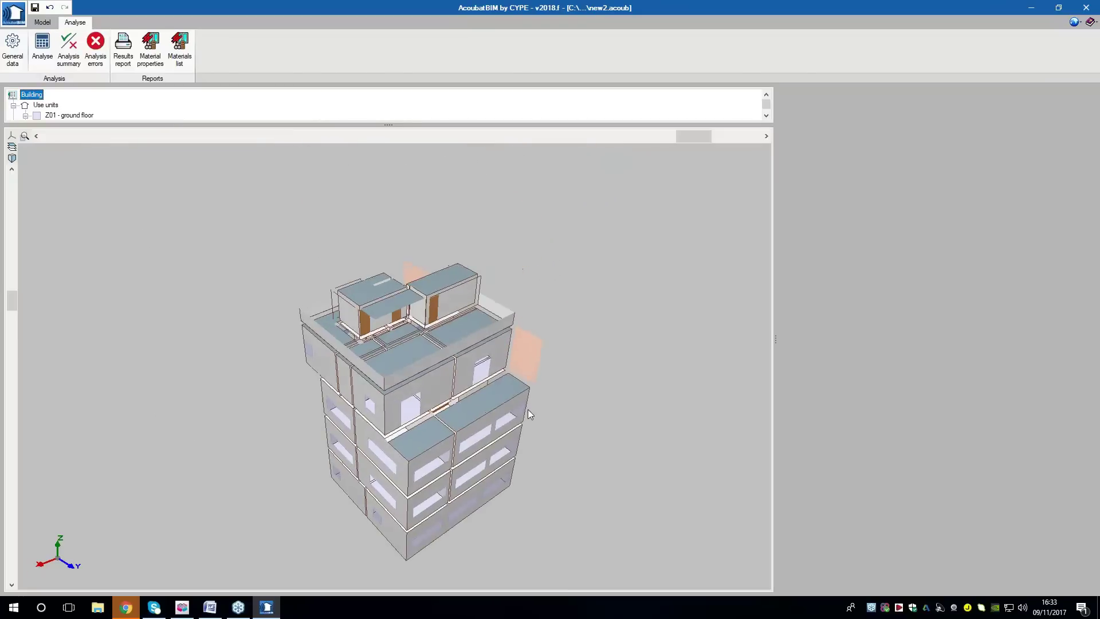
{"action": "middle_click_drag", "start_coordinate": [487, 450], "coordinate": [638, 404]}
{"action": "middle_click_drag", "start_coordinate": [333, 443], "coordinate": [373, 402]}
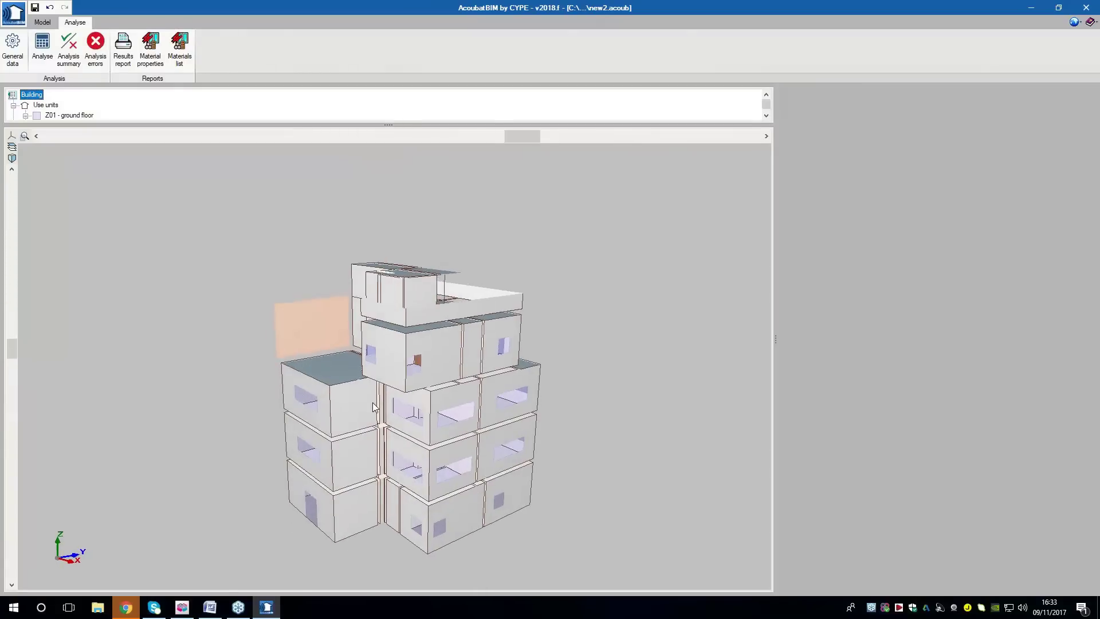
Examine the windows on the building's façade, and switch to IFC Builder to compare them in a 3D view of all floors
{"action": "middle_click_drag", "start_coordinate": [474, 520], "coordinate": [439, 474]}
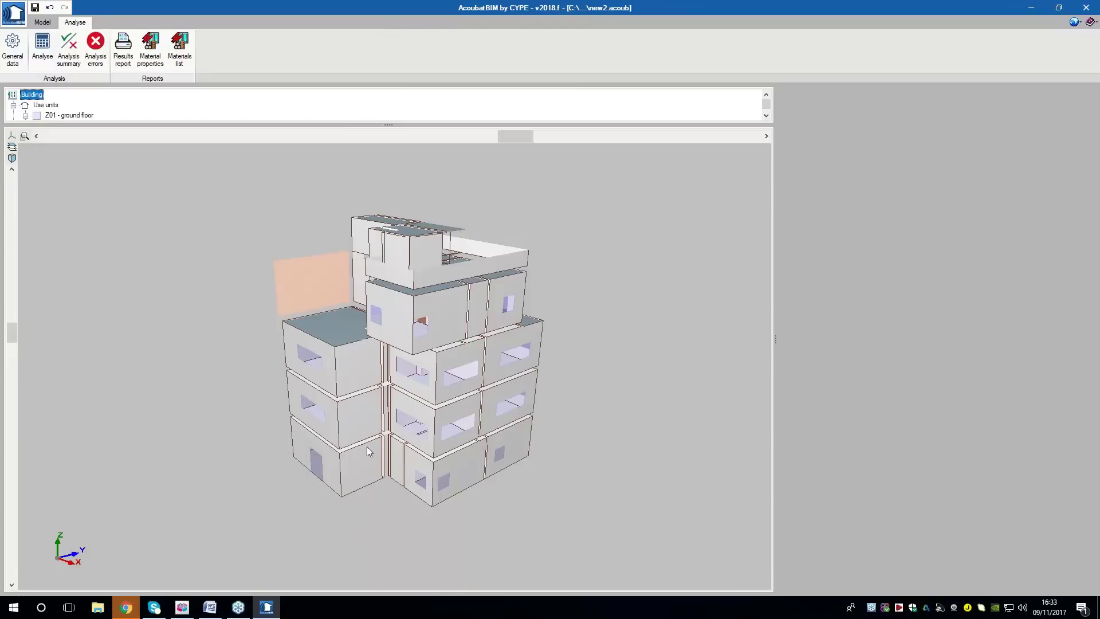
{"action": "middle_click_drag", "start_coordinate": [366, 446], "coordinate": [367, 331]}
{"action": "scroll", "coordinate": [367, 331], "scroll_direction": "down", "scroll_amount": 3}
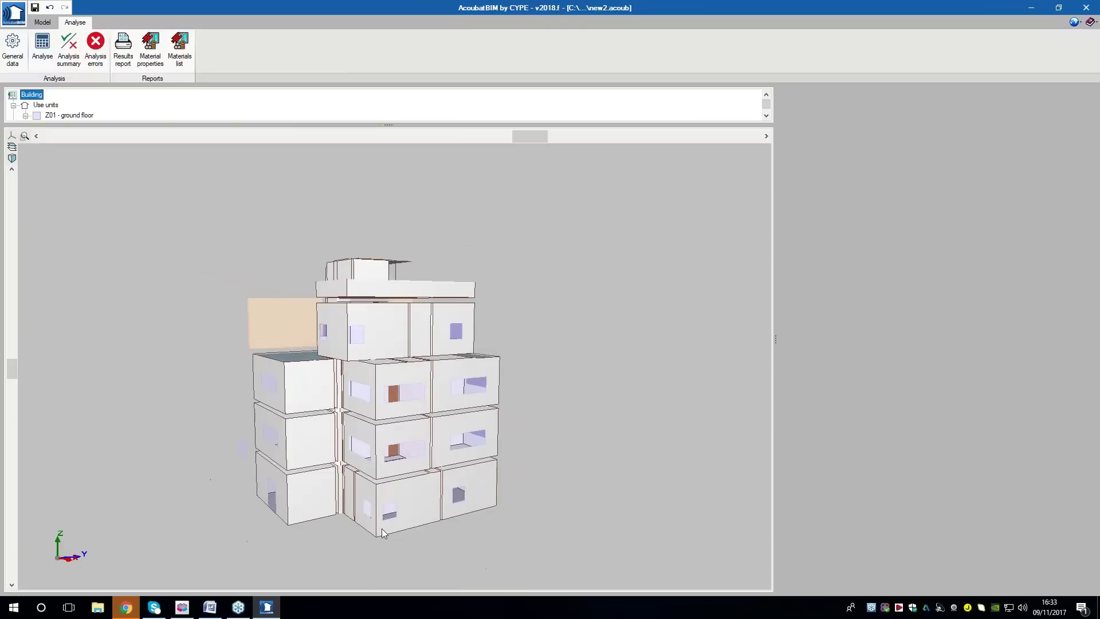
{"action": "left_click", "coordinate": [182, 607]}
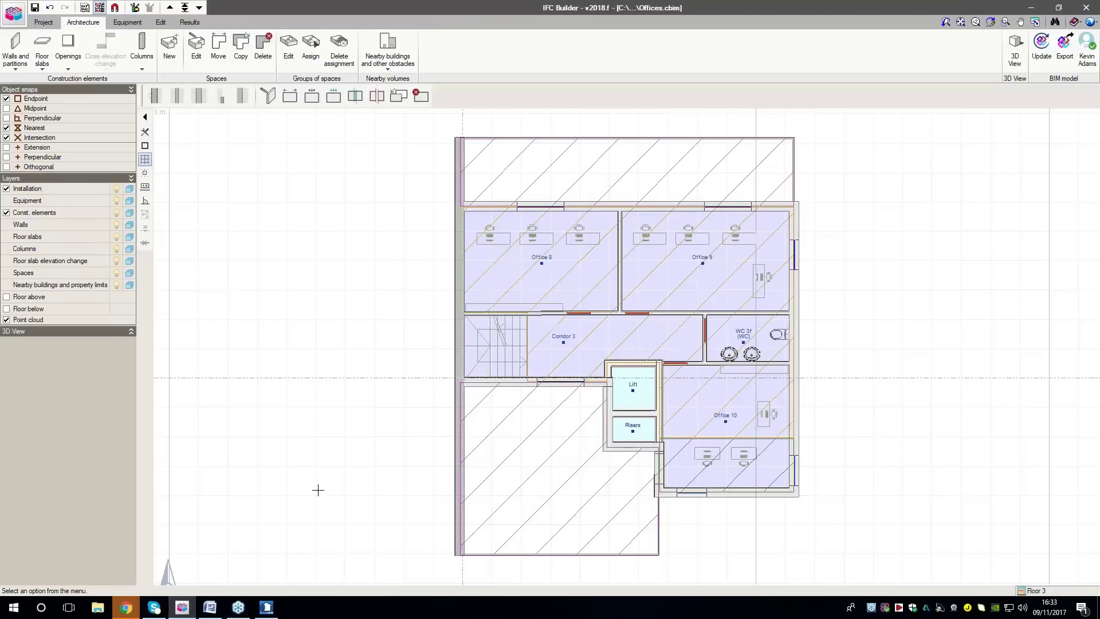
{"action": "left_click", "coordinate": [1014, 51]}
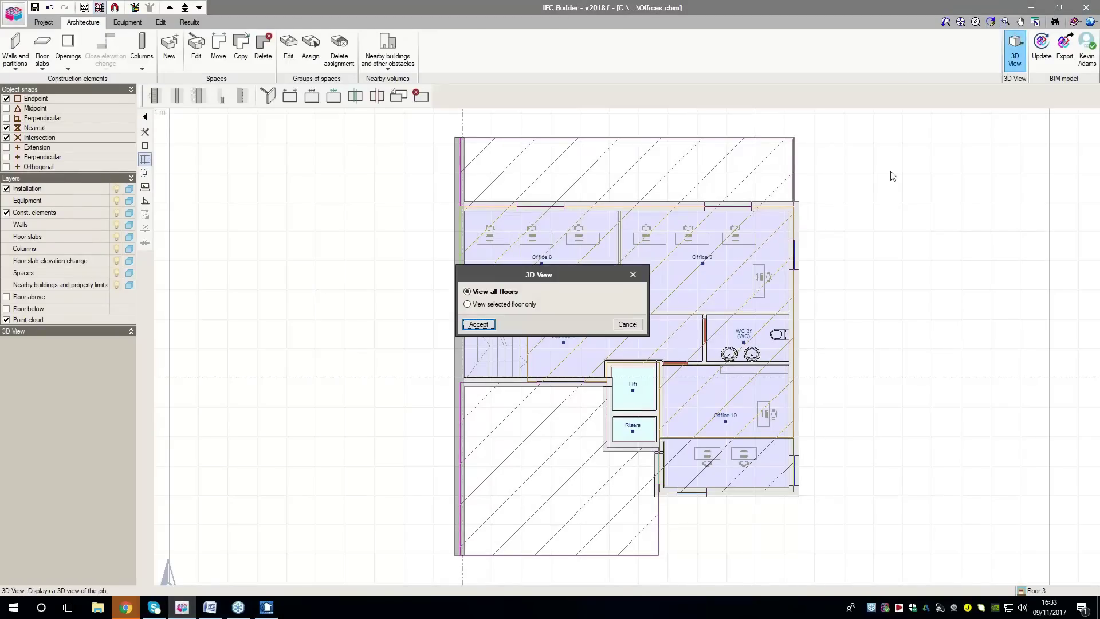
{"action": "left_click", "coordinate": [476, 324]}
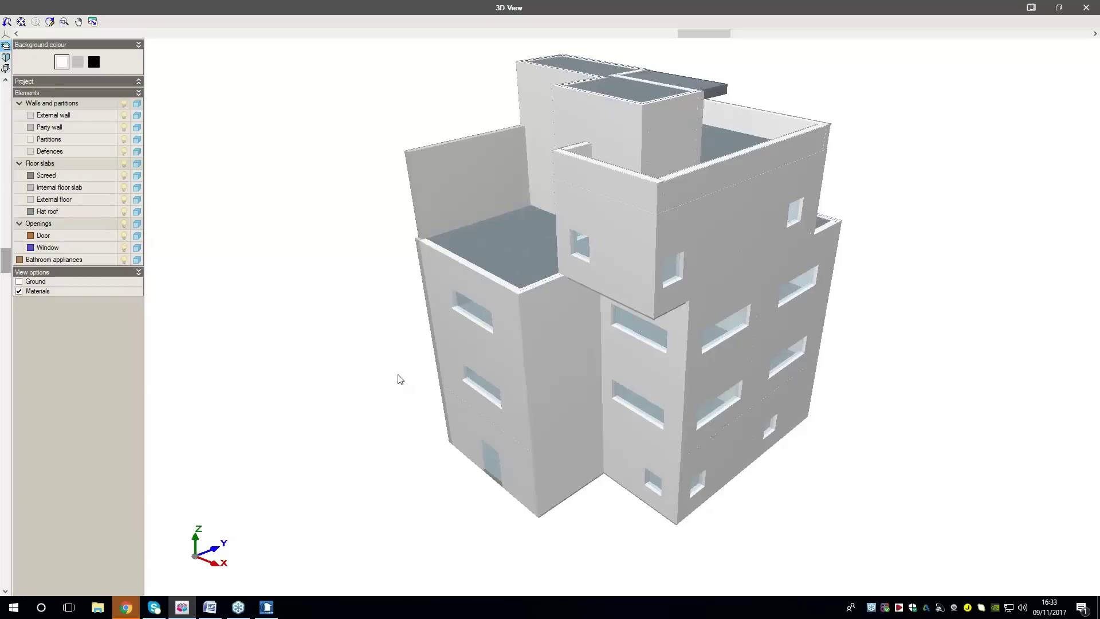
{"action": "left_click_drag", "start_coordinate": [571, 312], "coordinate": [594, 275]}
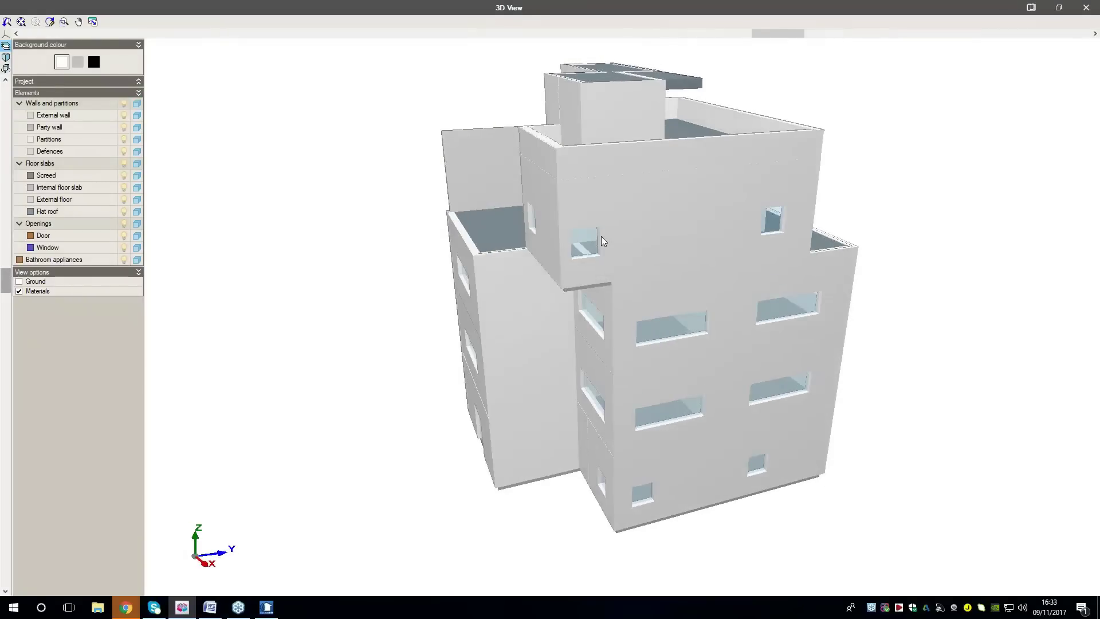
{"action": "left_click", "coordinate": [1086, 8]}
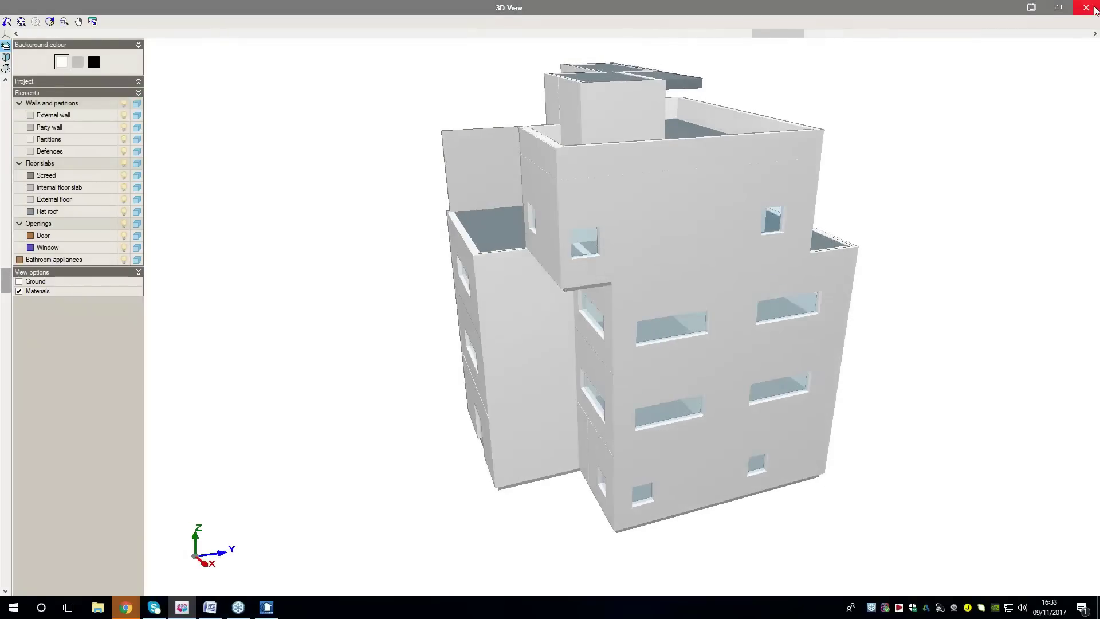
Change the floor 3 window in Office 10's long outer wall to a wider window type
{"action": "left_click", "coordinate": [68, 44]}
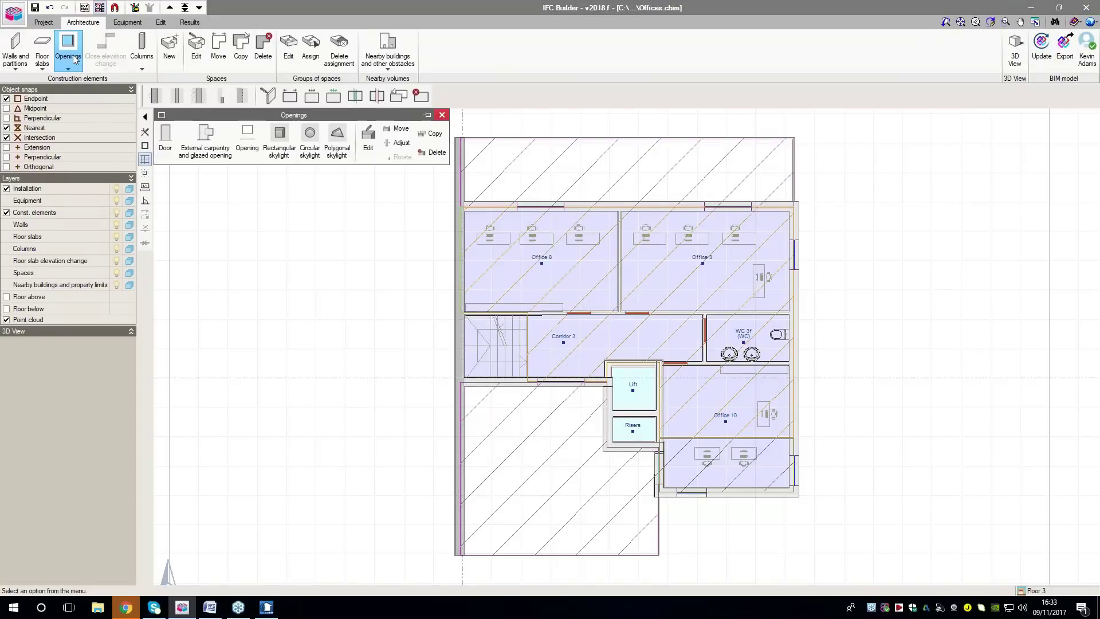
{"action": "left_click", "coordinate": [369, 143]}
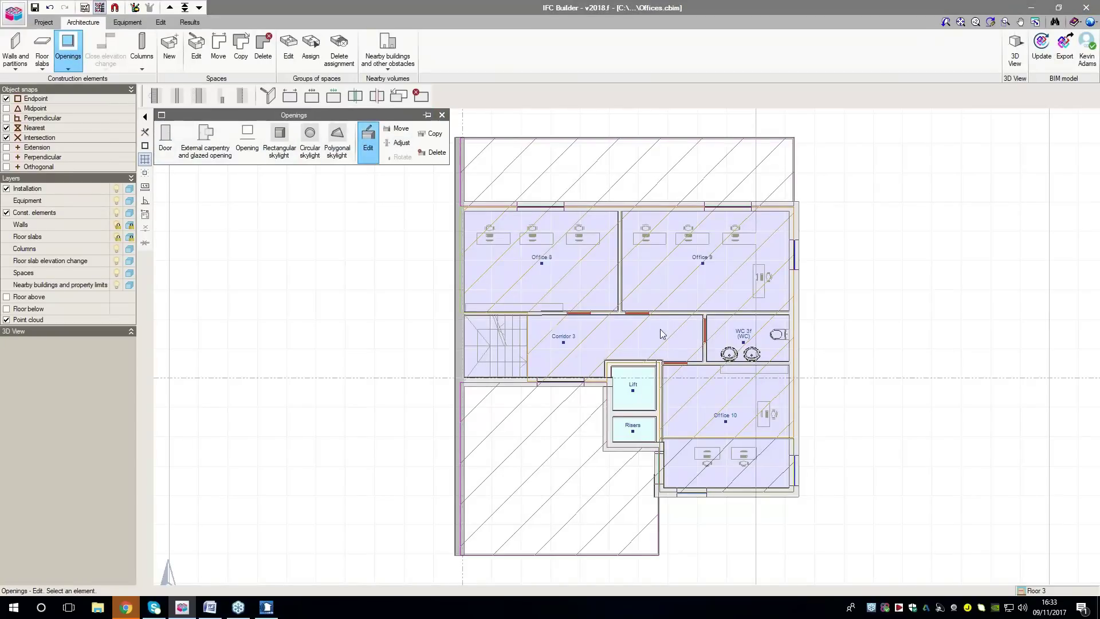
{"action": "left_click", "coordinate": [794, 468]}
{"action": "left_click", "coordinate": [497, 290]}
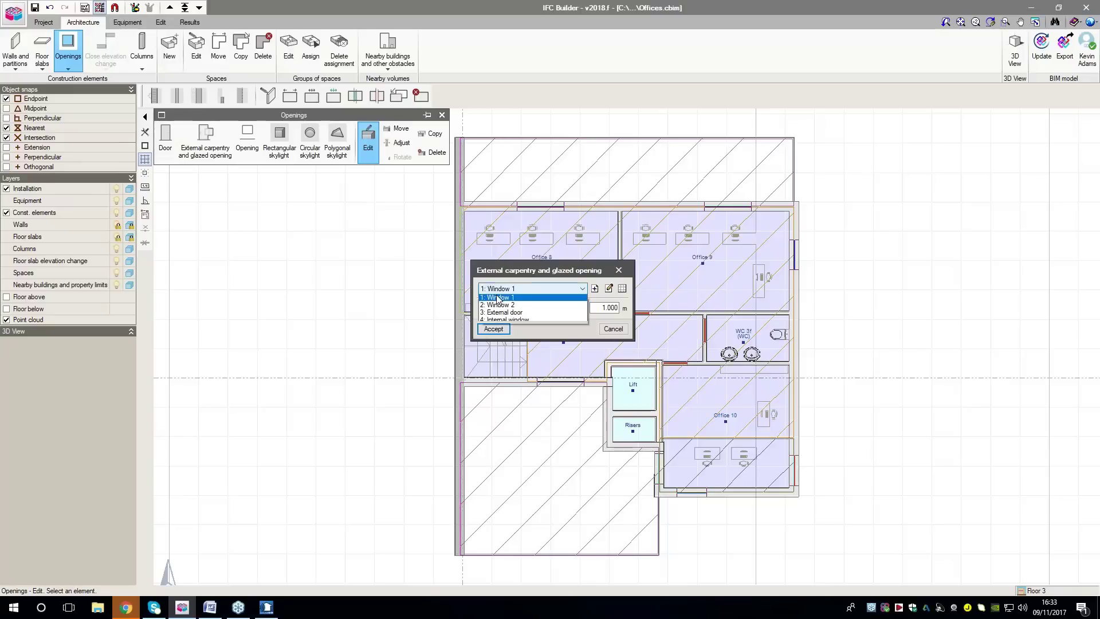
{"action": "left_click", "coordinate": [497, 298]}
{"action": "left_click", "coordinate": [493, 329]}
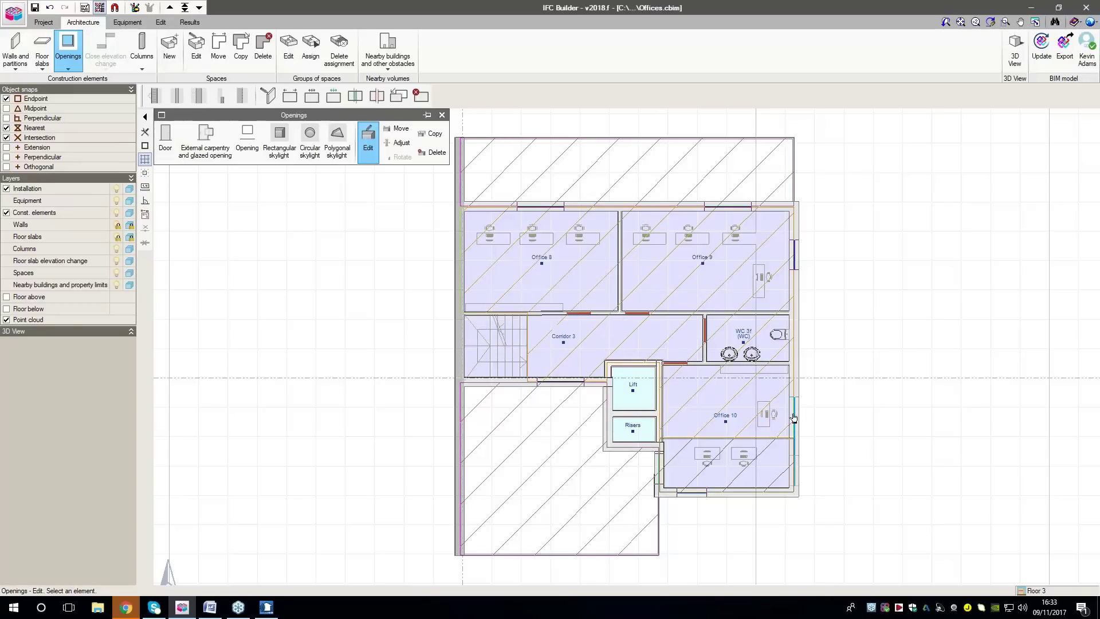
Show all floors in 3D, examine the changed Office 10 window on the façade, and close the 3D view
{"action": "left_click", "coordinate": [1014, 52]}
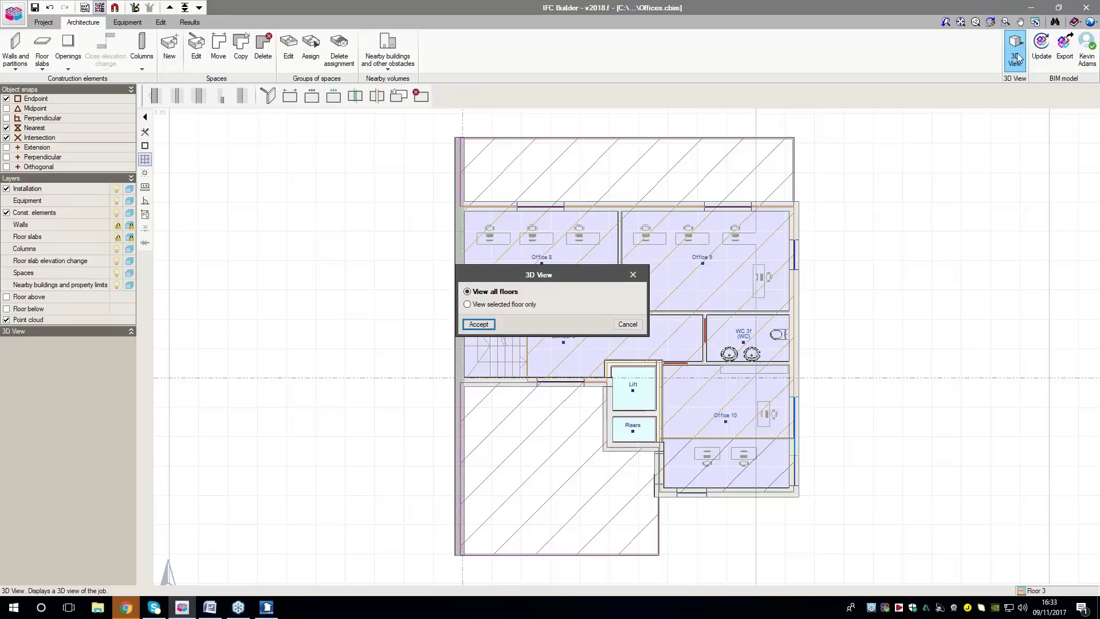
{"action": "left_click", "coordinate": [485, 327]}
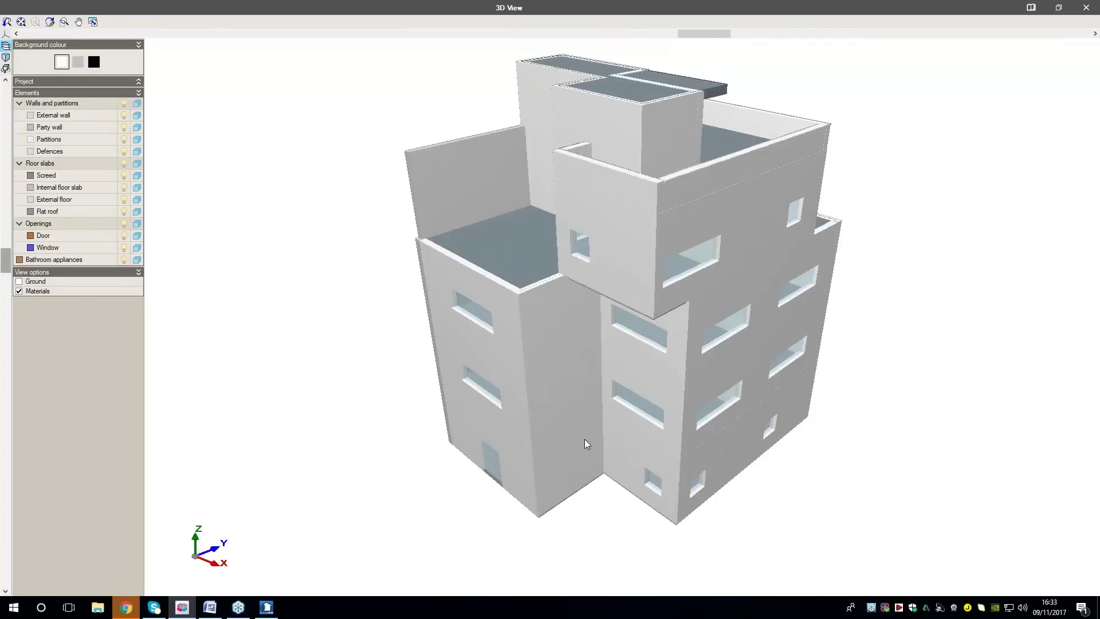
{"action": "left_click_drag", "start_coordinate": [585, 439], "coordinate": [518, 413]}
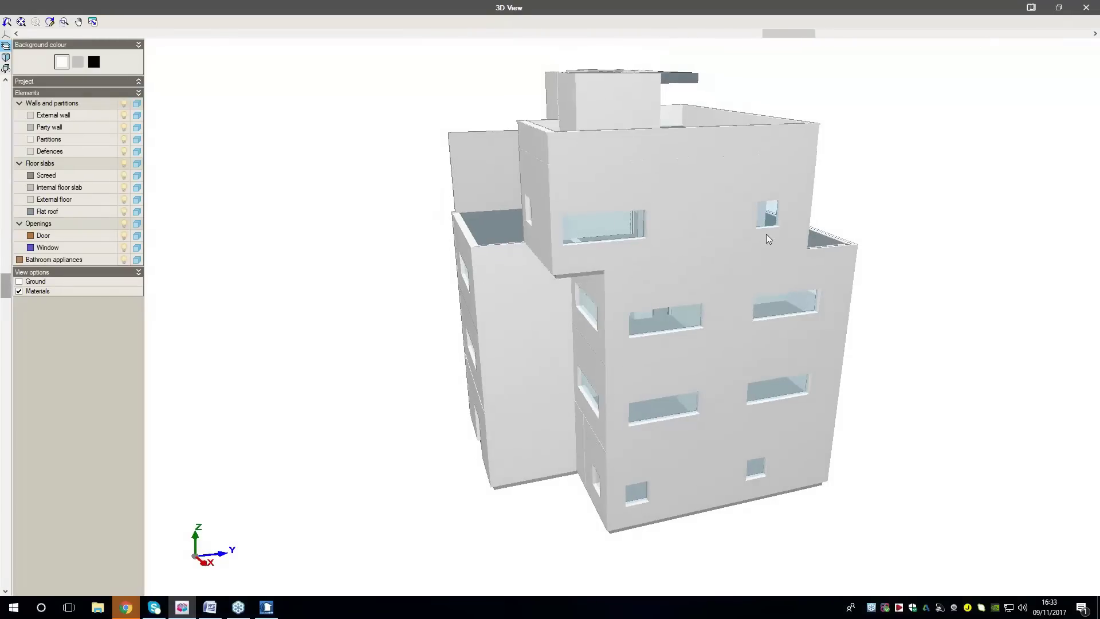
{"action": "left_click", "coordinate": [1087, 8]}
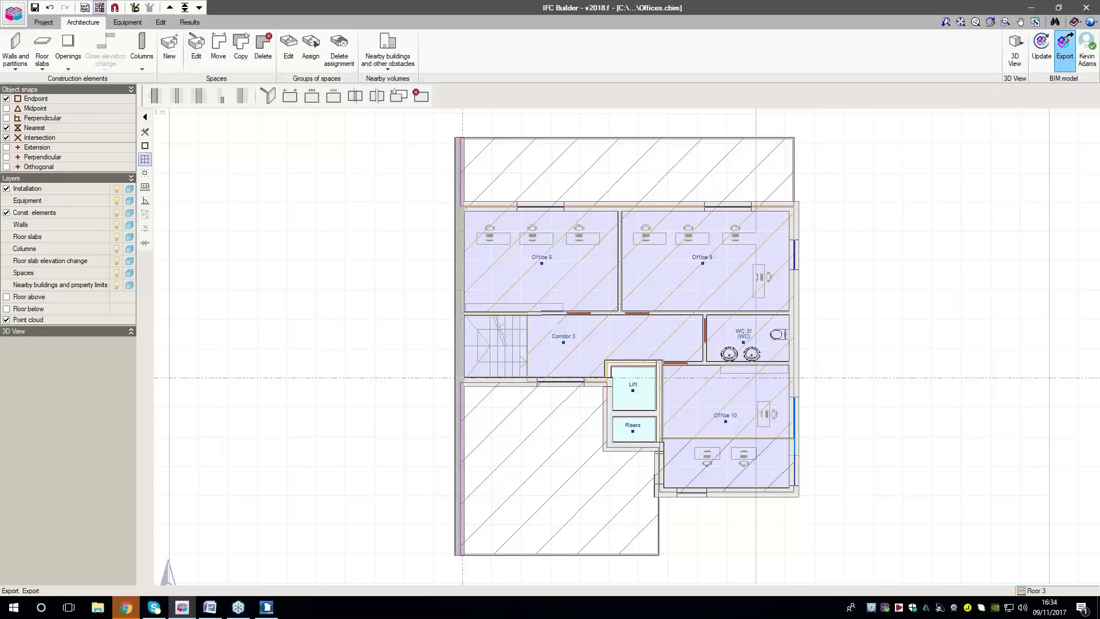
Export the model in IFC format as offices.ifc, linked to the BIMserver.center project Example
{"action": "left_click", "coordinate": [1065, 45]}
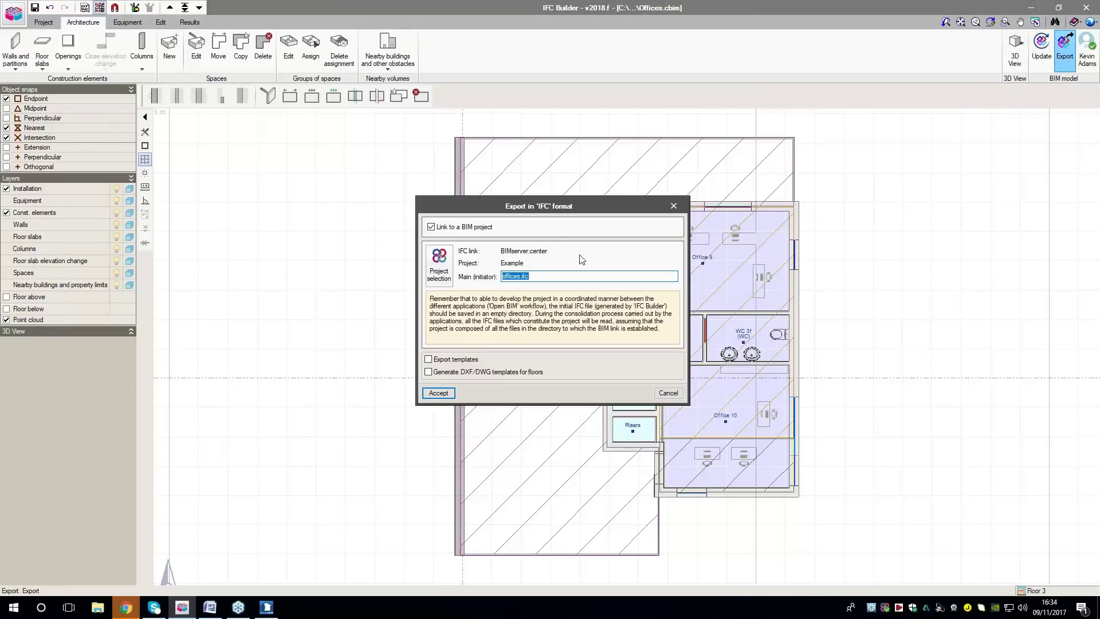
{"action": "left_click", "coordinate": [441, 395]}
{"action": "left_click", "coordinate": [420, 331]}
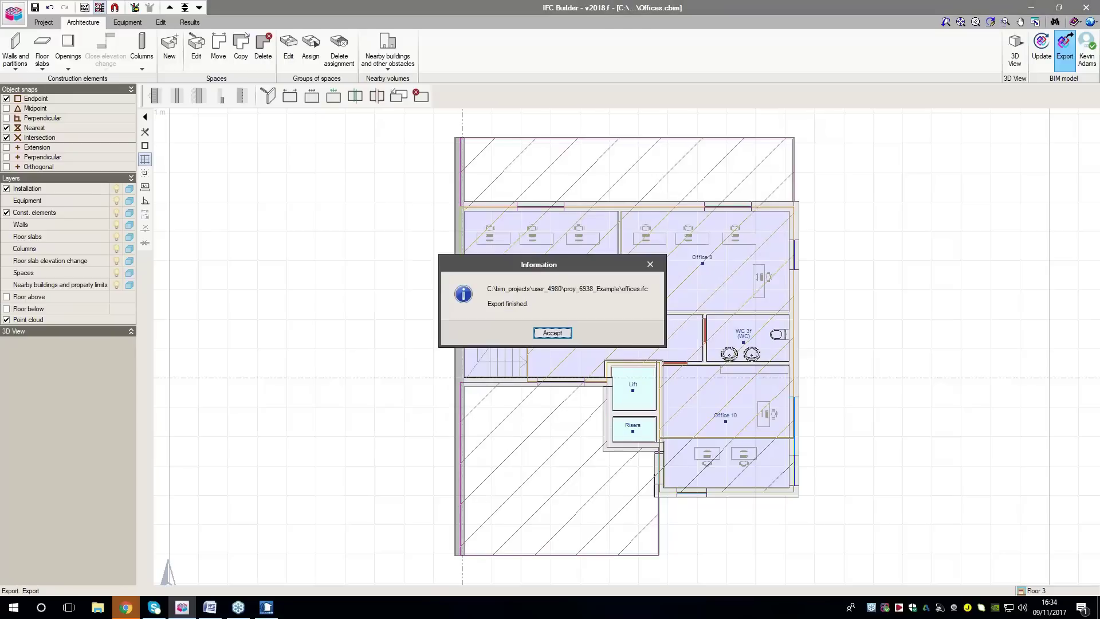
{"action": "key", "text": "Return"}
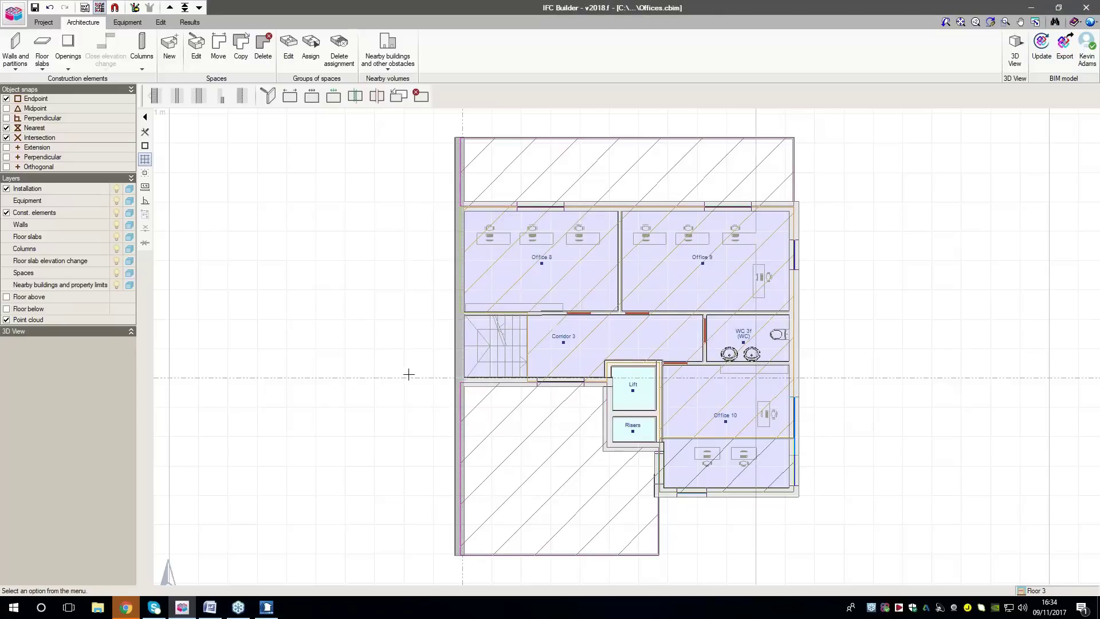
Switch back to AcoubatBIM, show the model data, and examine the façade containing Office 10's window before updating
{"action": "left_click", "coordinate": [265, 610]}
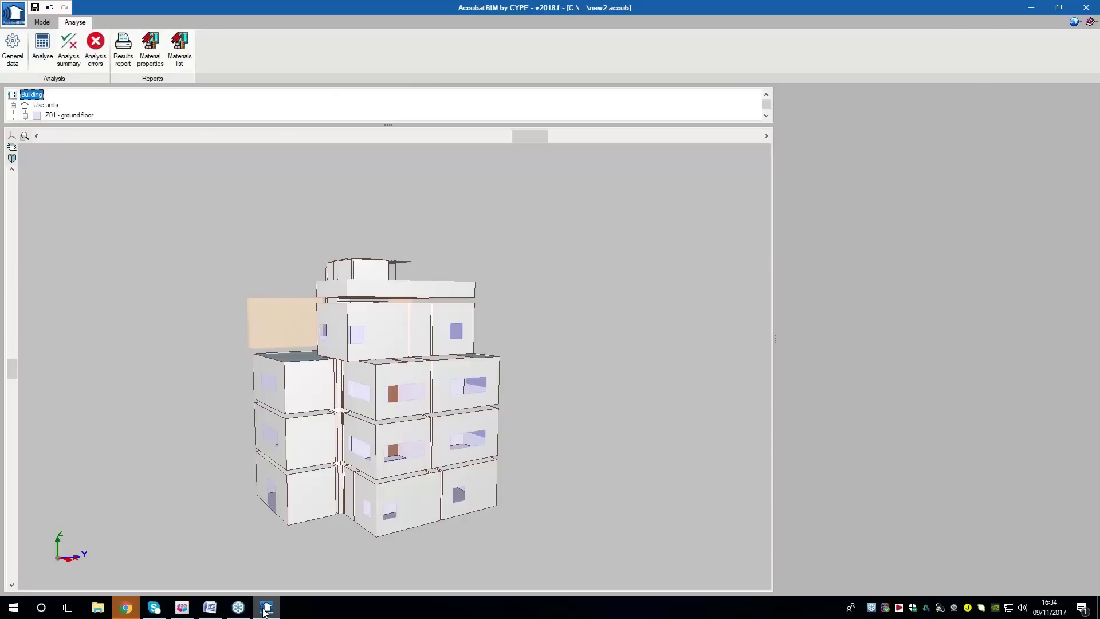
{"action": "left_click_drag", "start_coordinate": [775, 339], "coordinate": [752, 339]}
{"action": "left_click", "coordinate": [42, 23]}
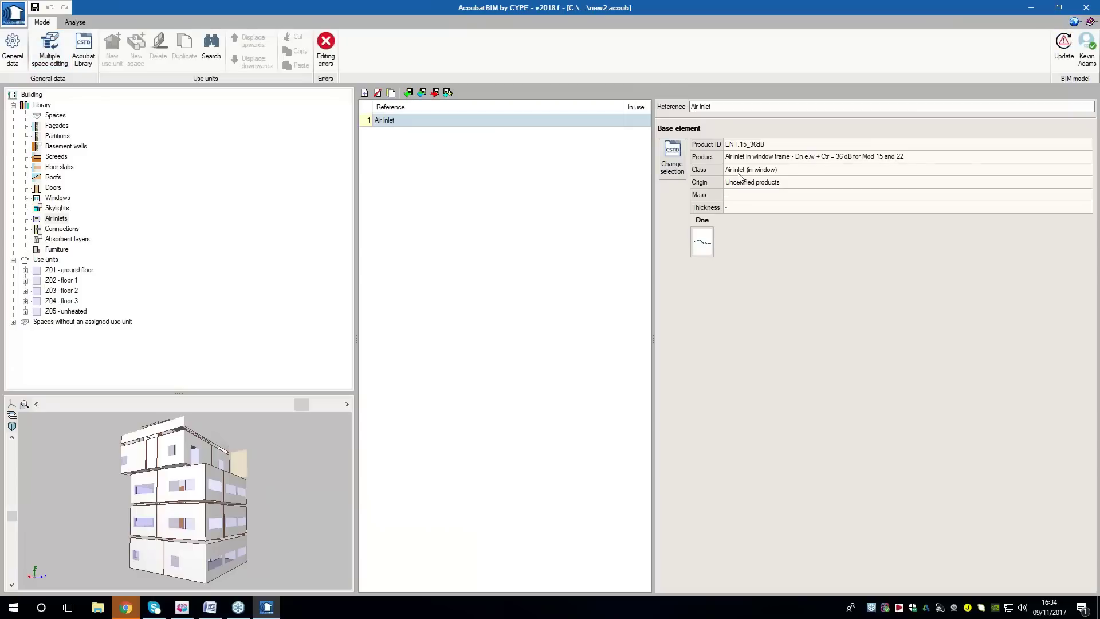
{"action": "left_click", "coordinate": [1065, 54]}
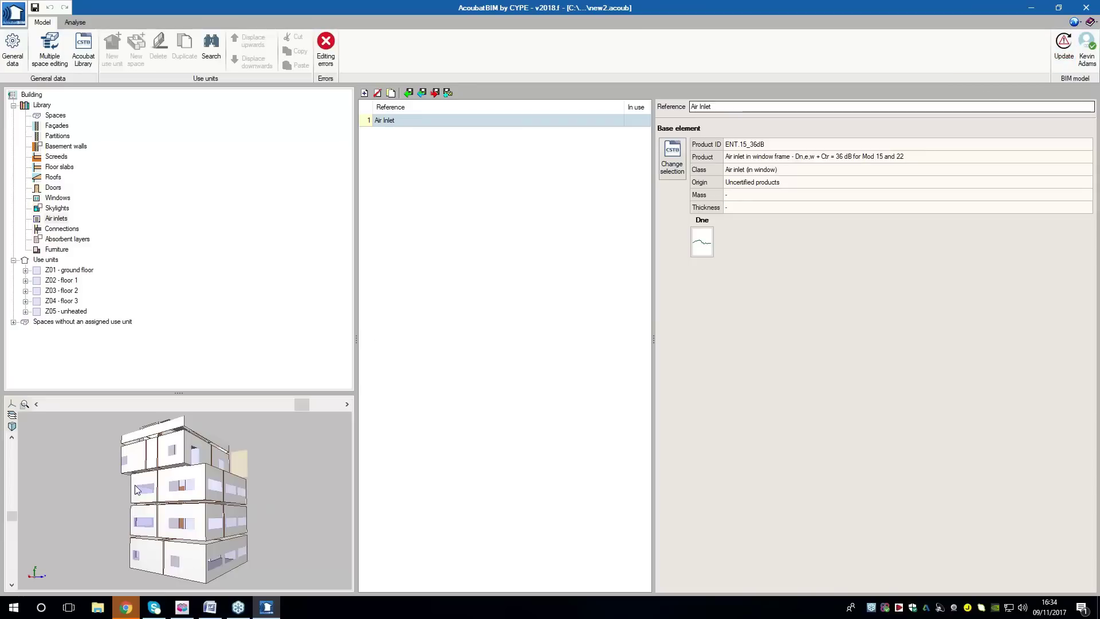
{"action": "left_click_drag", "start_coordinate": [148, 518], "coordinate": [388, 456]}
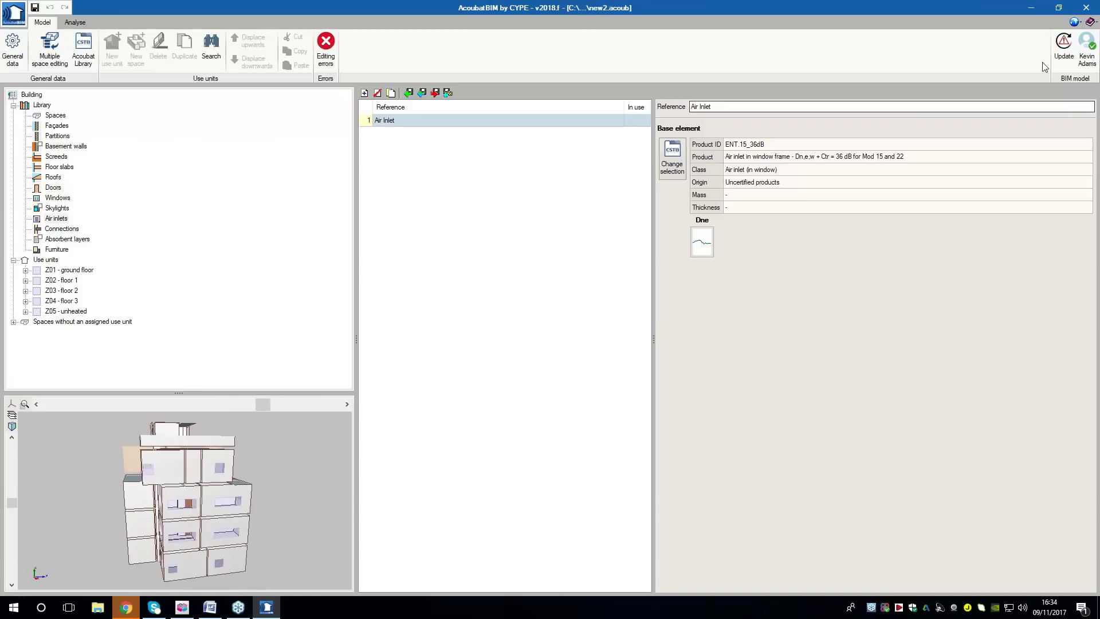
{"action": "left_click_drag", "start_coordinate": [300, 466], "coordinate": [184, 471]}
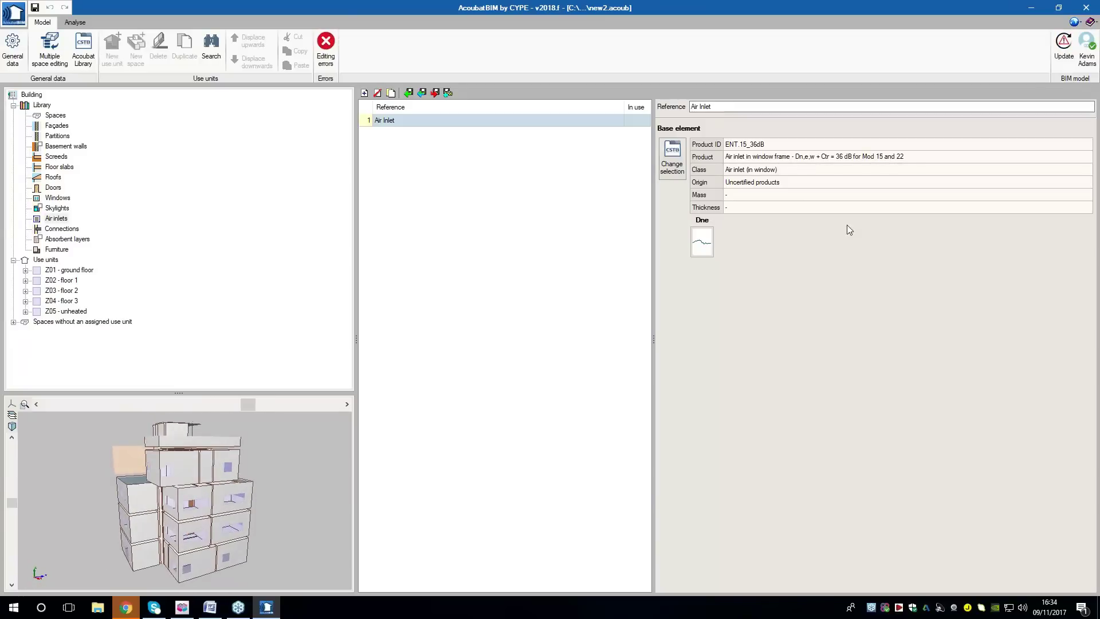
Update the complete project from offices.ifc, previewing the changed façade and keeping all the update options for new, modified and removed elements
{"action": "left_click", "coordinate": [1064, 53]}
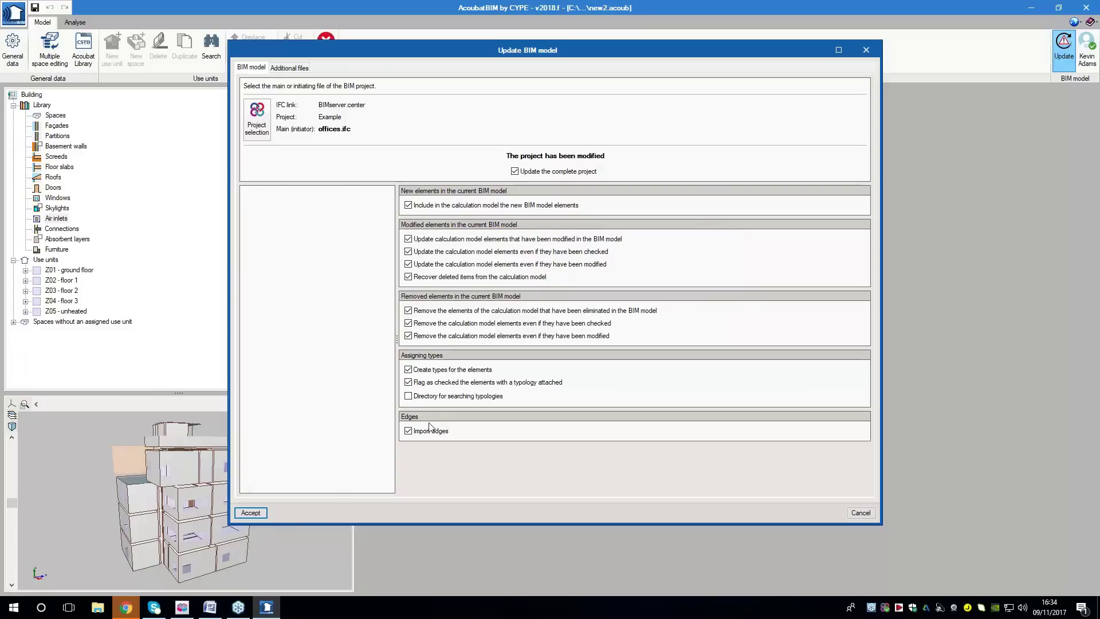
{"action": "left_click_drag", "start_coordinate": [332, 431], "coordinate": [332, 407]}
{"action": "scroll", "coordinate": [341, 318], "scroll_direction": "up", "scroll_amount": 1}
{"action": "left_click_drag", "start_coordinate": [336, 322], "coordinate": [318, 323]}
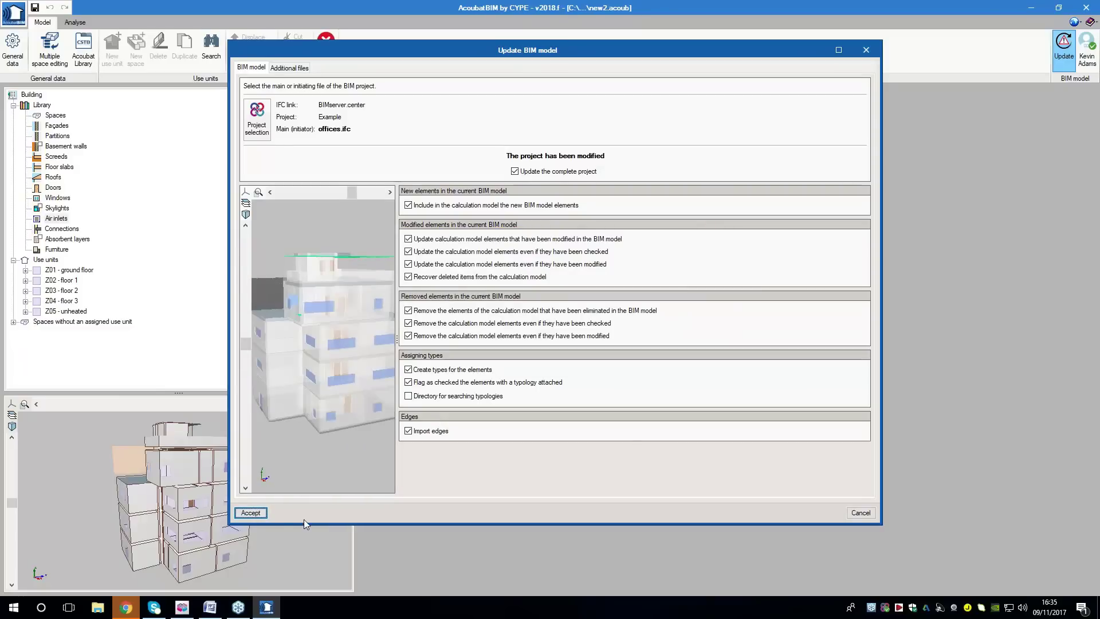
{"action": "left_click", "coordinate": [251, 512]}
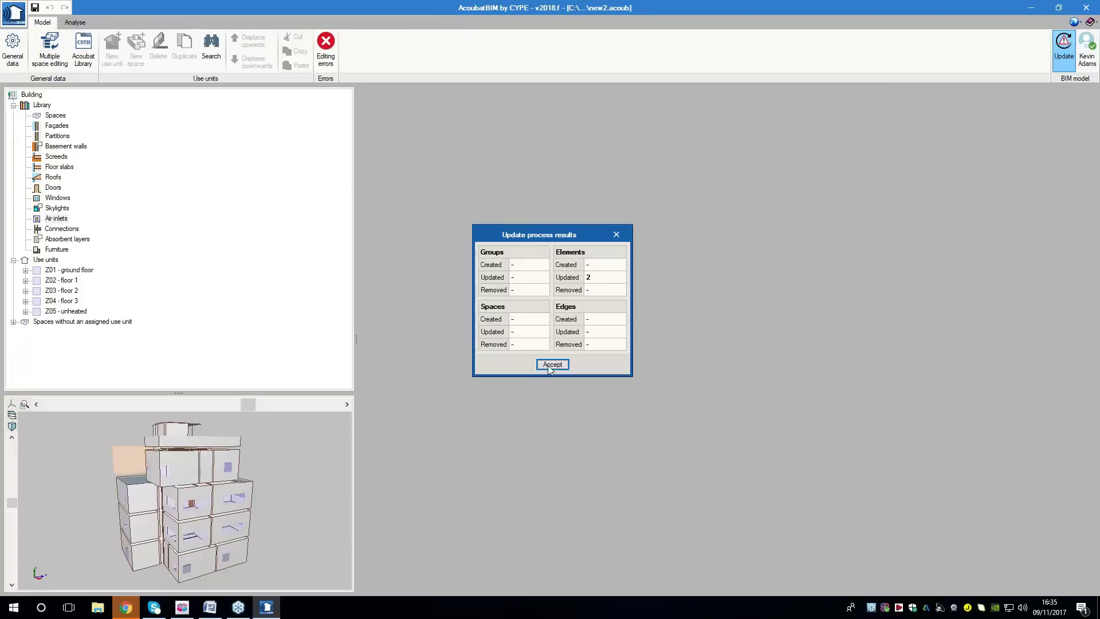
{"action": "left_click", "coordinate": [551, 364]}
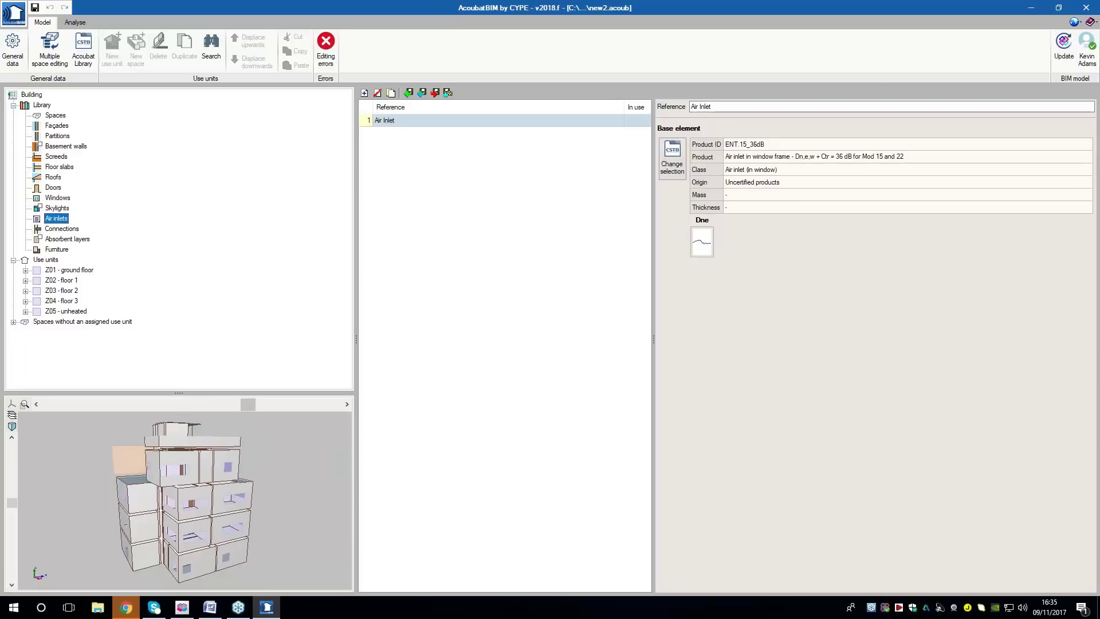
Enlarge the 3D view and examine the updated window on the building's top office floor
{"action": "left_click_drag", "start_coordinate": [179, 393], "coordinate": [179, 294]}
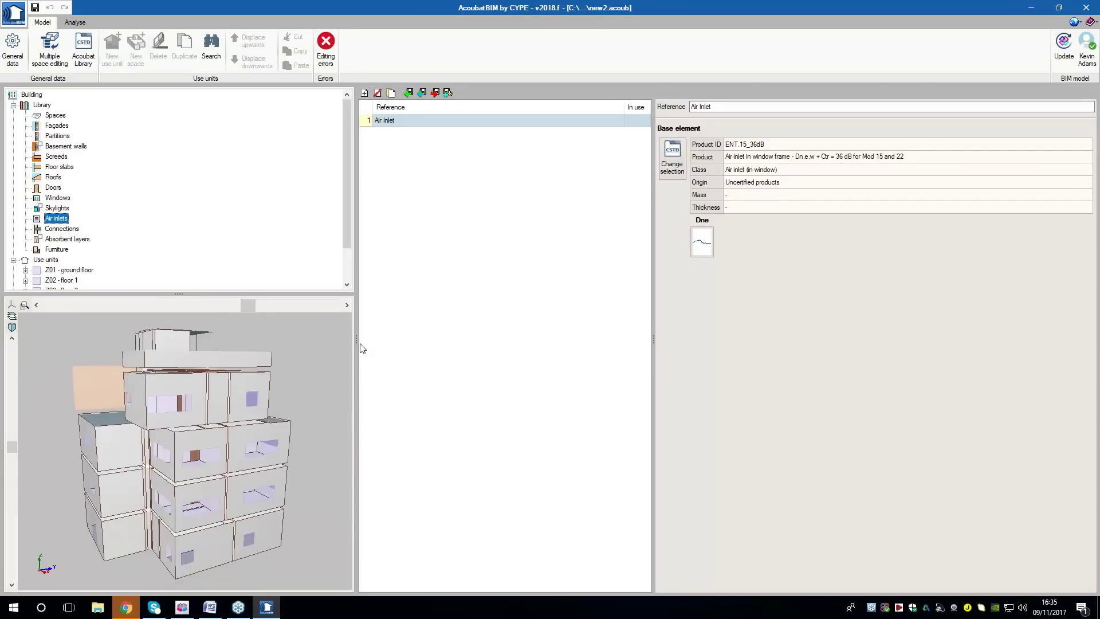
{"action": "left_click_drag", "start_coordinate": [357, 339], "coordinate": [496, 340]}
{"action": "left_click_drag", "start_coordinate": [279, 484], "coordinate": [276, 518]}
{"action": "scroll", "coordinate": [267, 429], "scroll_direction": "up", "scroll_amount": 3}
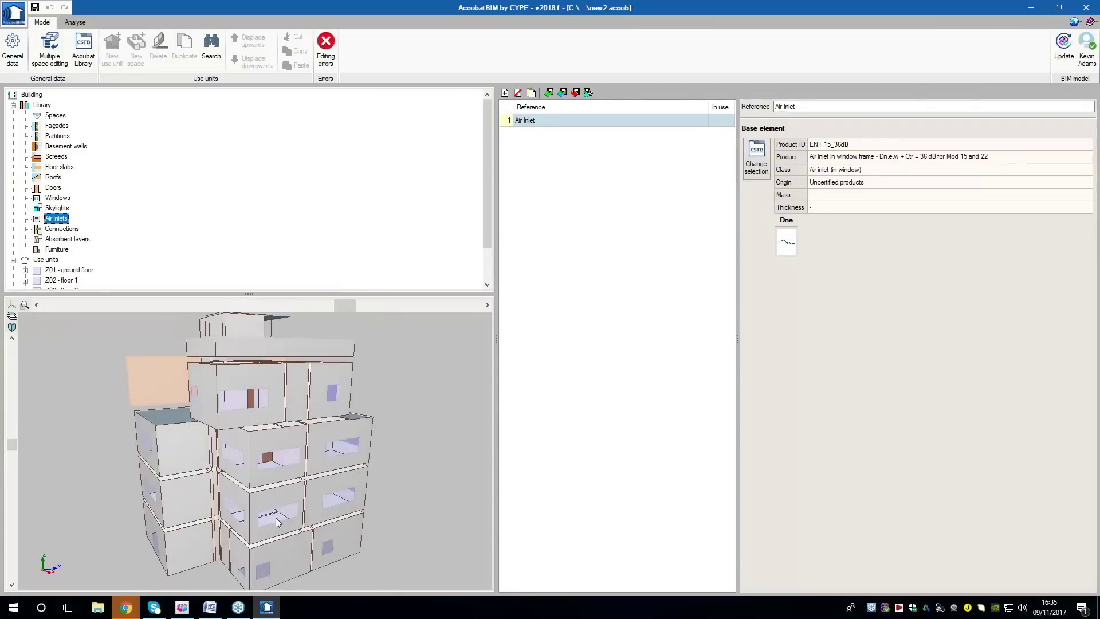
Return to the analysis, enlarge the space tree and results area, and review the results for Office 10 on floor 3
{"action": "left_click", "coordinate": [74, 23]}
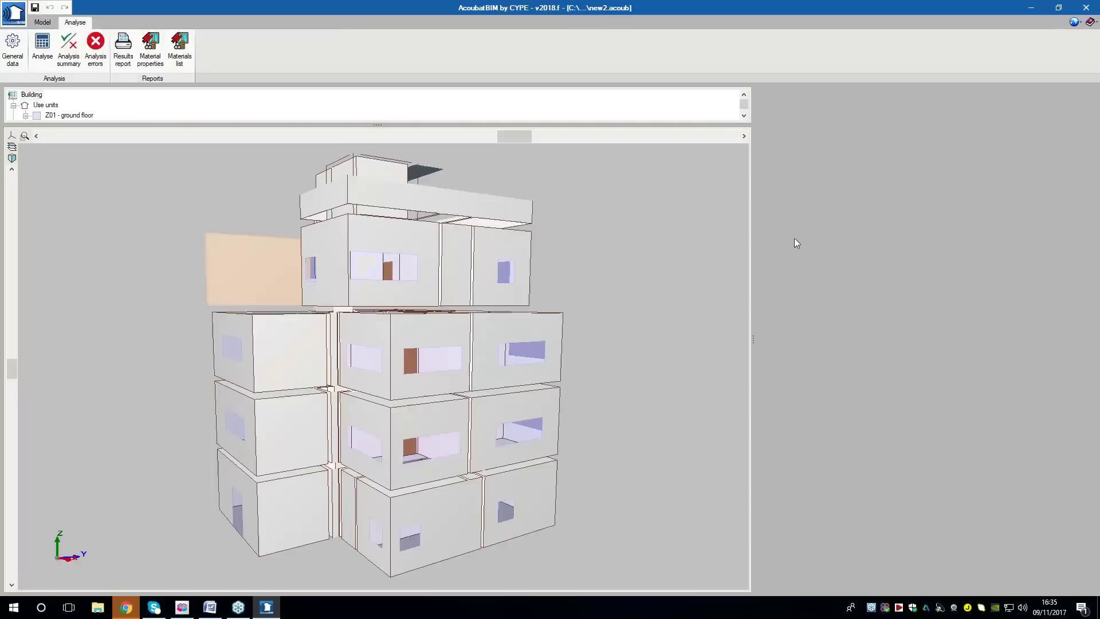
{"action": "left_click_drag", "start_coordinate": [754, 333], "coordinate": [213, 333]}
{"action": "left_click_drag", "start_coordinate": [105, 124], "coordinate": [105, 379]}
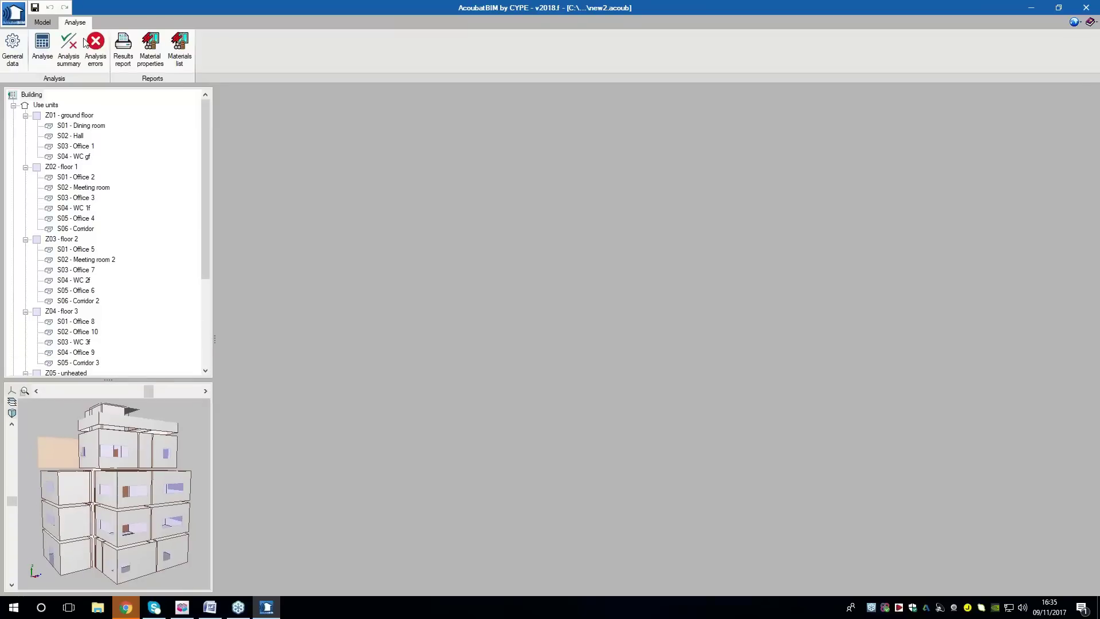
{"action": "scroll", "coordinate": [73, 286], "scroll_direction": "down", "scroll_amount": 1}
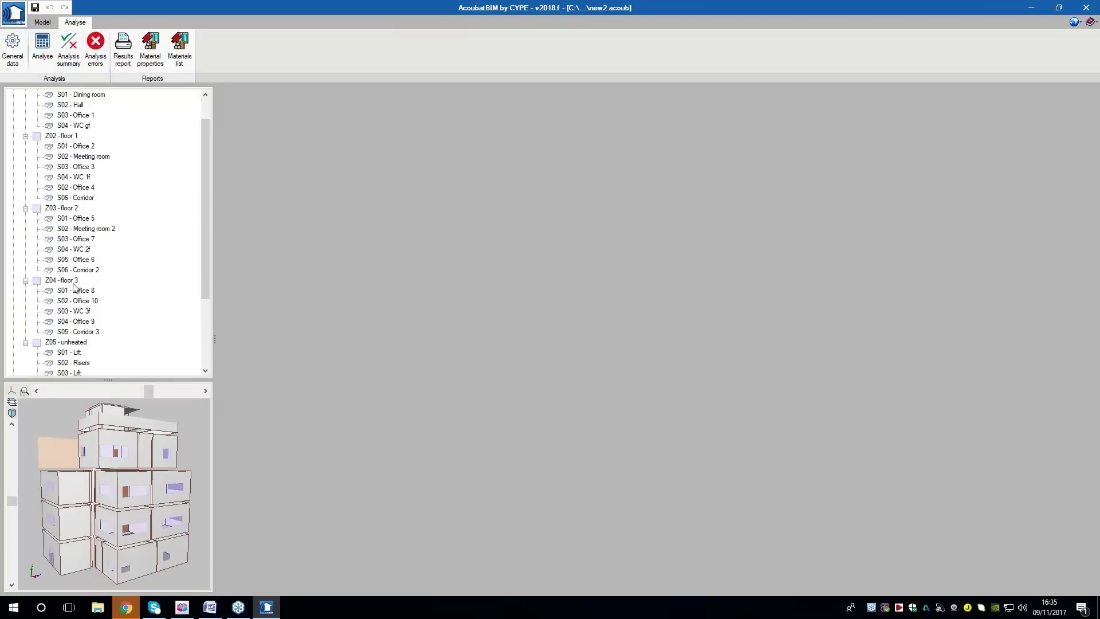
{"action": "scroll", "coordinate": [95, 250], "scroll_direction": "down", "scroll_amount": 2}
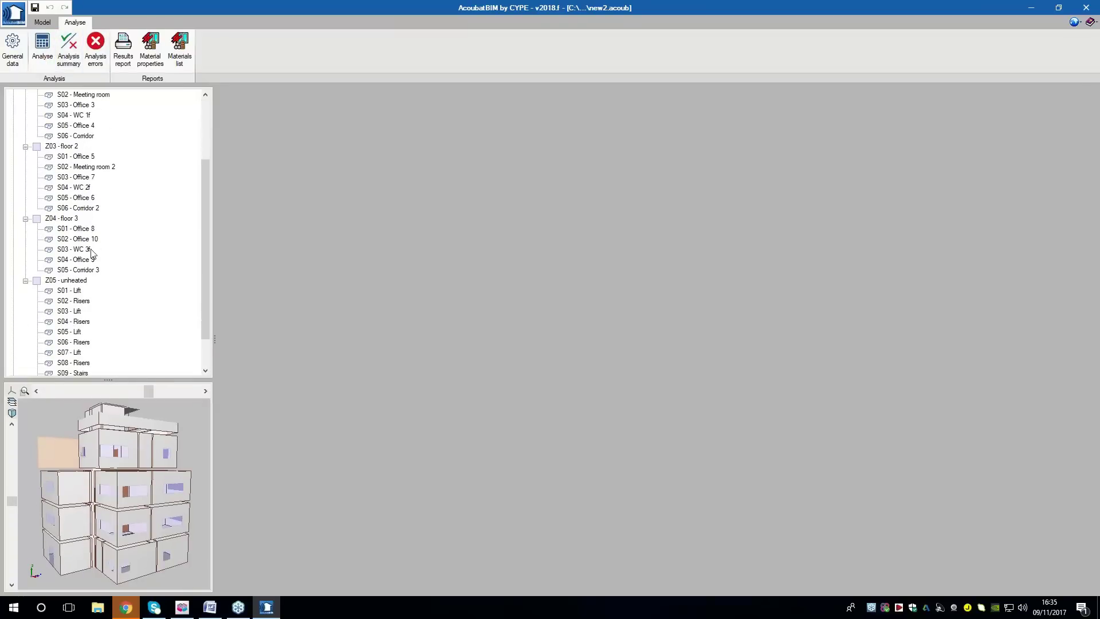
{"action": "left_click", "coordinate": [87, 240]}
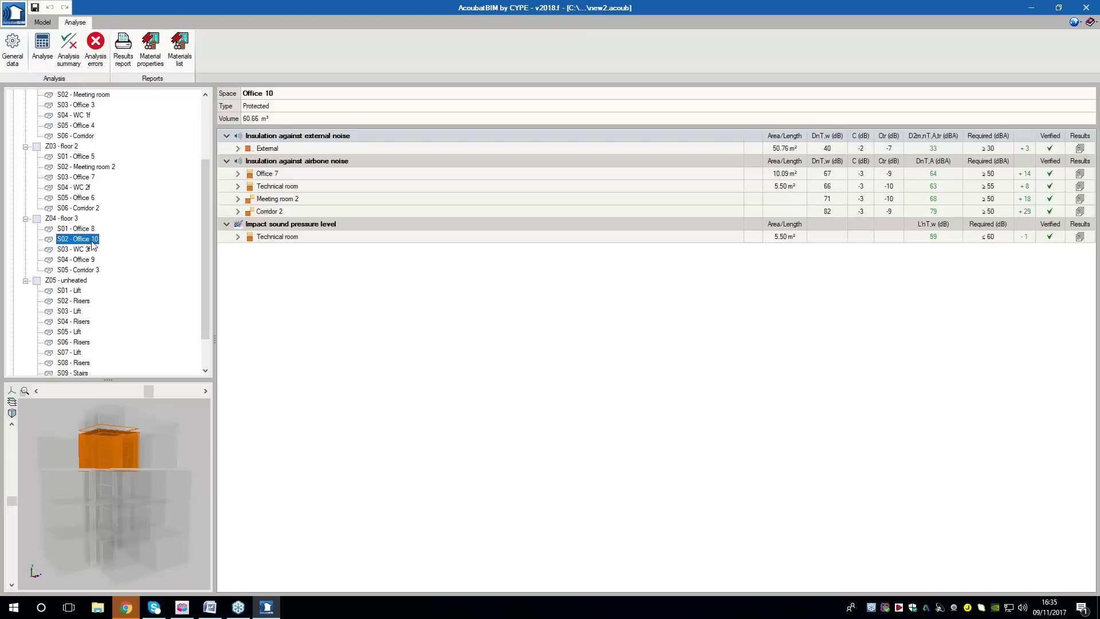
{"action": "left_click_drag", "start_coordinate": [93, 516], "coordinate": [144, 519]}
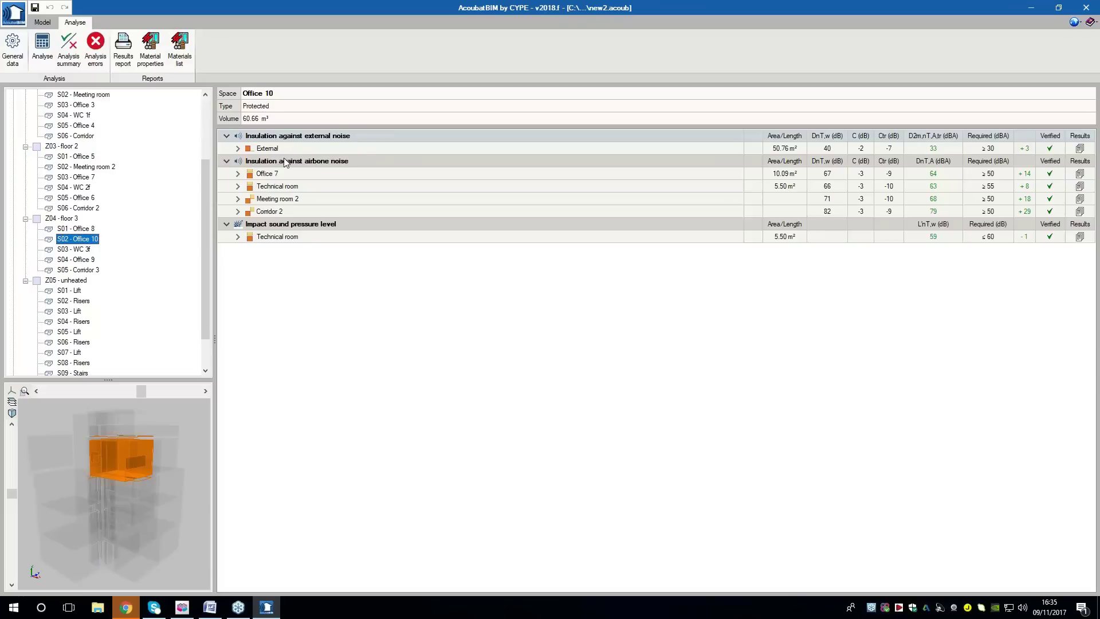
Examine the elements behind Office 10's external noise insulation and locate walls Z04_S02_W01, W02 and W03 in the 3D view
{"action": "left_click_drag", "start_coordinate": [175, 412], "coordinate": [114, 450]}
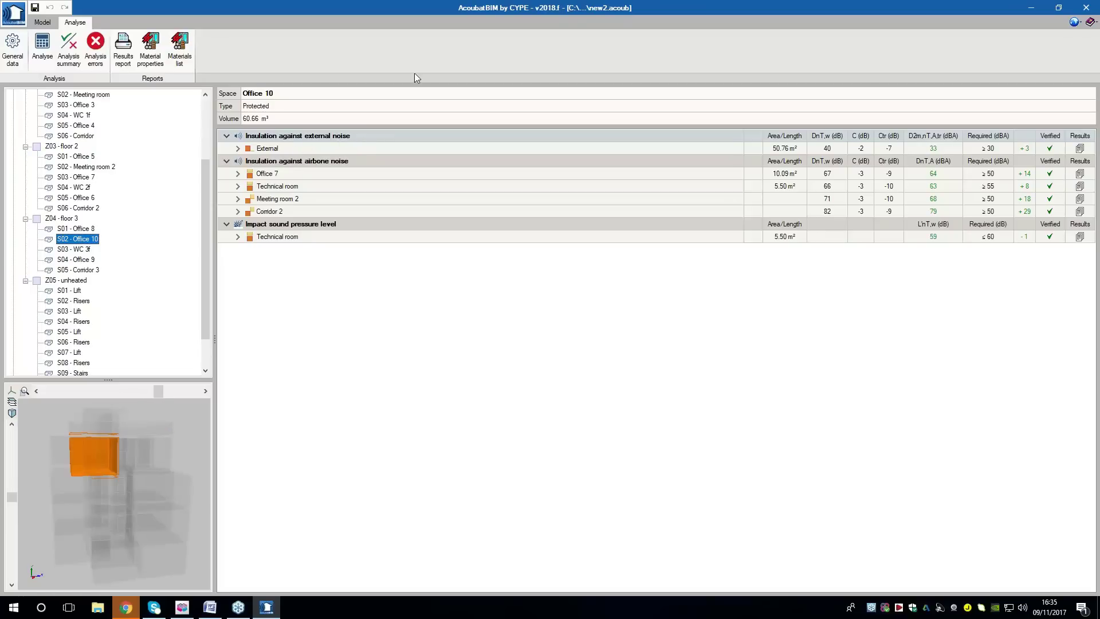
{"action": "left_click", "coordinate": [238, 148]}
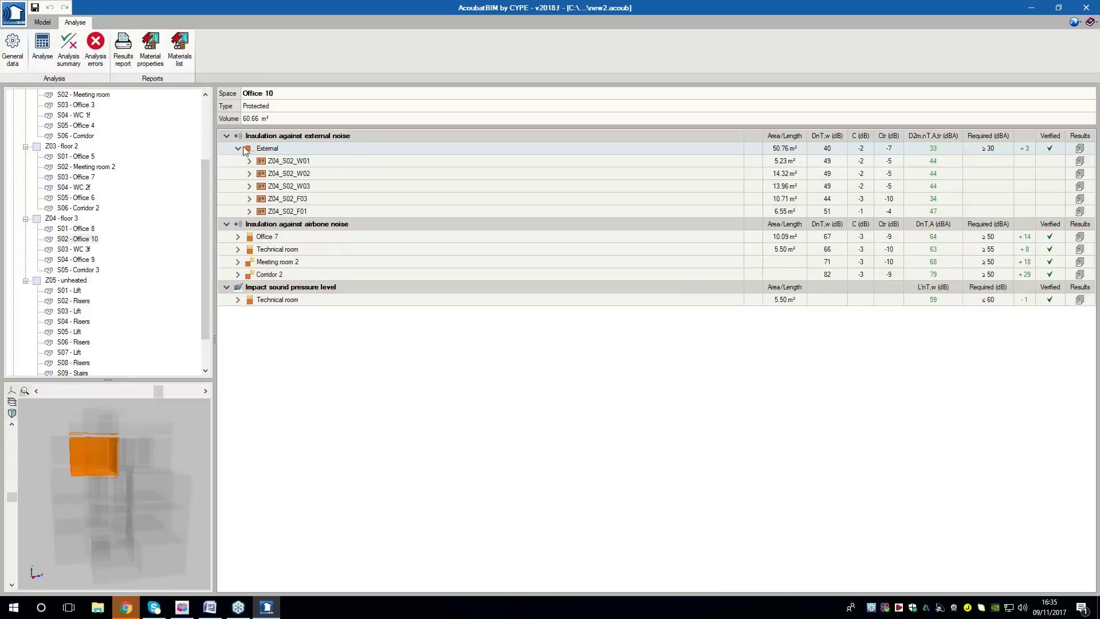
{"action": "left_click", "coordinate": [307, 164]}
{"action": "left_click_drag", "start_coordinate": [99, 453], "coordinate": [119, 463]}
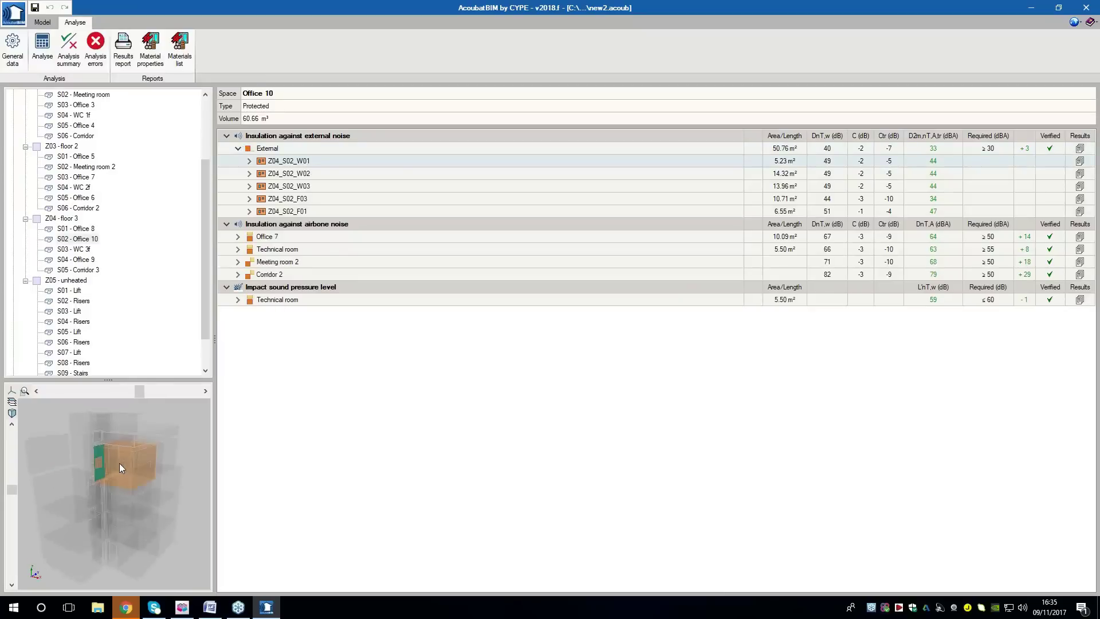
{"action": "left_click", "coordinate": [288, 175]}
{"action": "left_click", "coordinate": [301, 187]}
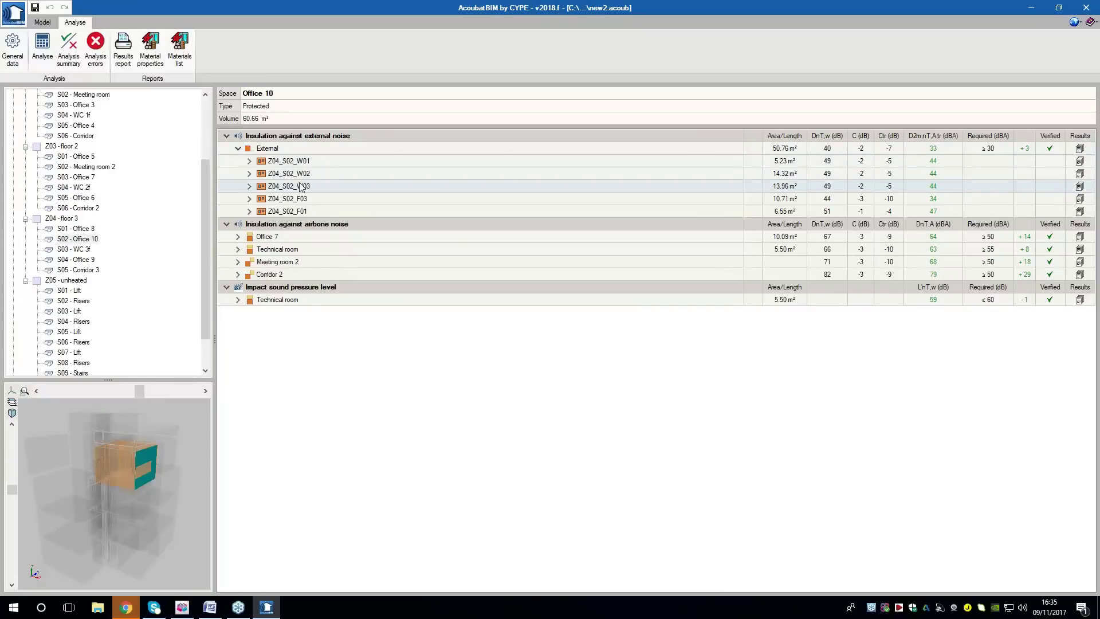
Examine the area and insulation results of Opening 3 in wall Z04_S02_W03 and locate it in the 3D view
{"action": "left_click", "coordinate": [250, 186]}
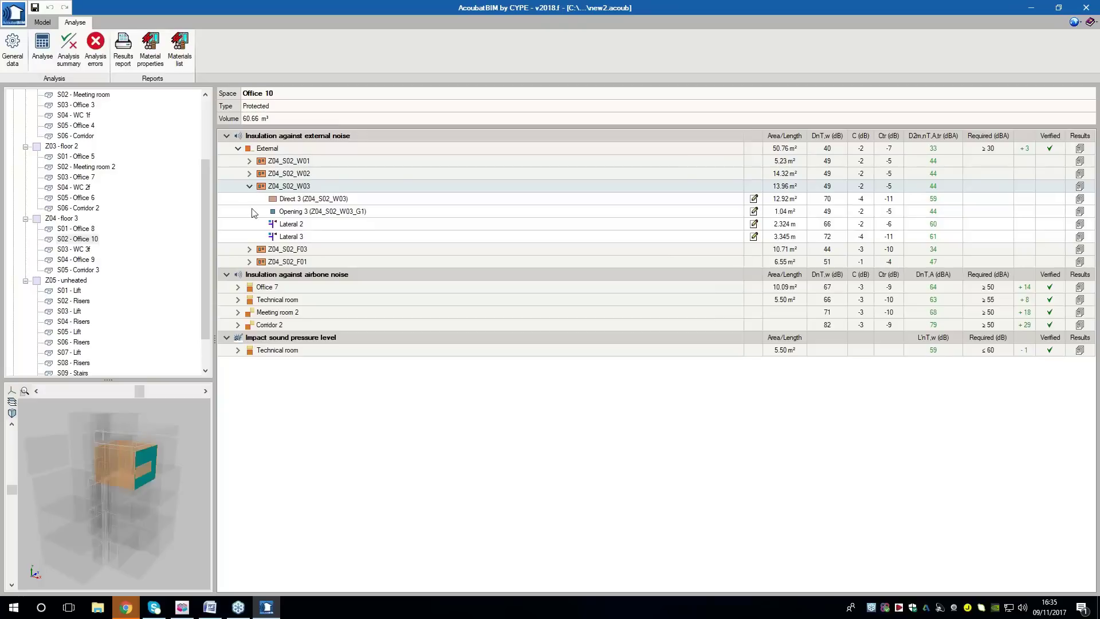
{"action": "left_click", "coordinate": [289, 212]}
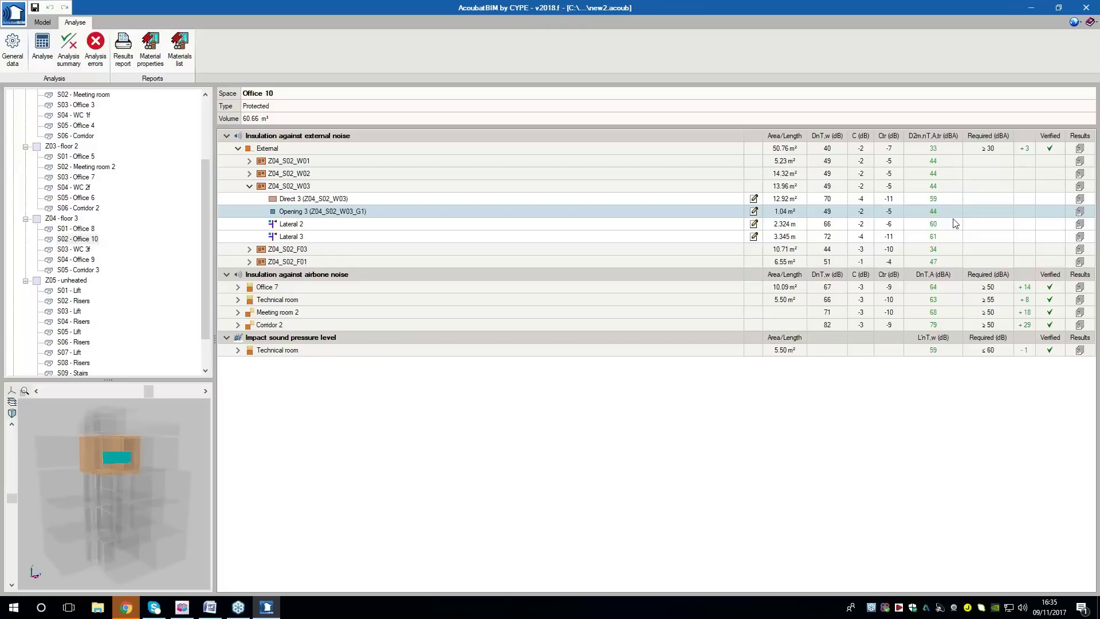
{"action": "left_click_drag", "start_coordinate": [163, 451], "coordinate": [174, 469]}
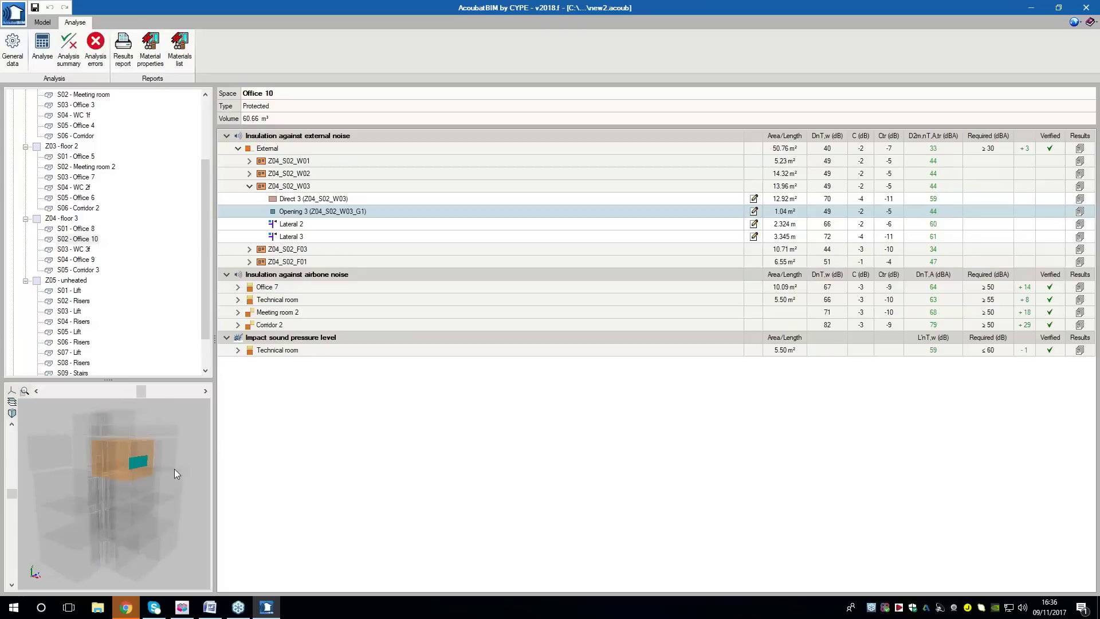
Rerun the acoustic analysis, accept its summary, and review the recalculated external noise results for Opening 3 in Office 10's wall Z04_S02_W03
{"action": "left_click", "coordinate": [47, 64]}
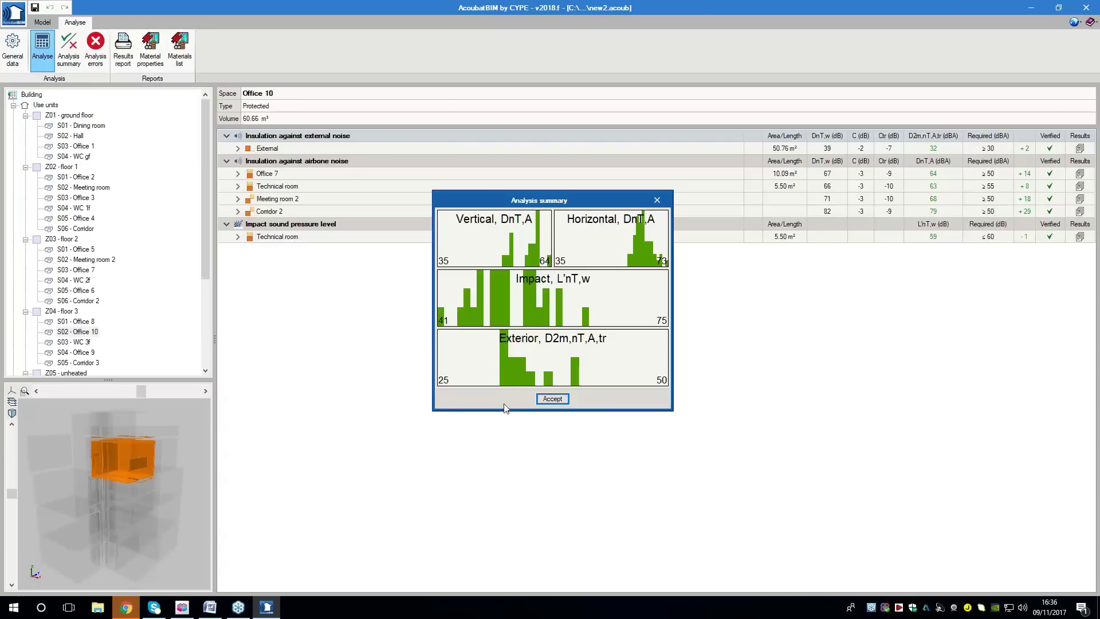
{"action": "left_click", "coordinate": [551, 399]}
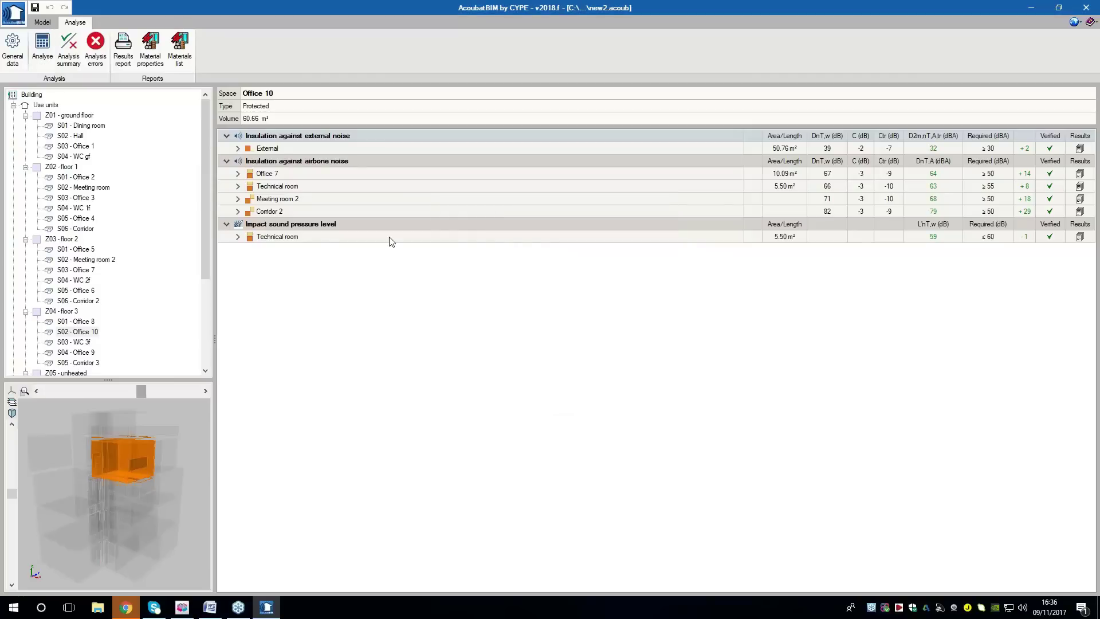
{"action": "left_click", "coordinate": [238, 148]}
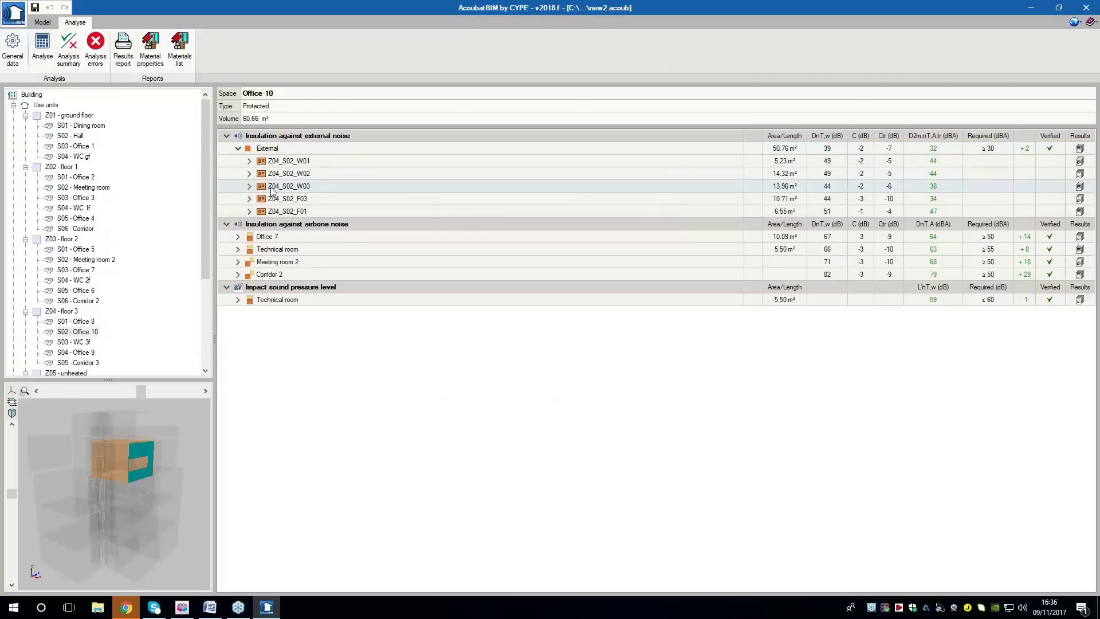
{"action": "left_click", "coordinate": [250, 186]}
{"action": "left_click", "coordinate": [281, 215]}
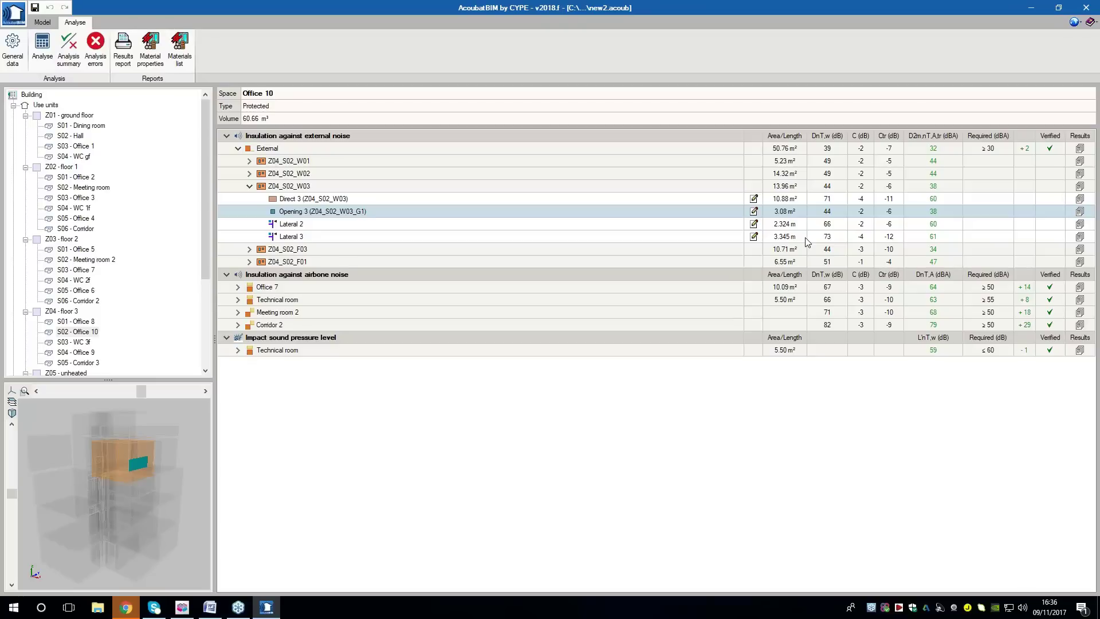
{"action": "left_click", "coordinate": [250, 186]}
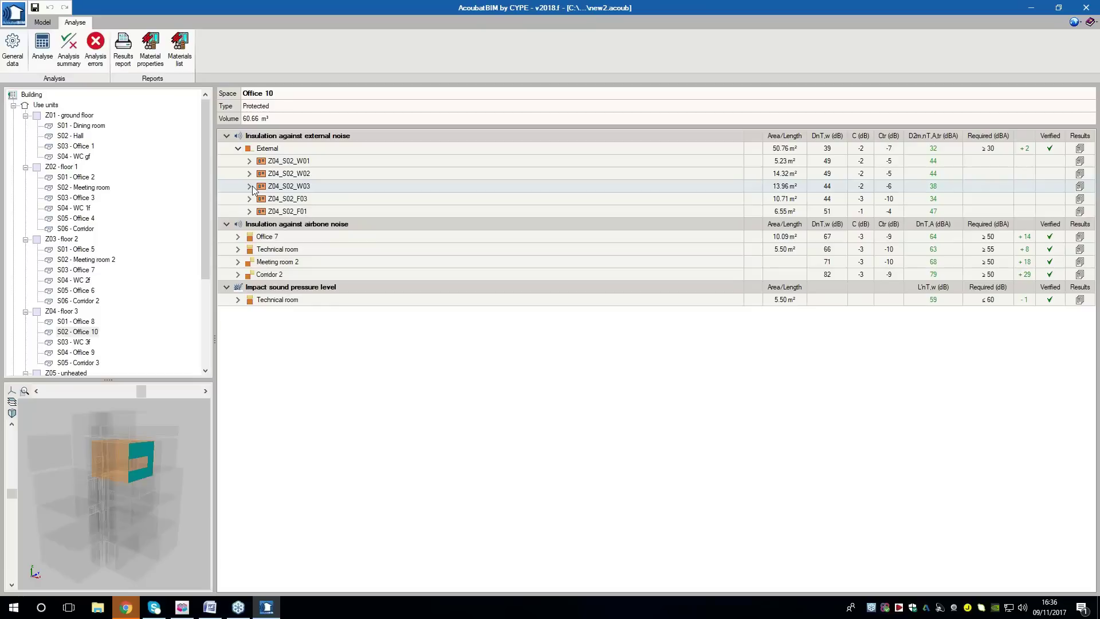